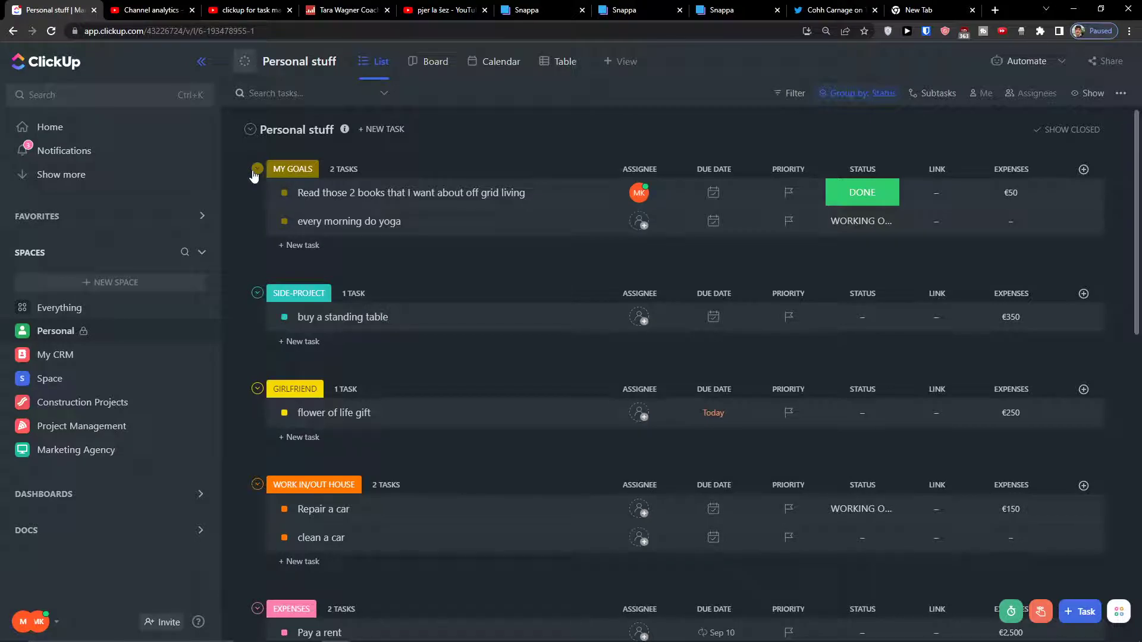
# Start a new Space with '+ NEW SPACE' in the sidebar.
pyautogui.click(116, 283)
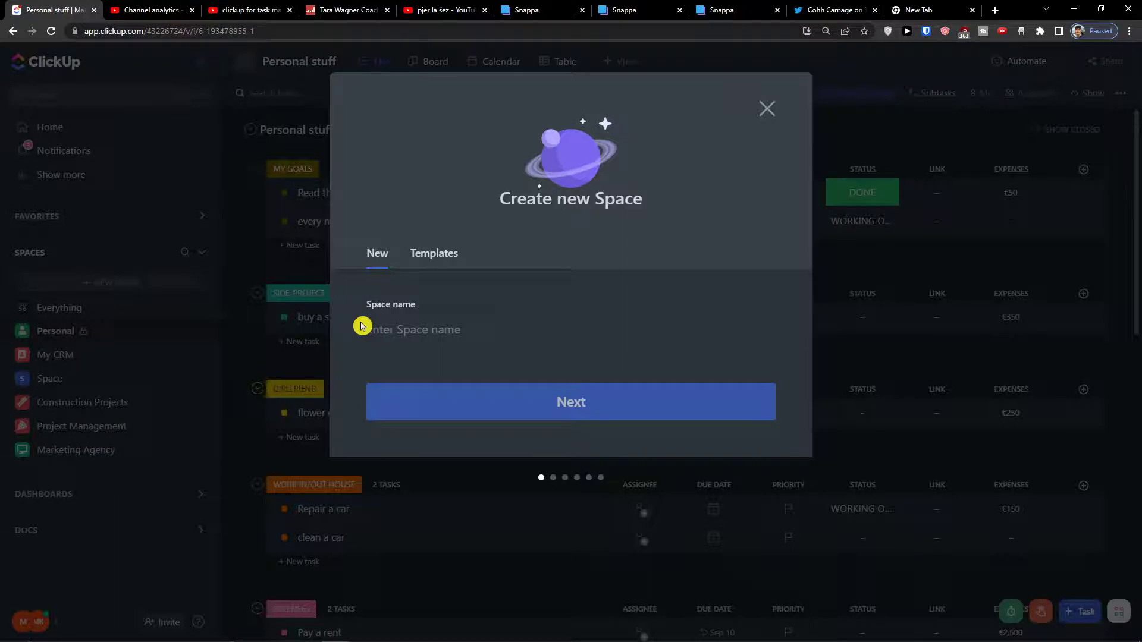
# Name the new Space 'Customer Requests' and continue to the colour and avatar step.
pyautogui.write('cu')
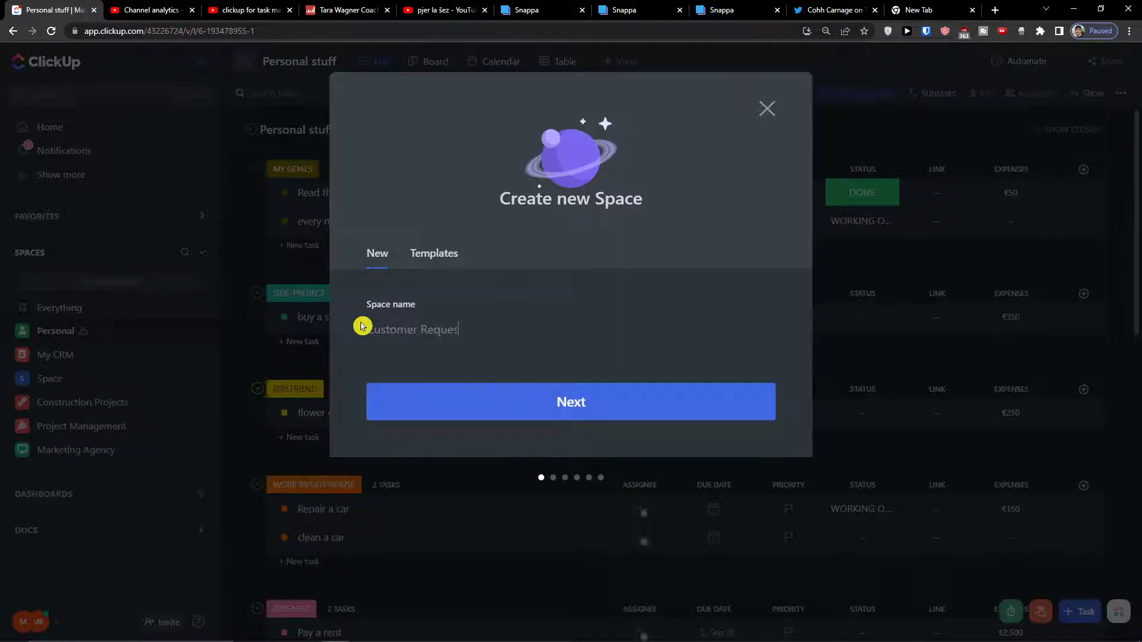
pyautogui.click(399, 387)
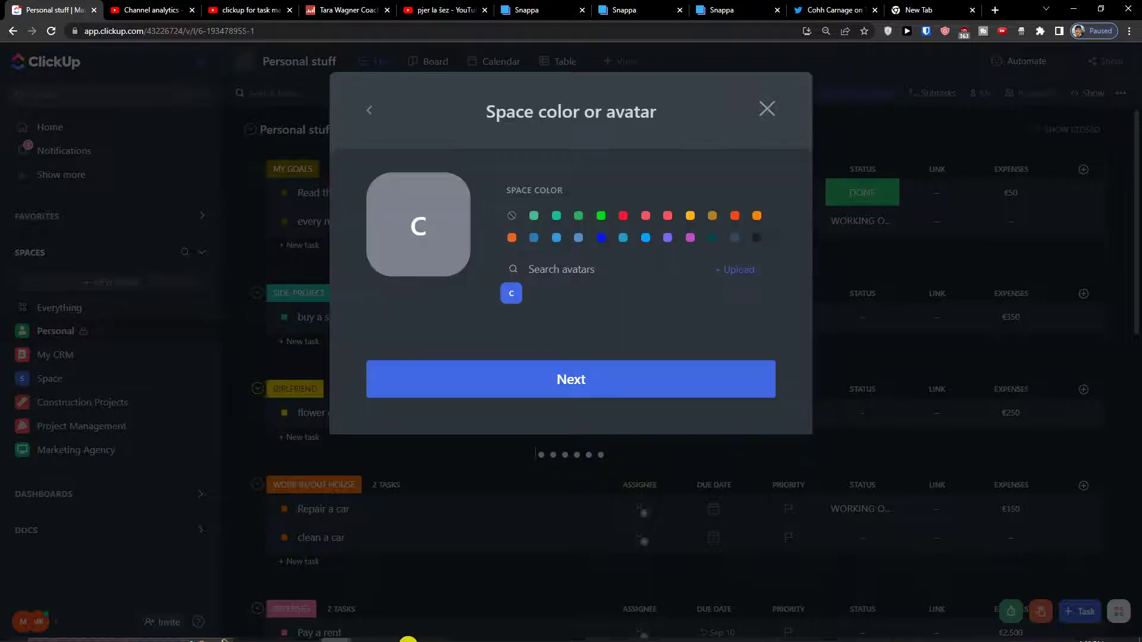
# Give the Space the first green colour and the second, document-style avatar icon.
pyautogui.moveTo(364, 631)
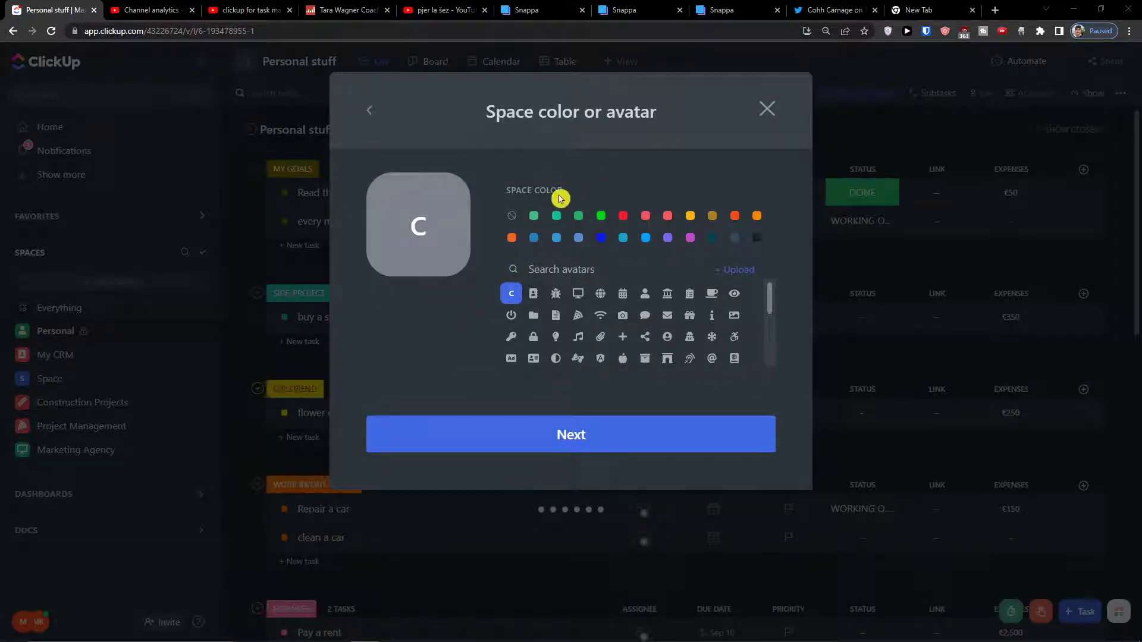
pyautogui.click(535, 218)
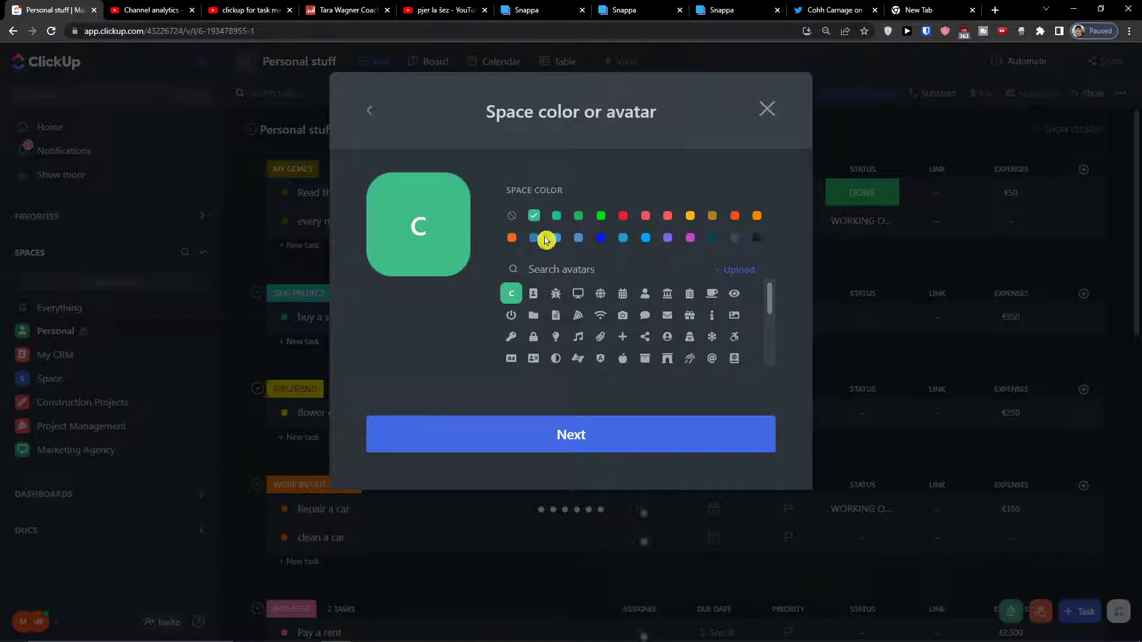
pyautogui.click(535, 294)
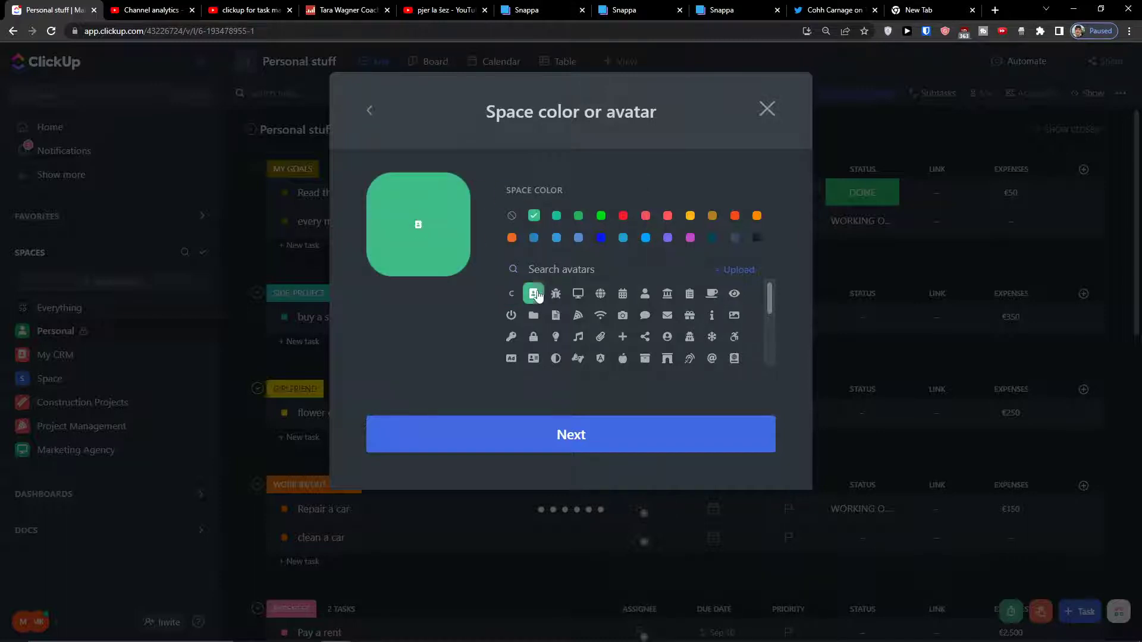
pyautogui.click(551, 434)
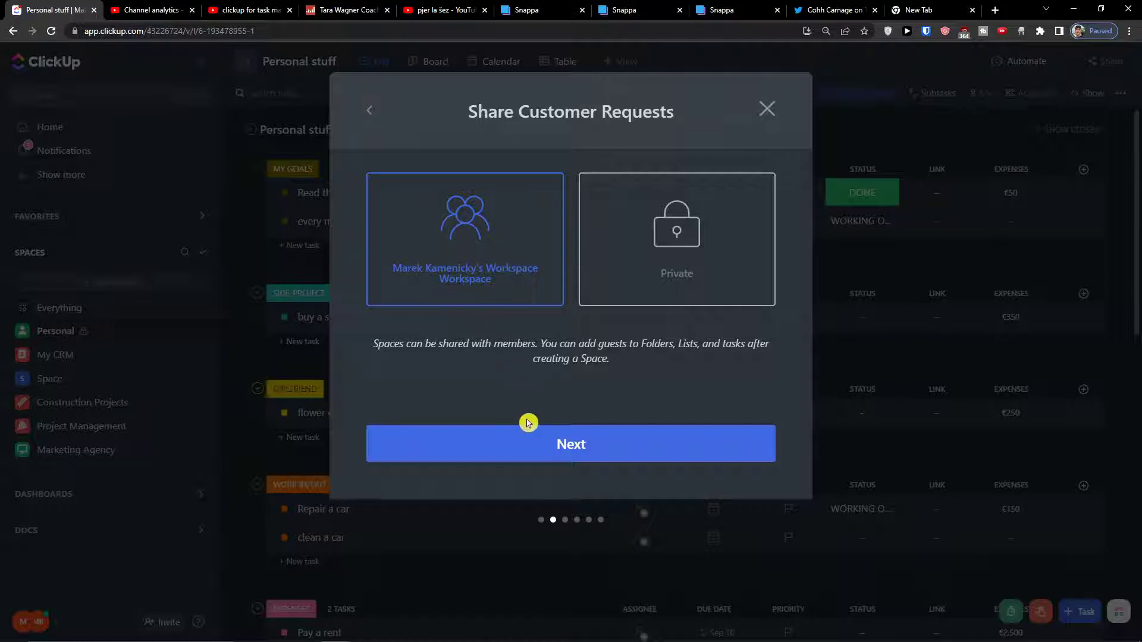
# Keep workspace sharing and the default TO DO and COMPLETE statuses.
pyautogui.click(528, 440)
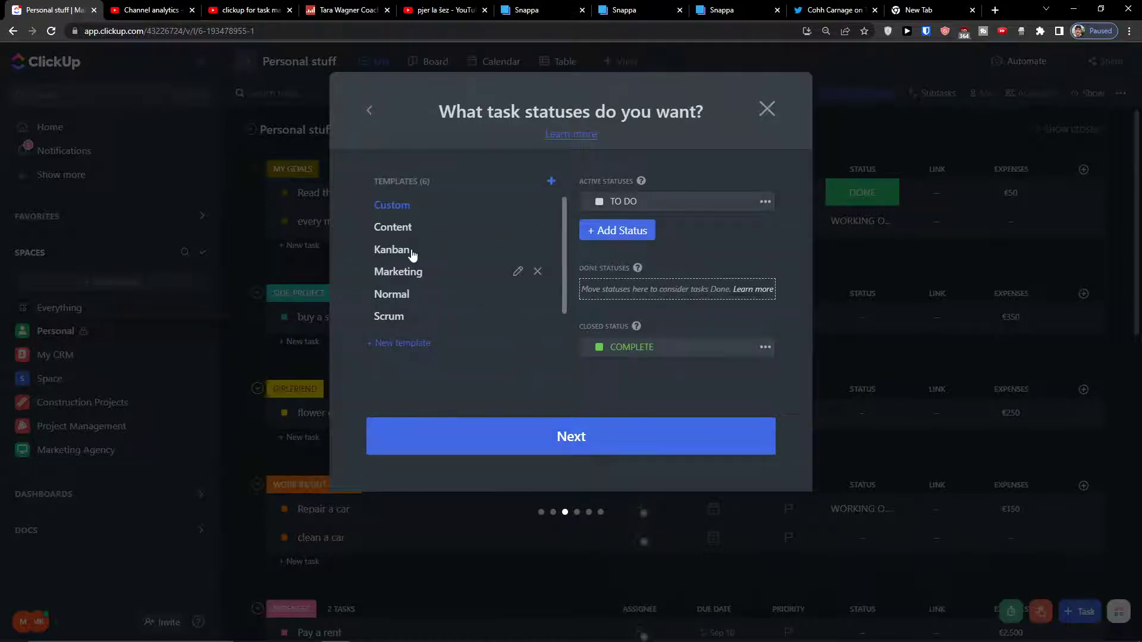
pyautogui.click(585, 453)
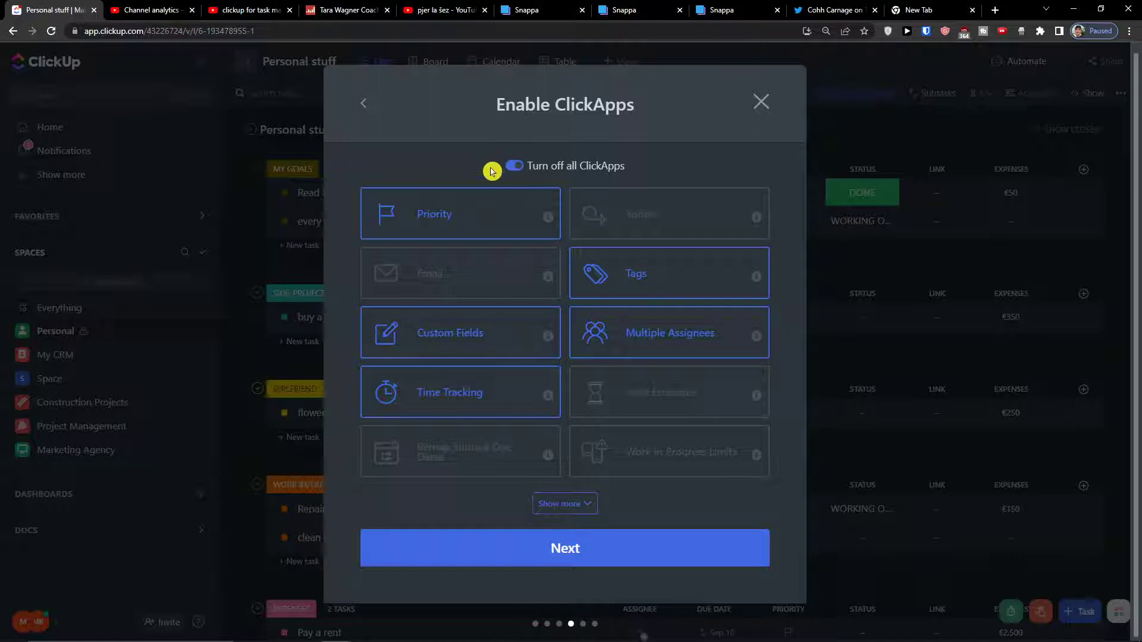
# Enable the Email ClickApp, leaving Time Estimates off after toggling it.
pyautogui.click(490, 266)
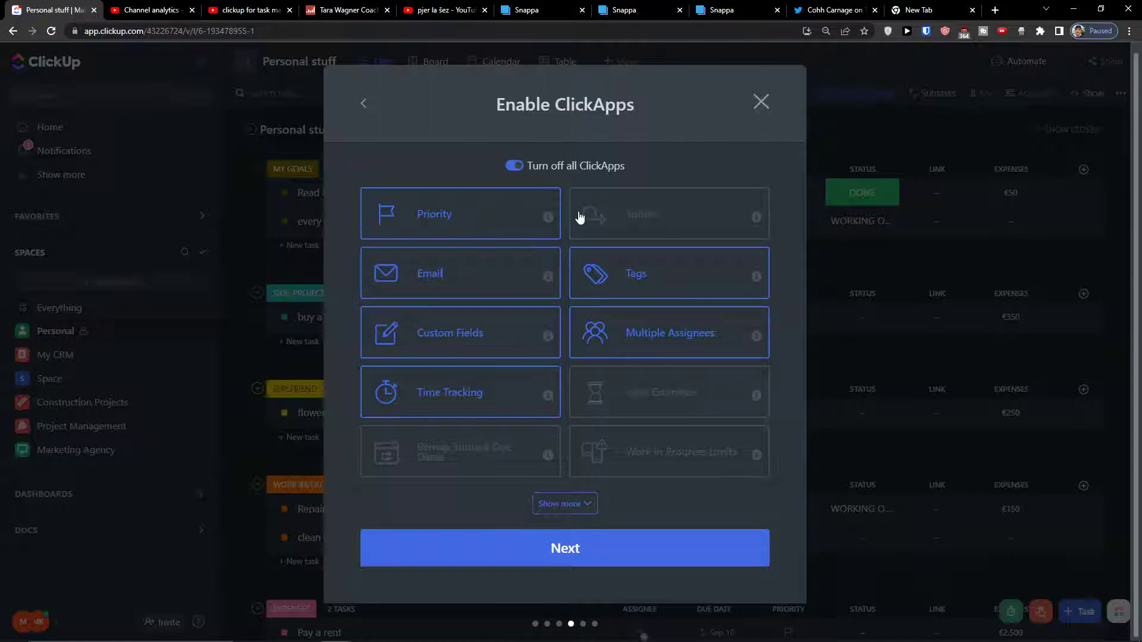
pyautogui.click(579, 507)
pyautogui.scroll(-2, 565, 411)
pyautogui.scroll(2, 566, 403)
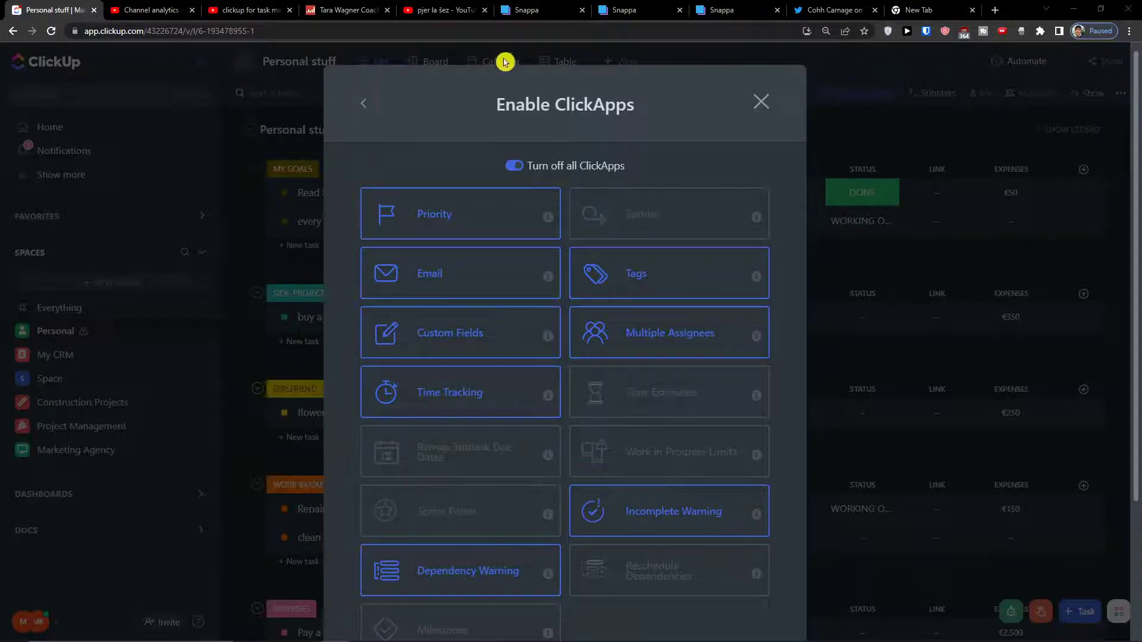
pyautogui.click(643, 401)
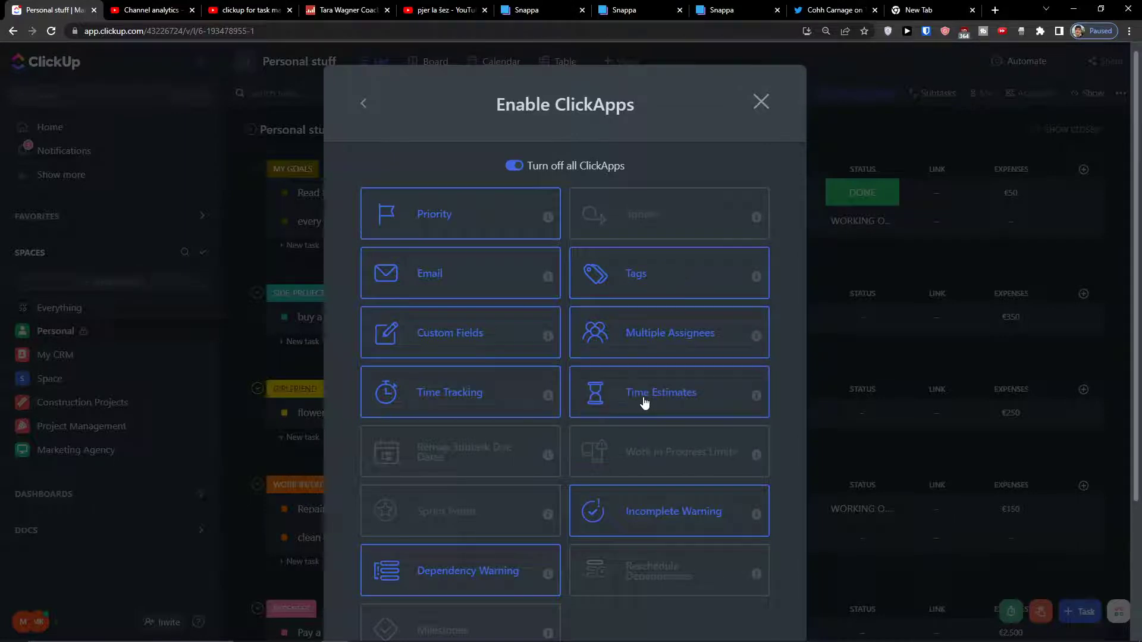
pyautogui.click(643, 401)
# Move on to default views and switch Calendar on as a required view.
pyautogui.doubleClick(615, 223)
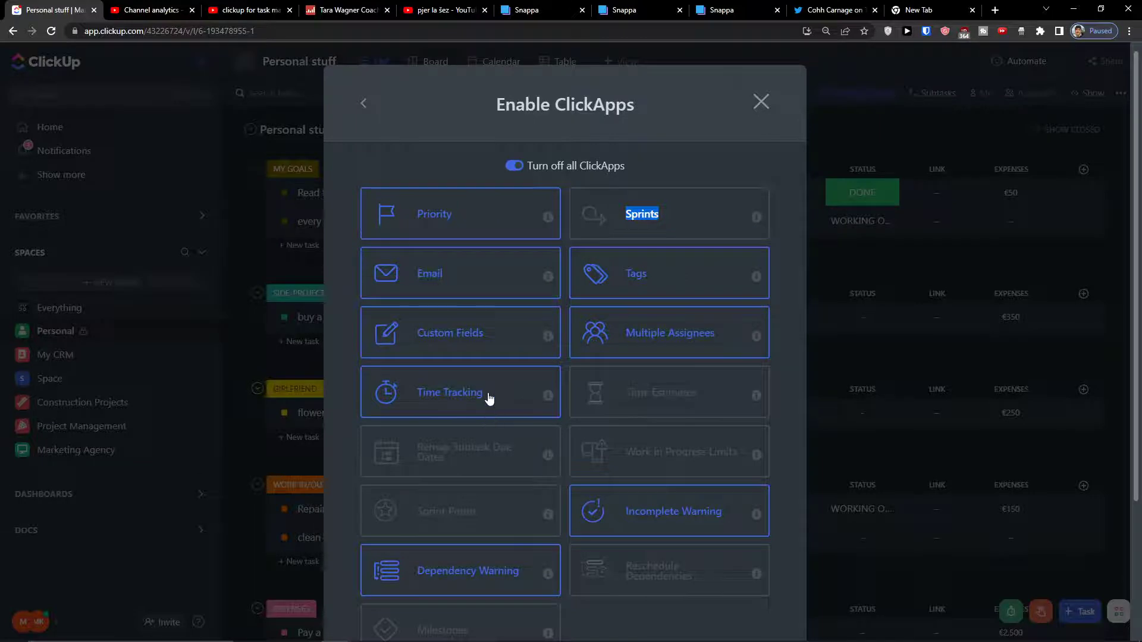
pyautogui.scroll(-1, 501, 456)
pyautogui.scroll(-2, 501, 456)
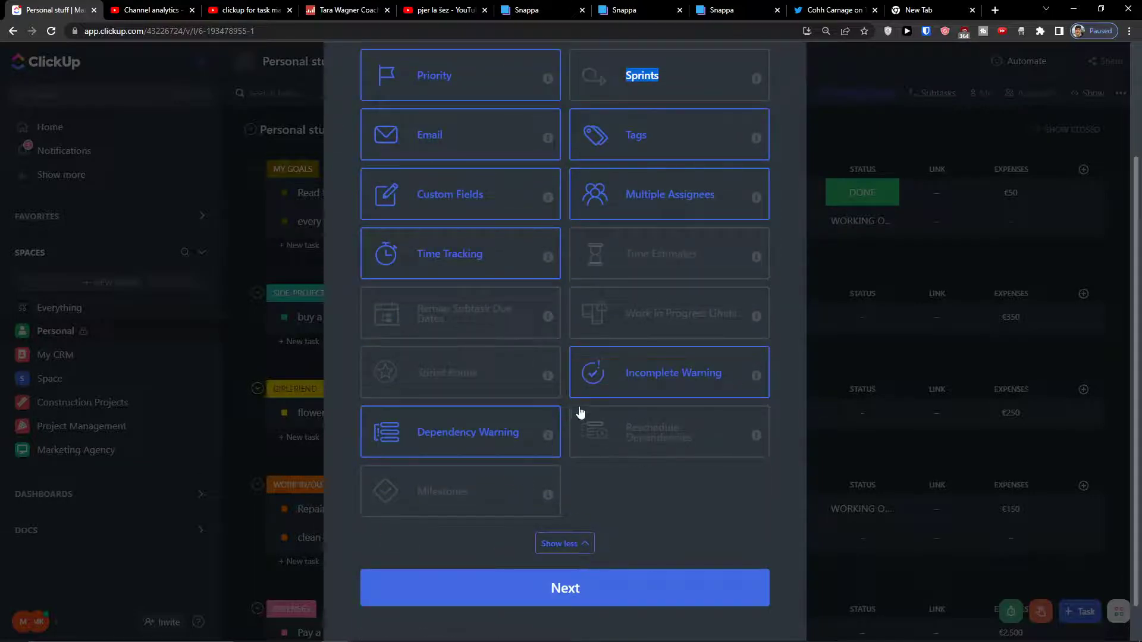
pyautogui.scroll(1, 532, 413)
pyautogui.scroll(1, 533, 413)
pyautogui.scroll(-3, 681, 519)
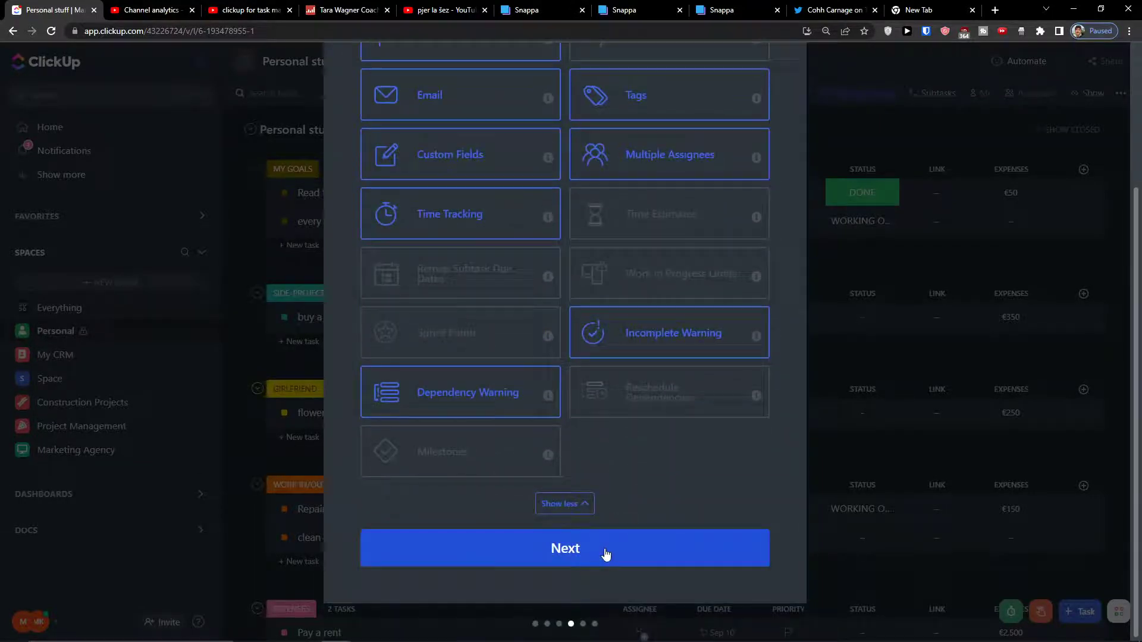
pyautogui.click(606, 554)
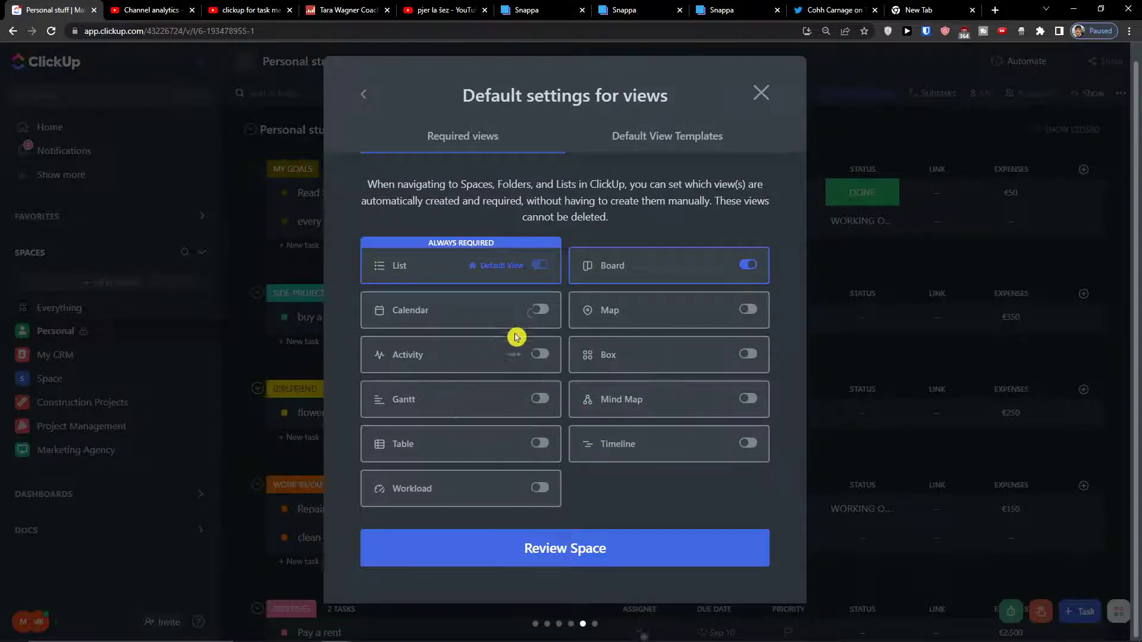
pyautogui.click(540, 310)
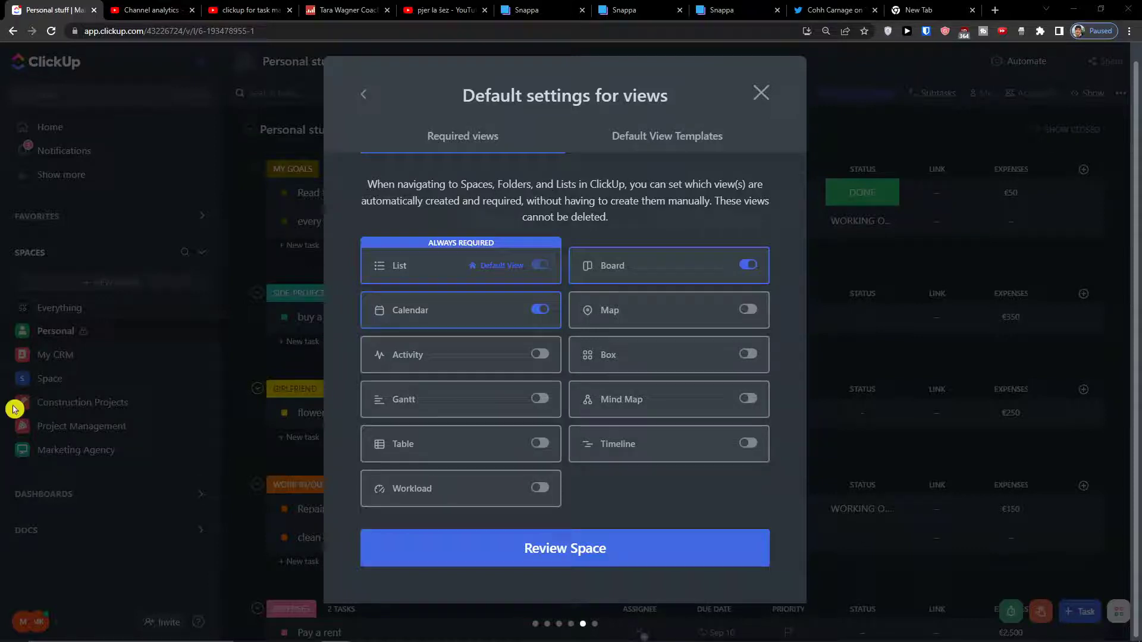
# Review the Customer Requests Space summary with List, Board and Calendar views.
pyautogui.click(608, 545)
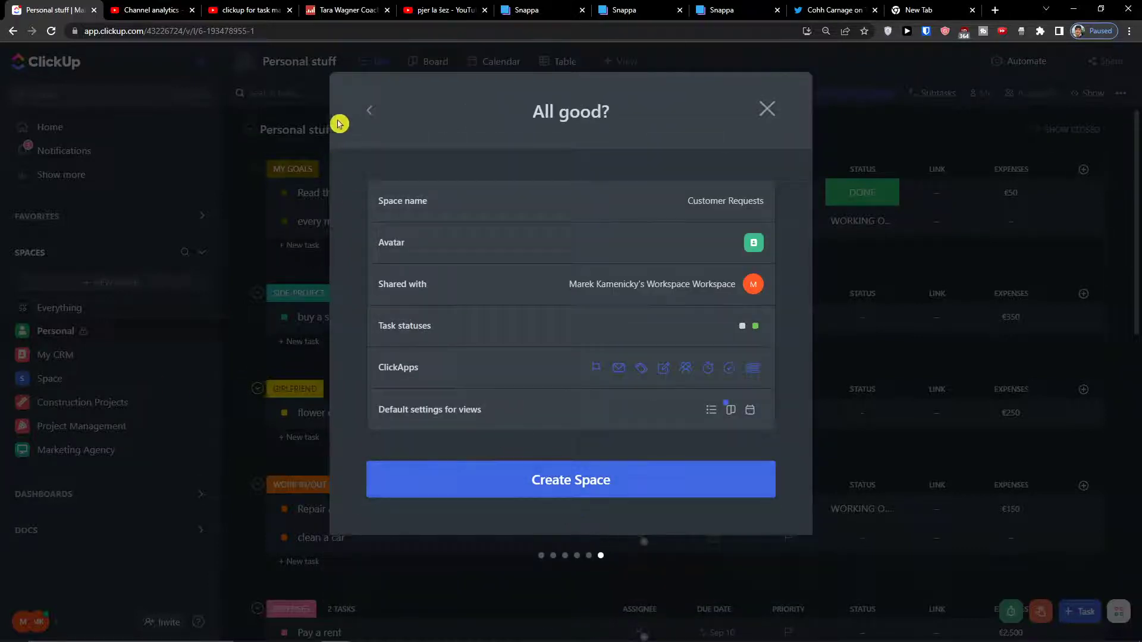
# Add Workload as a required view and create the Customer Requests Space.
pyautogui.click(371, 112)
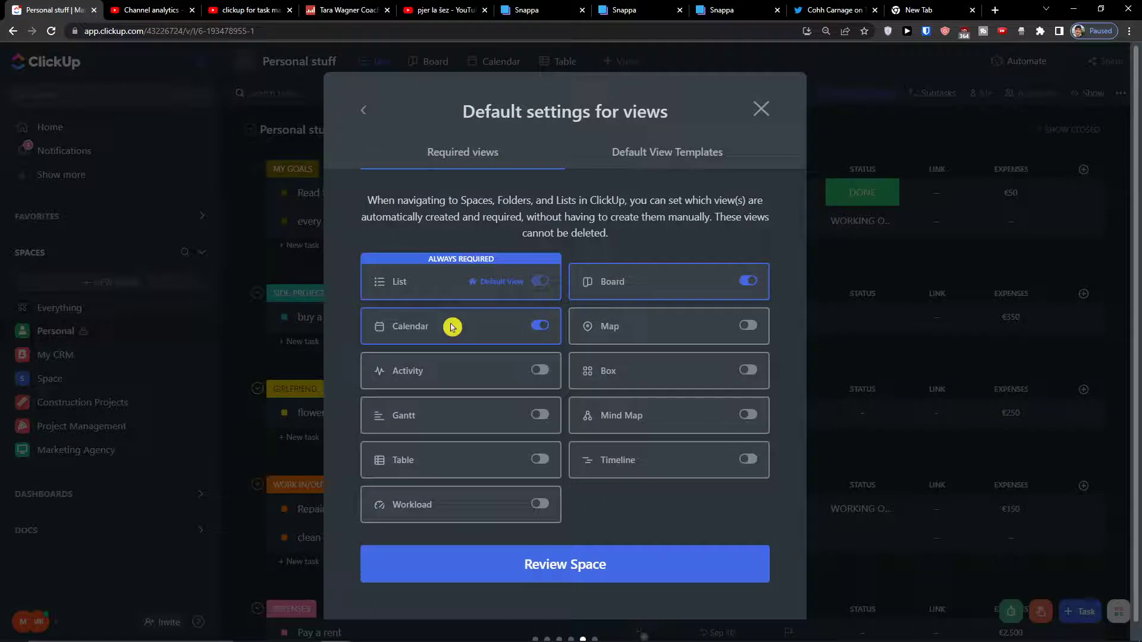
pyautogui.click(539, 504)
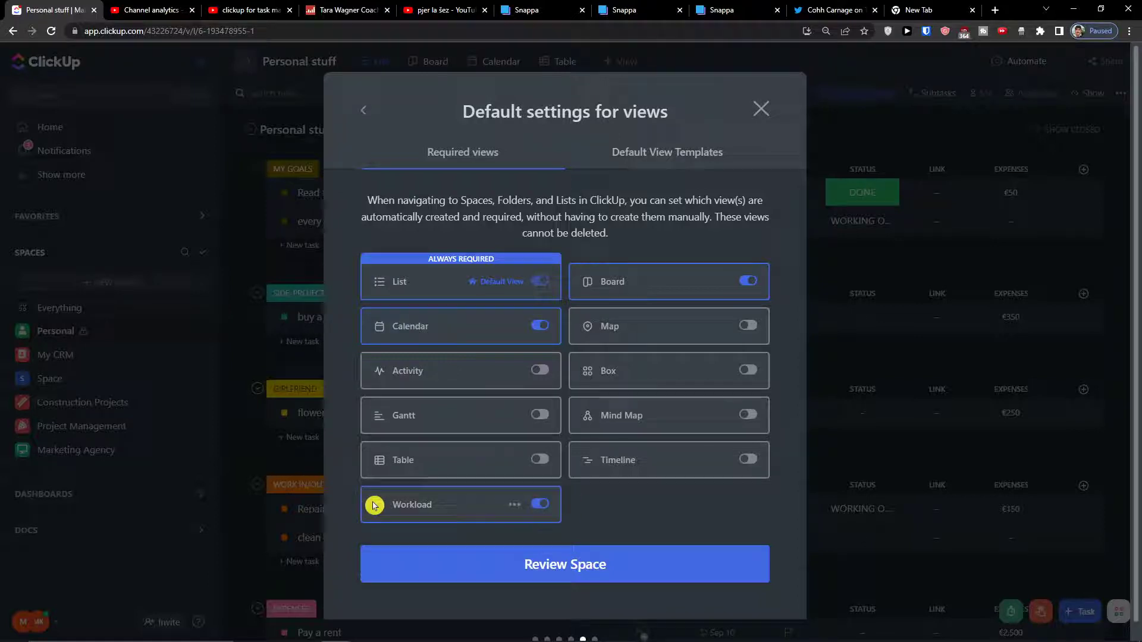
pyautogui.click(553, 562)
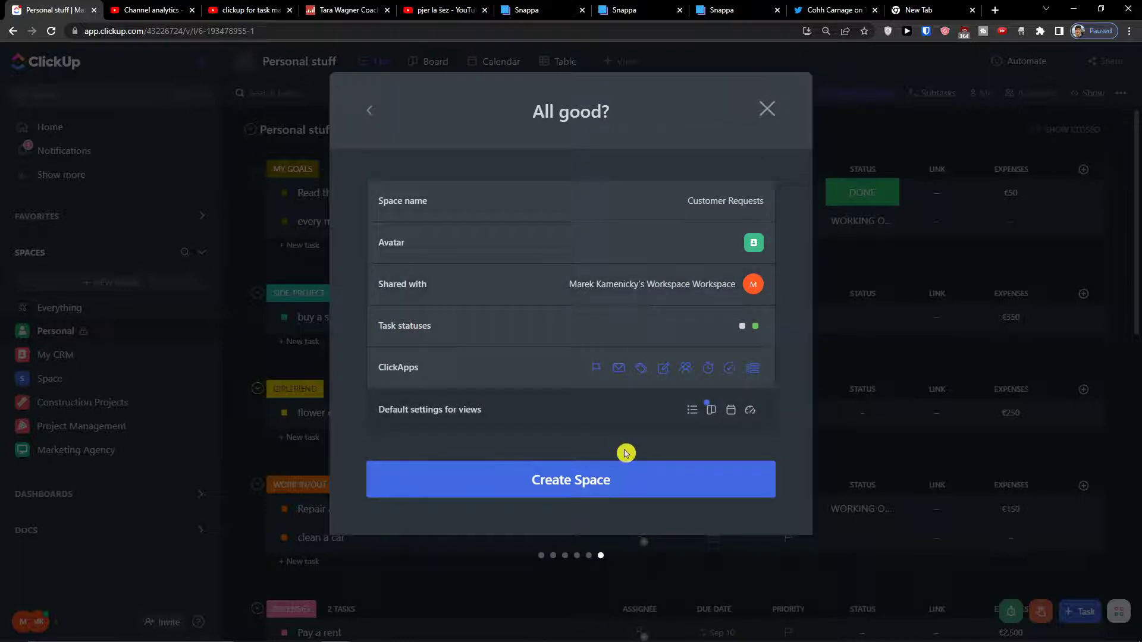
pyautogui.click(605, 468)
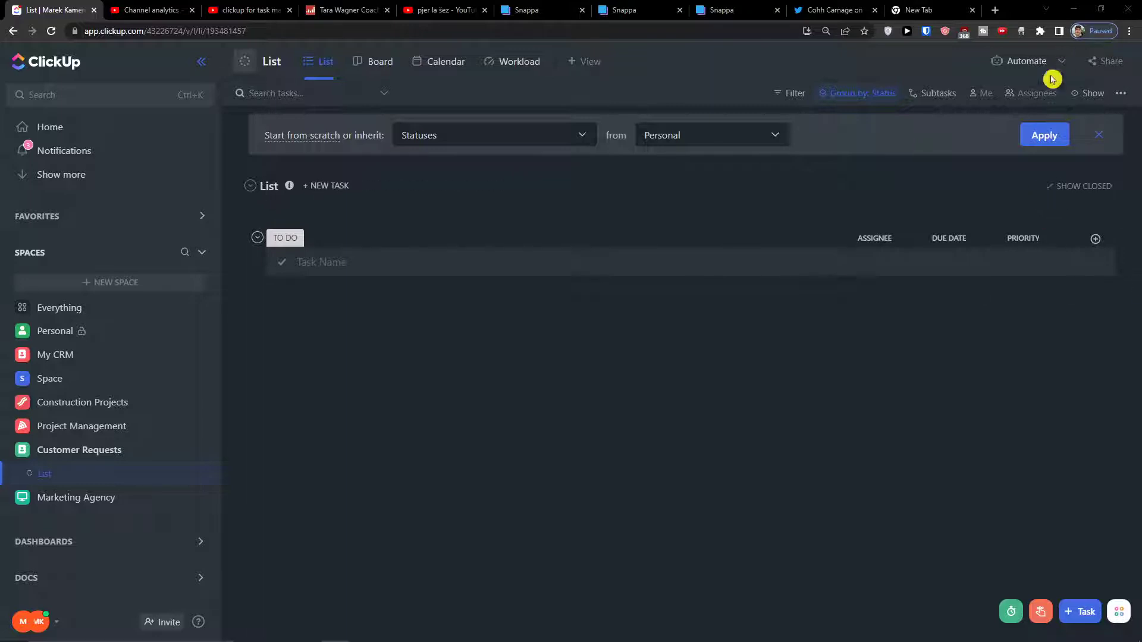
# Open and close the list's customisation options and automations panel.
pyautogui.click(1071, 67)
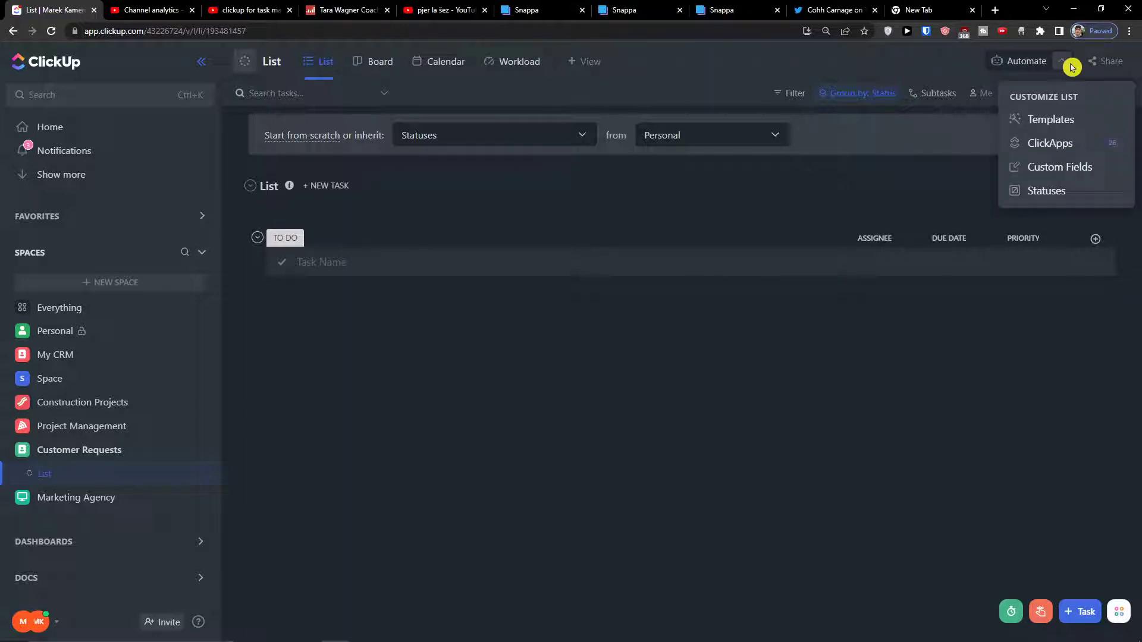
pyautogui.click(1038, 70)
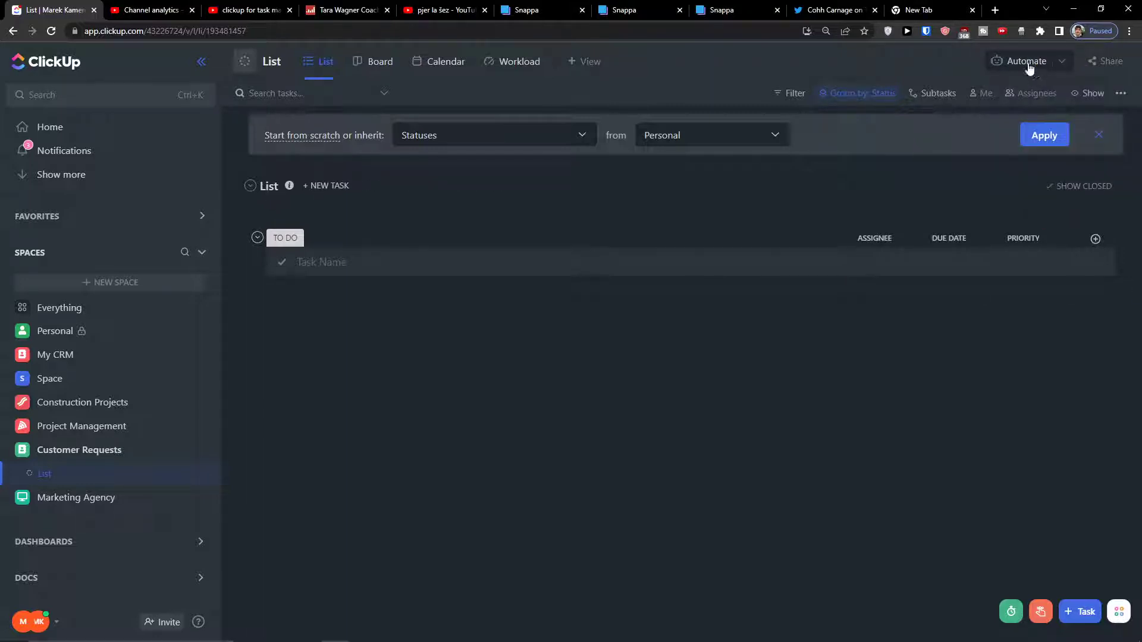
pyautogui.click(1029, 69)
pyautogui.click(721, 202)
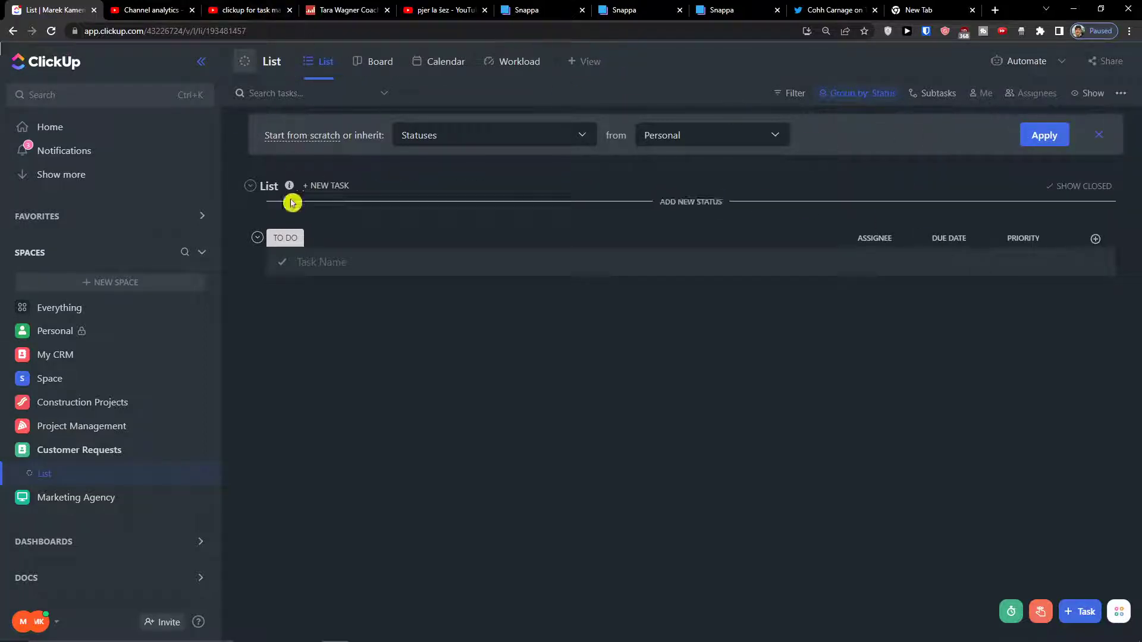
# Rename the list to 'Tickets'.
pyautogui.click(292, 63)
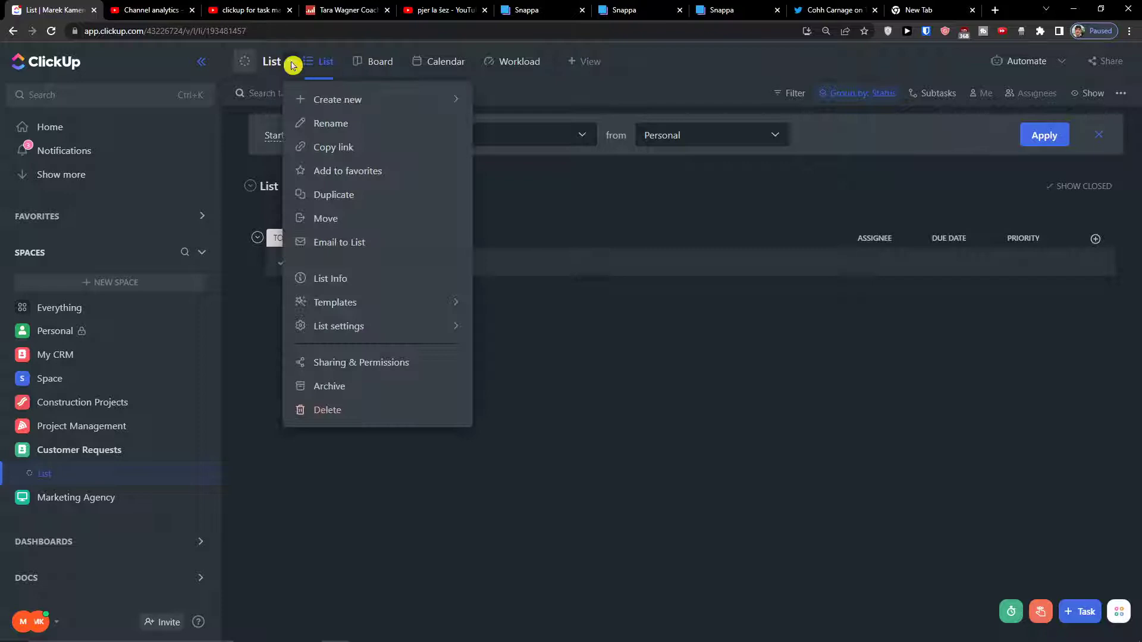
pyautogui.click(324, 125)
pyautogui.press('BackSpace')
pyautogui.press('BackSpace')
pyautogui.press('BackSpace')
pyautogui.press('BackSpace')
pyautogui.write('TikT')
pyautogui.write('ets')
pyautogui.press('Return')
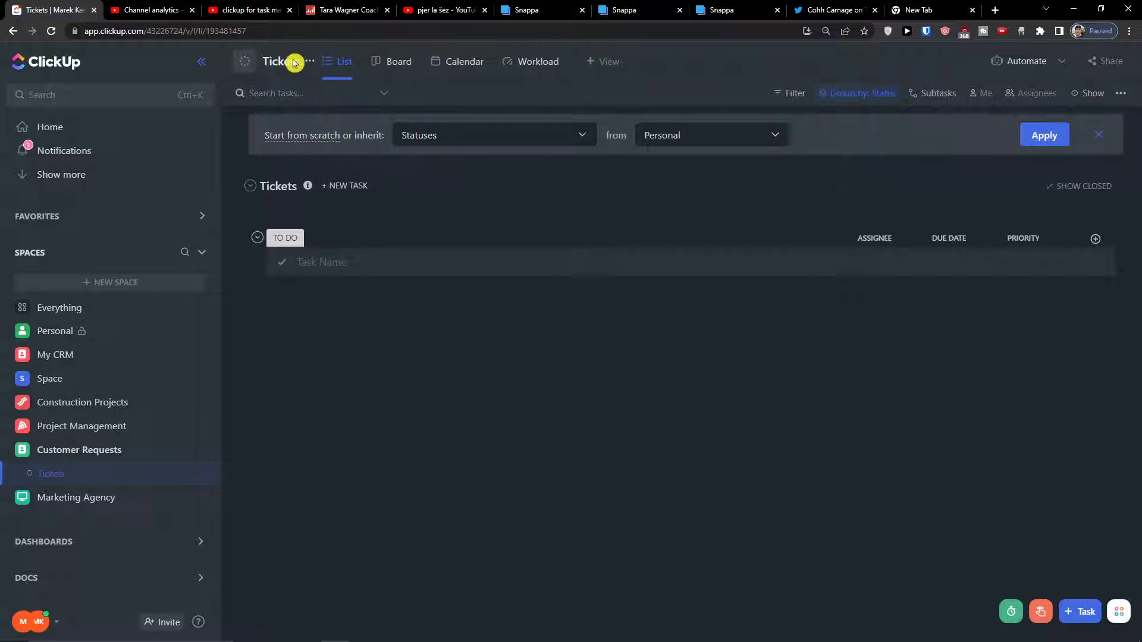
# Open the Edit statuses dialog for the Tickets list.
pyautogui.click(310, 61)
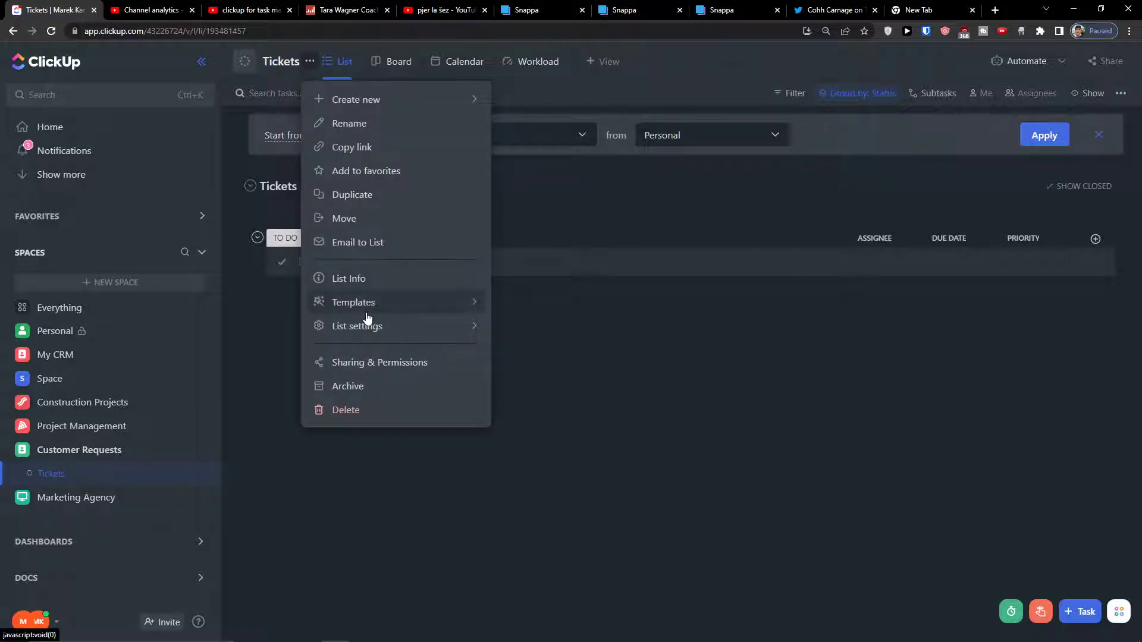
pyautogui.moveTo(372, 327)
pyautogui.click(517, 390)
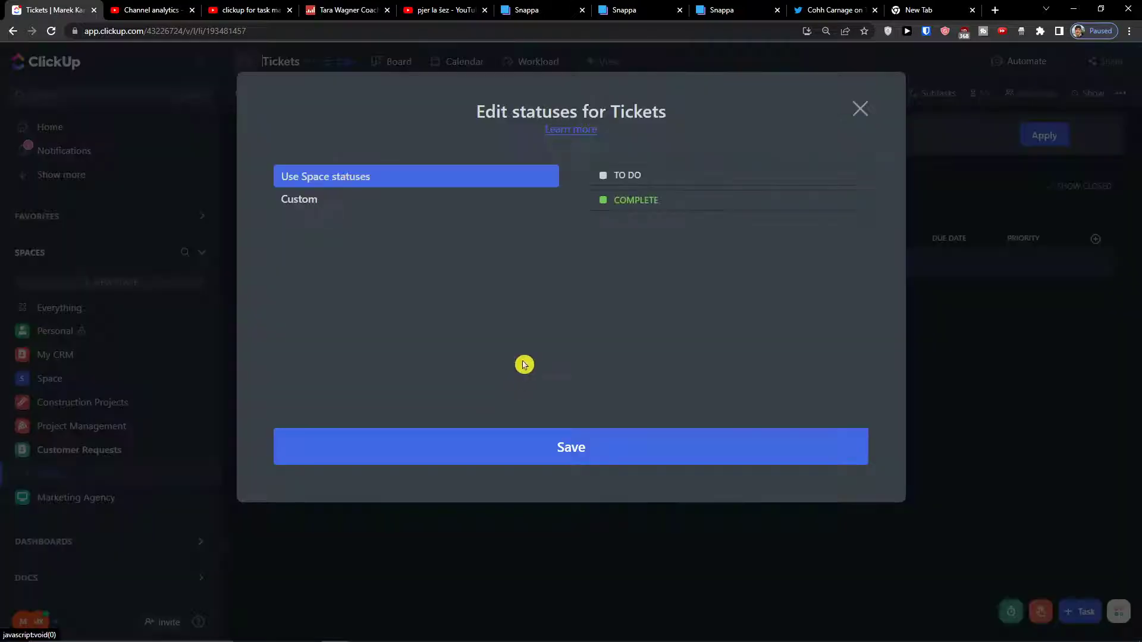
# Switch to custom statuses, renaming TO DO to green DONE and IN PROGRESS to WORKING ON IT.
pyautogui.click(459, 201)
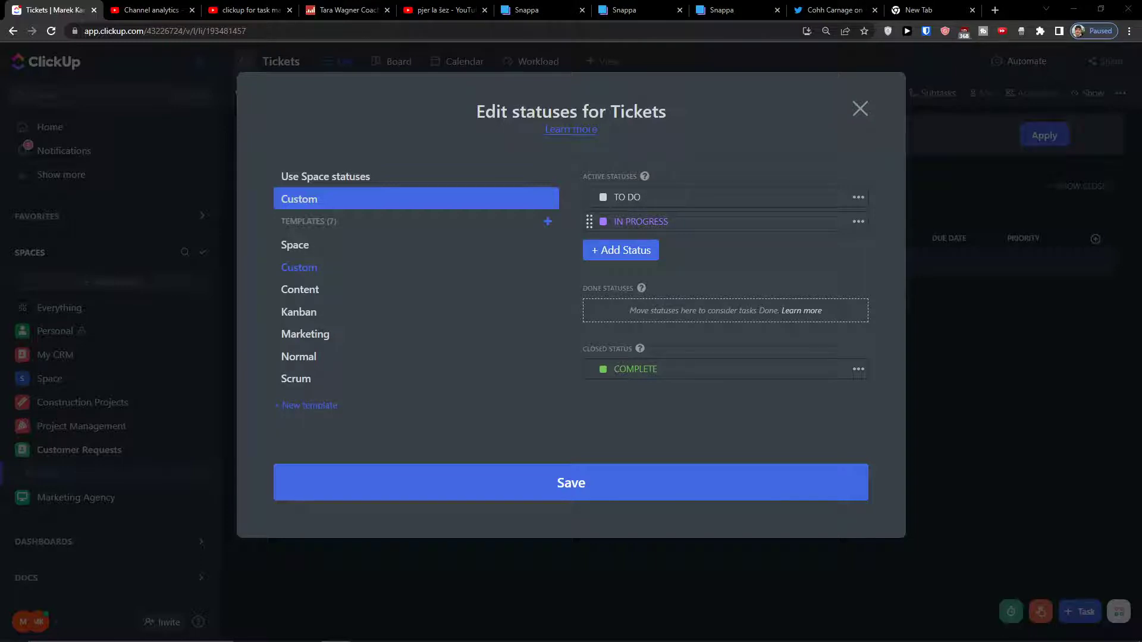
pyautogui.doubleClick(618, 201)
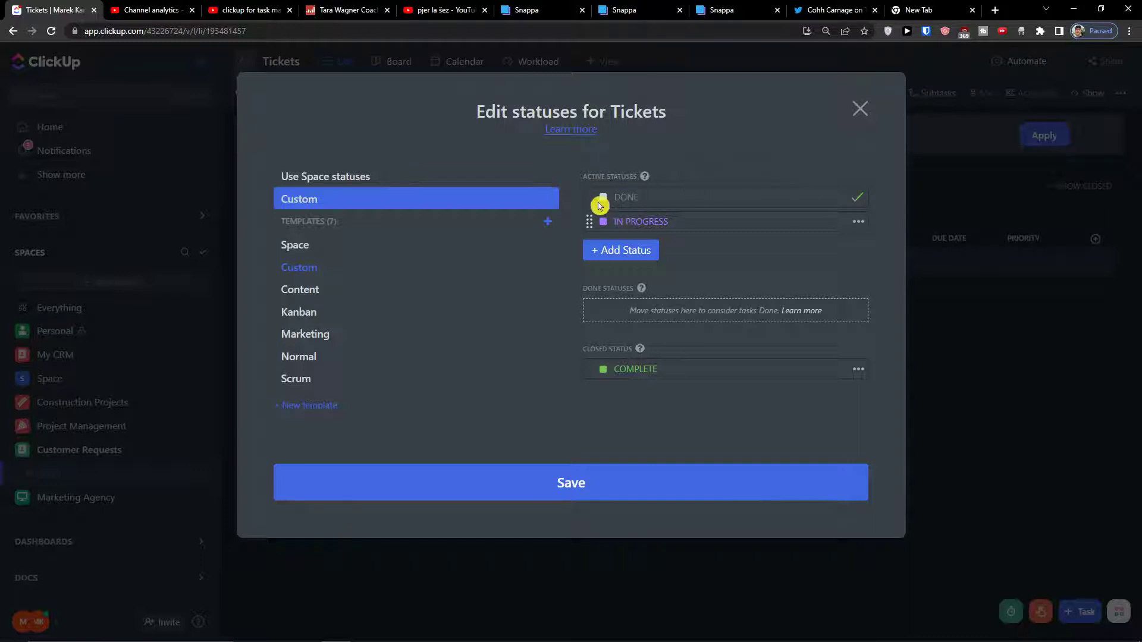
pyautogui.click(603, 198)
pyautogui.click(612, 170)
pyautogui.click(628, 226)
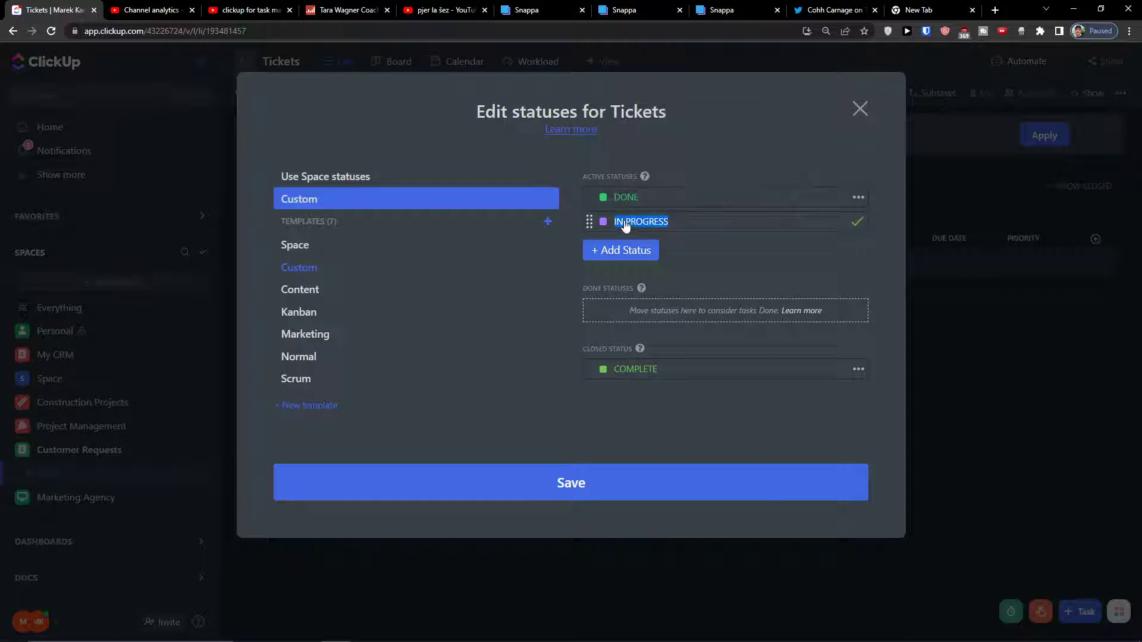
pyautogui.write('Wo')
# Add a blue OPEN REQUESTS status, save the statuses, and reload the page.
pyautogui.click(616, 248)
pyautogui.write('OPEN REQUESTS')
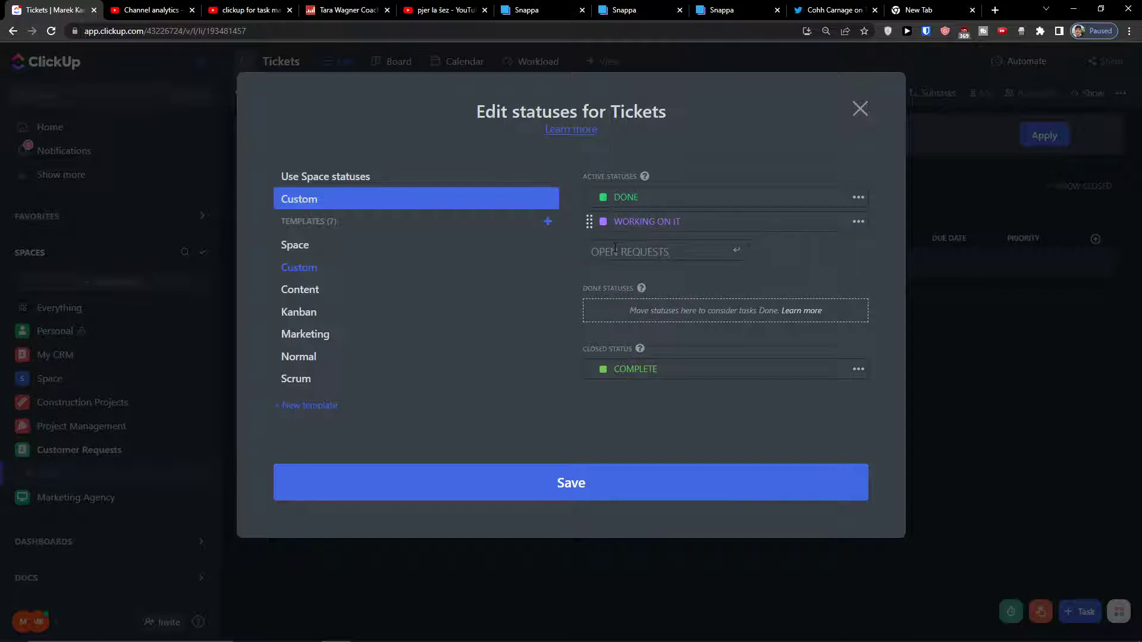
pyautogui.press('Return')
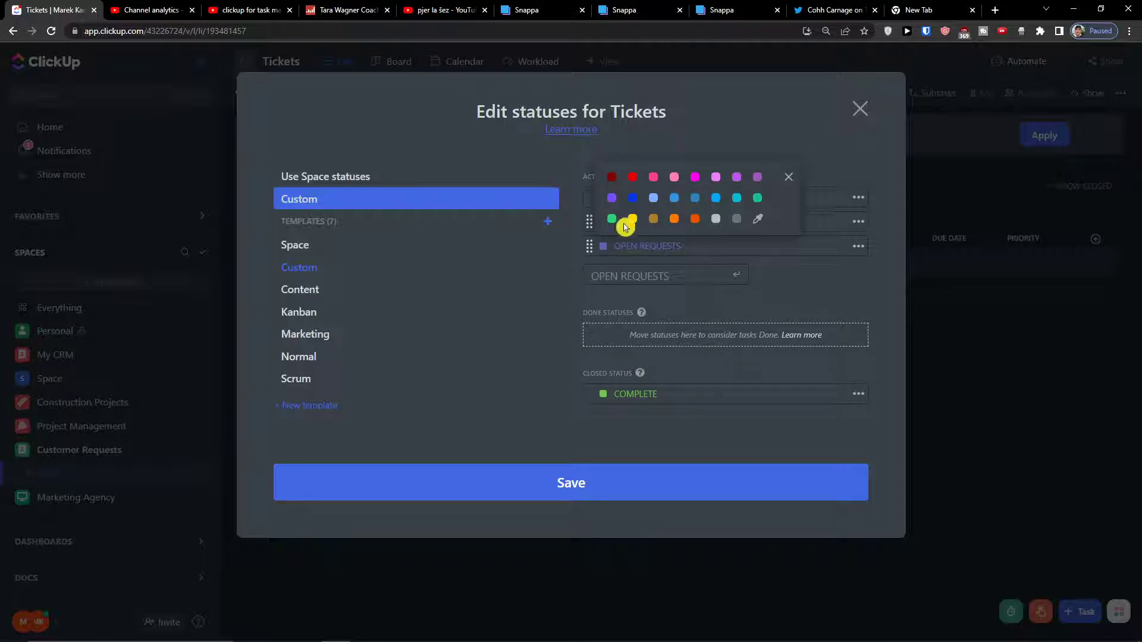
pyautogui.click(674, 198)
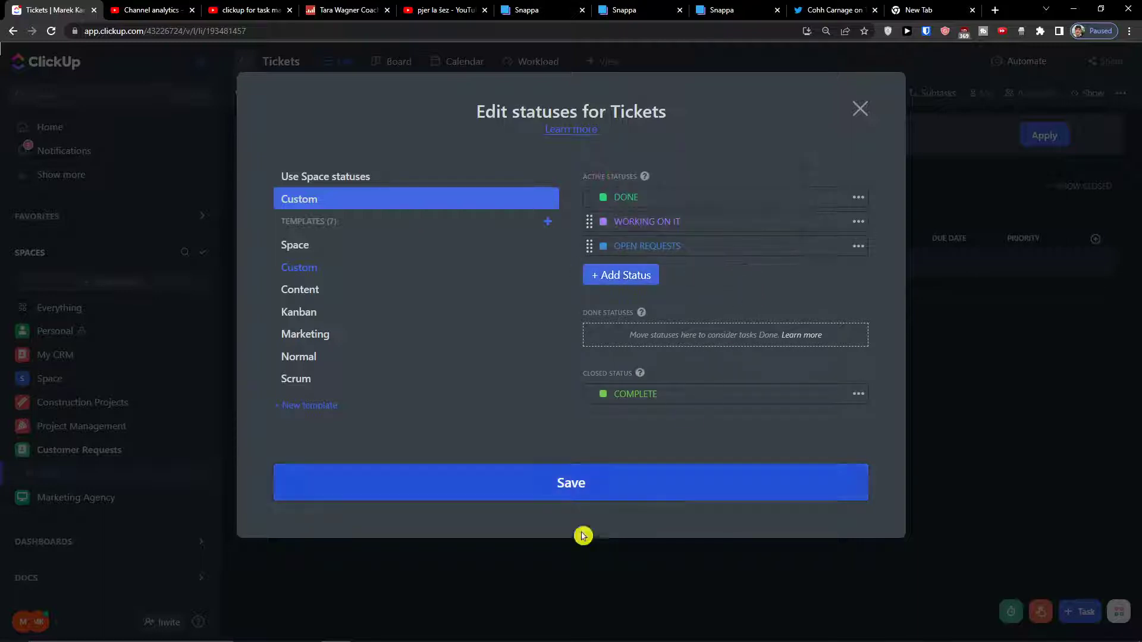
pyautogui.click(613, 483)
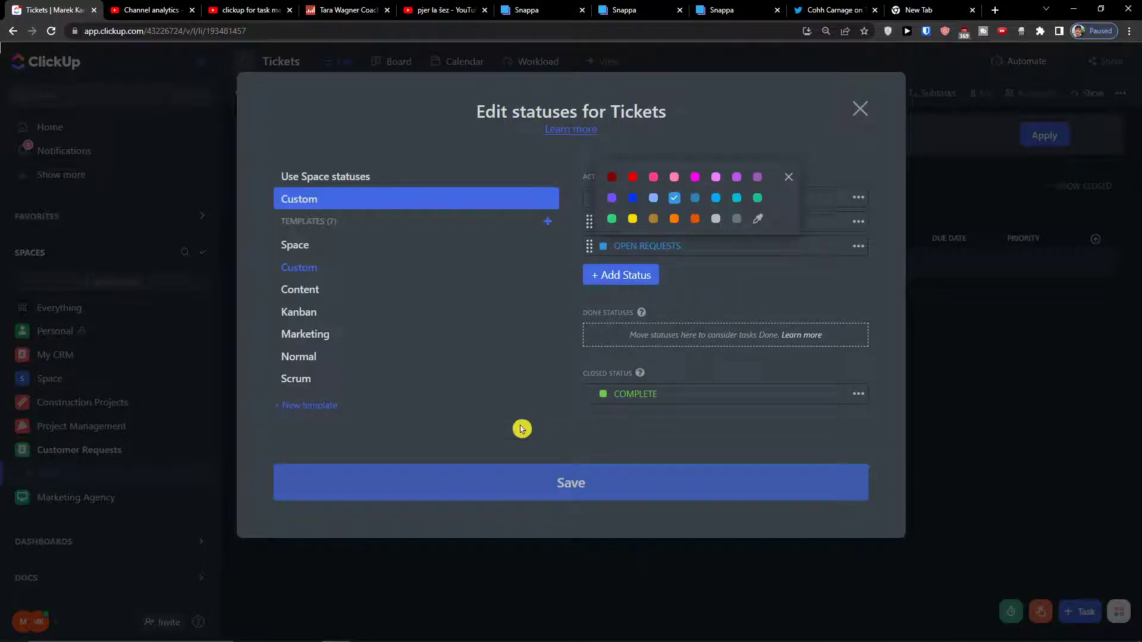
pyautogui.click(863, 113)
pyautogui.click(862, 113)
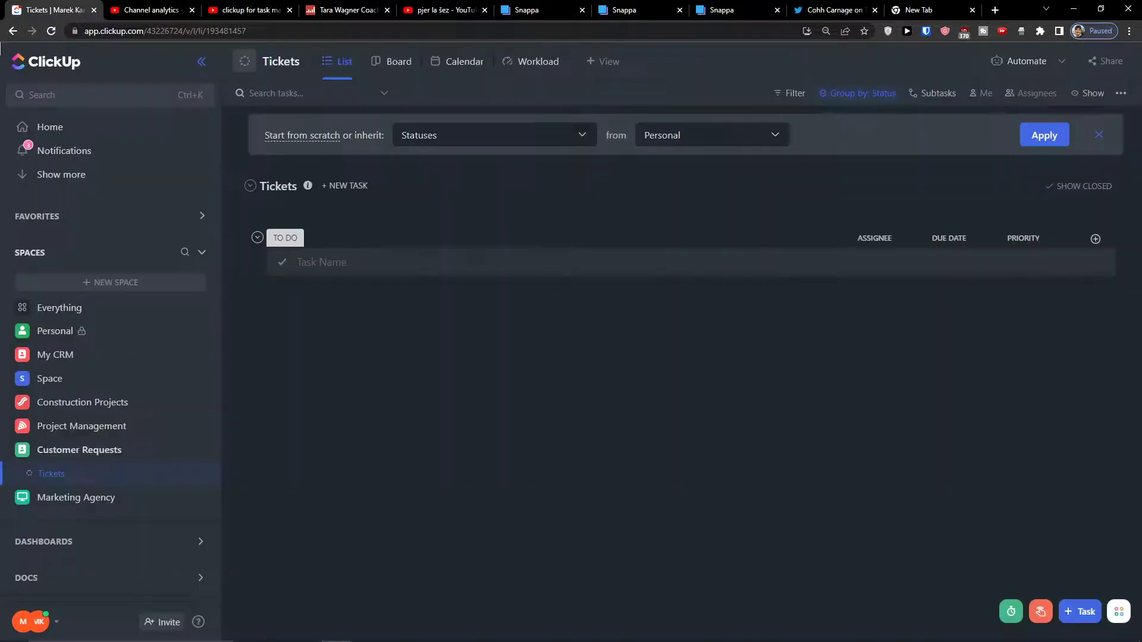
pyautogui.click(51, 31)
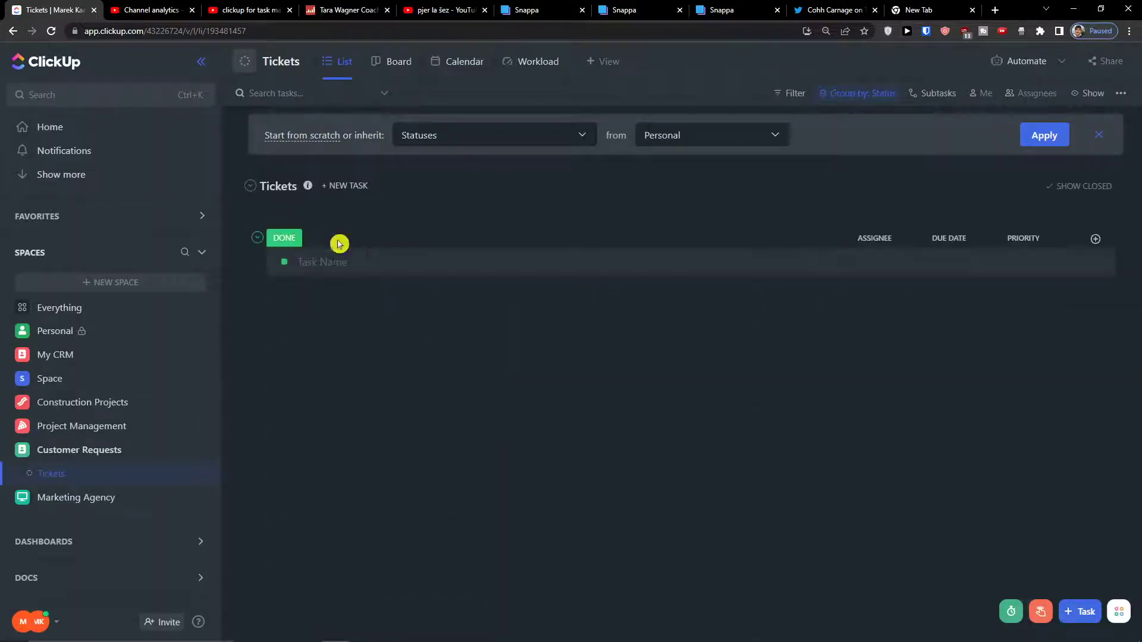
# Turn on Empty statuses so OPEN REQUESTS, WORKING ON IT and DONE groups appear.
pyautogui.click(1091, 93)
pyautogui.click(1120, 321)
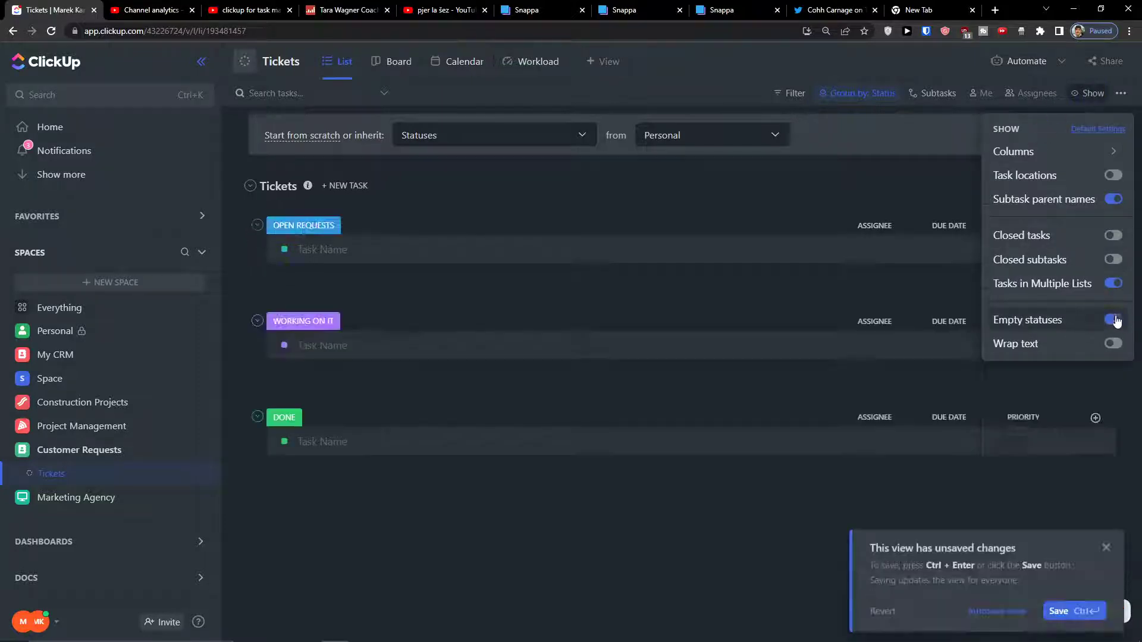
pyautogui.click(369, 484)
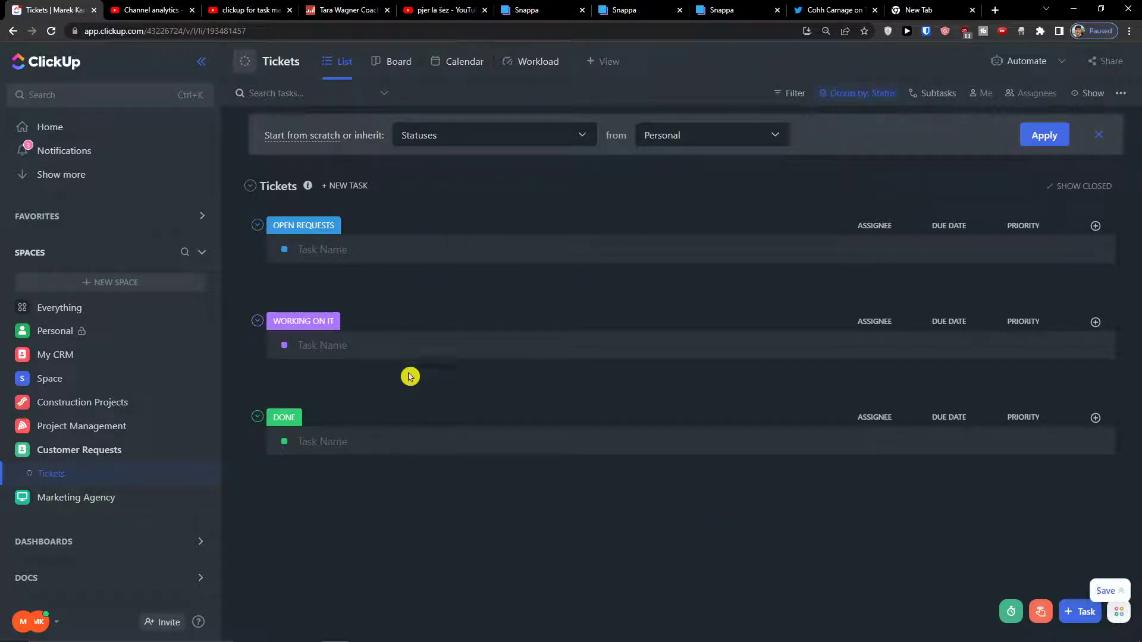
# Add a task named 'Rebranding' to the OPEN REQUESTS group of the Tickets list.
pyautogui.click(376, 249)
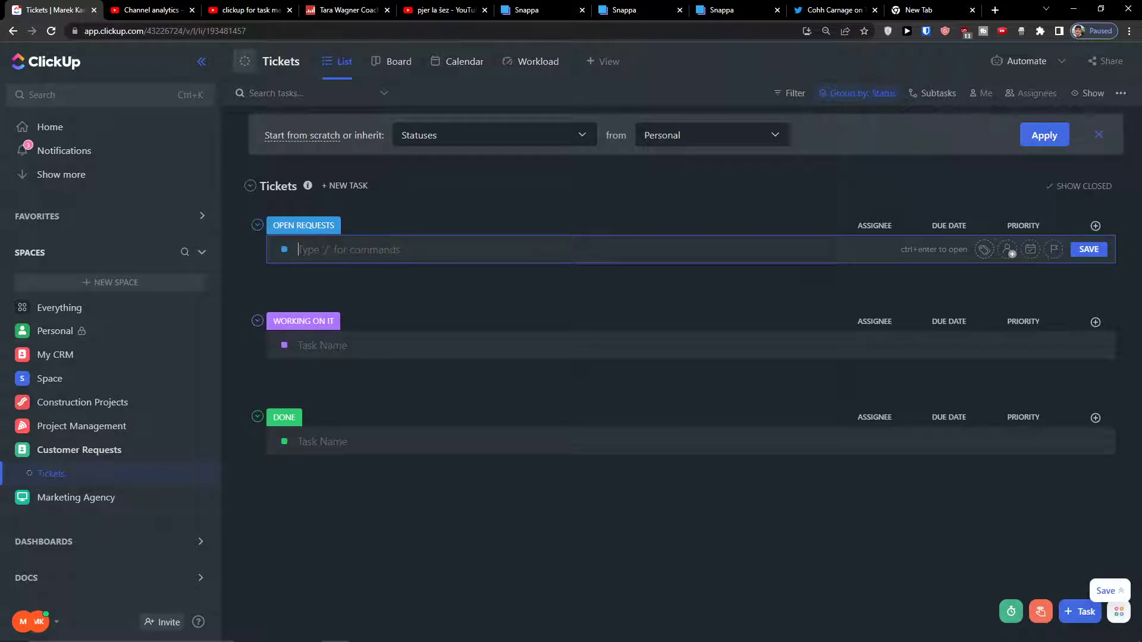
pyautogui.write('Rebranding')
pyautogui.press('Return')
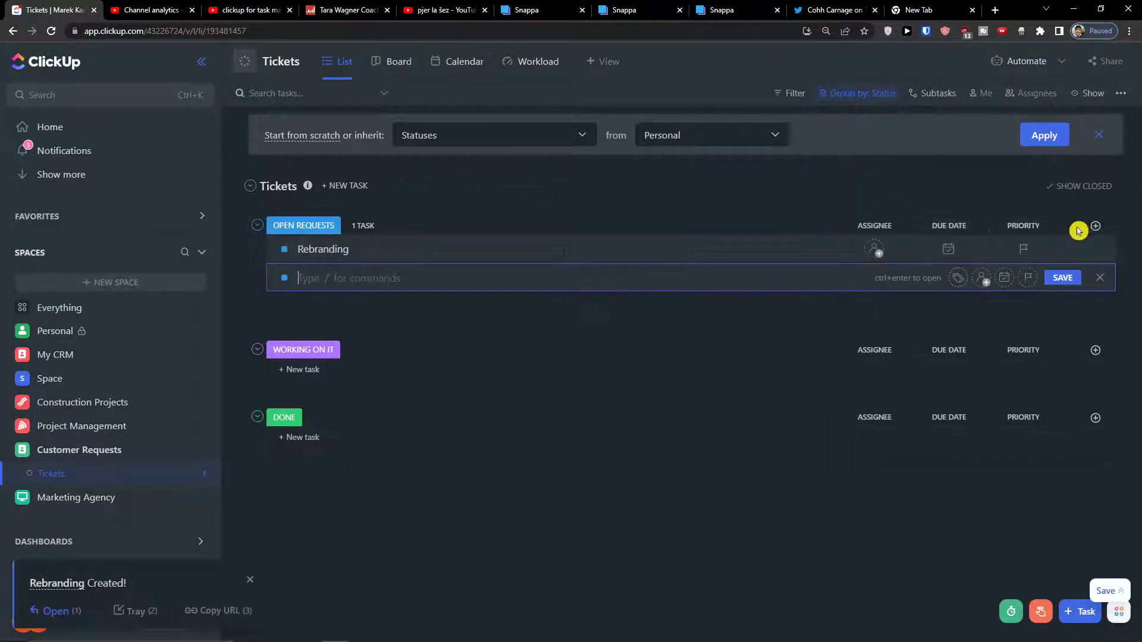
pyautogui.click(1095, 227)
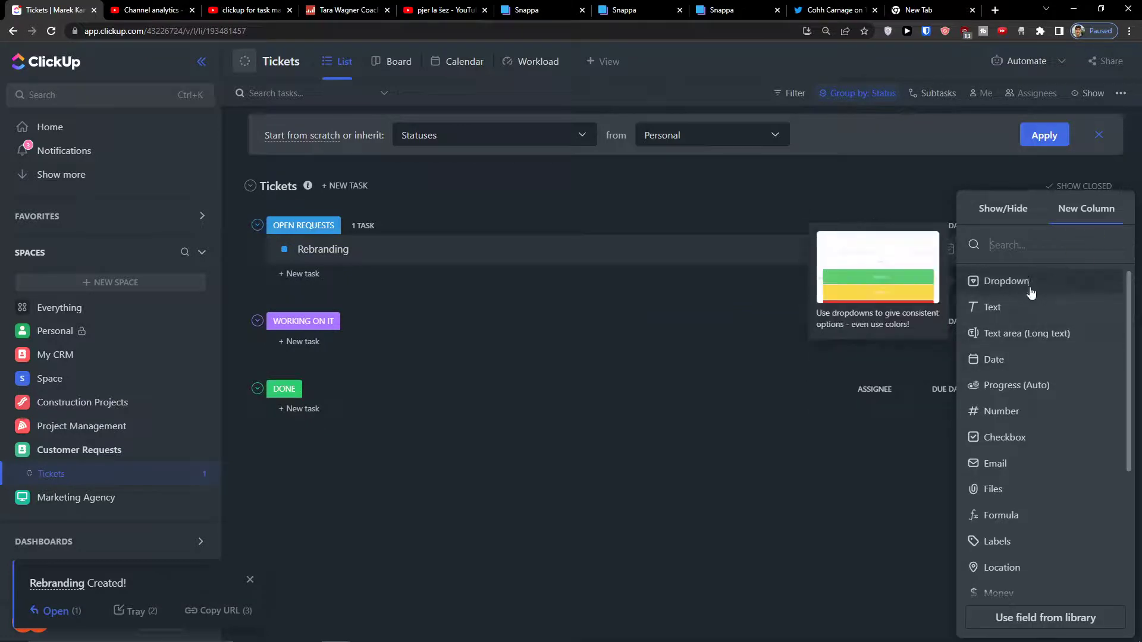
# Add a 'Description' text column and move it ahead of the Assignee column.
pyautogui.scroll(-3, 961, 384)
pyautogui.scroll(2, 979, 330)
pyautogui.scroll(1, 979, 330)
pyautogui.click(1010, 306)
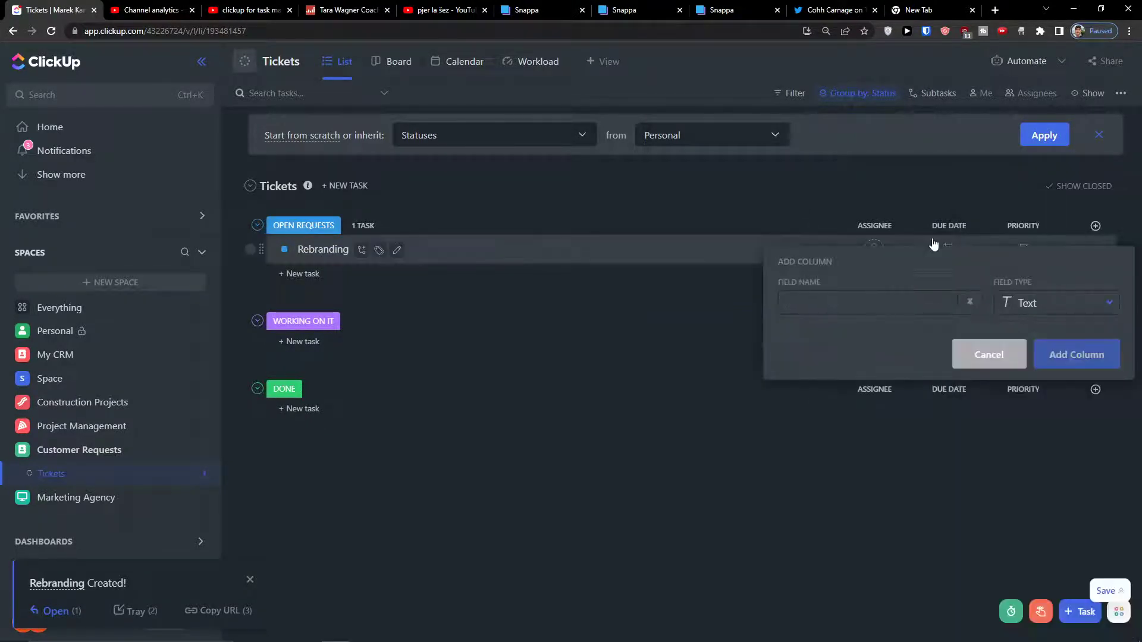
pyautogui.write('De')
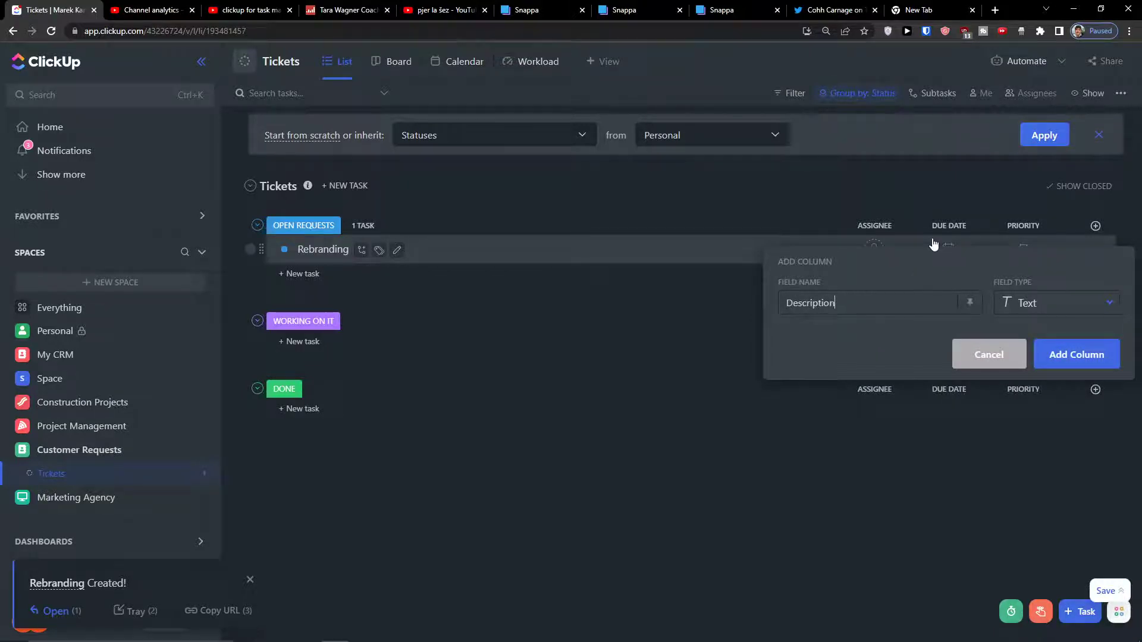
pyautogui.write('scription')
pyautogui.press('Return')
pyautogui.moveTo(1027, 232); pyautogui.dragTo(815, 229)
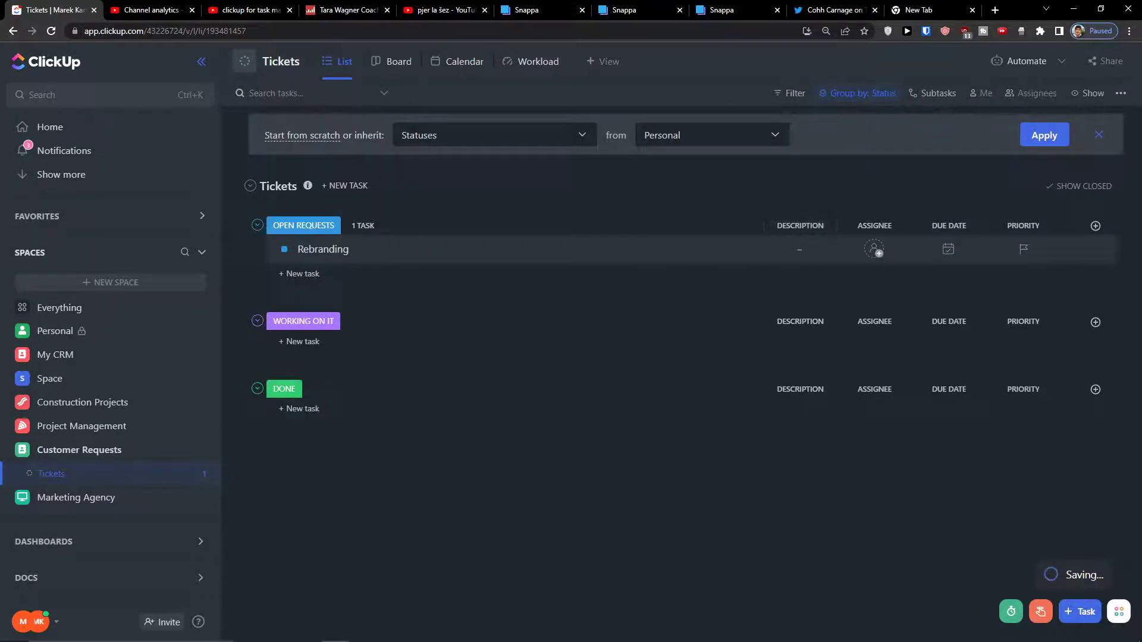
# Hide the Due Date column from the Tickets list.
pyautogui.click(950, 233)
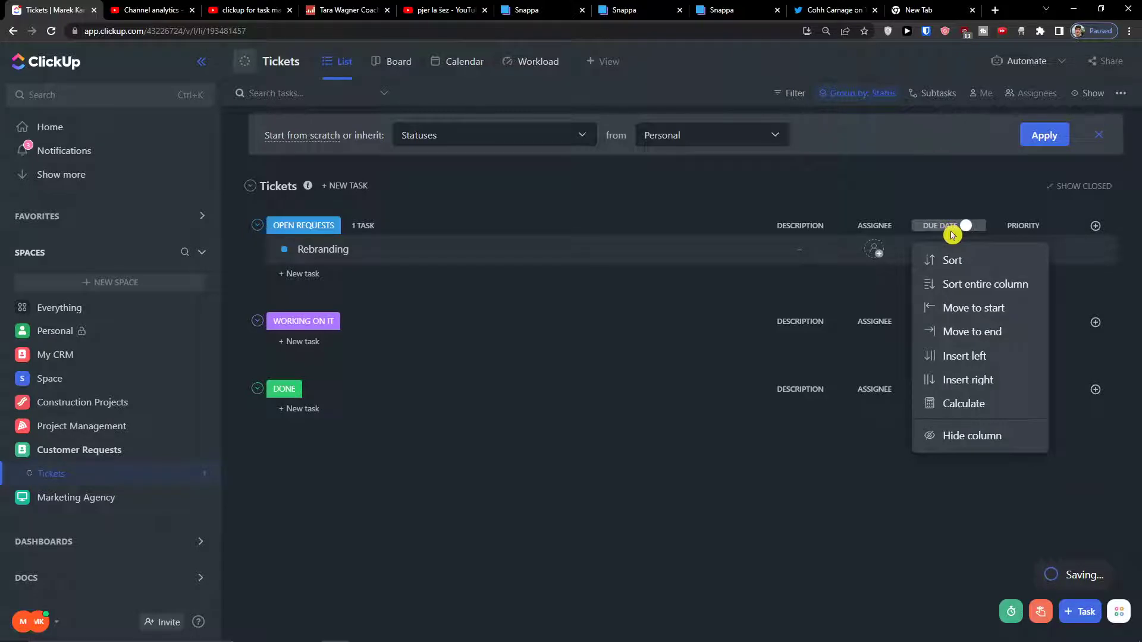
pyautogui.rightClick(955, 232)
pyautogui.click(928, 232)
pyautogui.click(958, 228)
pyautogui.click(969, 225)
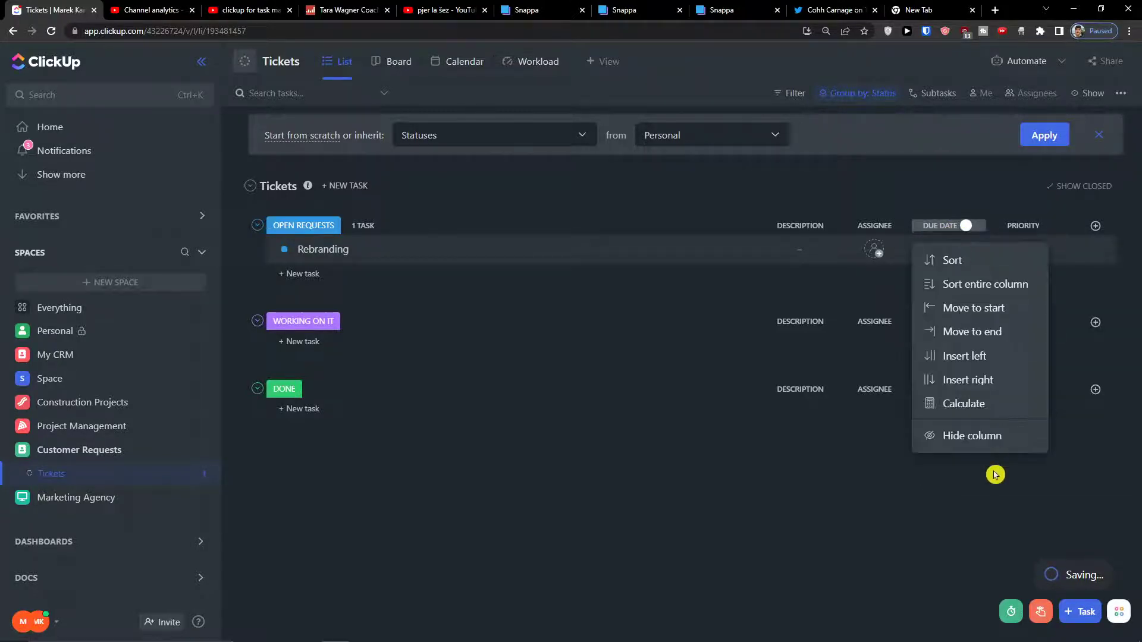
pyautogui.click(989, 436)
# Show the Date created column and place it between Description and Assignee.
pyautogui.click(1096, 226)
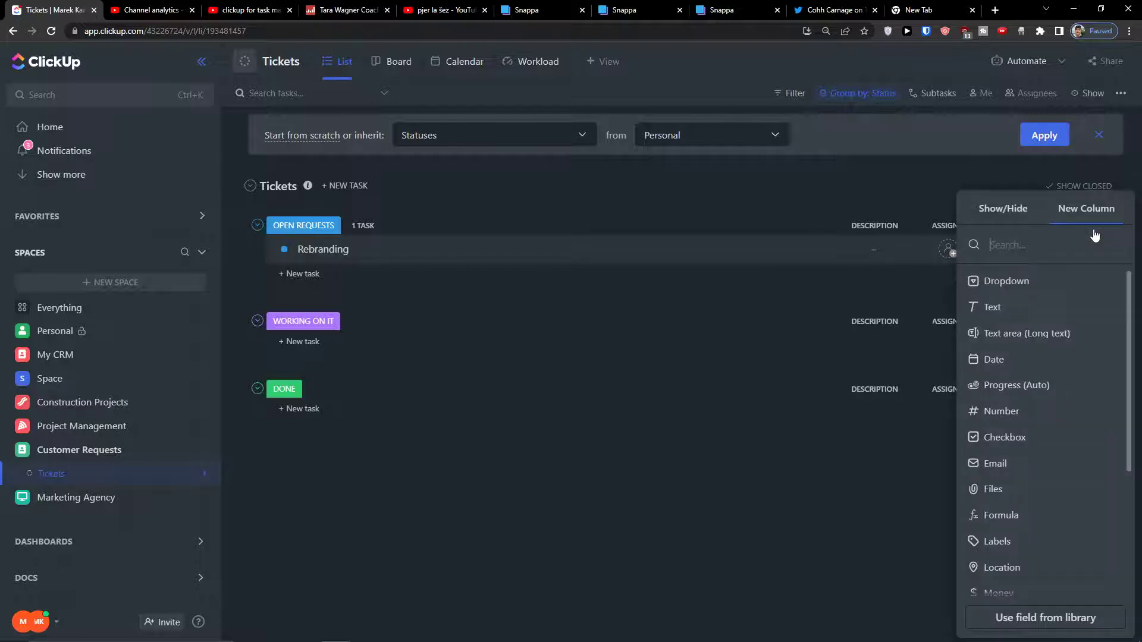
pyautogui.click(993, 217)
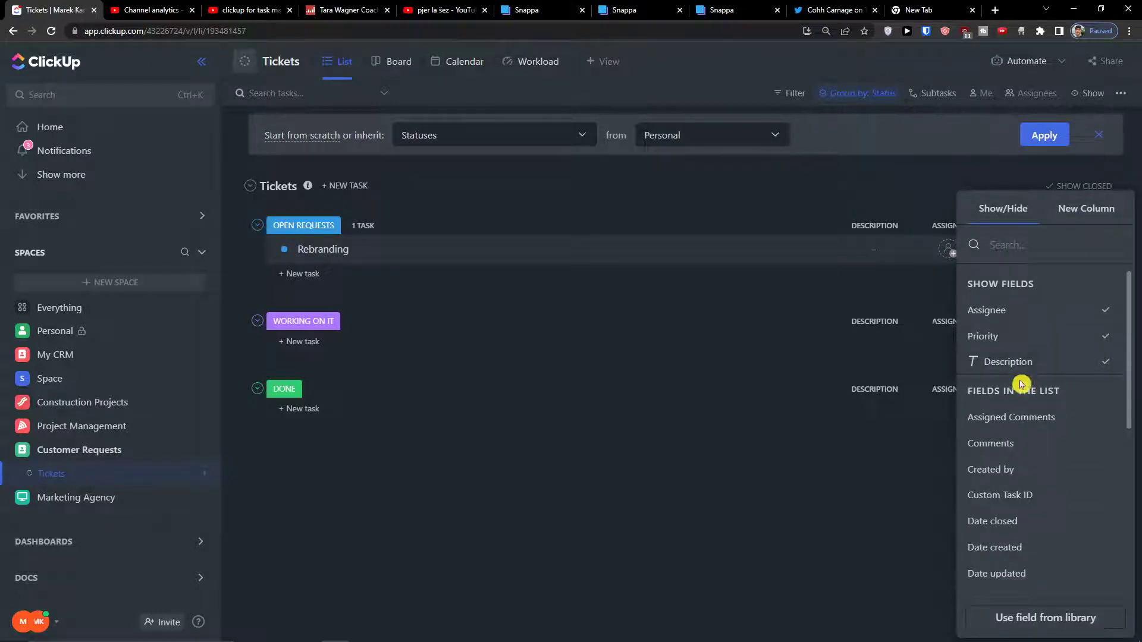
pyautogui.scroll(-3, 1011, 394)
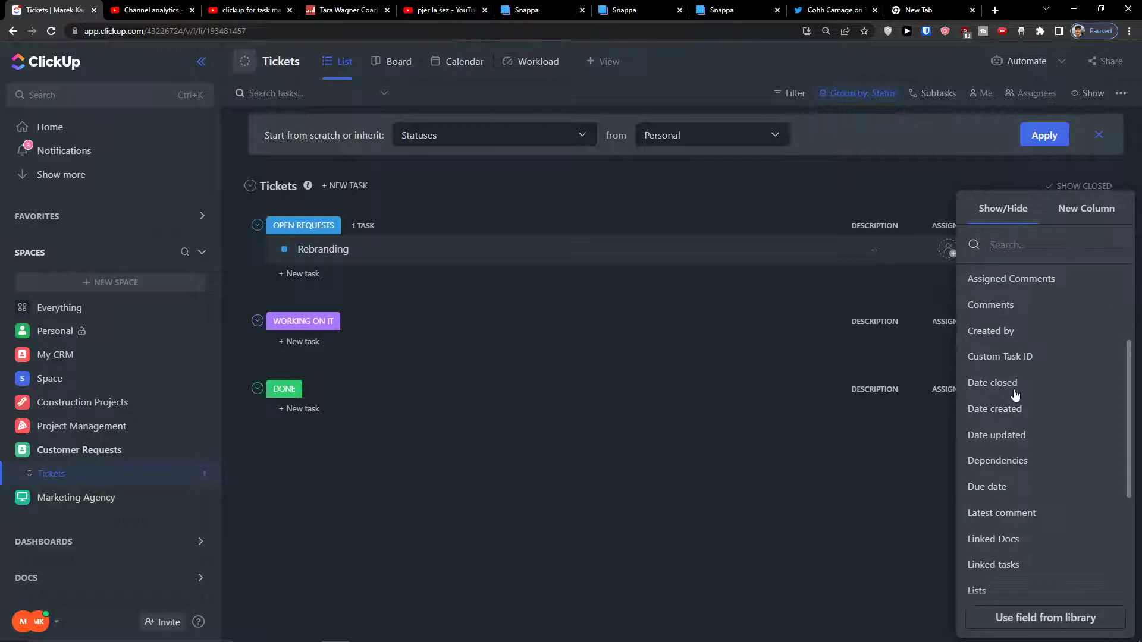
pyautogui.click(1037, 413)
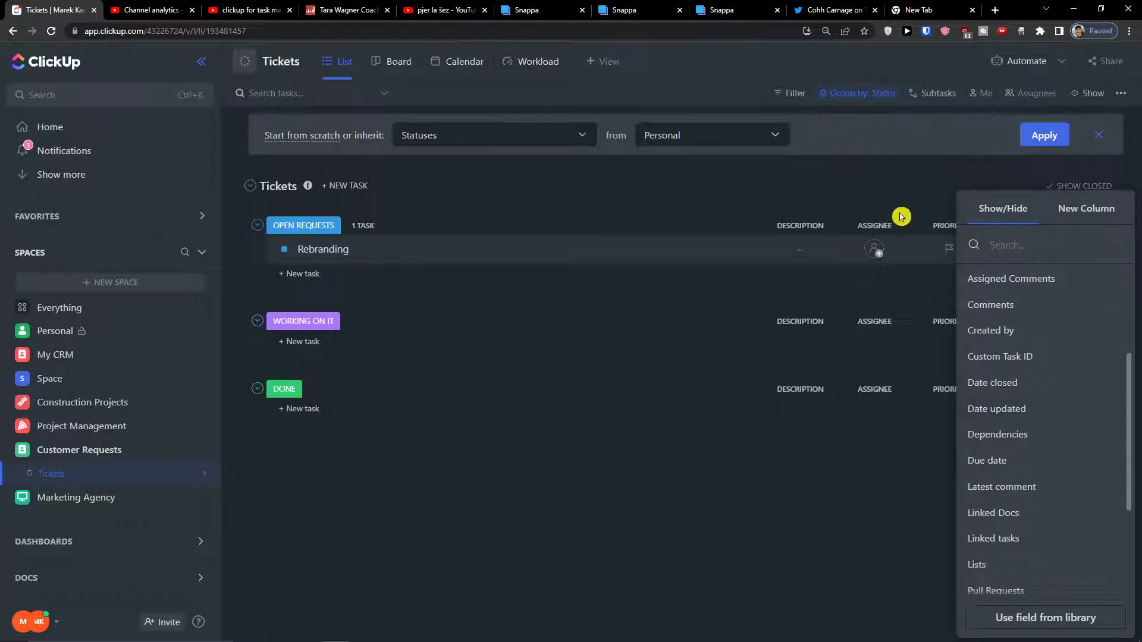
pyautogui.click(928, 217)
pyautogui.moveTo(1037, 227); pyautogui.dragTo(876, 232)
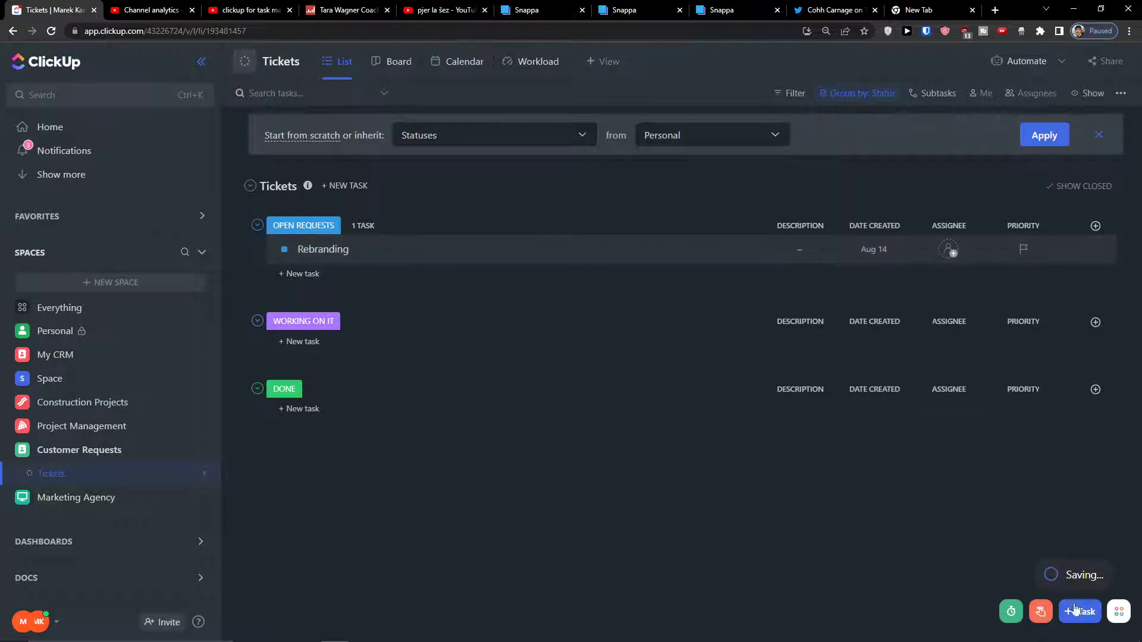
# Show the Priority column in the Tickets list.
pyautogui.click(1096, 225)
pyautogui.click(1003, 210)
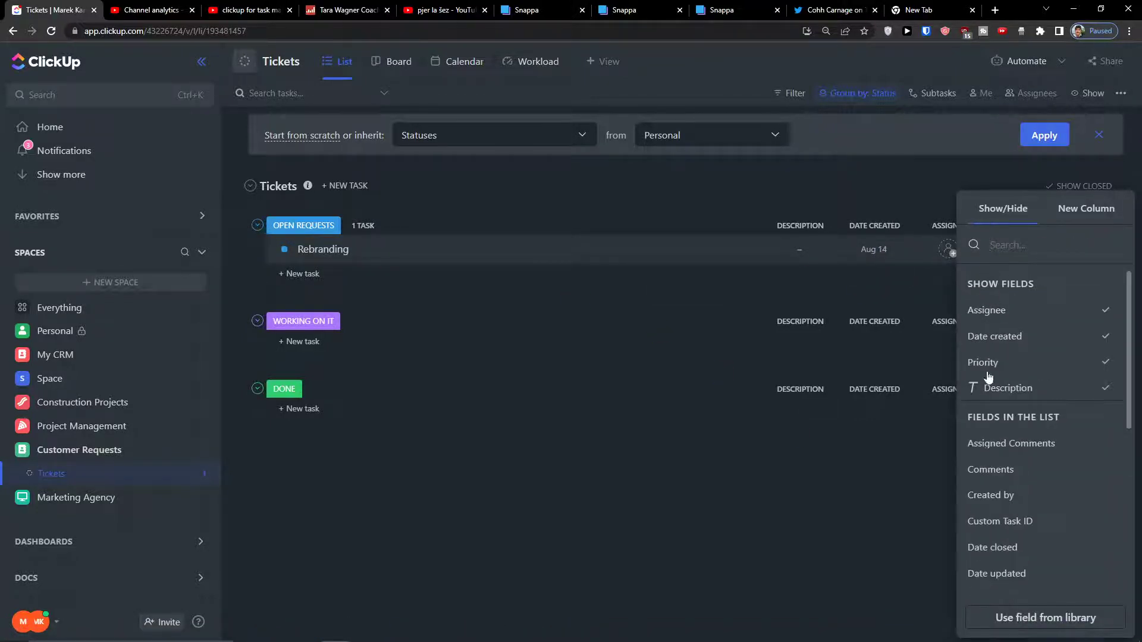
pyautogui.click(848, 515)
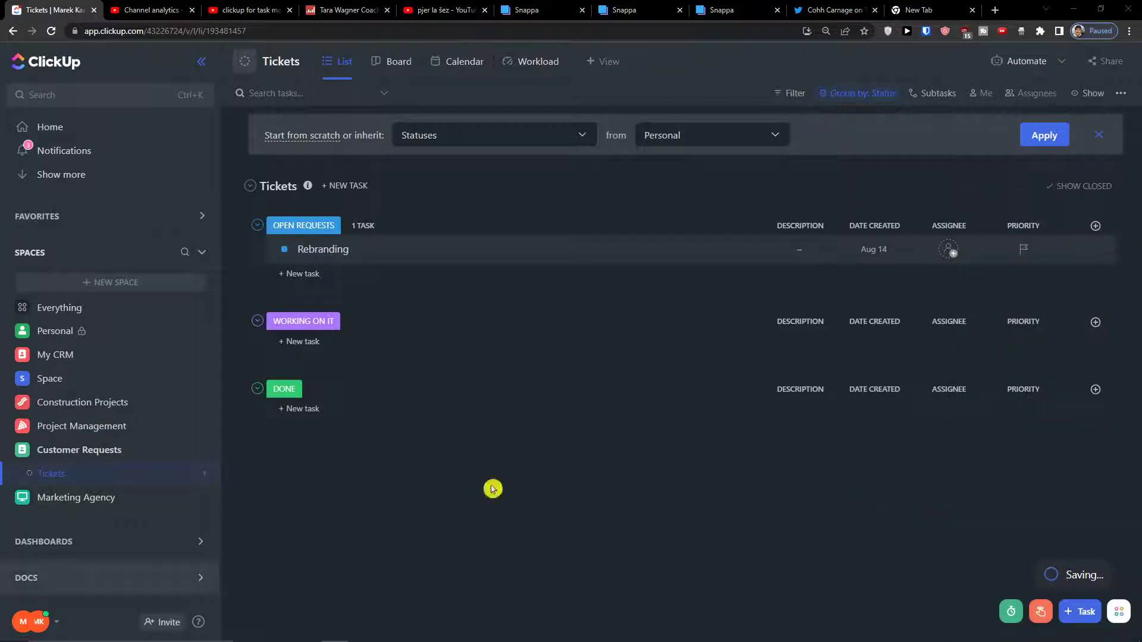
# Set Rebranding's priority to High and assign it to me.
pyautogui.click(1034, 254)
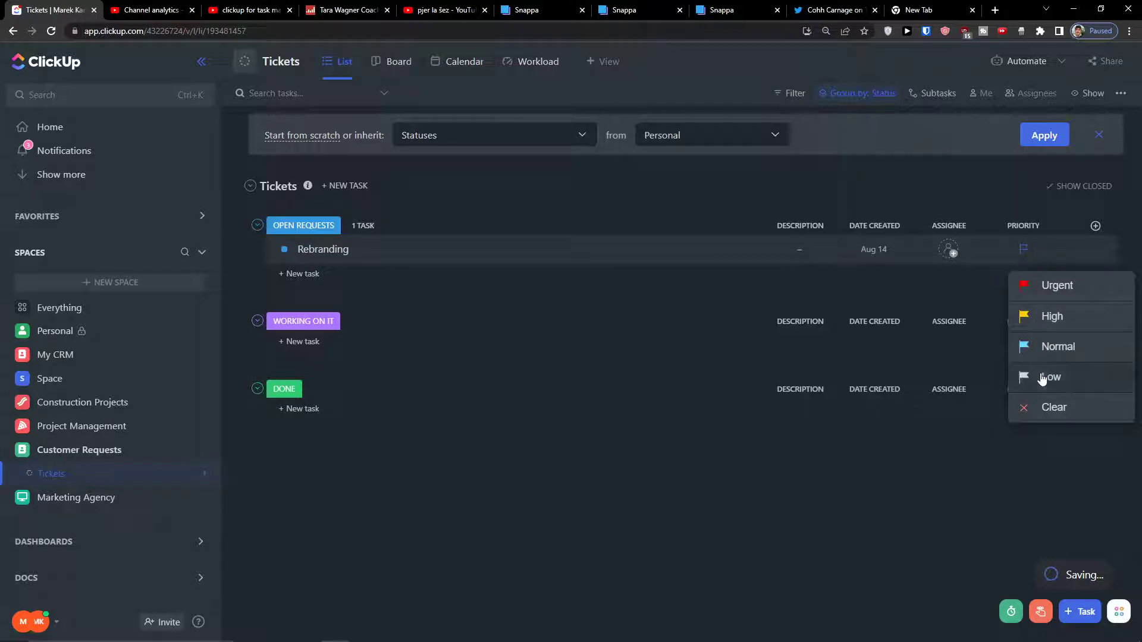
pyautogui.click(1051, 318)
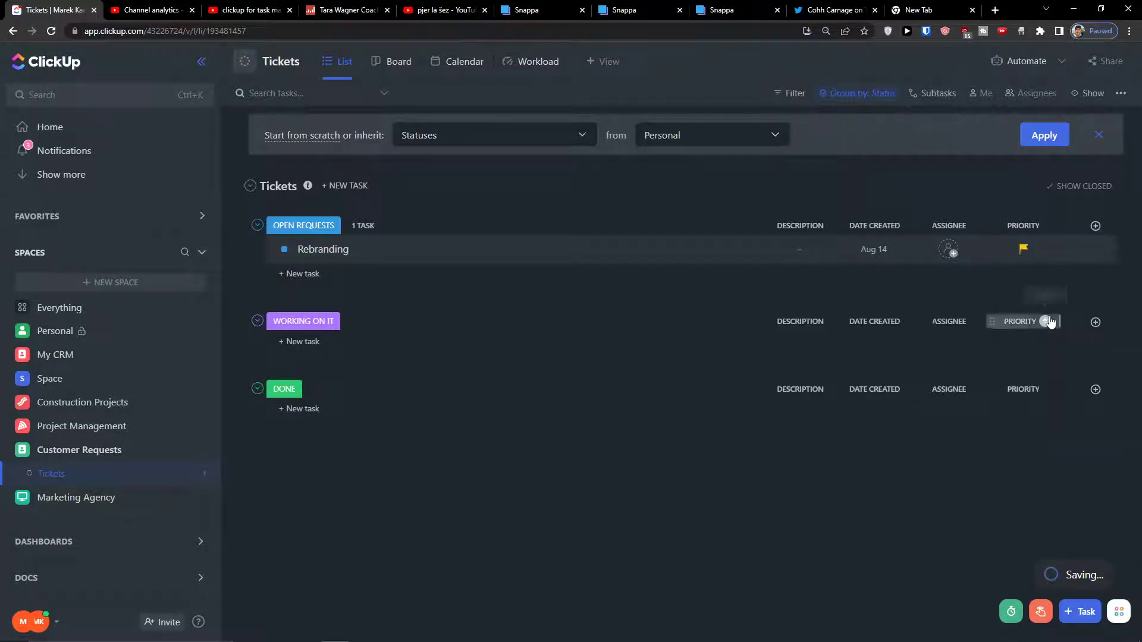
pyautogui.click(951, 251)
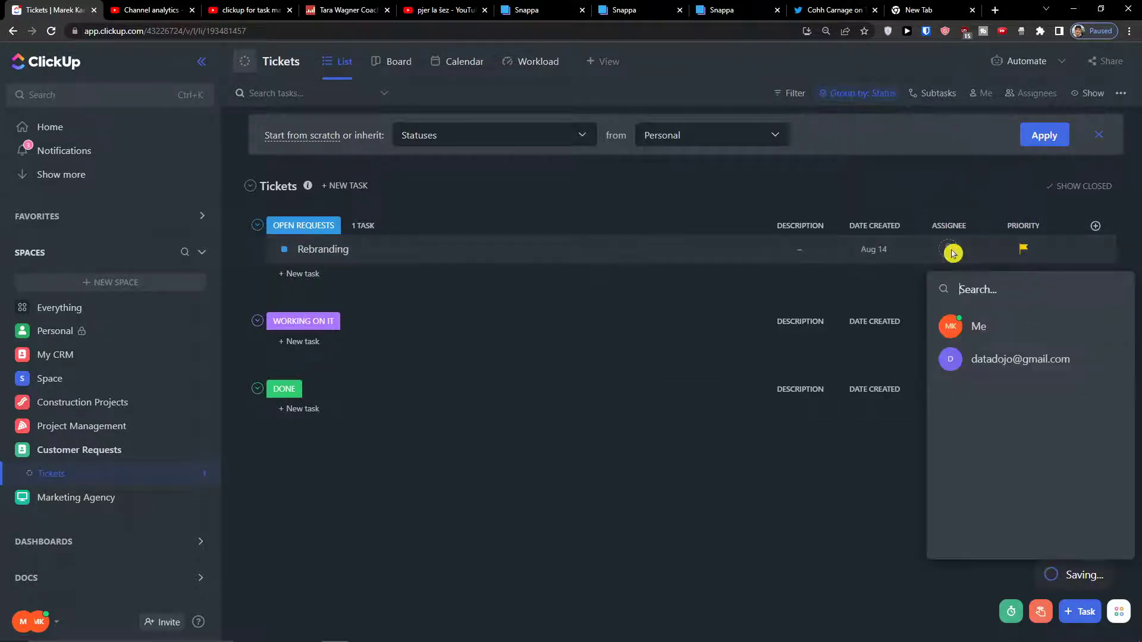
pyautogui.click(980, 326)
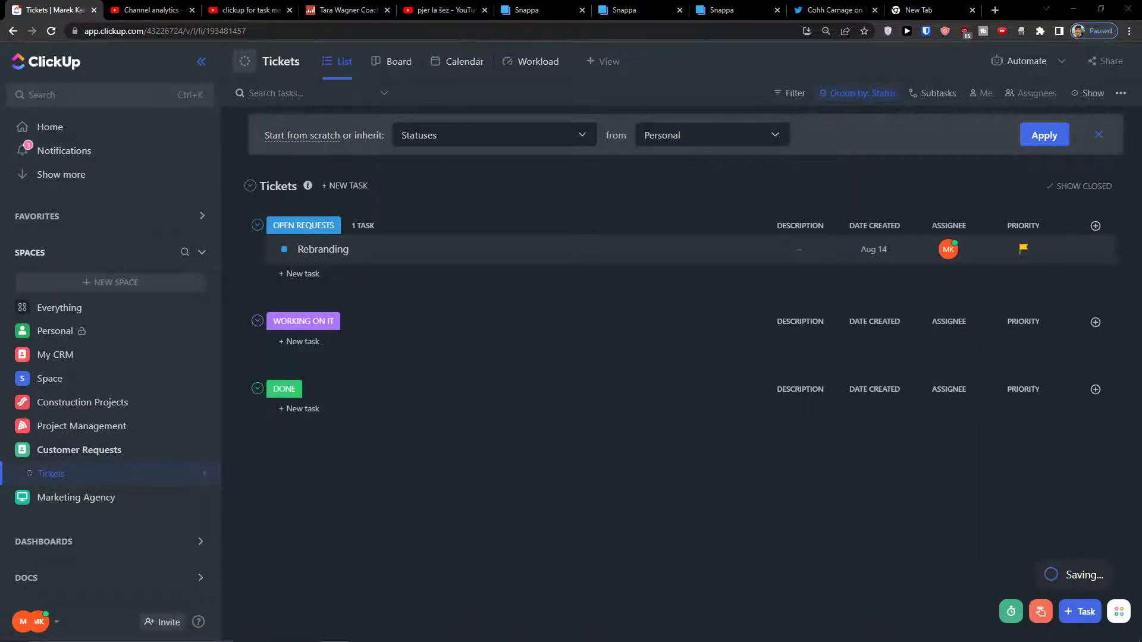
# Show the Due date column again in every status group.
pyautogui.click(1095, 226)
pyautogui.click(1003, 208)
pyautogui.scroll(-3, 1035, 369)
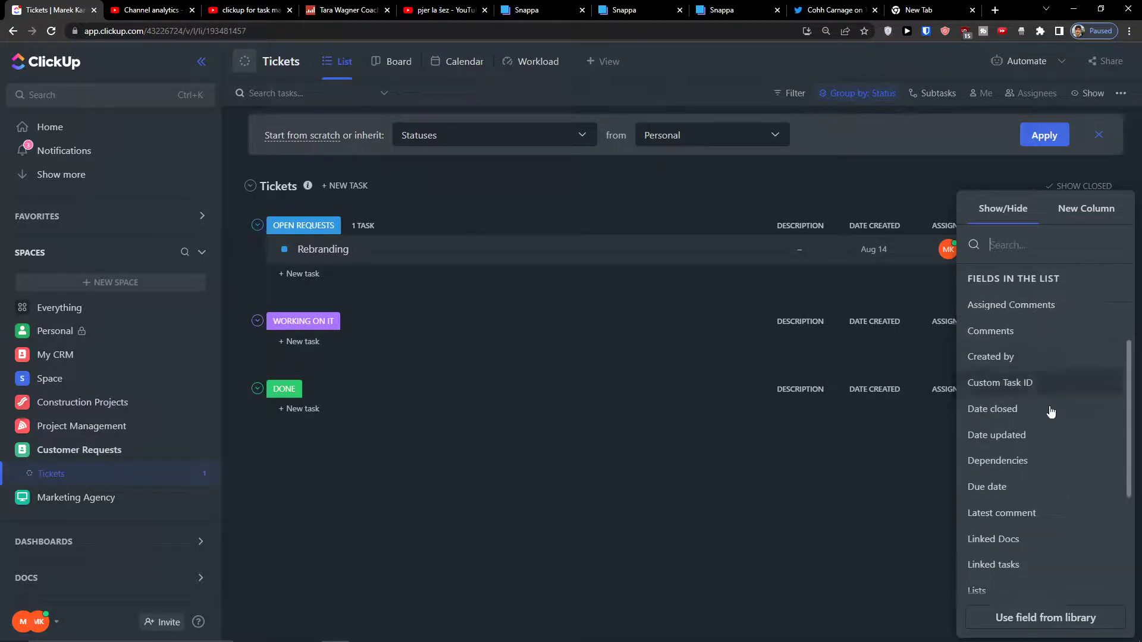
pyautogui.scroll(-2, 1032, 491)
pyautogui.scroll(-1, 1032, 488)
pyautogui.scroll(2, 1035, 464)
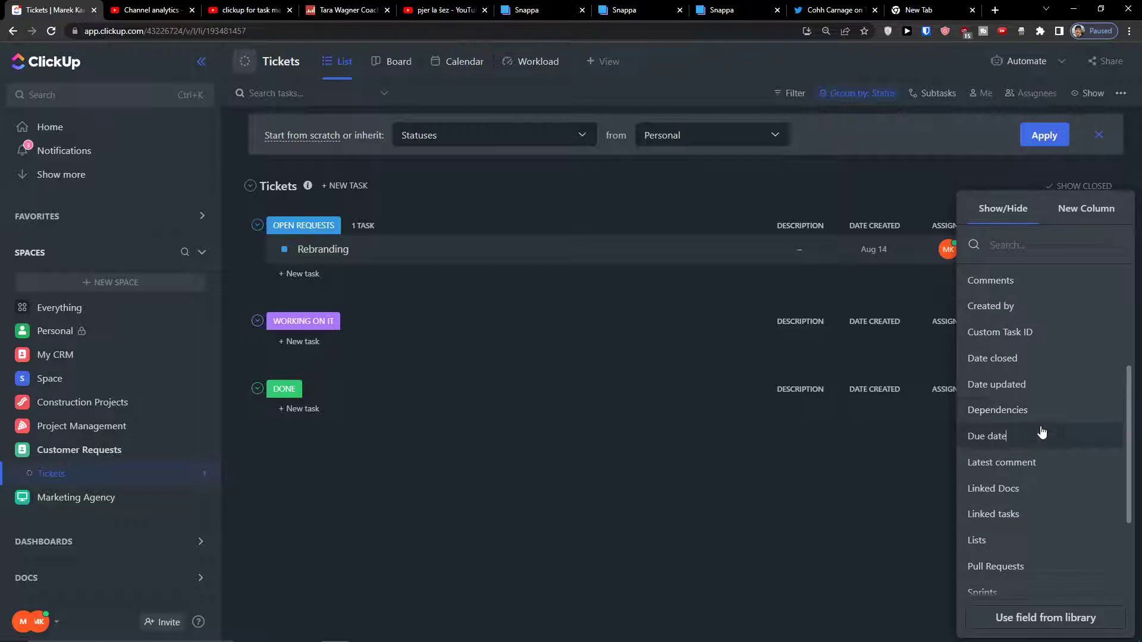
pyautogui.click(1042, 432)
pyautogui.click(880, 449)
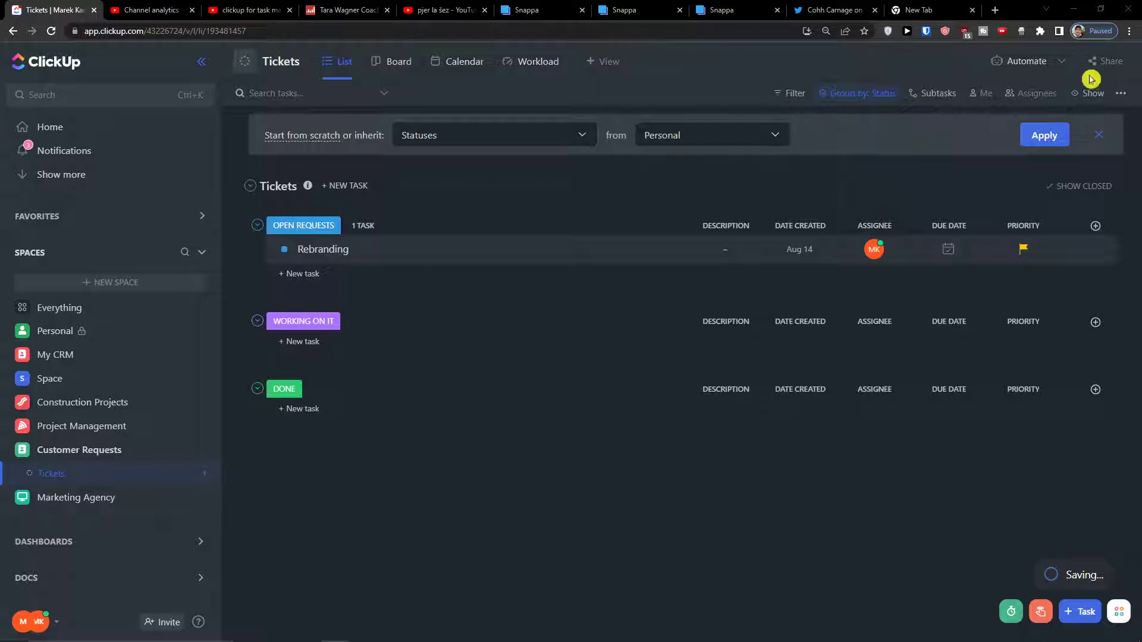
pyautogui.click(1096, 226)
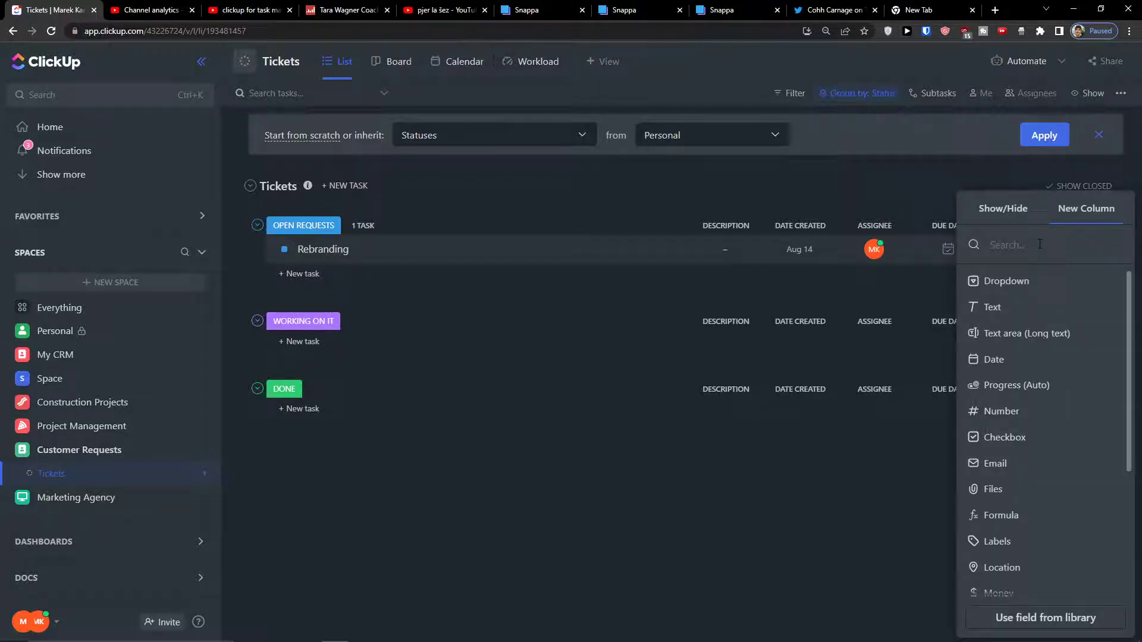
# Create a dropdown column with options Working on it, Stuck, Waiting For Response, Done and new.
pyautogui.click(1005, 280)
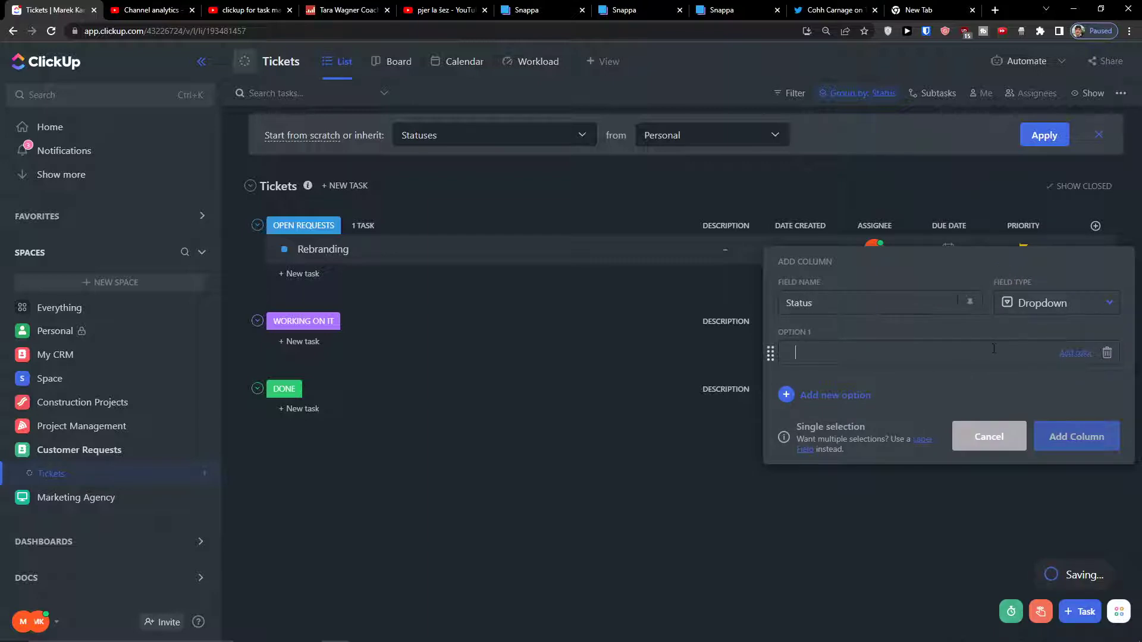
pyautogui.write('Working on it')
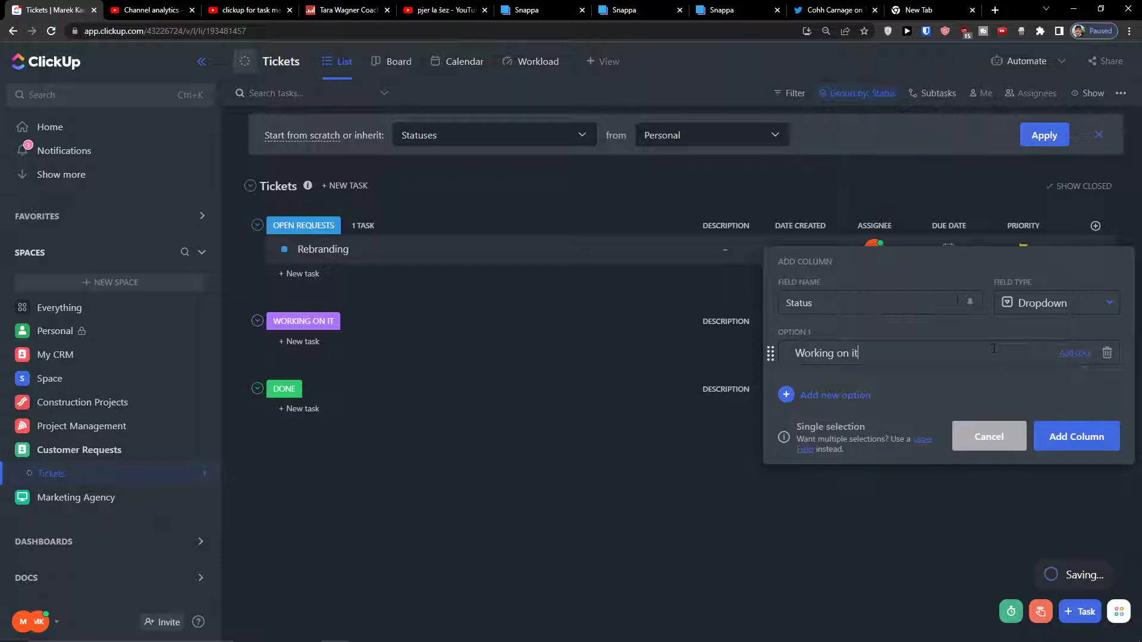
pyautogui.press('Return')
pyautogui.write('Stuck')
pyautogui.press('Return')
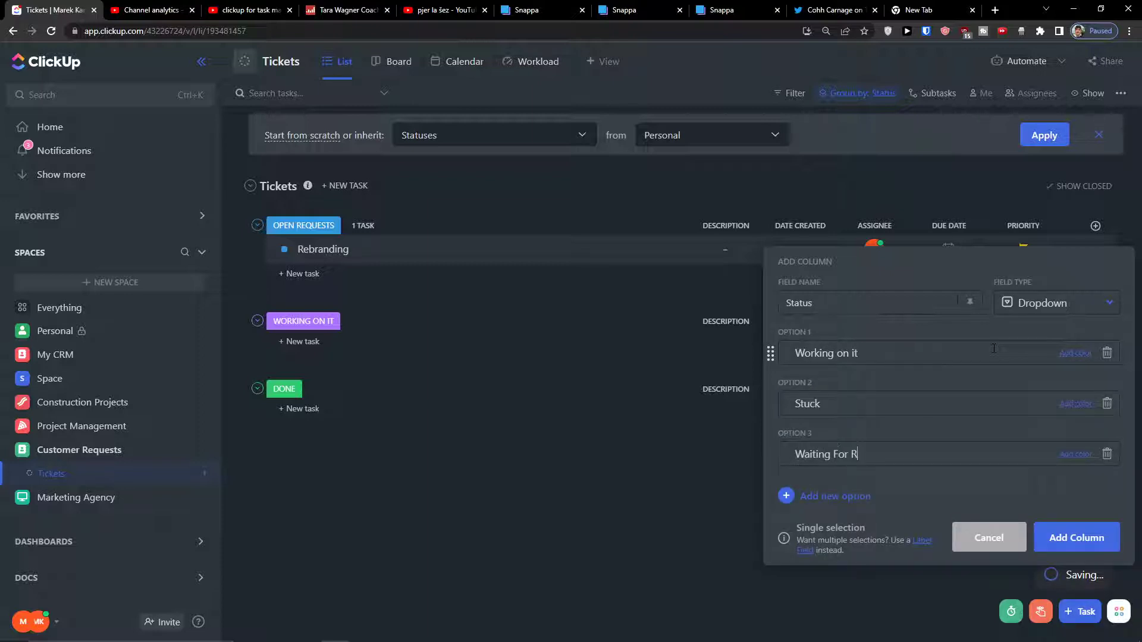
pyautogui.press('Return')
pyautogui.write('Done')
pyautogui.press('Return')
pyautogui.write('new')
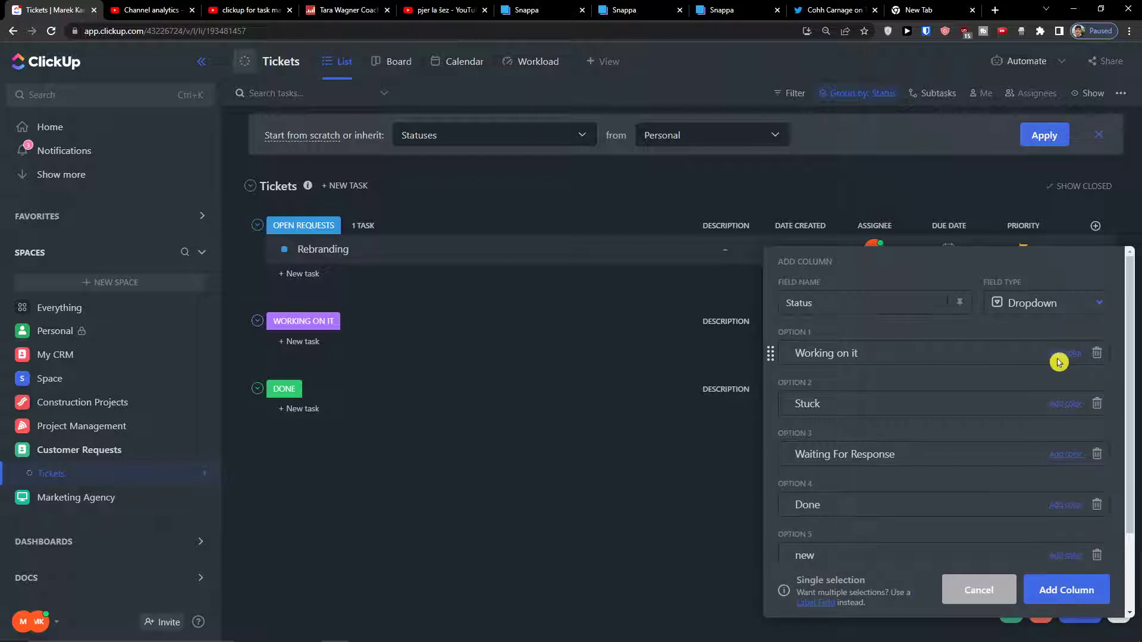
# Colour the options yellow, red, purple, green and grey, then add the Status column.
pyautogui.click(1068, 354)
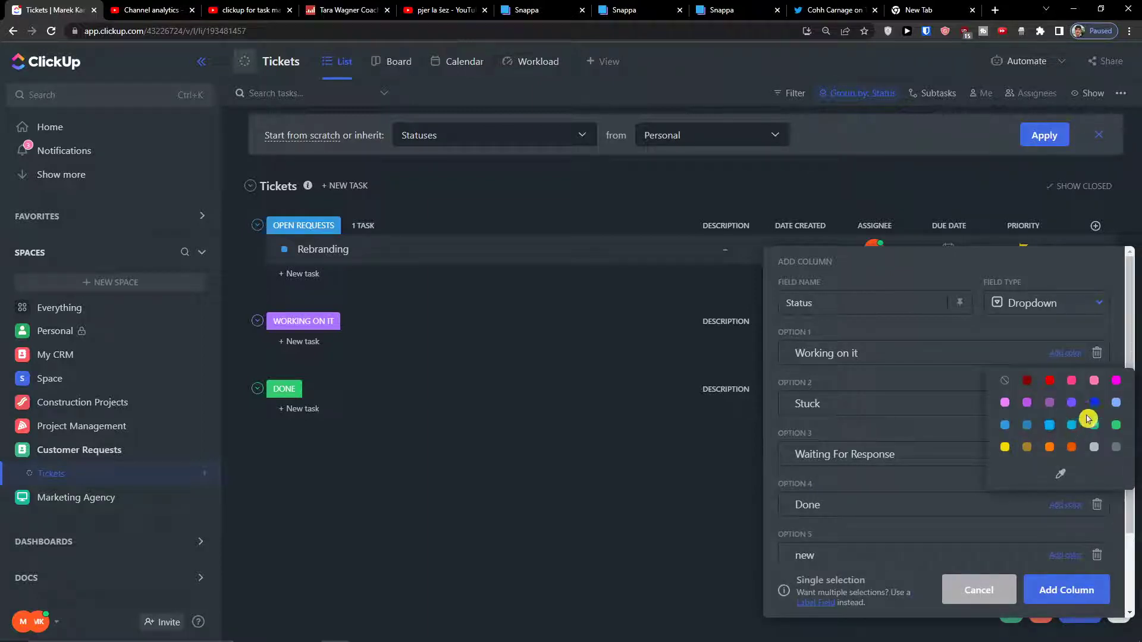
pyautogui.click(1004, 446)
pyautogui.click(1066, 404)
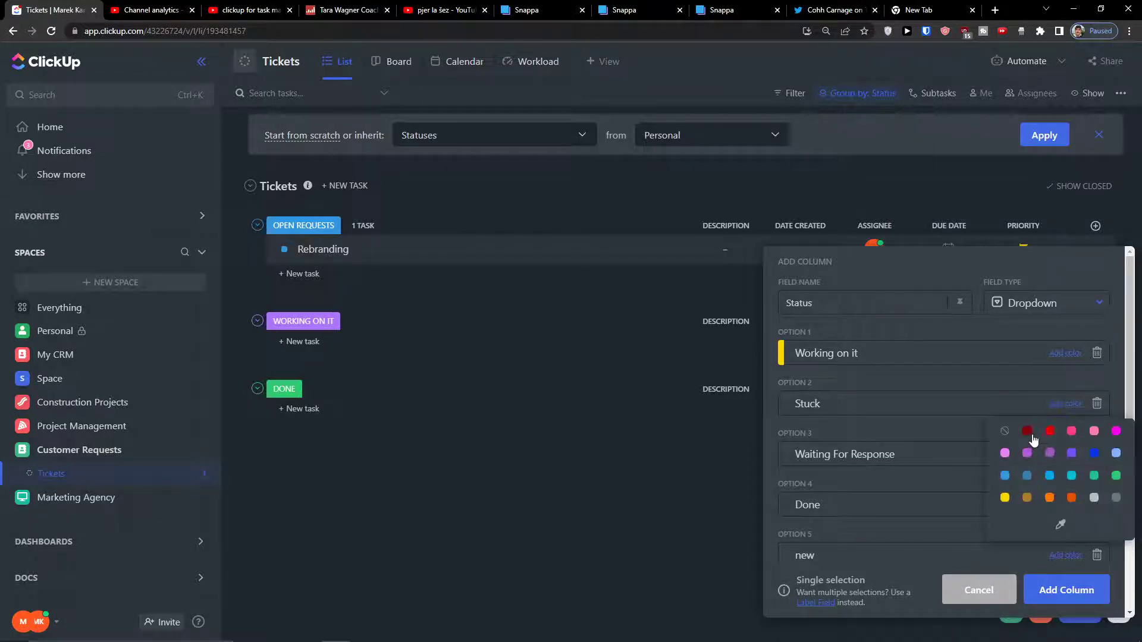
pyautogui.click(1050, 432)
pyautogui.click(1066, 455)
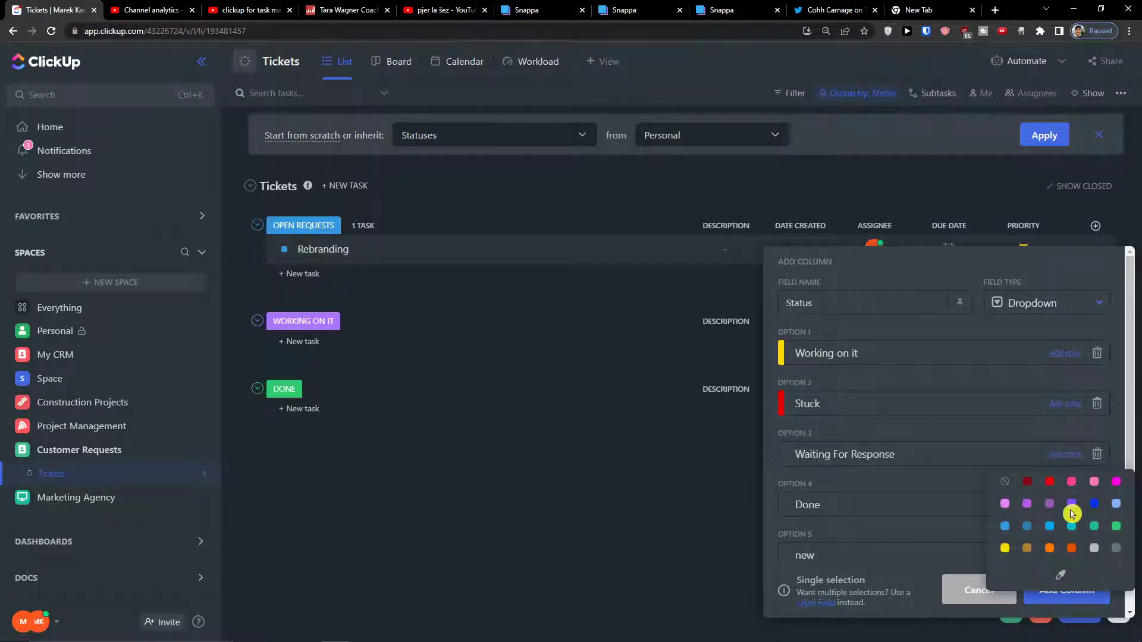
pyautogui.click(1071, 503)
pyautogui.scroll(-2, 981, 494)
pyautogui.click(1065, 406)
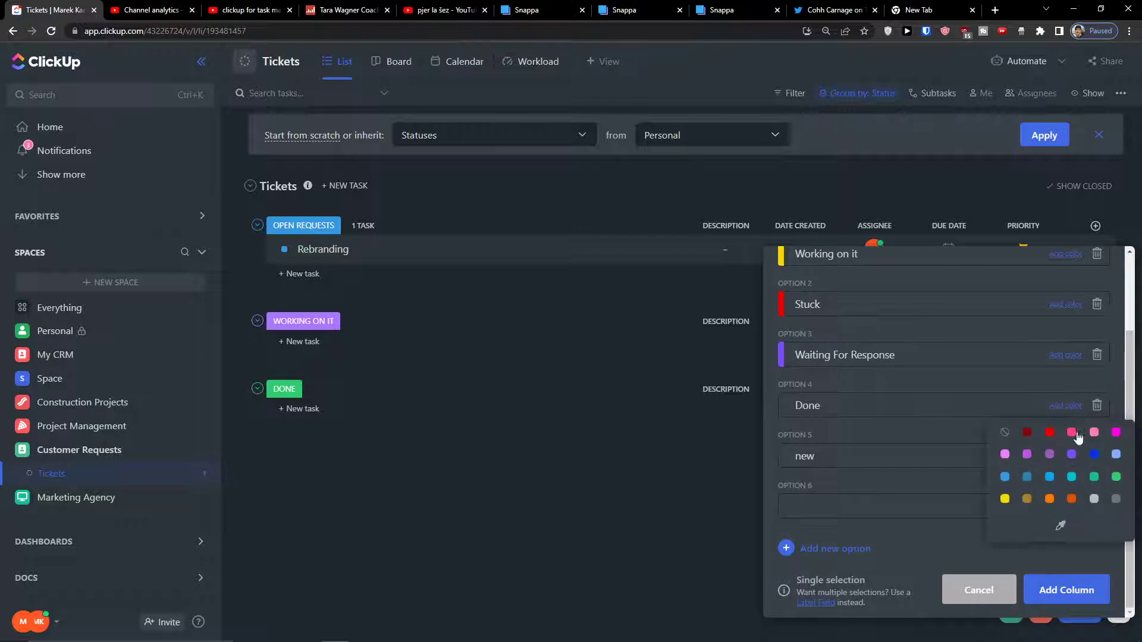
pyautogui.click(1093, 477)
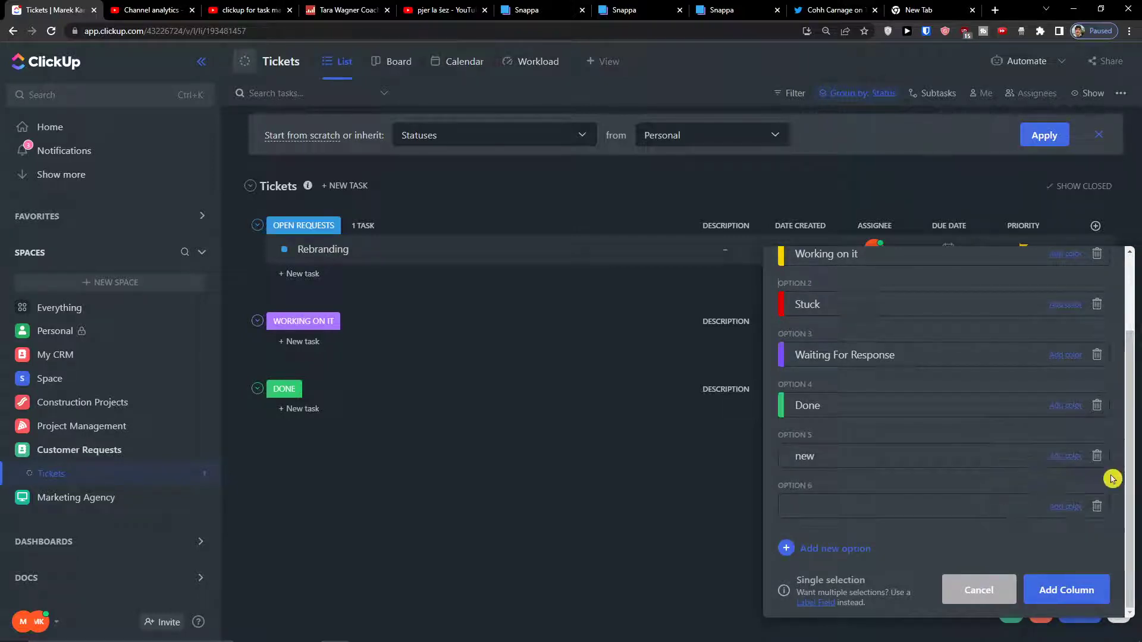
pyautogui.click(1071, 462)
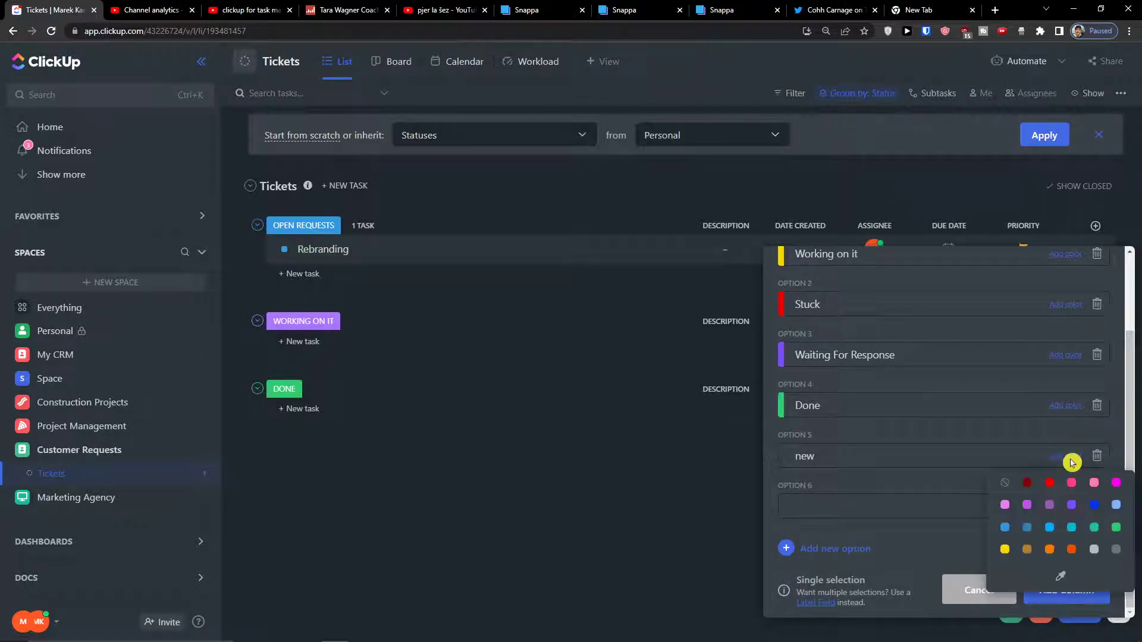
pyautogui.click(1113, 550)
pyautogui.scroll(2, 1058, 589)
pyautogui.click(1056, 596)
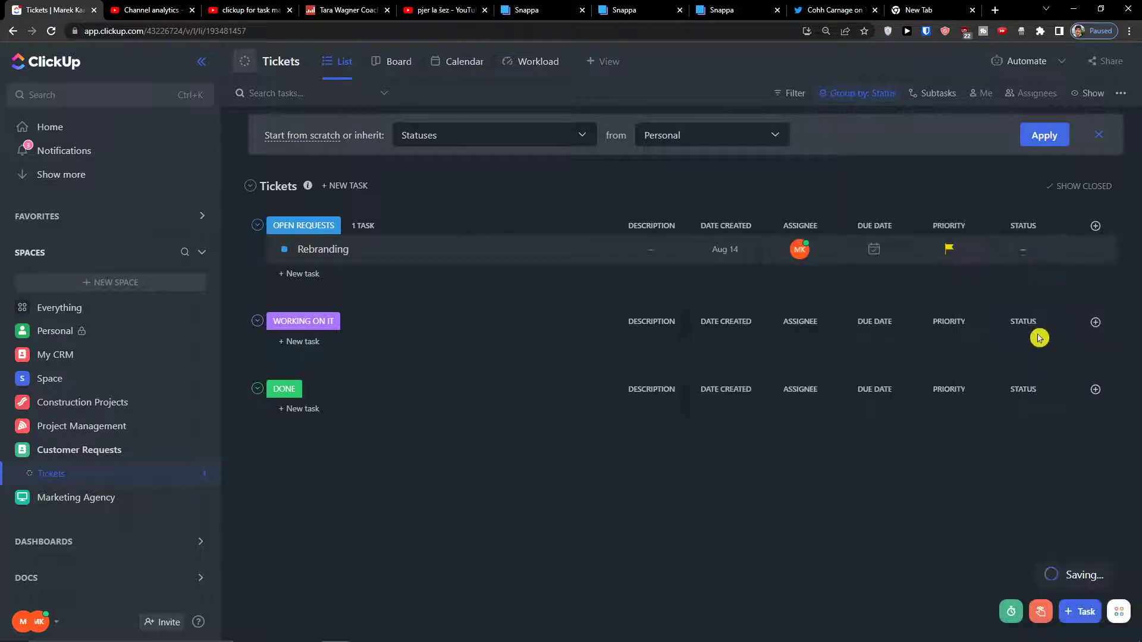
pyautogui.click(1018, 260)
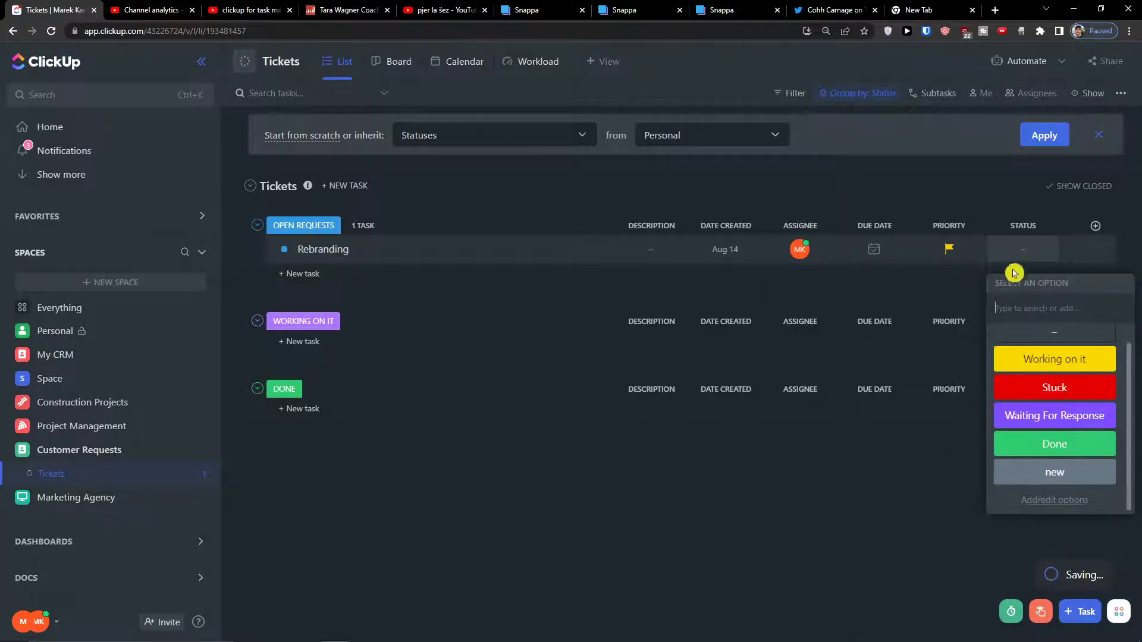
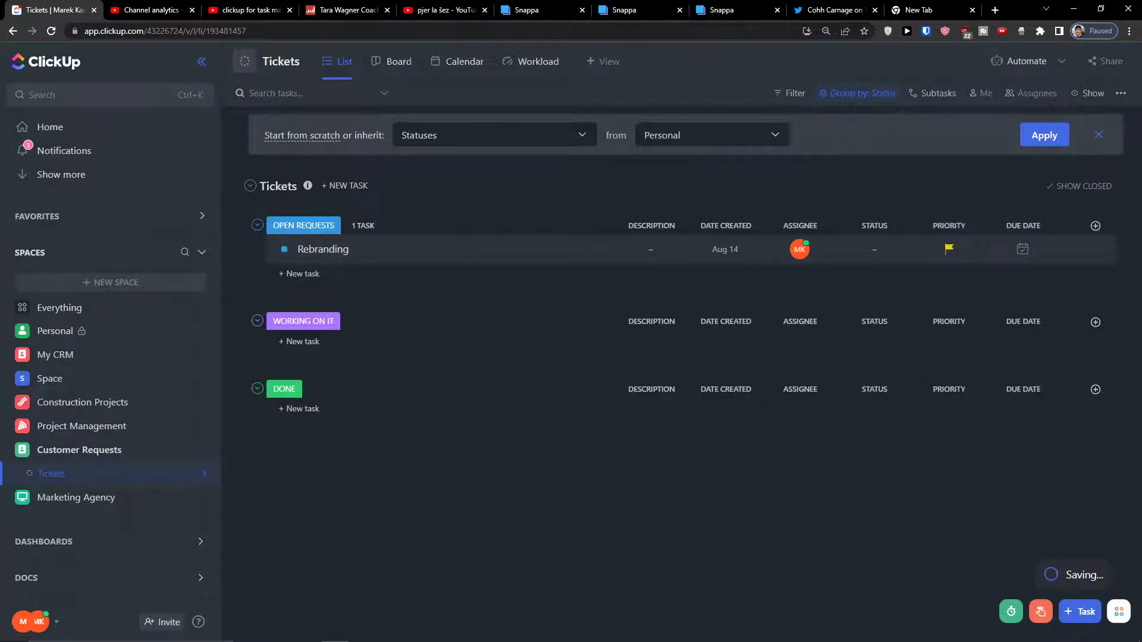
# Add a Files-type column named 'Files' to the Tickets list.
pyautogui.click(1095, 225)
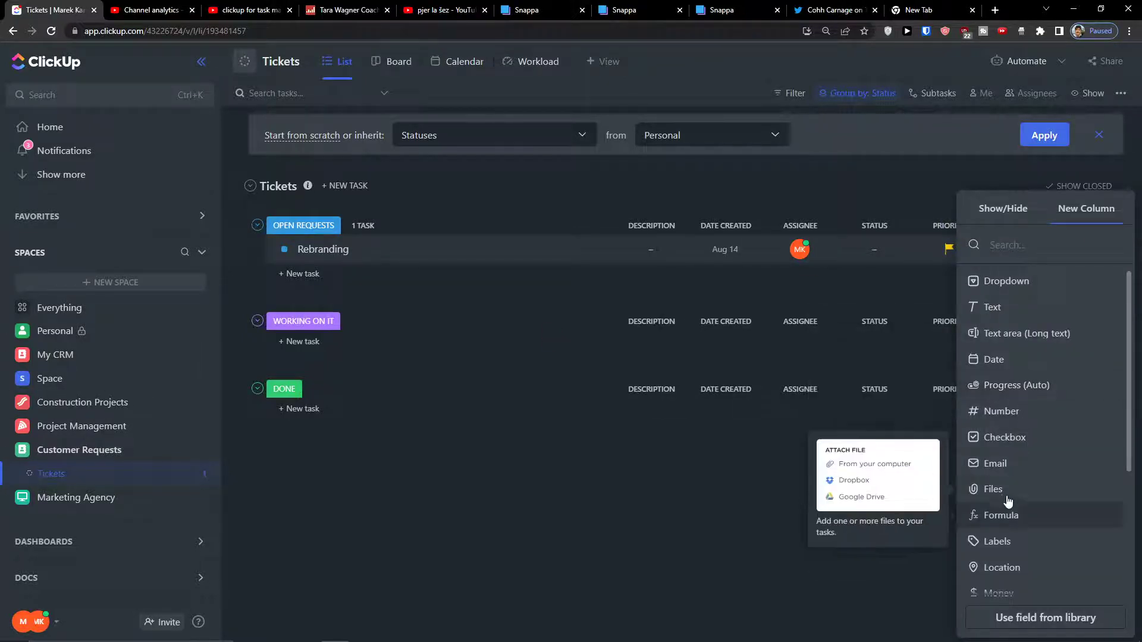
pyautogui.click(999, 489)
pyautogui.write('Files')
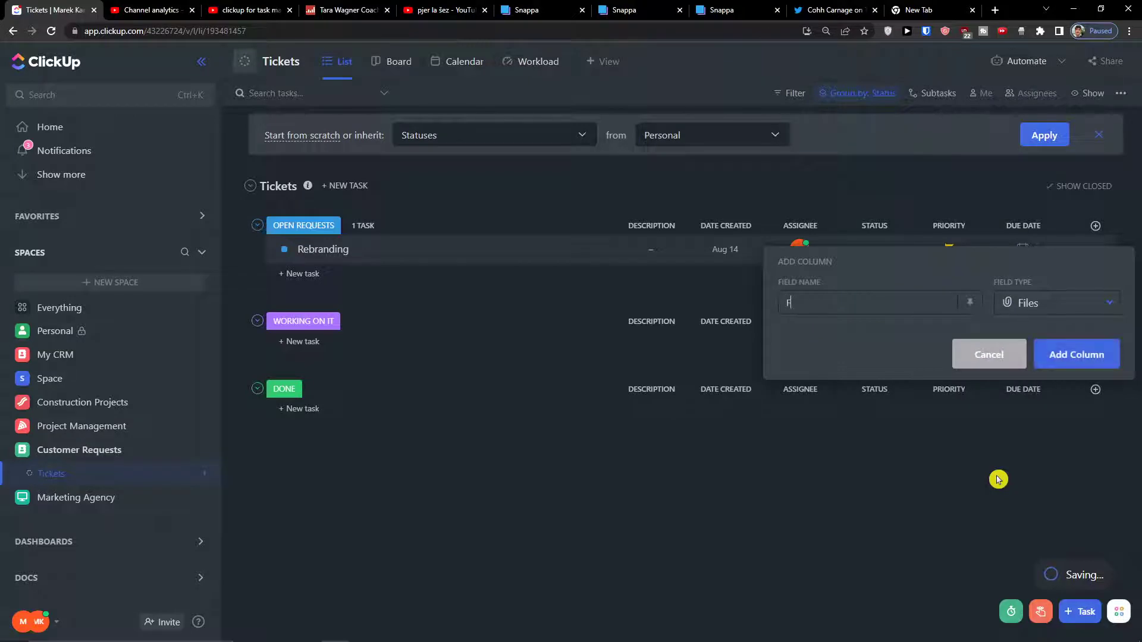
pyautogui.click(1096, 355)
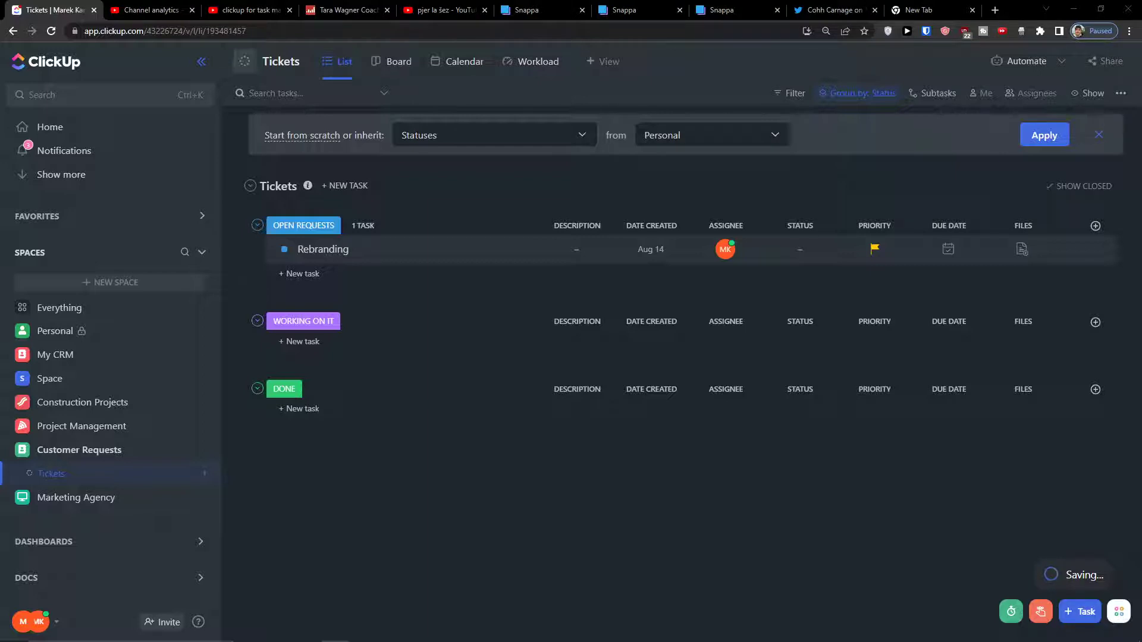
pyautogui.click(1095, 226)
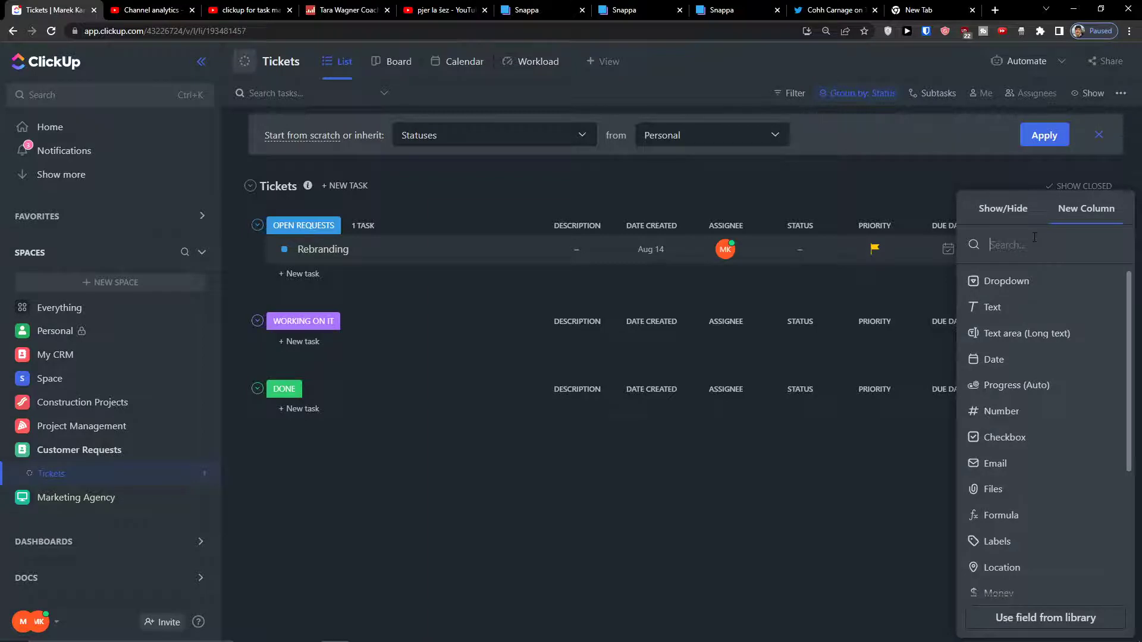
# Start a Type dropdown with options Technical Support, Billing question, Suggest improvement, Suggest a new feature, Report a bug, Other question.
pyautogui.click(1011, 277)
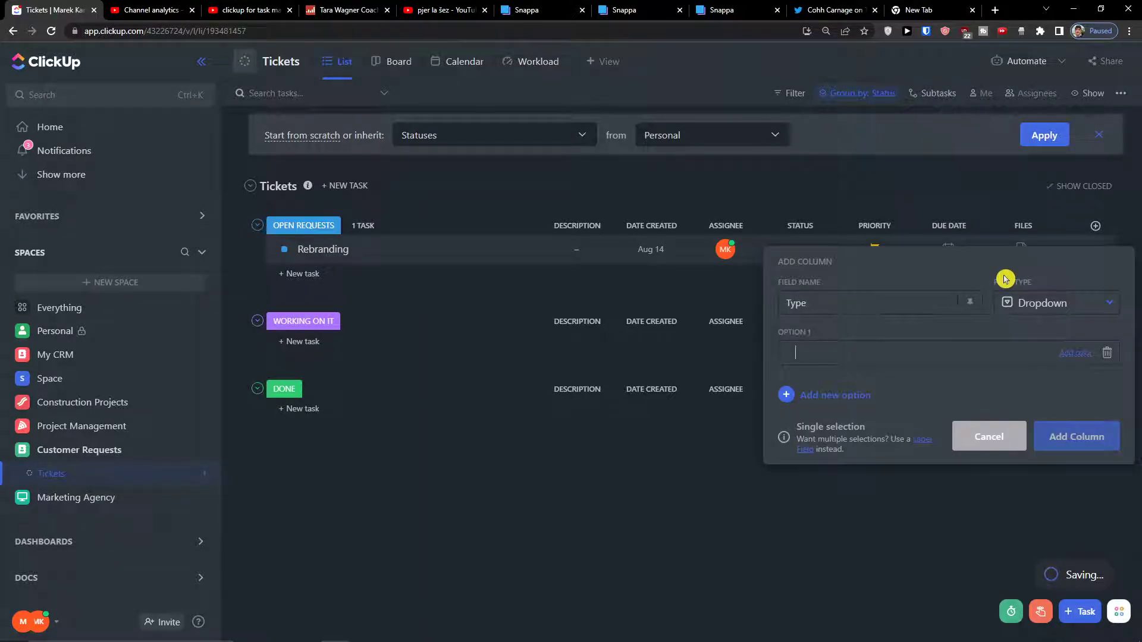
pyautogui.write('Techni')
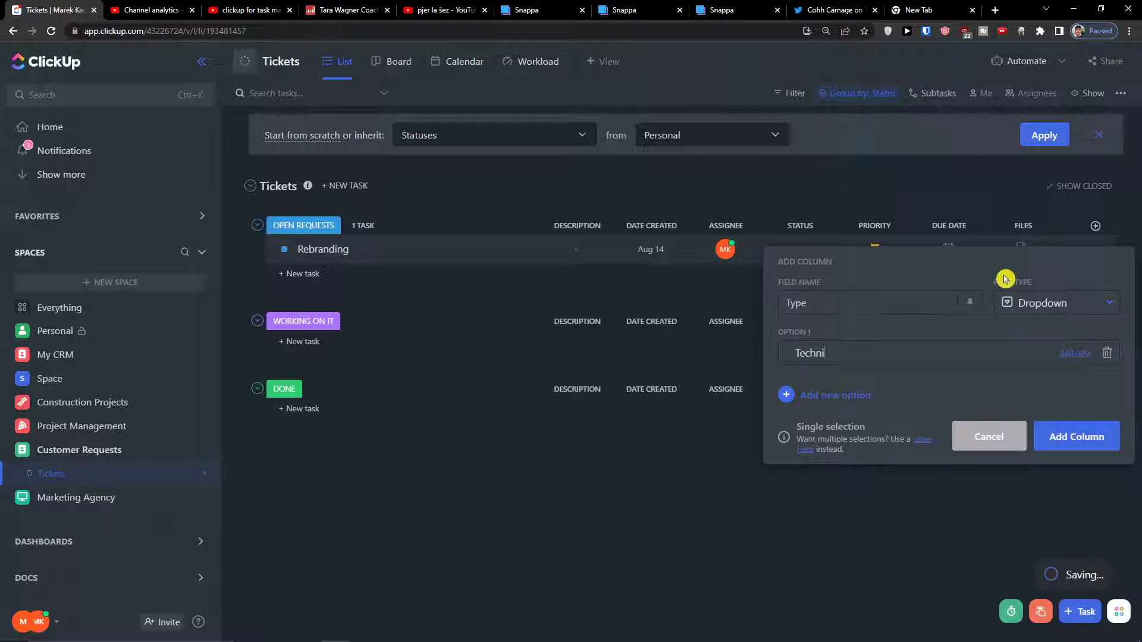
pyautogui.write('t')
pyautogui.press('Return')
pyautogui.write('Bi')
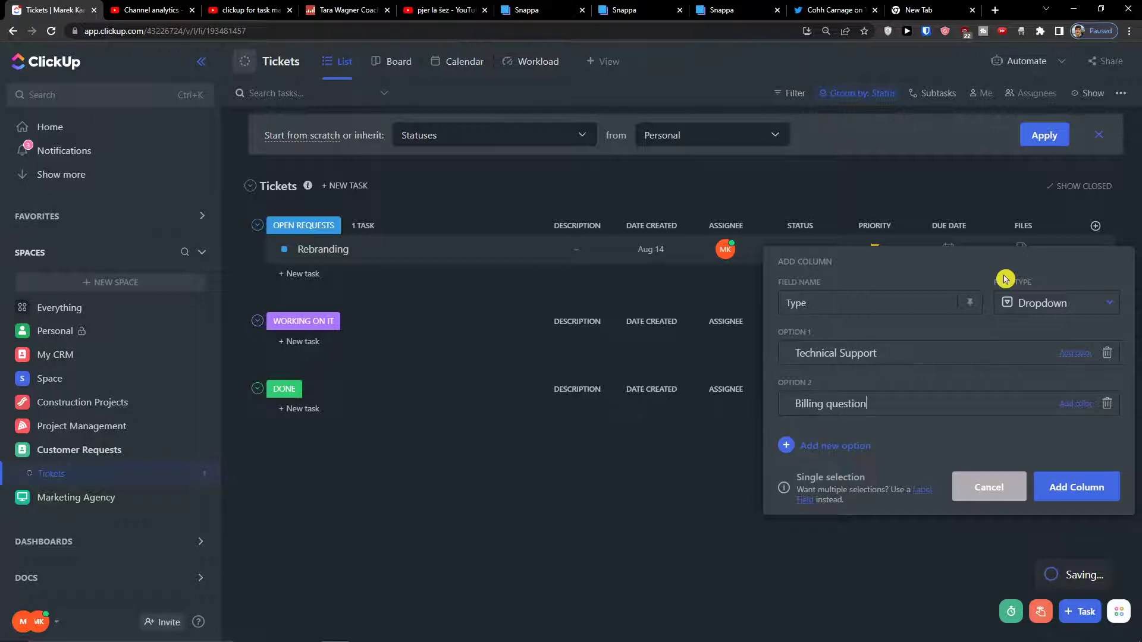
pyautogui.press('Return')
pyautogui.write('Suggest improvement')
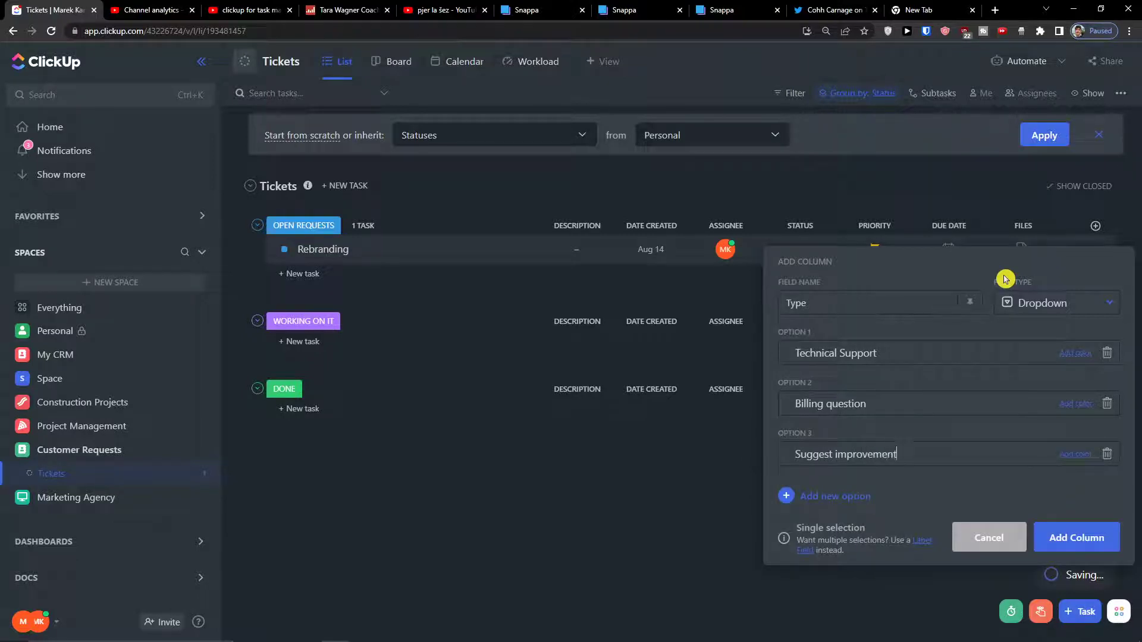
pyautogui.press('Return')
pyautogui.write('Suggest a new featu')
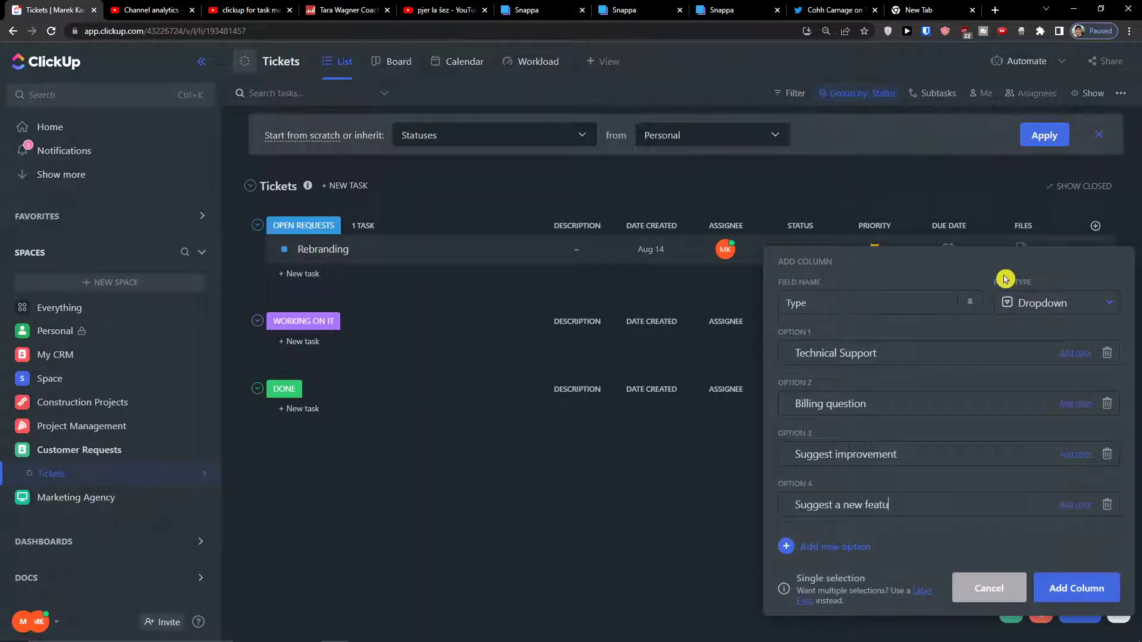
pyautogui.write('re')
pyautogui.press('Return')
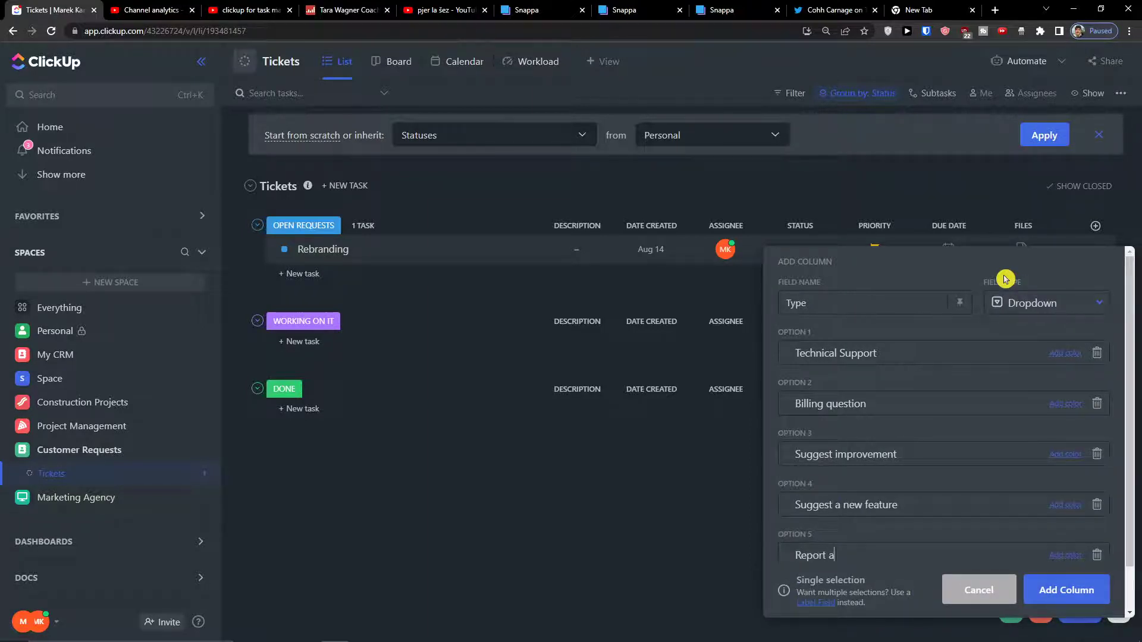
pyautogui.press('Return')
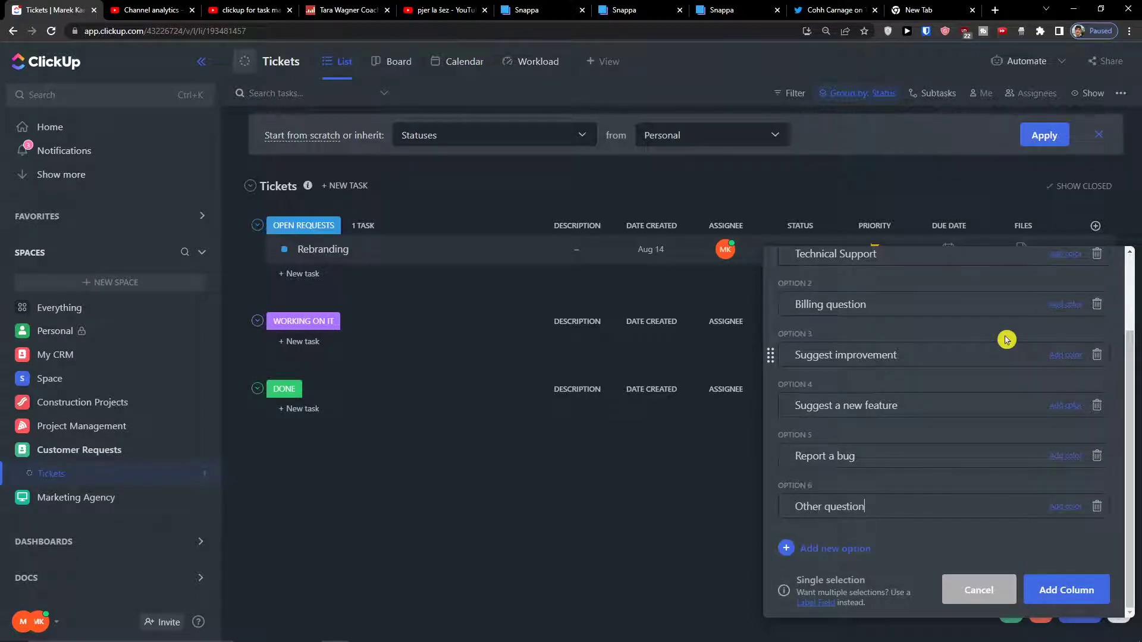
pyautogui.press('Return')
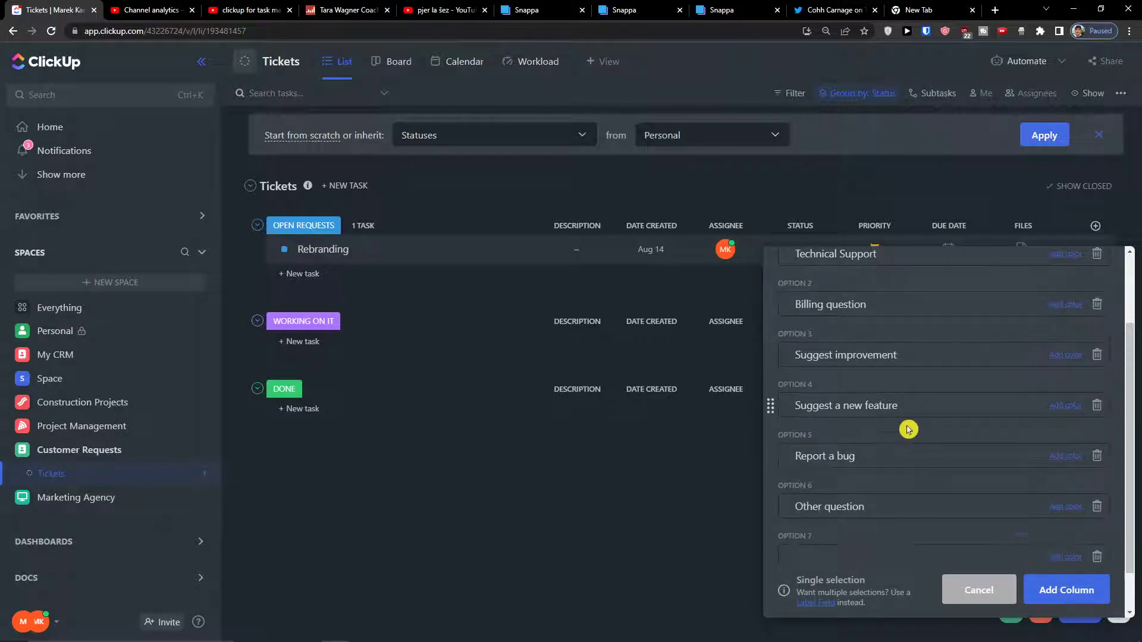
# Colour Technical Support orange, Billing question purple and Suggest improvement pink.
pyautogui.scroll(3, 1020, 420)
pyautogui.scroll(-3, 1012, 430)
pyautogui.scroll(3, 1011, 430)
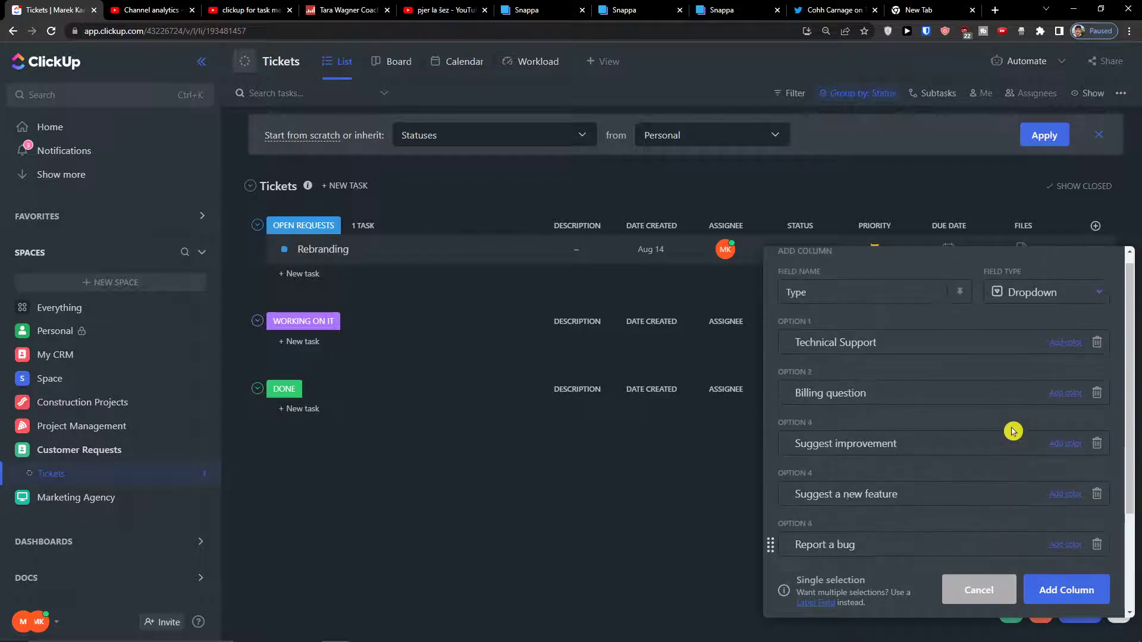
pyautogui.click(1063, 344)
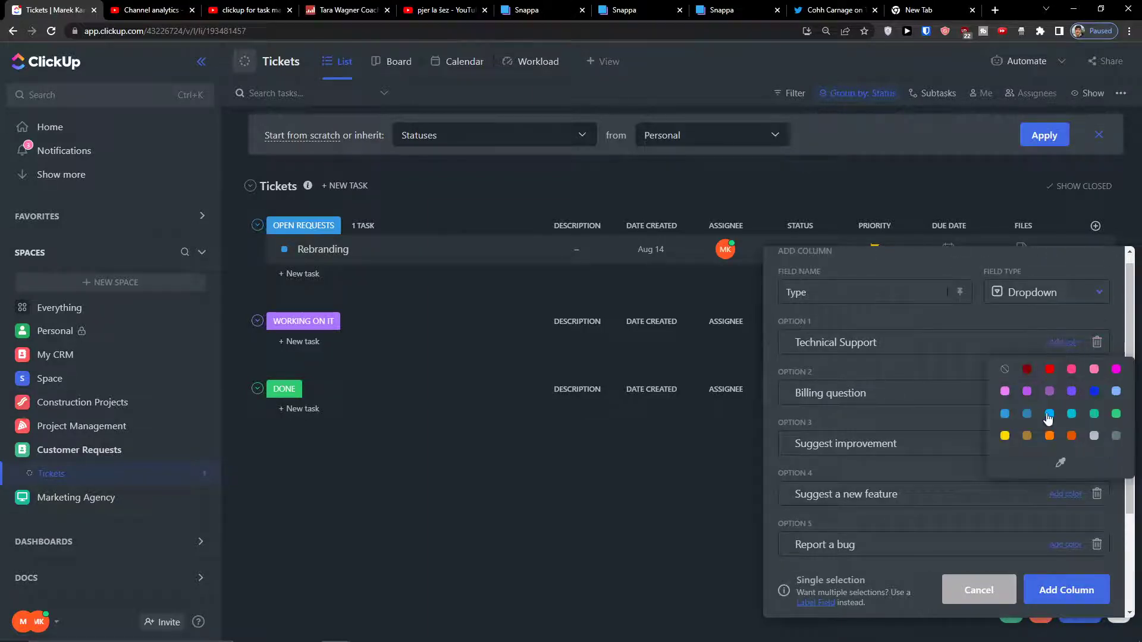
pyautogui.click(1049, 436)
pyautogui.click(1060, 393)
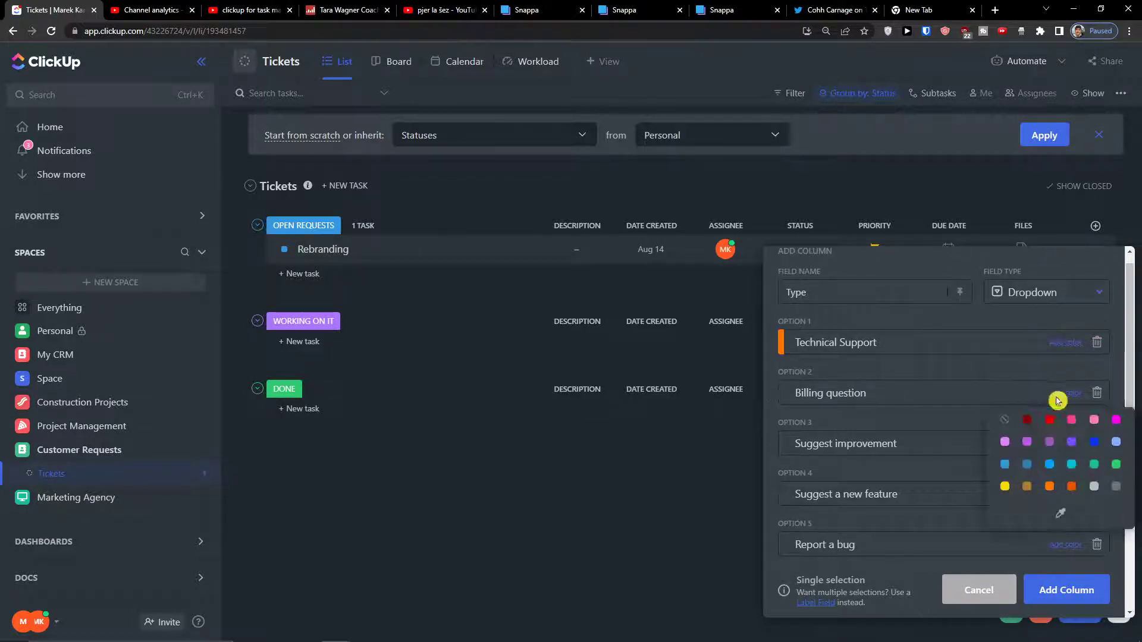
pyautogui.click(1072, 442)
pyautogui.click(1058, 444)
pyautogui.click(1069, 541)
# Colour Suggest a new feature green, Report a bug light blue, colour Other question, and create the column.
pyautogui.scroll(-2, 1065, 452)
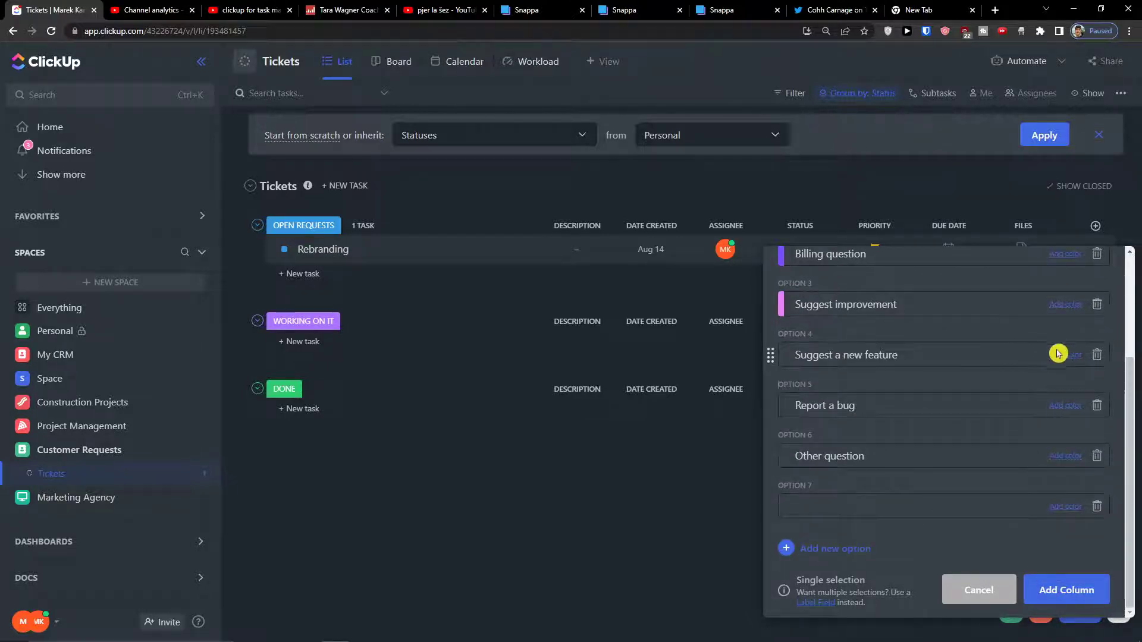
pyautogui.click(1060, 355)
pyautogui.click(1098, 426)
pyautogui.click(1066, 405)
pyautogui.click(1116, 455)
pyautogui.click(1054, 458)
pyautogui.click(1088, 490)
pyautogui.scroll(3, 1091, 535)
pyautogui.click(1062, 588)
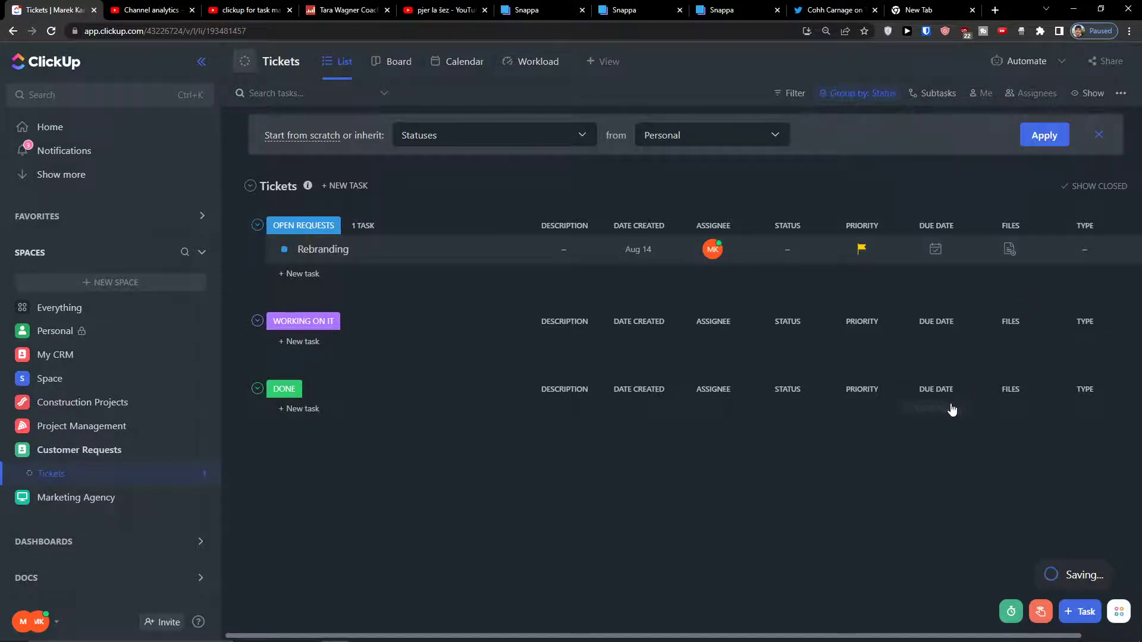
# Show the existing Time tracked field as a column in the Tickets list.
pyautogui.hscroll(2, 976, 421)
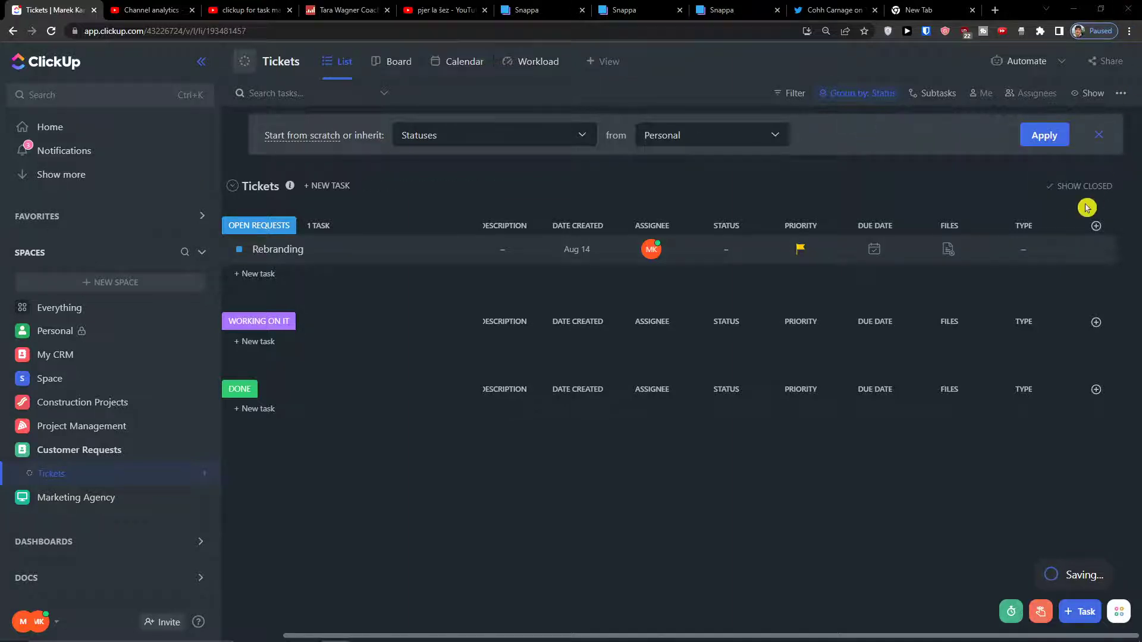
pyautogui.click(1096, 226)
pyautogui.click(1003, 208)
pyautogui.scroll(-5, 1064, 434)
pyautogui.scroll(-3, 1077, 445)
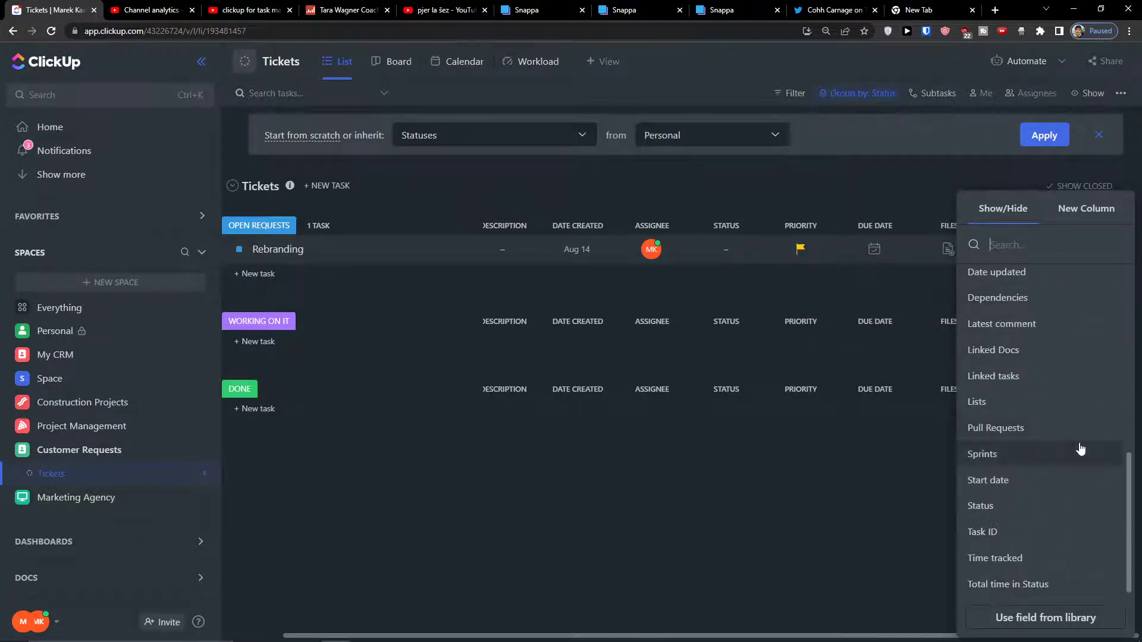
pyautogui.click(1051, 567)
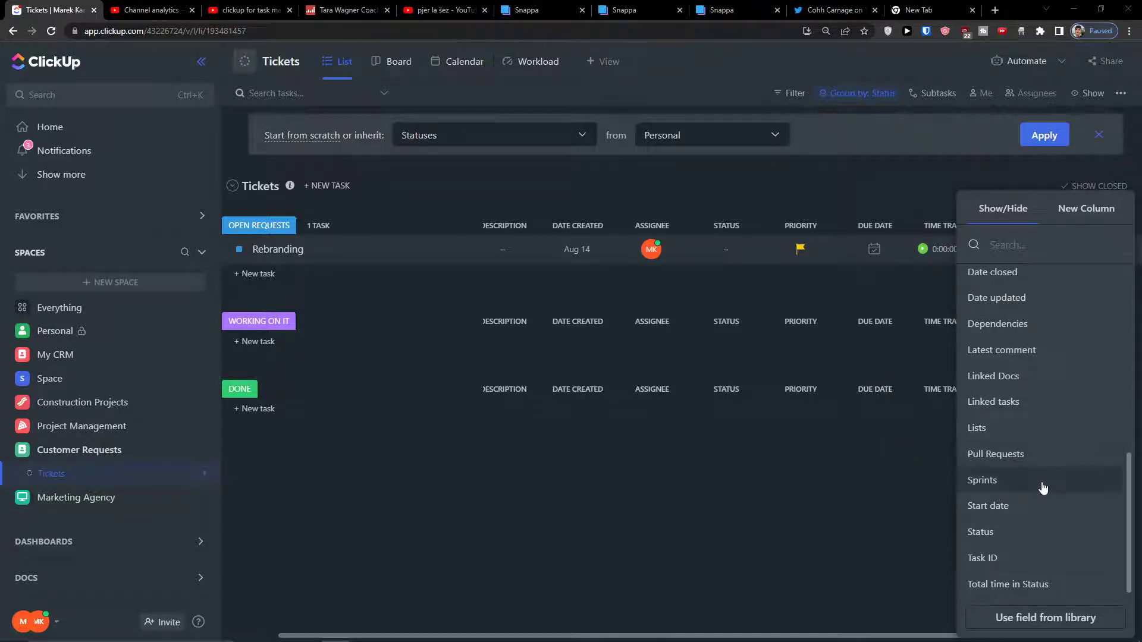
pyautogui.scroll(5, 1043, 488)
pyautogui.scroll(-5, 966, 484)
pyautogui.click(882, 522)
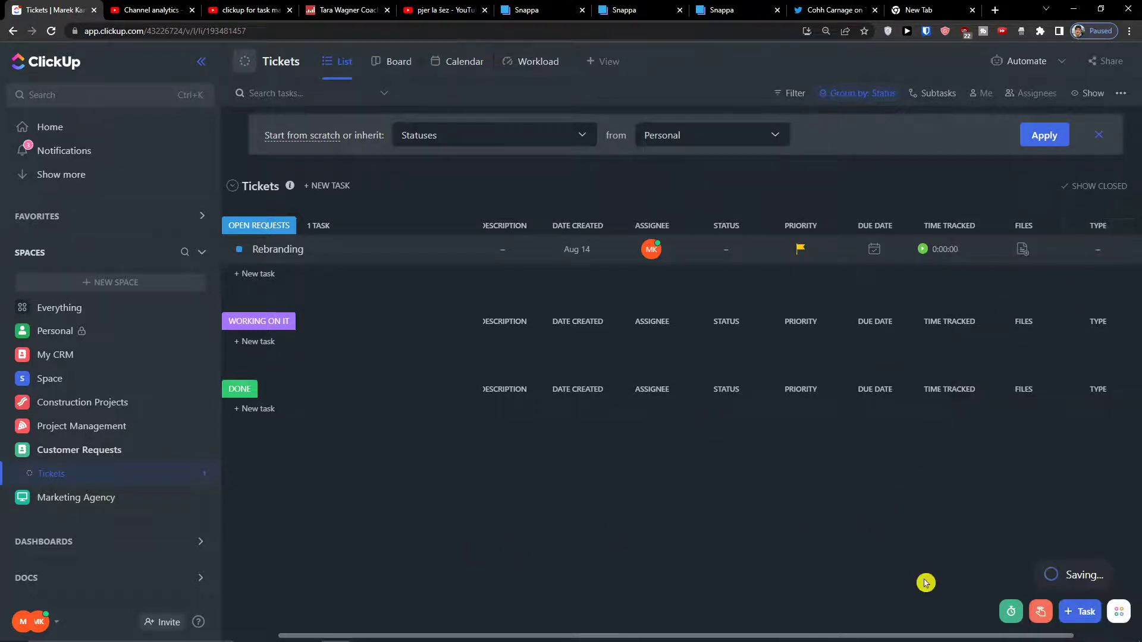
pyautogui.moveTo(884, 635); pyautogui.dragTo(951, 635)
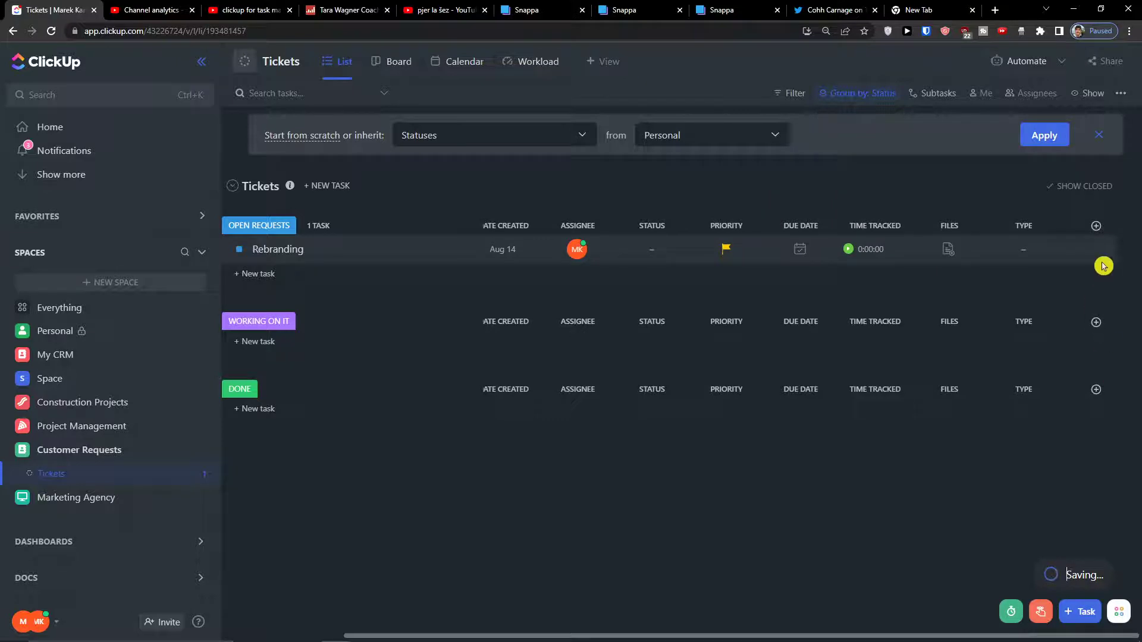
# Add Requestor Name and Requestor Email text columns to the Tickets list.
pyautogui.click(1096, 226)
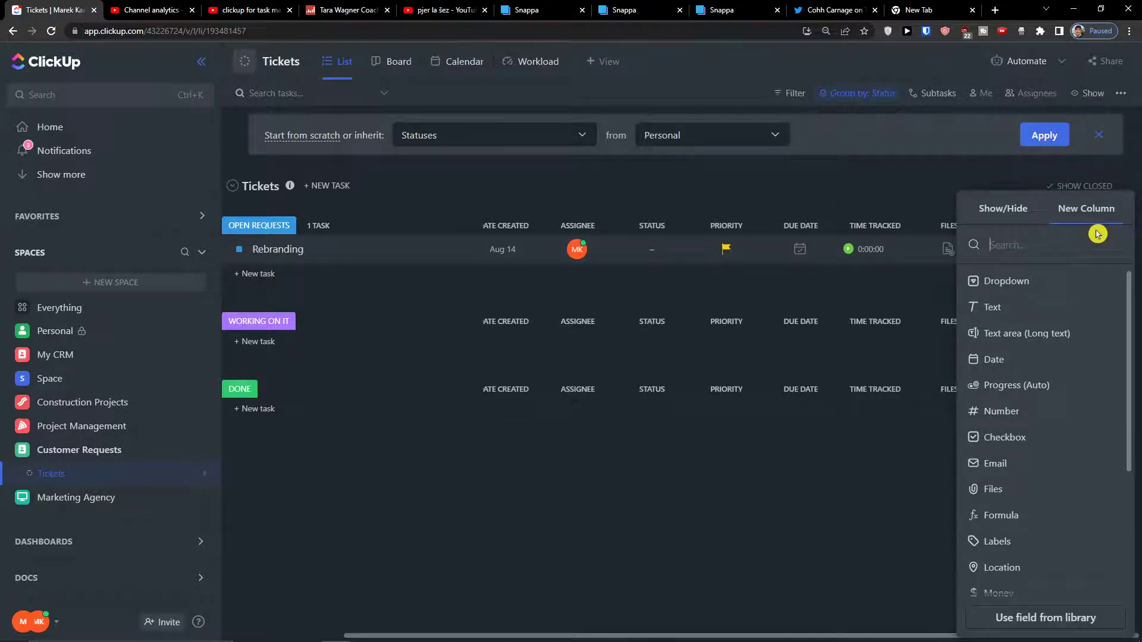
pyautogui.click(1059, 321)
pyautogui.write('Requestor Name')
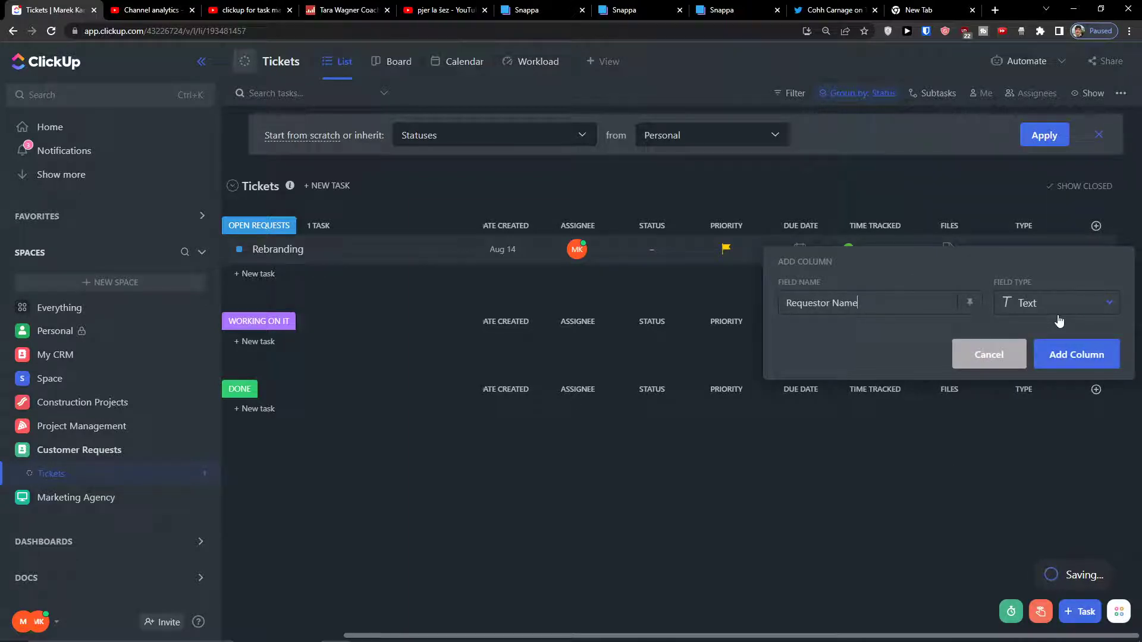
pyautogui.click(1101, 356)
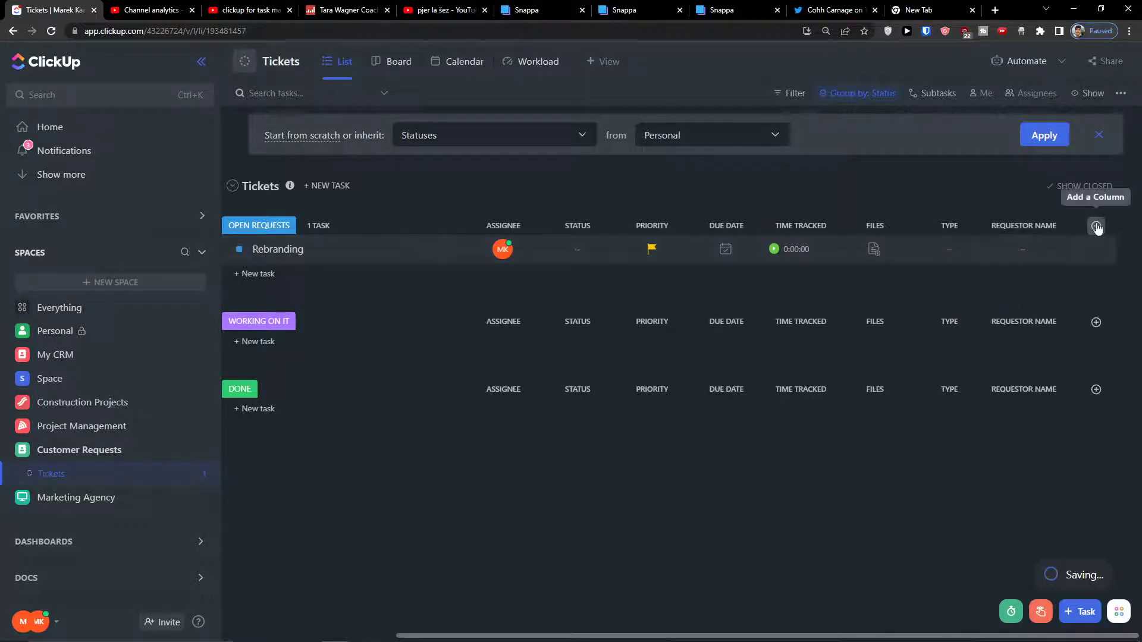
pyautogui.click(1095, 226)
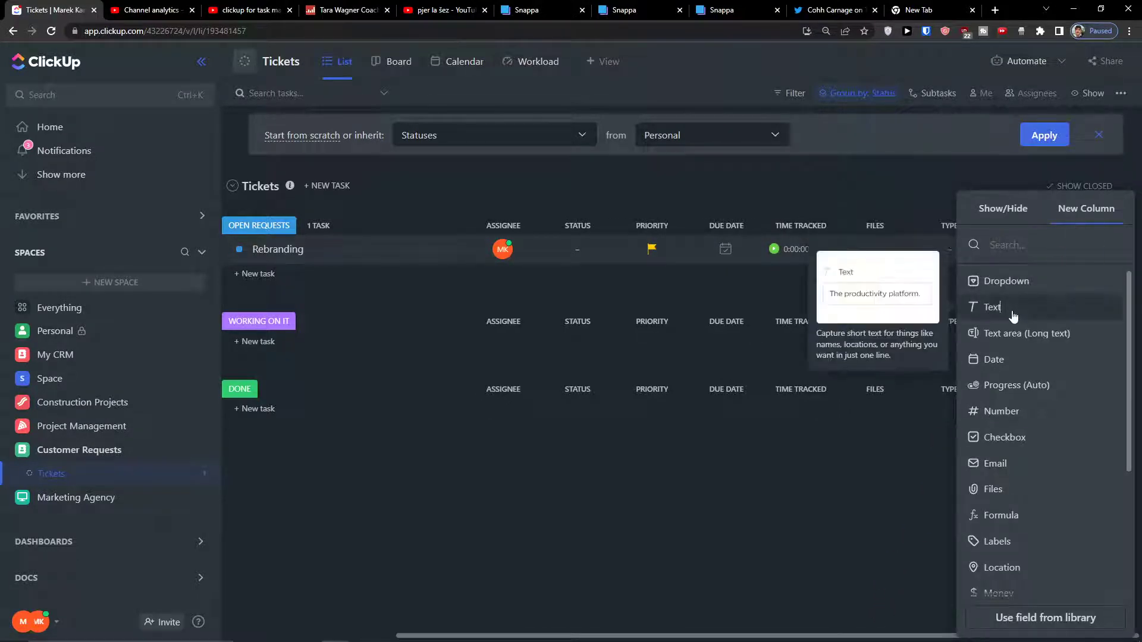
pyautogui.click(1012, 310)
pyautogui.write('Requestor Email')
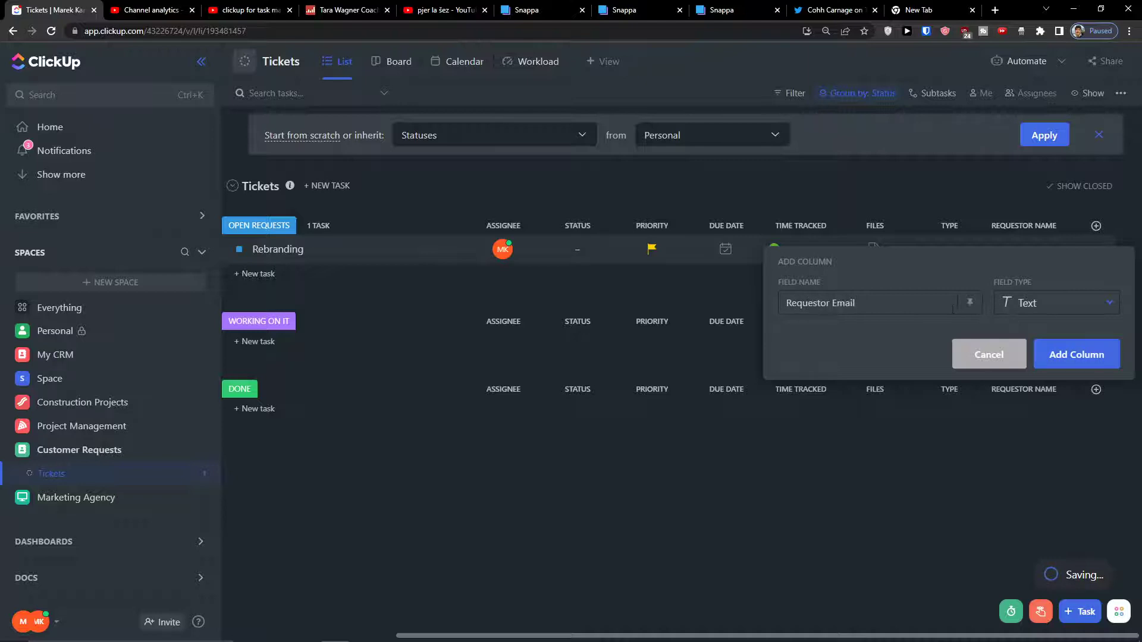
pyautogui.click(1036, 358)
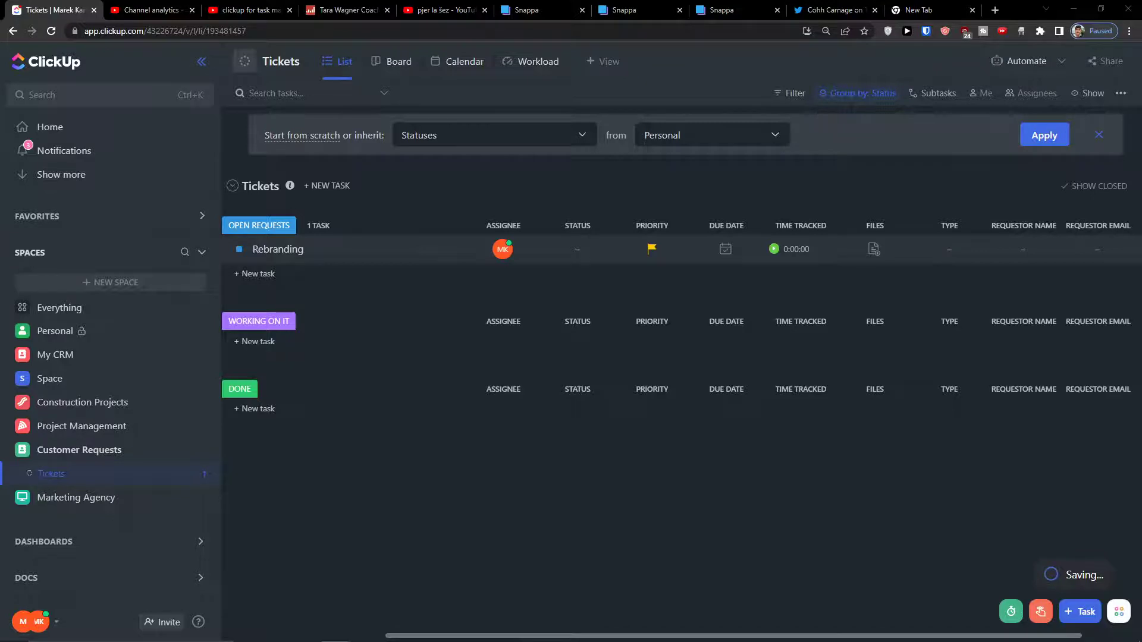
# Add a Requestor Phone column with its field type set to Phone.
pyautogui.moveTo(847, 602)
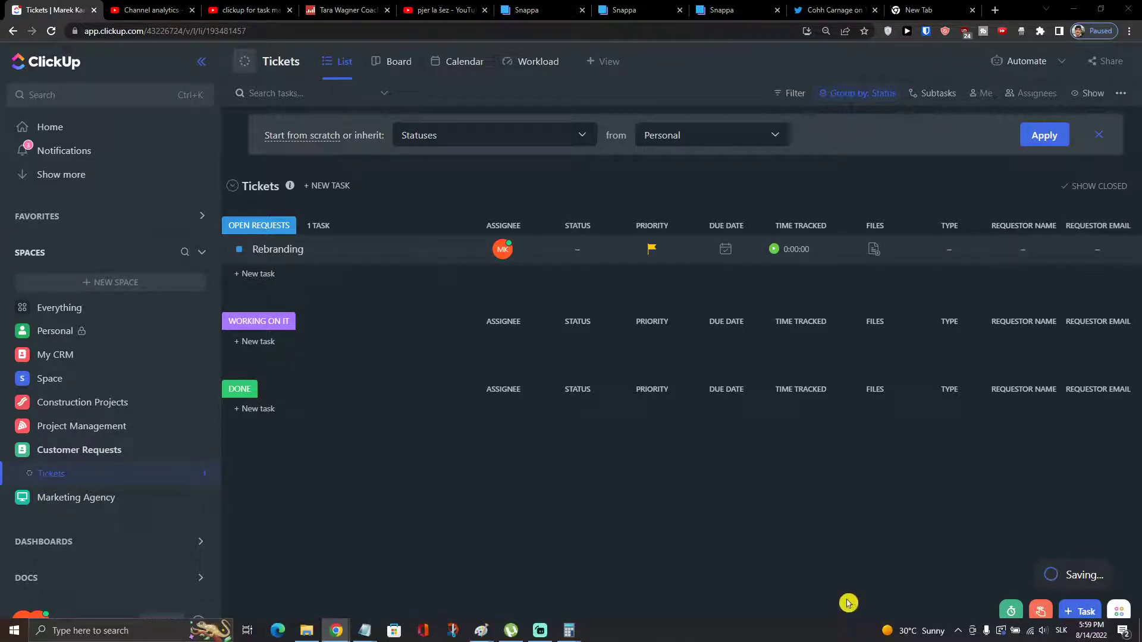
pyautogui.moveTo(823, 634); pyautogui.dragTo(964, 637)
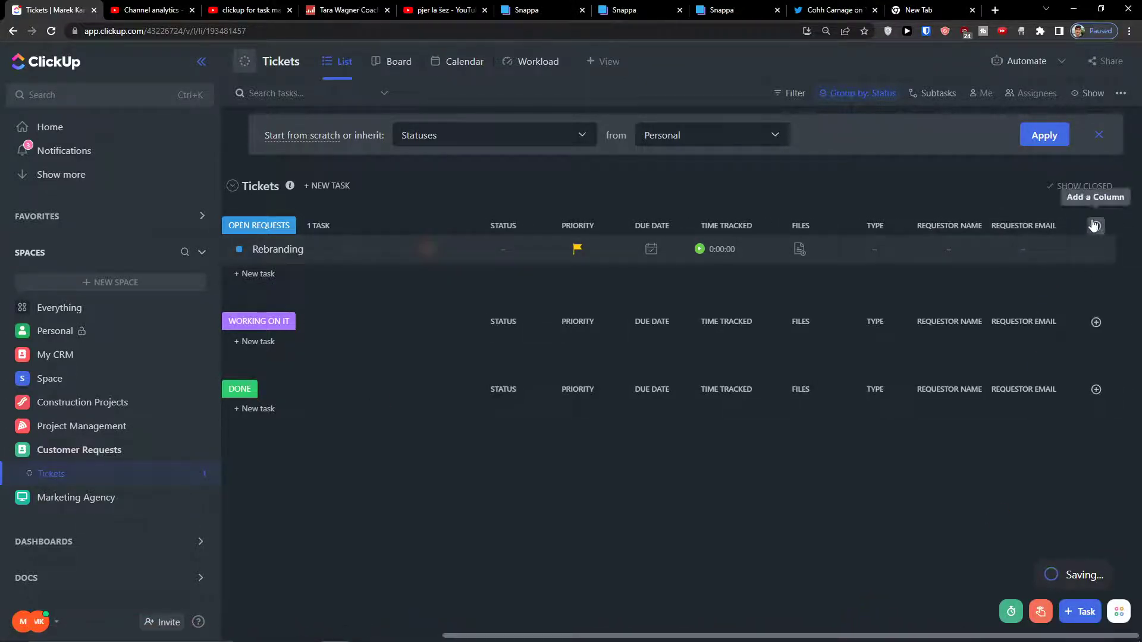
pyautogui.click(1095, 225)
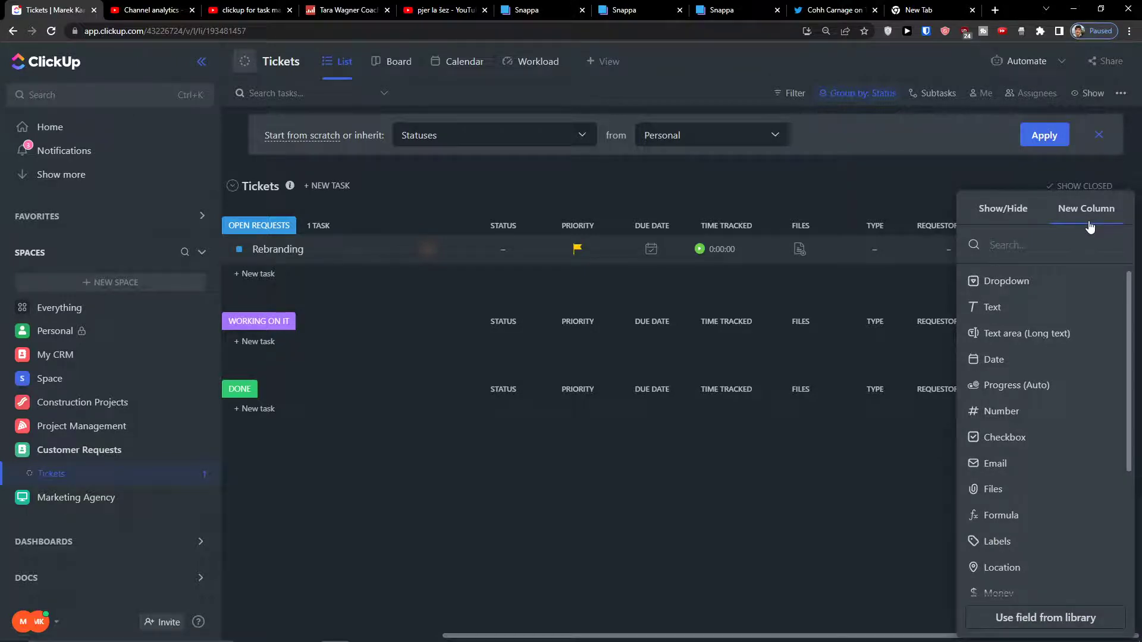
pyautogui.click(1026, 306)
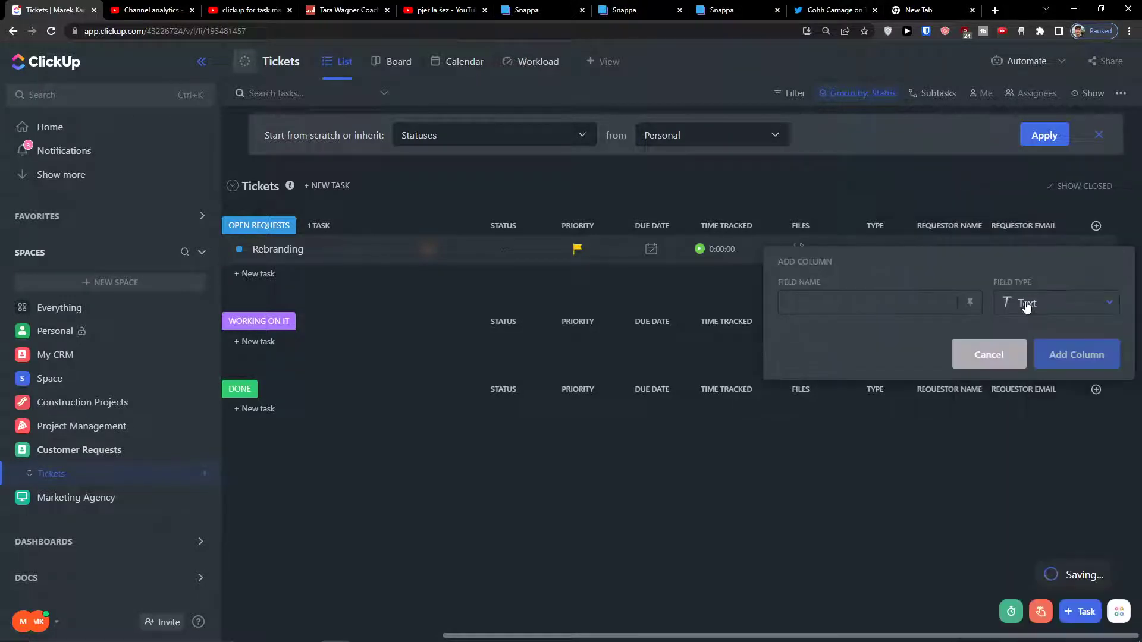
pyautogui.write('Requestor Phone')
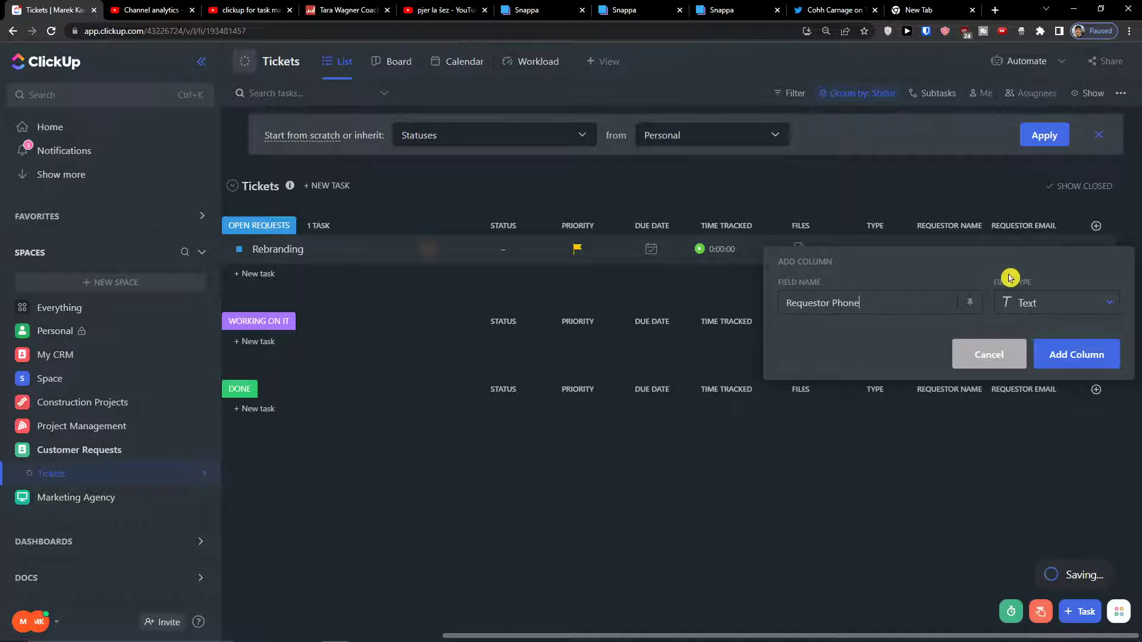
pyautogui.click(1061, 304)
pyautogui.scroll(-2, 1100, 400)
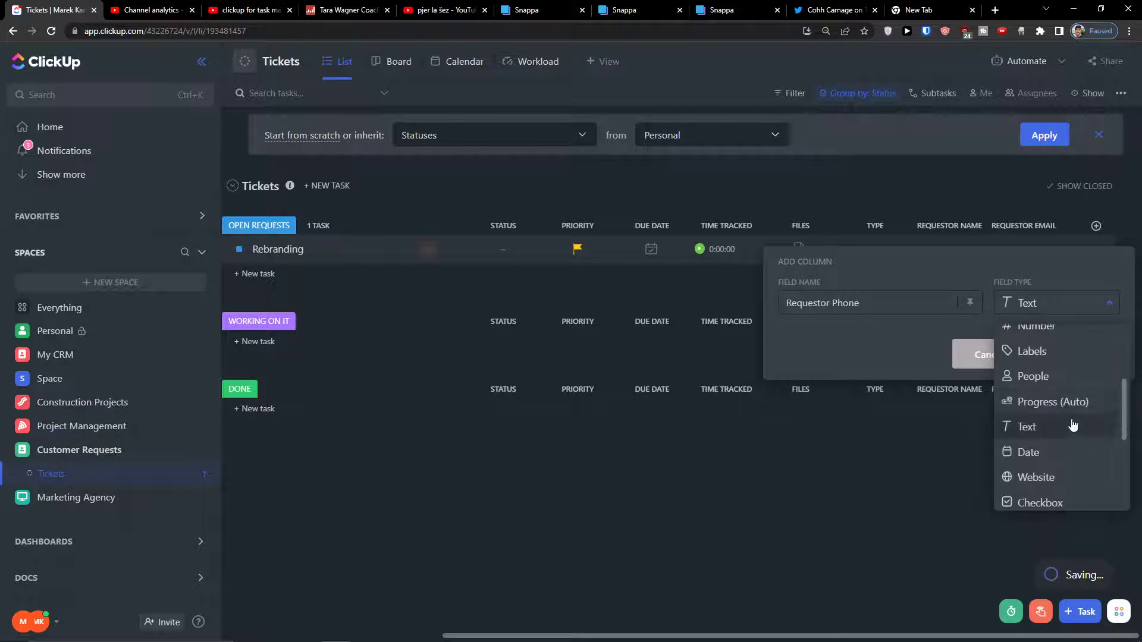
pyautogui.scroll(-3, 1067, 428)
pyautogui.click(1065, 442)
pyautogui.click(1075, 354)
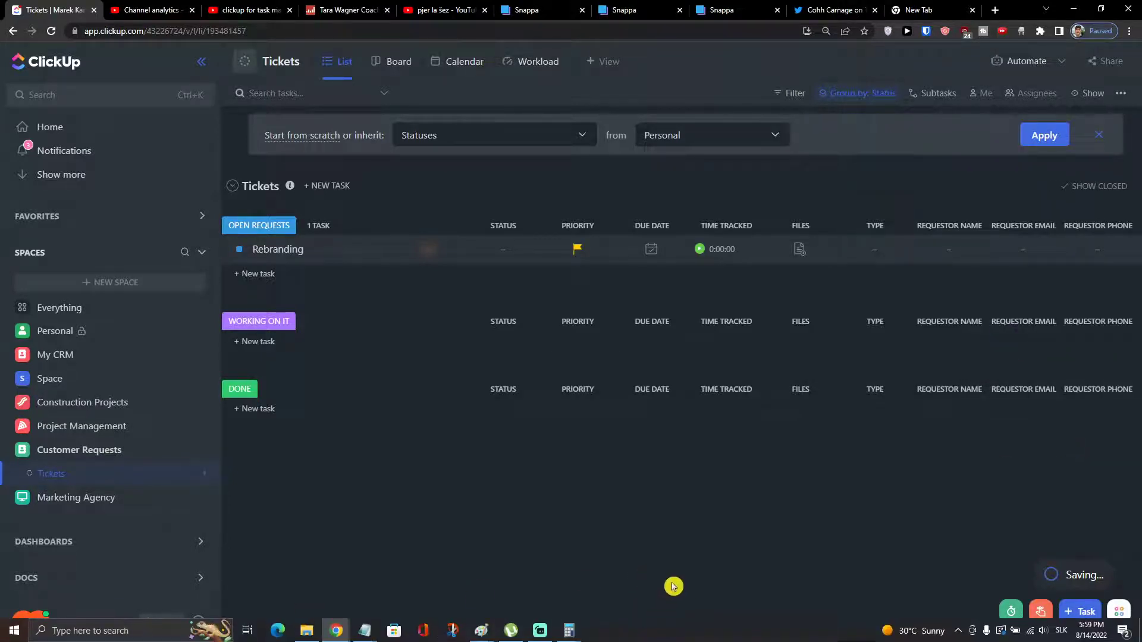
pyautogui.moveTo(672, 632); pyautogui.dragTo(474, 594)
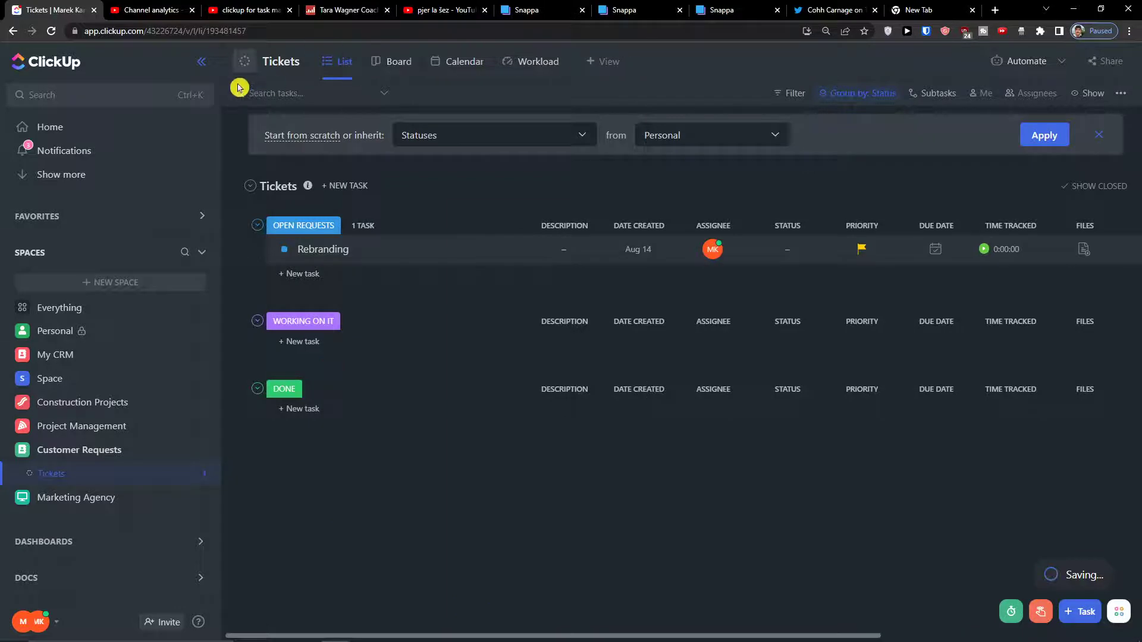
# Rename the Tickets list to 'Customer Service' via its options menu.
pyautogui.click(309, 62)
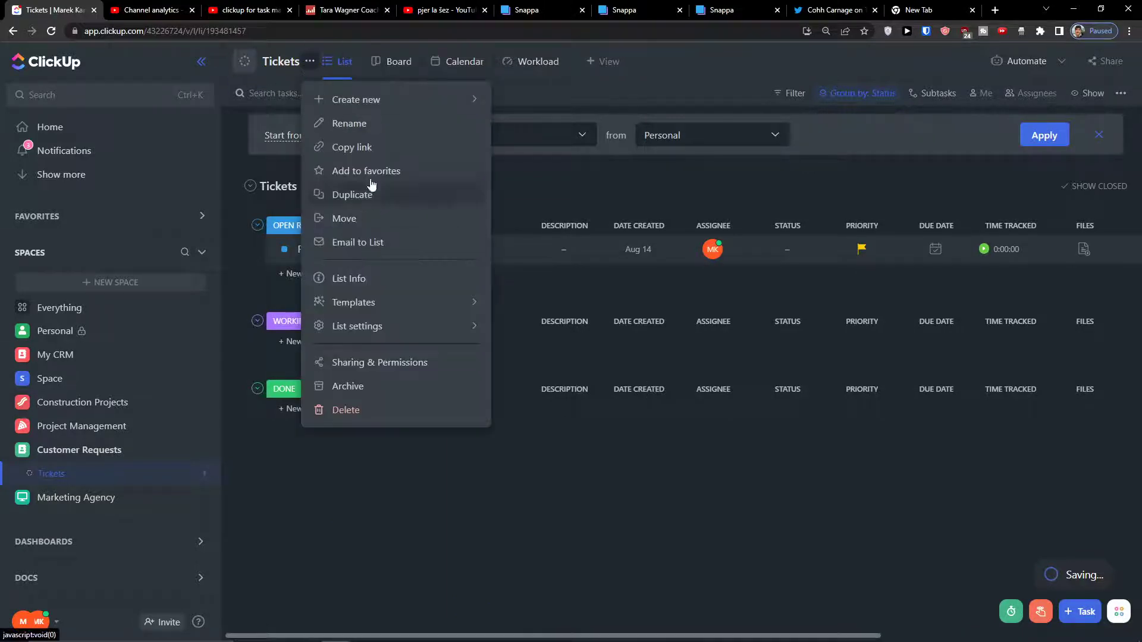
pyautogui.click(364, 123)
pyautogui.write('Customer')
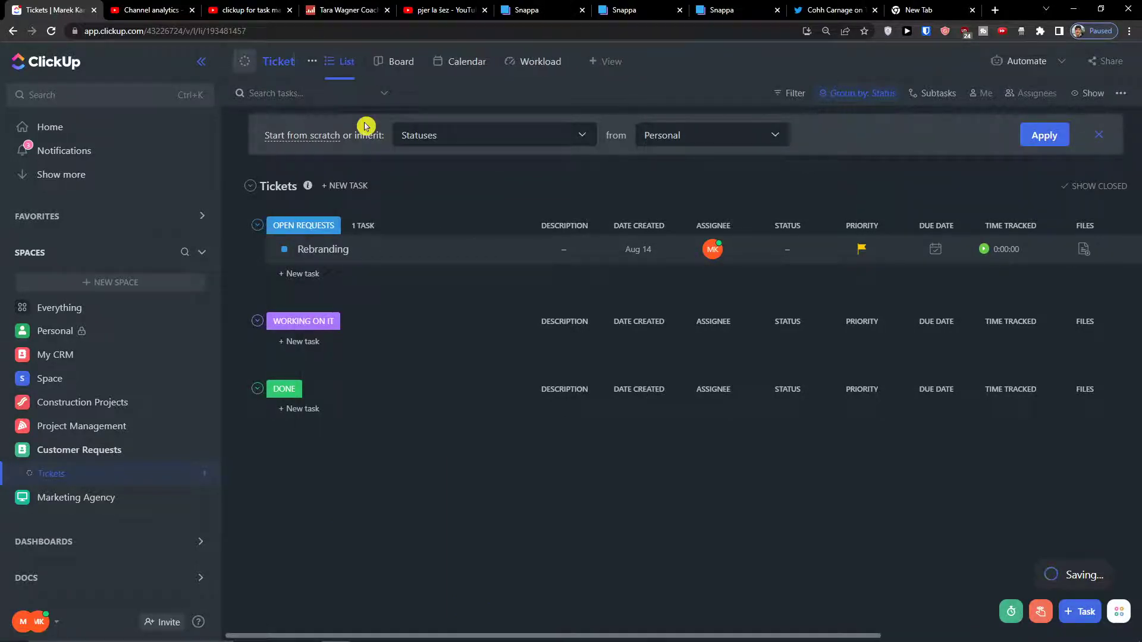
pyautogui.write(' Service')
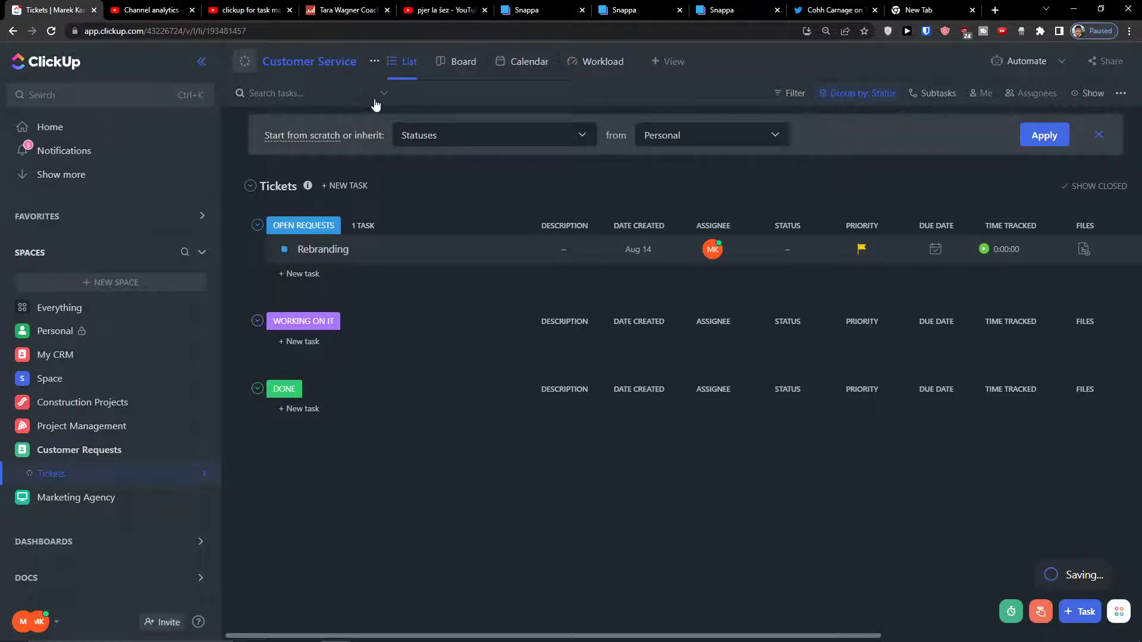
pyautogui.press('Return')
pyautogui.moveTo(565, 633); pyautogui.dragTo(449, 627)
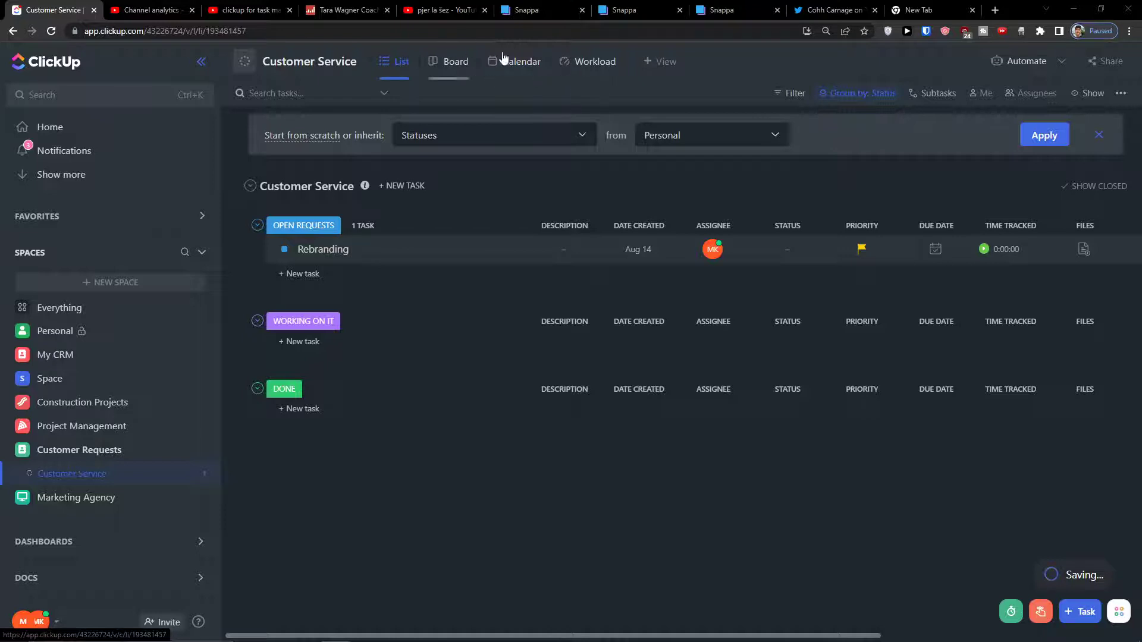
# Start a new view for the list and pick the Form view type.
pyautogui.click(657, 63)
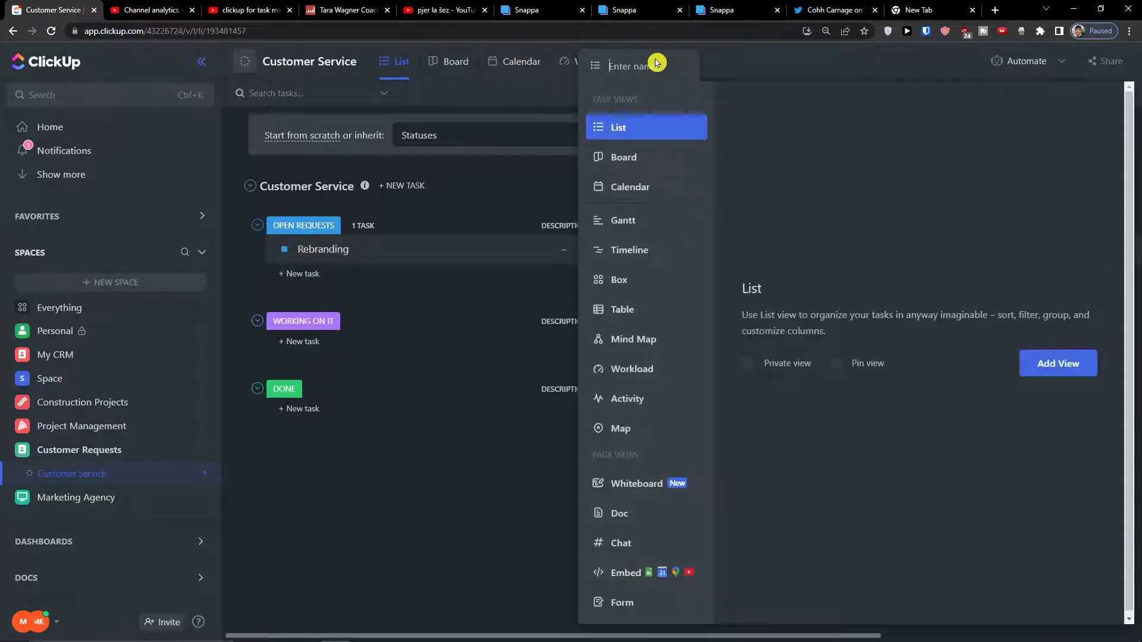
pyautogui.click(626, 635)
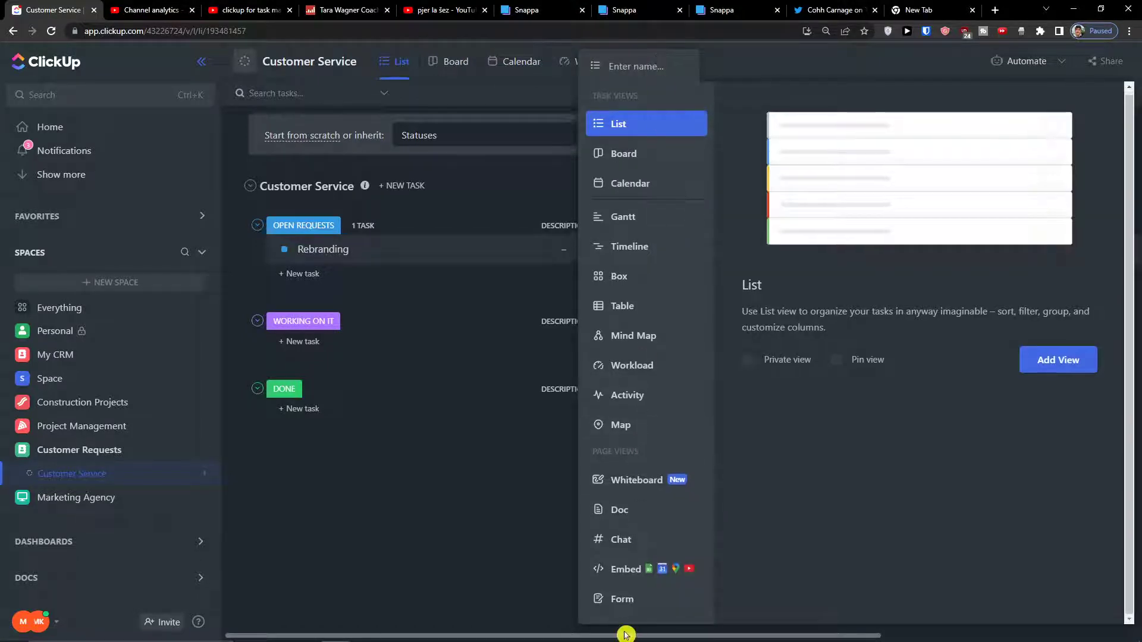
pyautogui.click(647, 610)
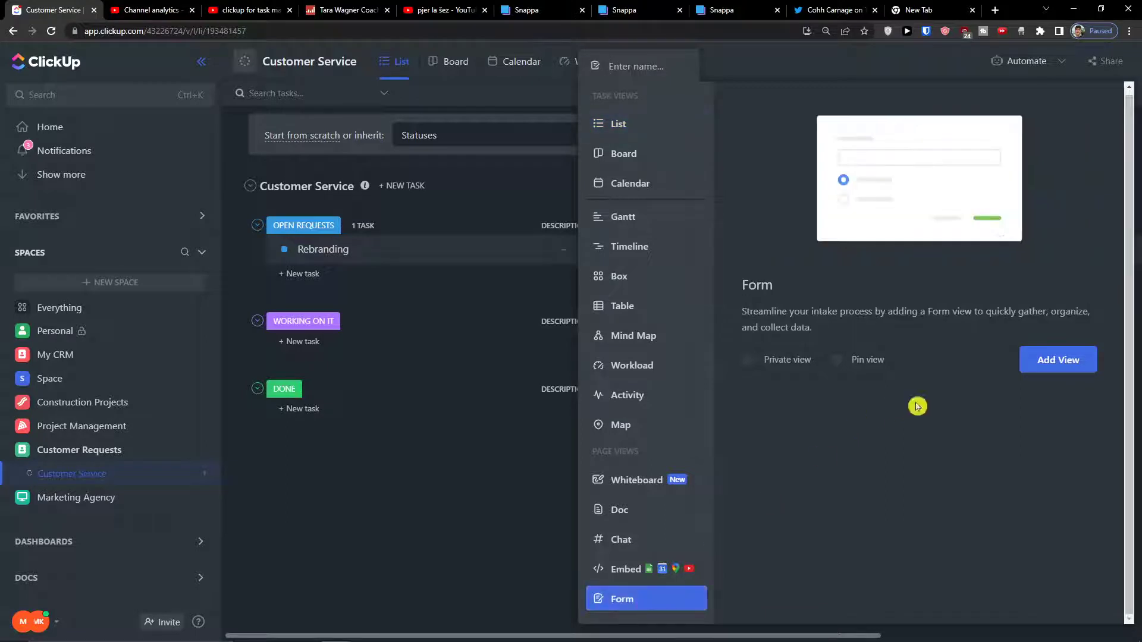
# Create the Form view and add the Task Name field relabelled 'Subject'.
pyautogui.click(1043, 367)
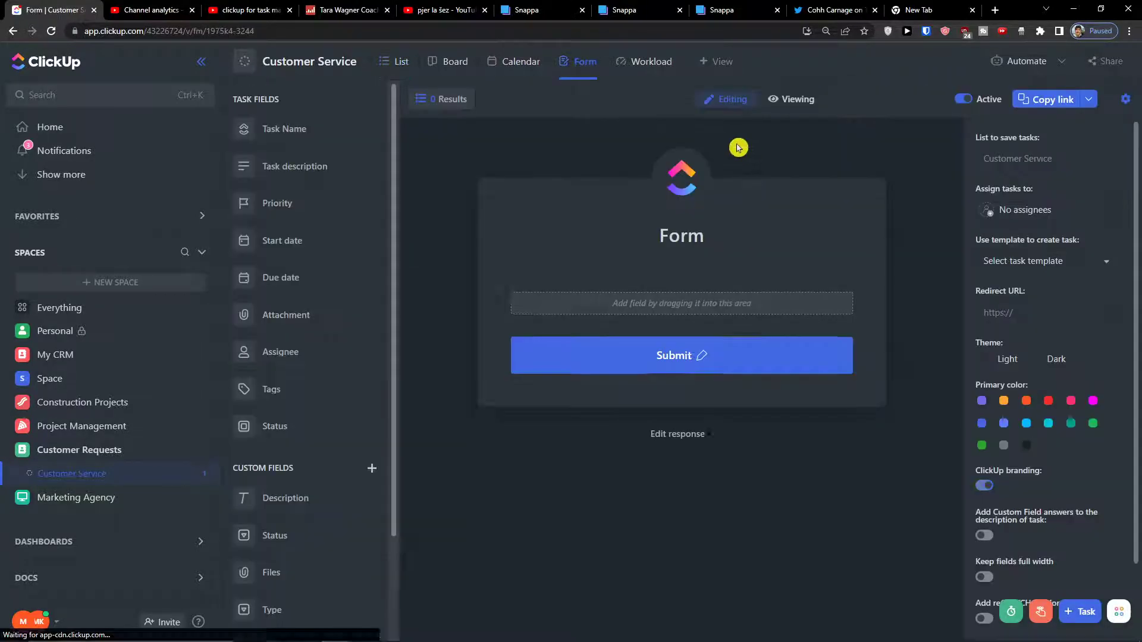
pyautogui.scroll(-2, 324, 286)
pyautogui.scroll(2, 316, 358)
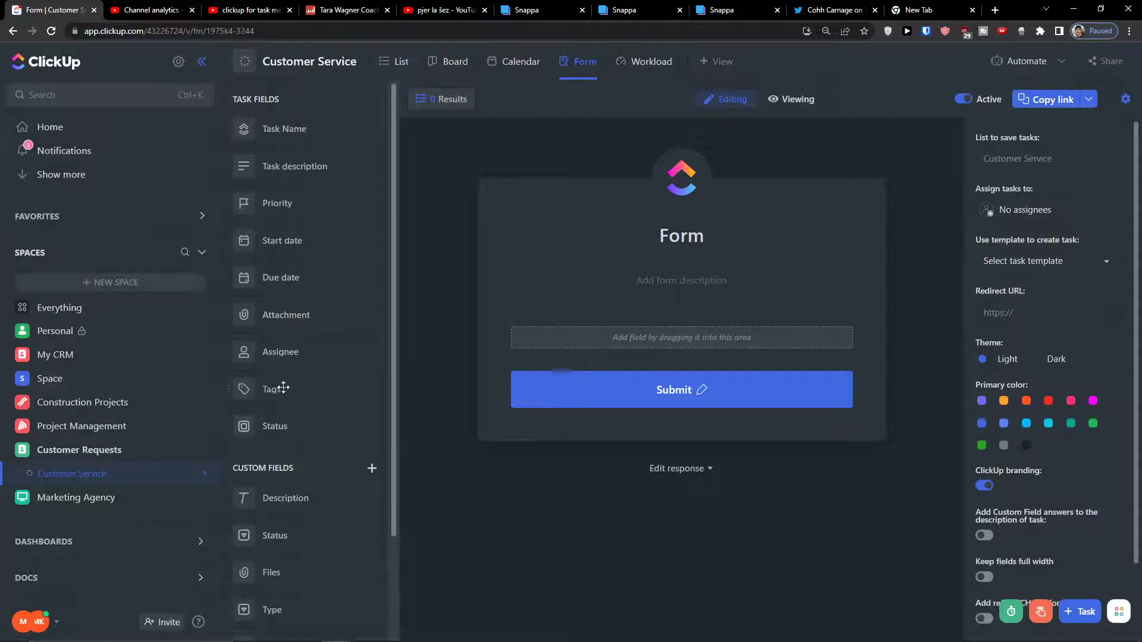
pyautogui.scroll(-2, 301, 388)
pyautogui.scroll(2, 303, 464)
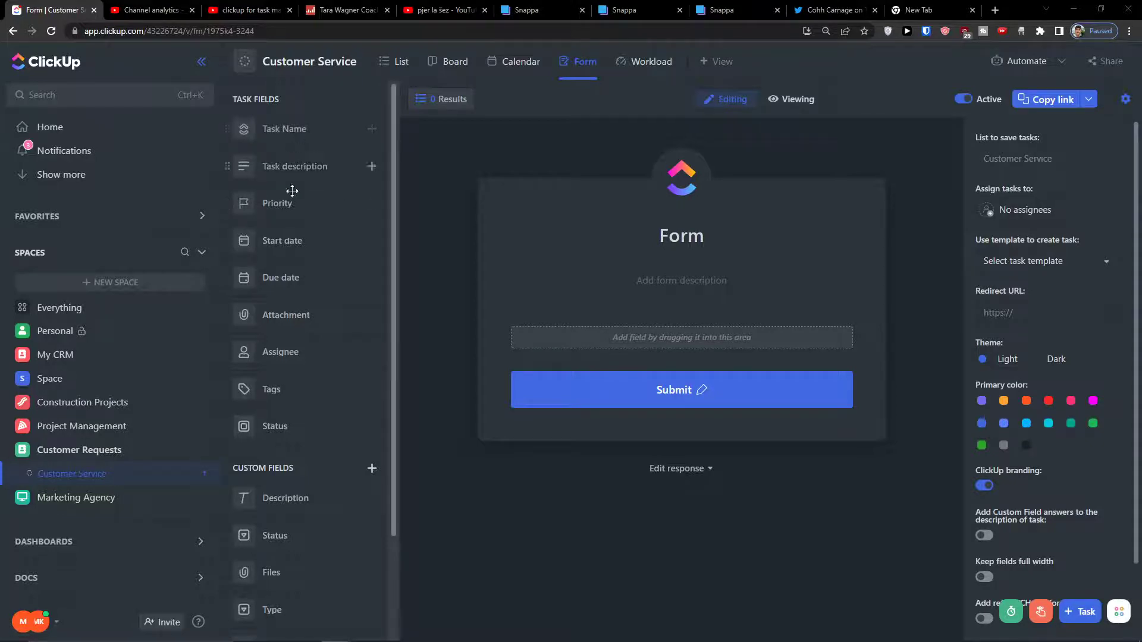
pyautogui.moveTo(292, 166); pyautogui.dragTo(619, 287)
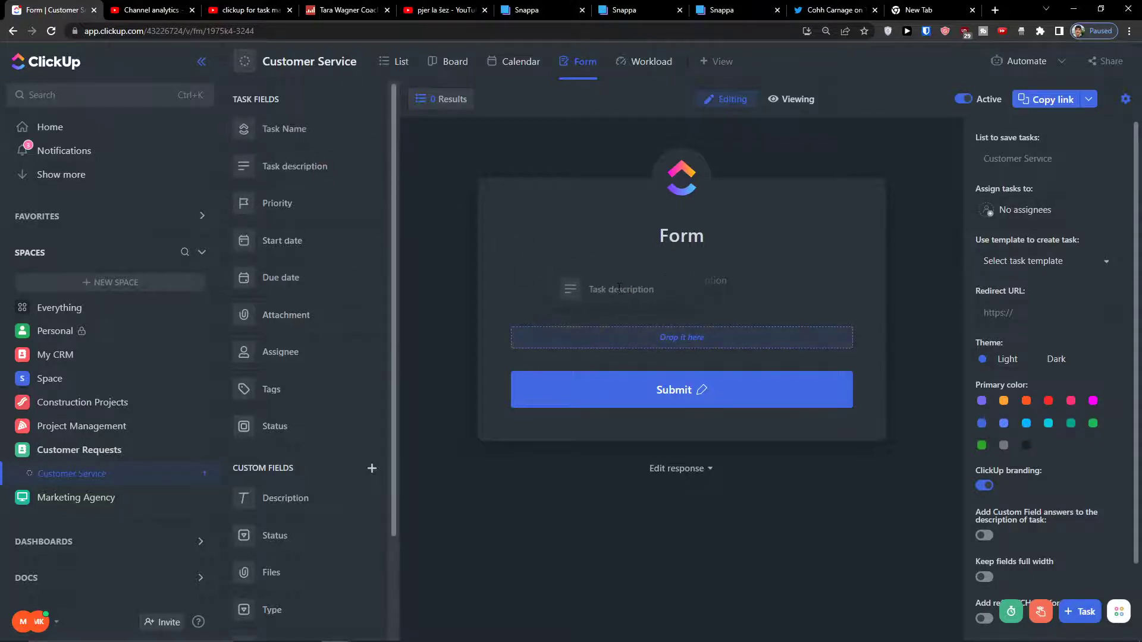
pyautogui.moveTo(619, 287)
pyautogui.mouseDown()
pyautogui.moveTo(382, 242)
pyautogui.moveTo(287, 176)
pyautogui.moveTo(319, 133)
pyautogui.moveTo(657, 298)
pyautogui.moveTo(428, 227)
pyautogui.moveTo(437, 235)
pyautogui.moveTo(678, 342)
pyautogui.mouseUp()
pyautogui.click(573, 343)
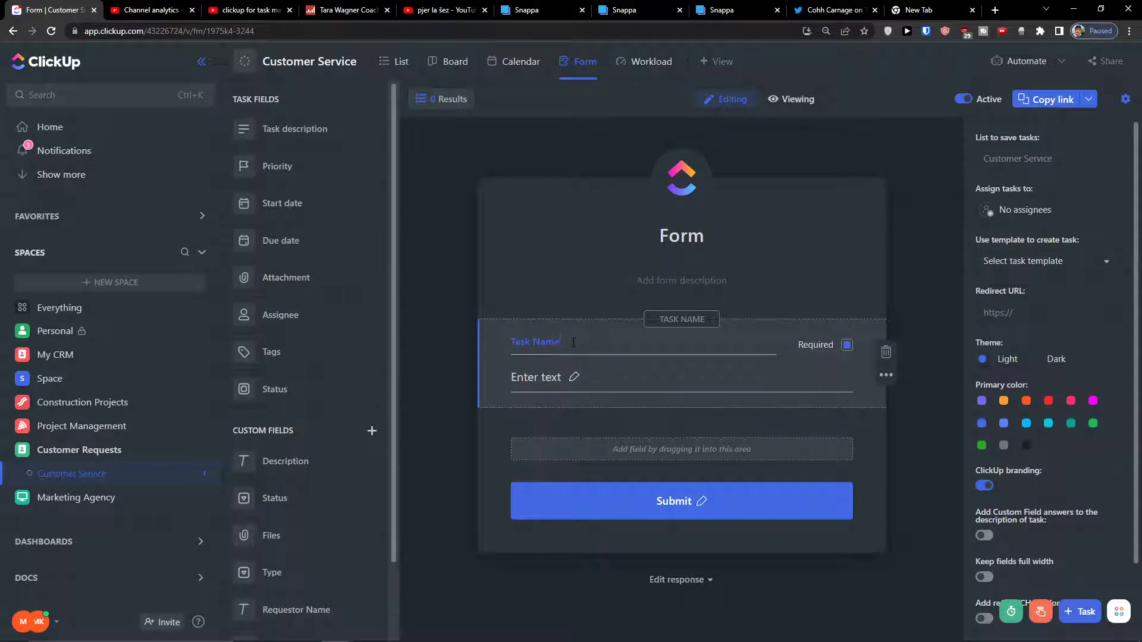
pyautogui.hotkey('ctrl', 'shift', 'Left')
pyautogui.hotkey('ctrl', 'shift', 'Left')
pyautogui.write('subject')
pyautogui.press('Return')
pyautogui.click(443, 262)
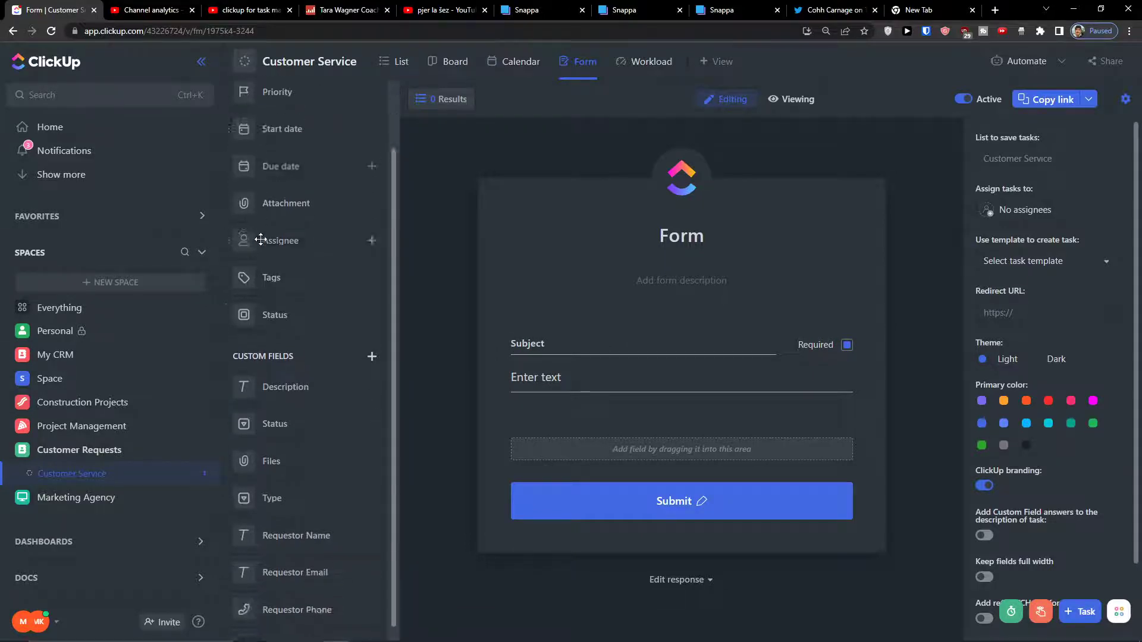
# Add the task description field below Subject, labelled 'Description'.
pyautogui.moveTo(276, 128); pyautogui.dragTo(595, 460)
pyautogui.doubleClick(539, 454)
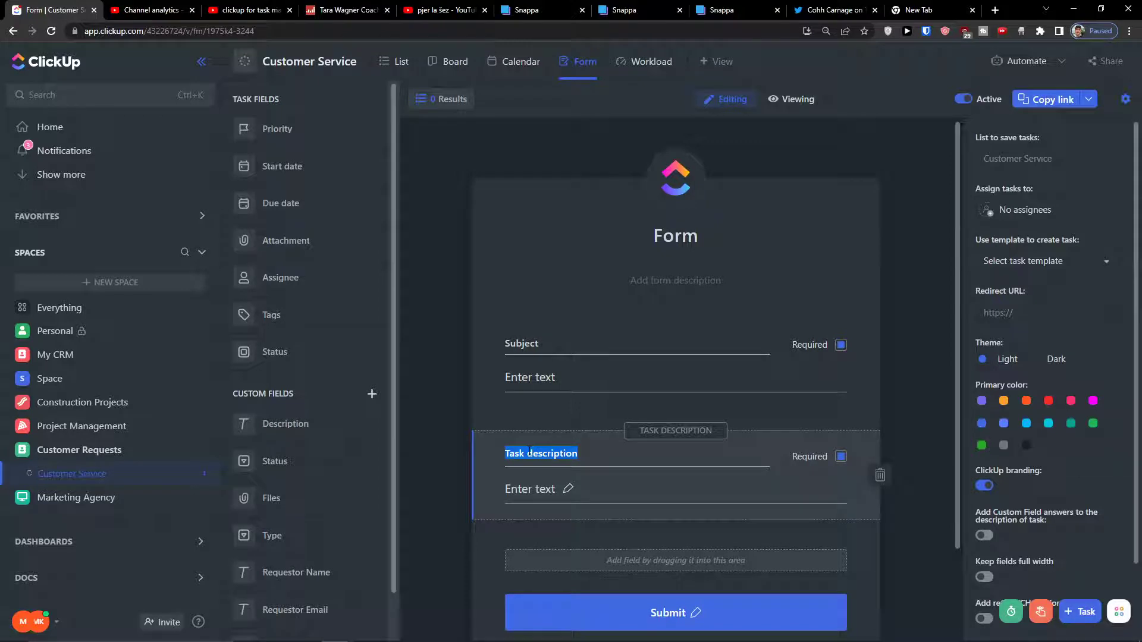
pyautogui.write('Description')
pyautogui.scroll(-1, 279, 416)
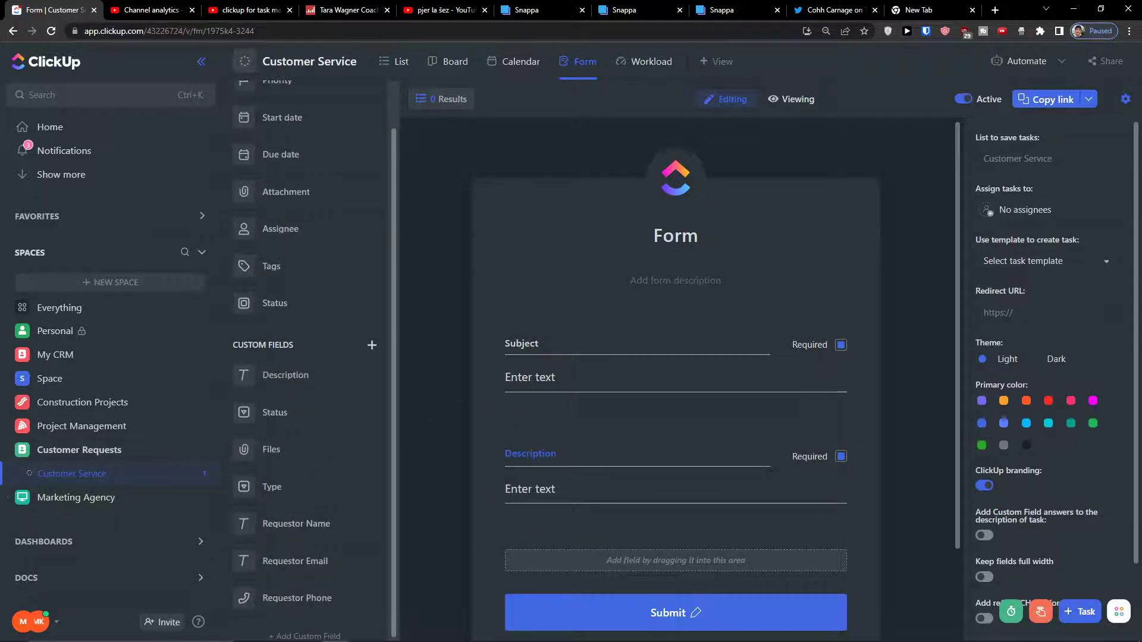
pyautogui.scroll(1, 298, 375)
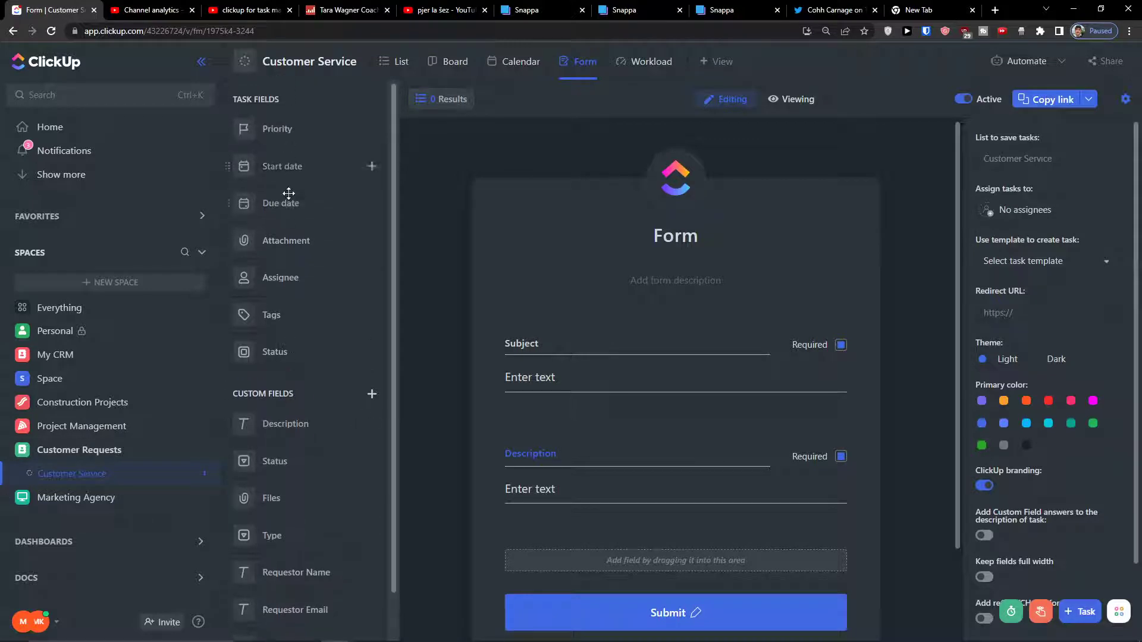
# Add the Due date field to the form with time input turned off.
pyautogui.moveTo(281, 198); pyautogui.dragTo(599, 533)
pyautogui.scroll(-2, 599, 533)
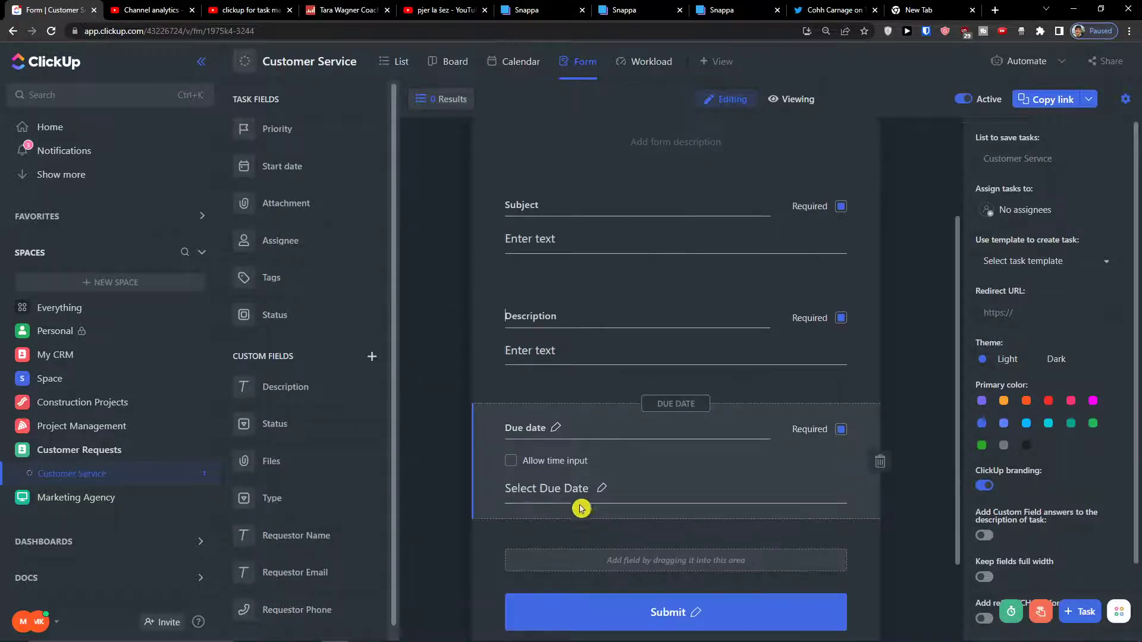
pyautogui.click(552, 429)
pyautogui.click(553, 463)
pyautogui.click(563, 489)
pyautogui.click(619, 471)
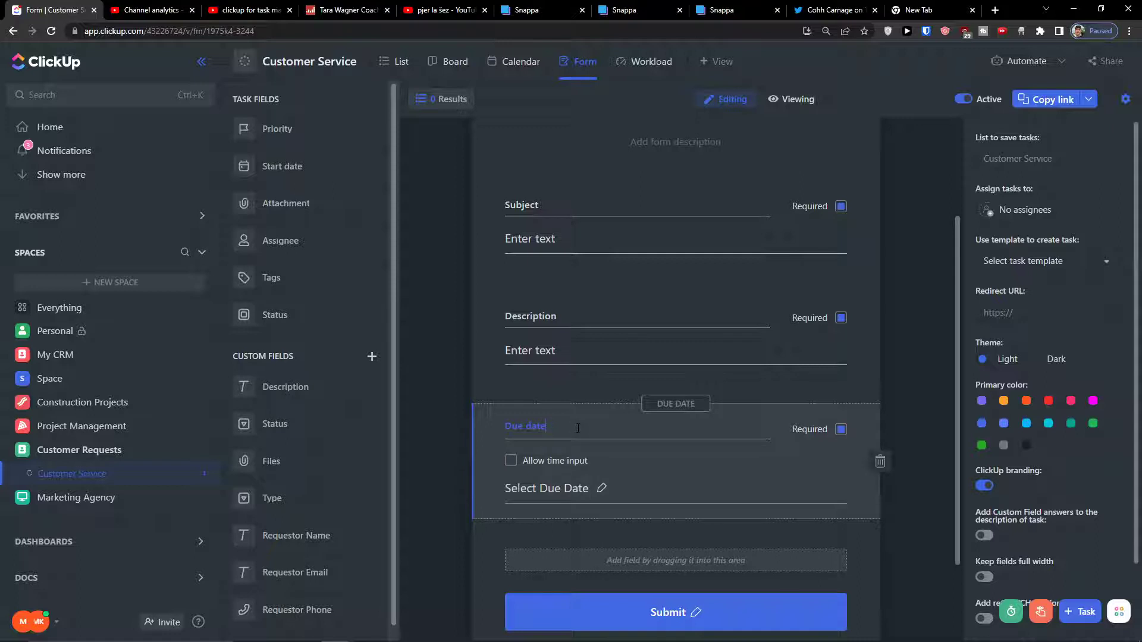
pyautogui.click(727, 502)
# Change the due date prompt to 'Select When Do you need it to be ready?'.
pyautogui.scroll(-2, 725, 507)
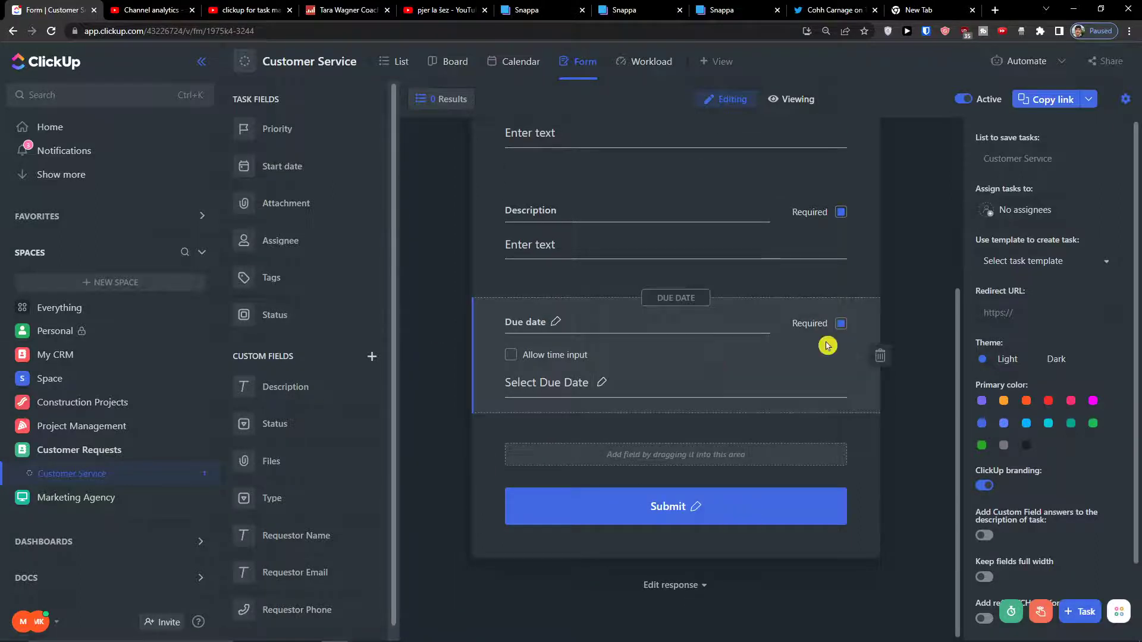
pyautogui.click(636, 374)
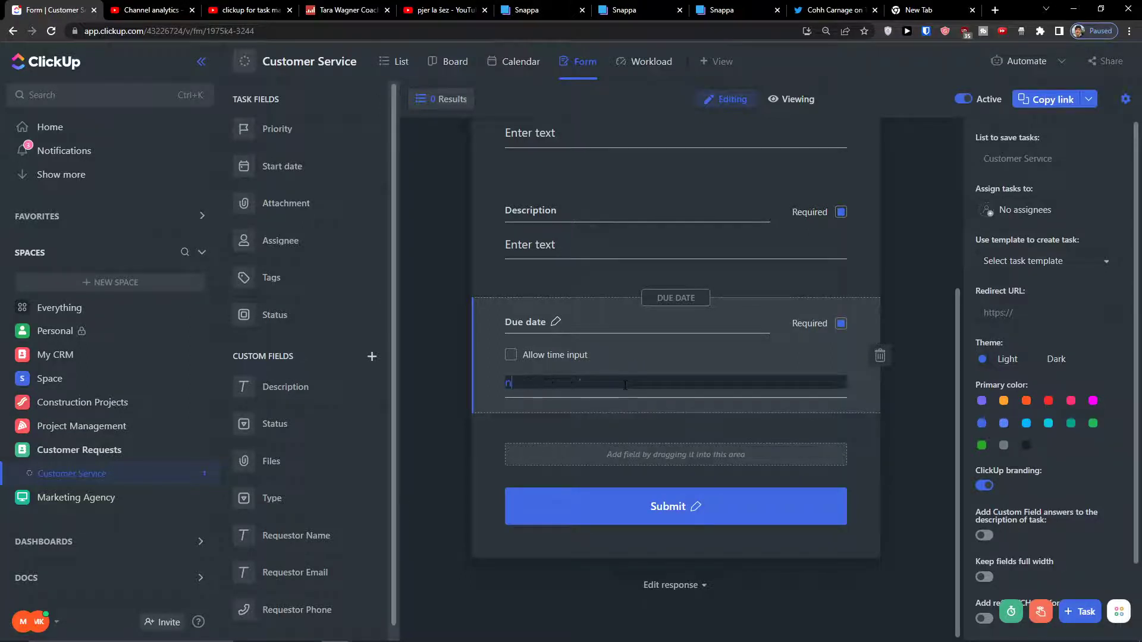
pyautogui.press('BackSpace')
pyautogui.press('BackSpace')
pyautogui.press('BackSpace')
pyautogui.press('BackSpace')
pyautogui.press('BackSpace')
pyautogui.press('BackSpace')
pyautogui.press('BackSpace')
pyautogui.press('BackSpace')
pyautogui.press('BackSpace')
pyautogui.press('BackSpace')
pyautogui.press('BackSpace')
pyautogui.press('BackSpace')
pyautogui.press('BackSpace')
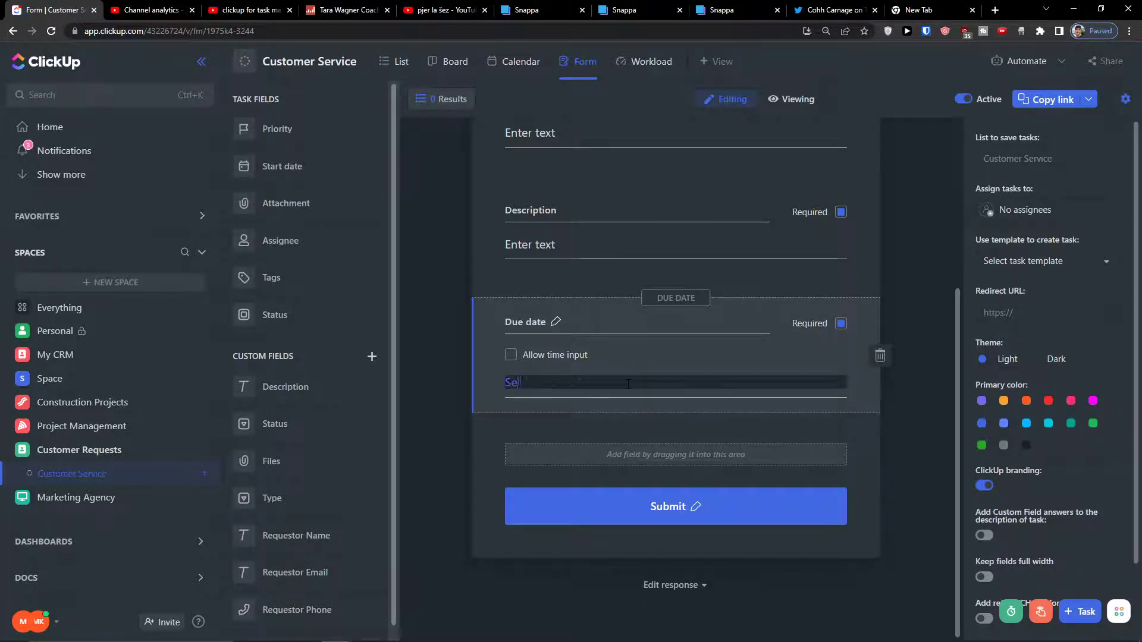
pyautogui.write('lect When Do you need it to be ready?')
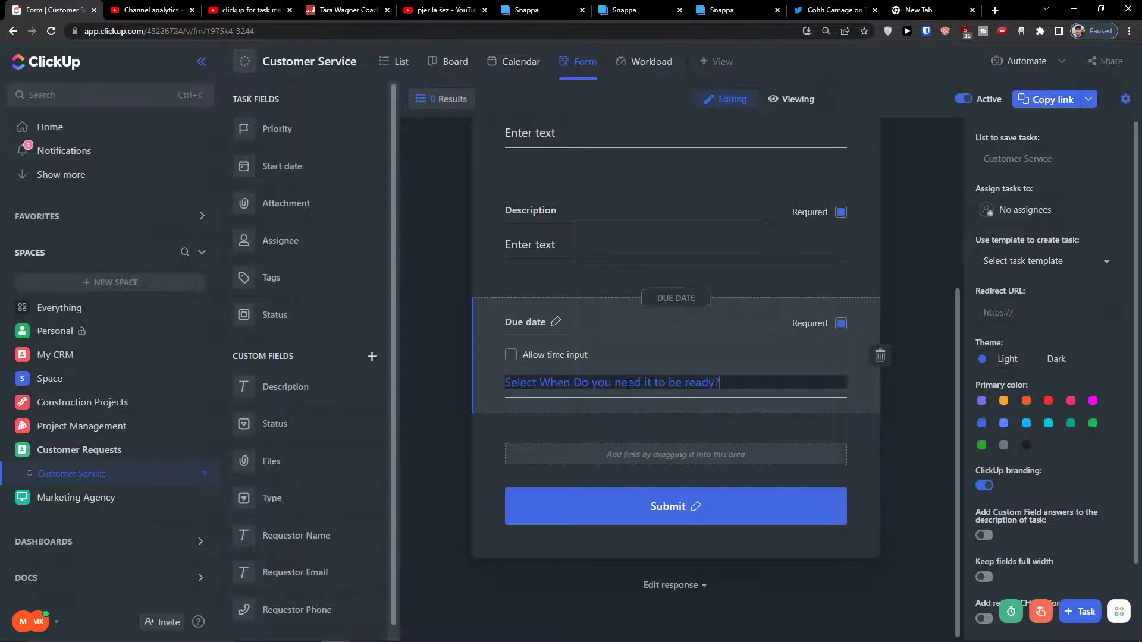
pyautogui.click(894, 448)
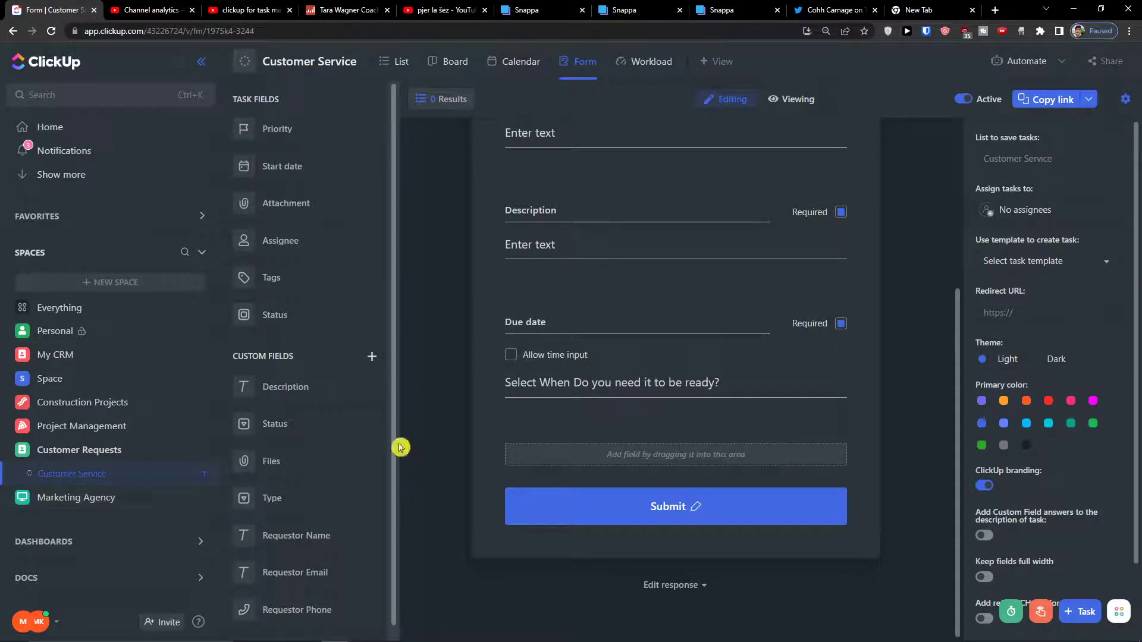
# Add the Files field to the form titled 'Upload relevant attachment'.
pyautogui.moveTo(288, 462); pyautogui.dragTo(598, 468)
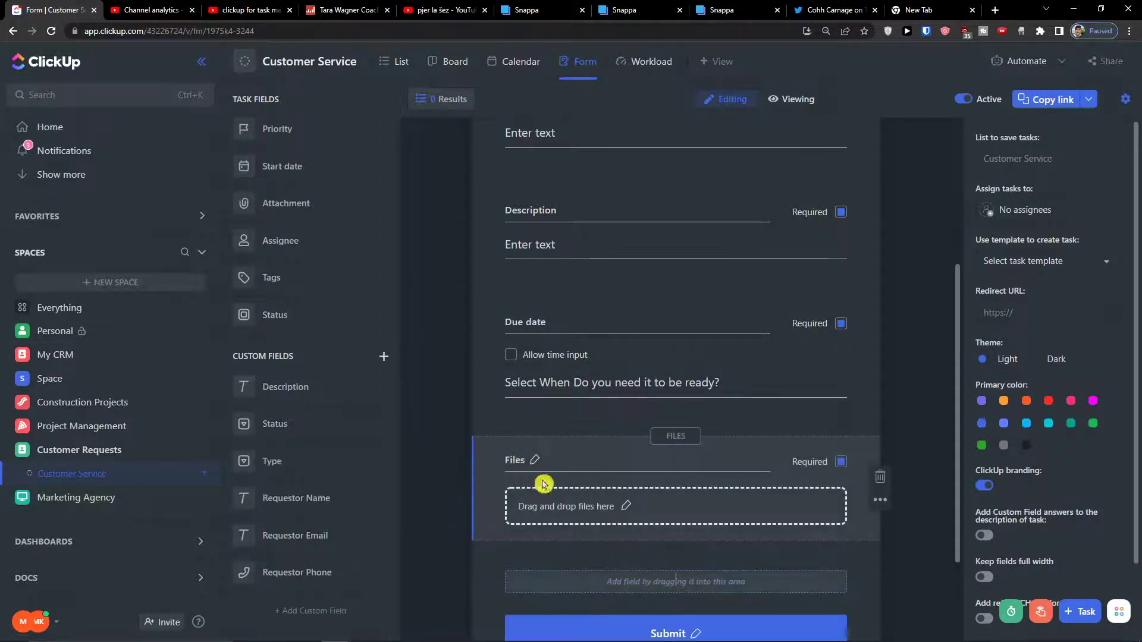
pyautogui.click(545, 504)
pyautogui.write('Upload relevant a')
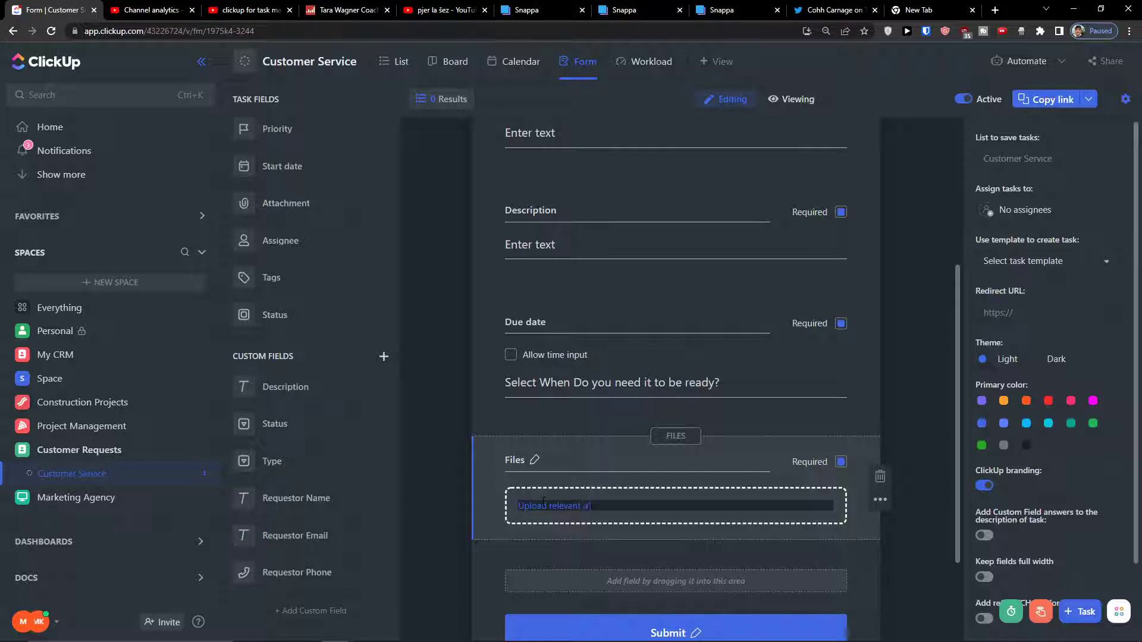
pyautogui.write('ttachmen')
pyautogui.hotkey('ctrl', 'a')
pyautogui.hotkey('ctrl', 'c')
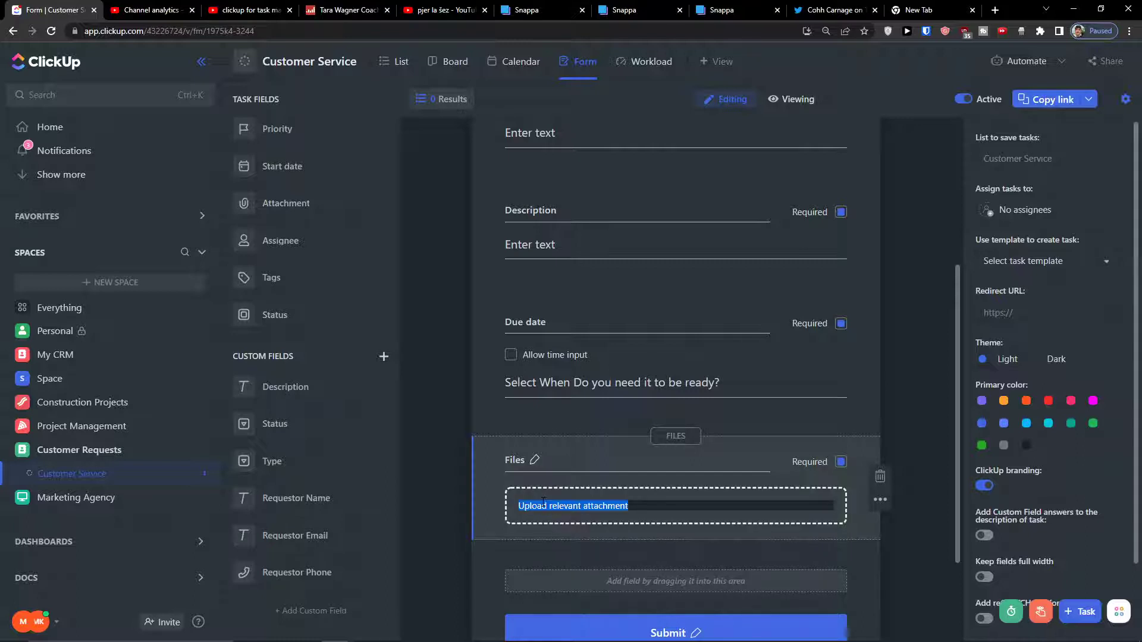
pyautogui.click(567, 473)
pyautogui.hotkey('ctrl', 'v')
pyautogui.click(560, 506)
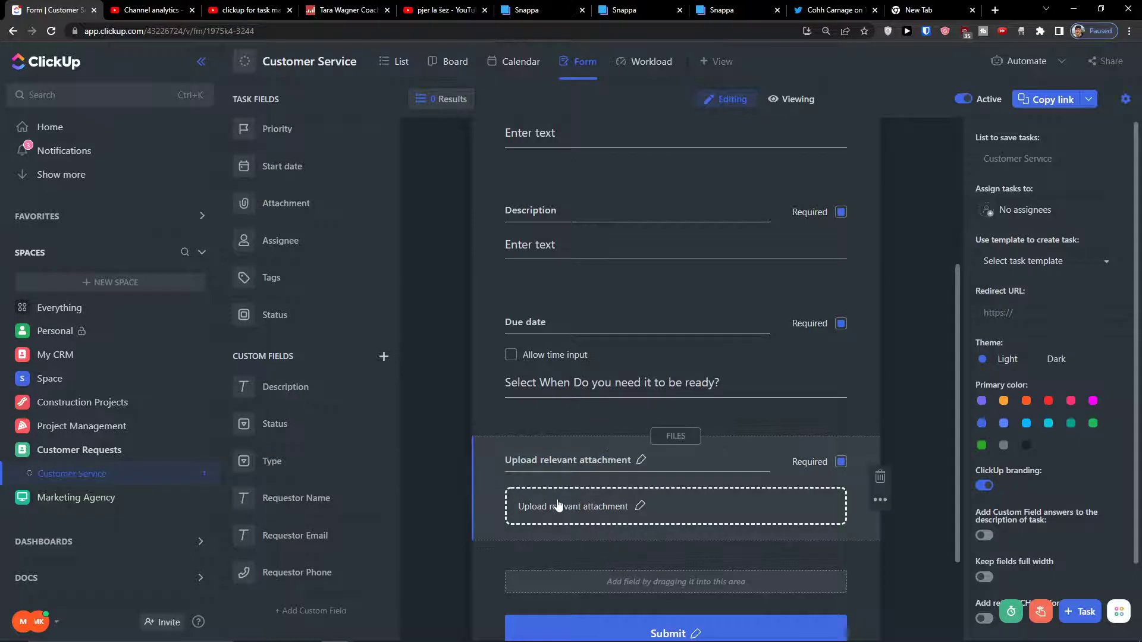
# Change the upload drop-area text to 'Add files'.
pyautogui.doubleClick(560, 506)
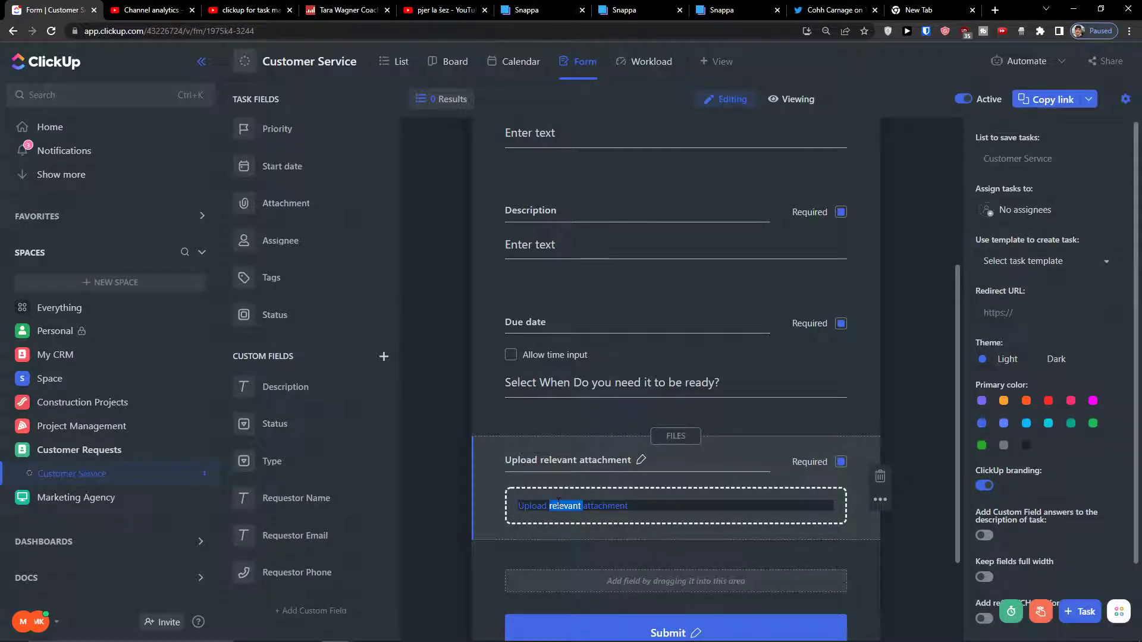
pyautogui.hotkey('ctrl', 'a')
pyautogui.write('Add')
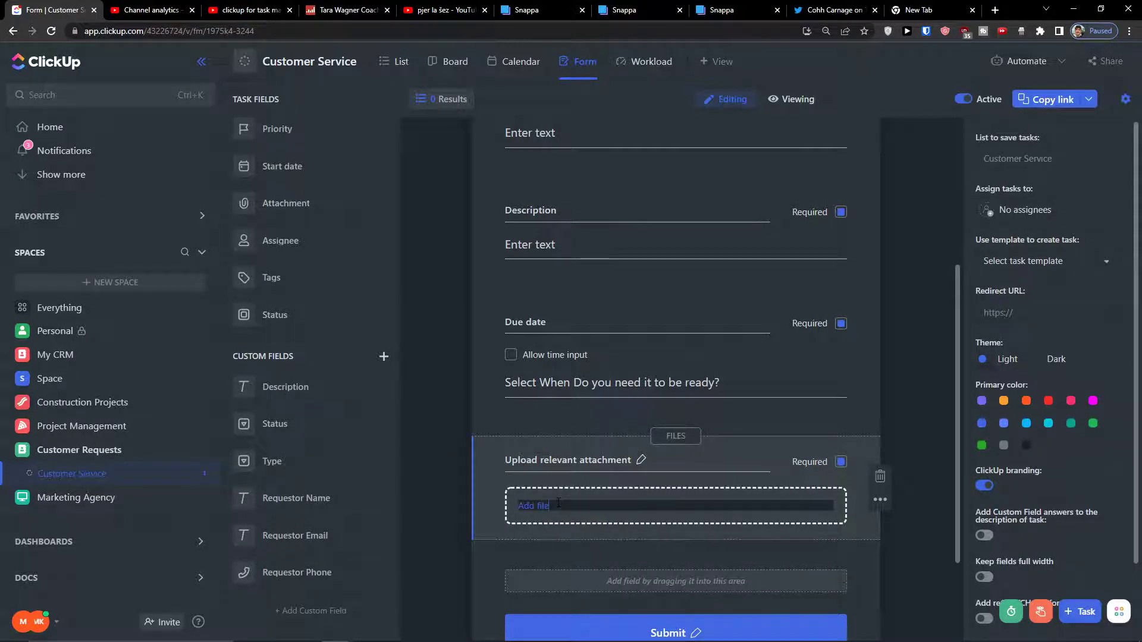
pyautogui.click(434, 446)
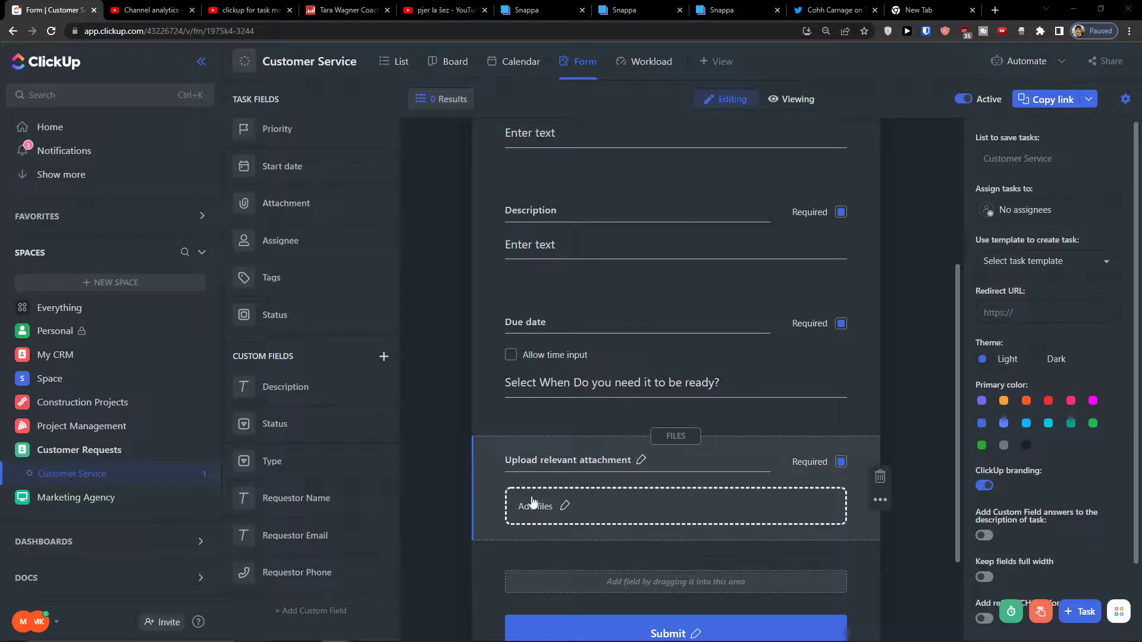
pyautogui.scroll(-3, 541, 561)
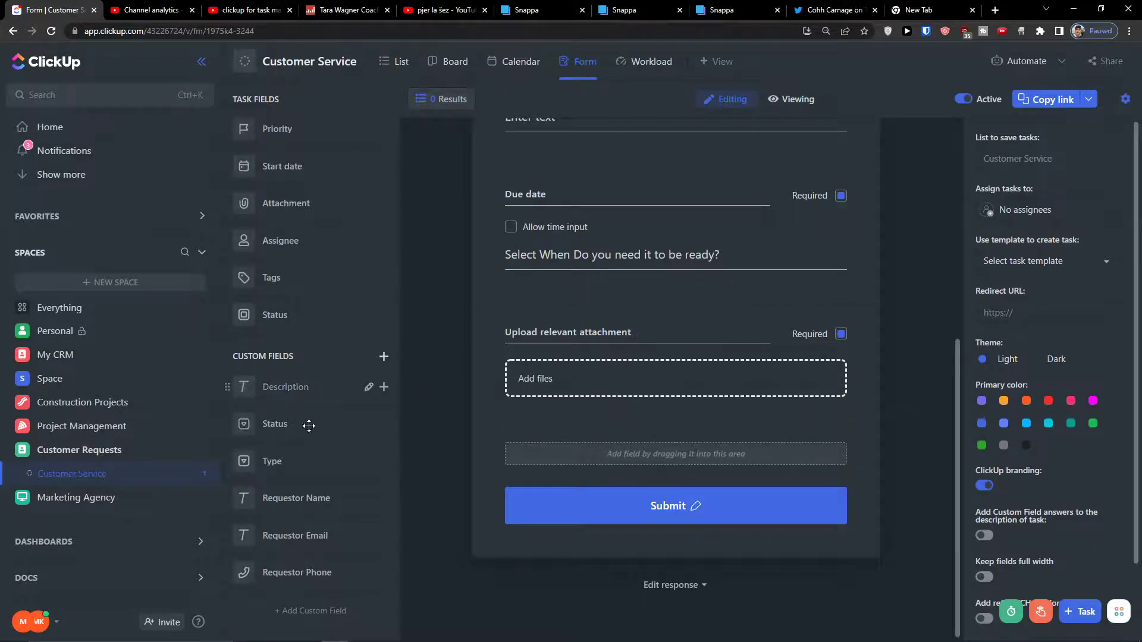
# Add the Type, Requestor Name, Requestor Email and Requestor Phone fields to the form.
pyautogui.moveTo(301, 461); pyautogui.dragTo(608, 476)
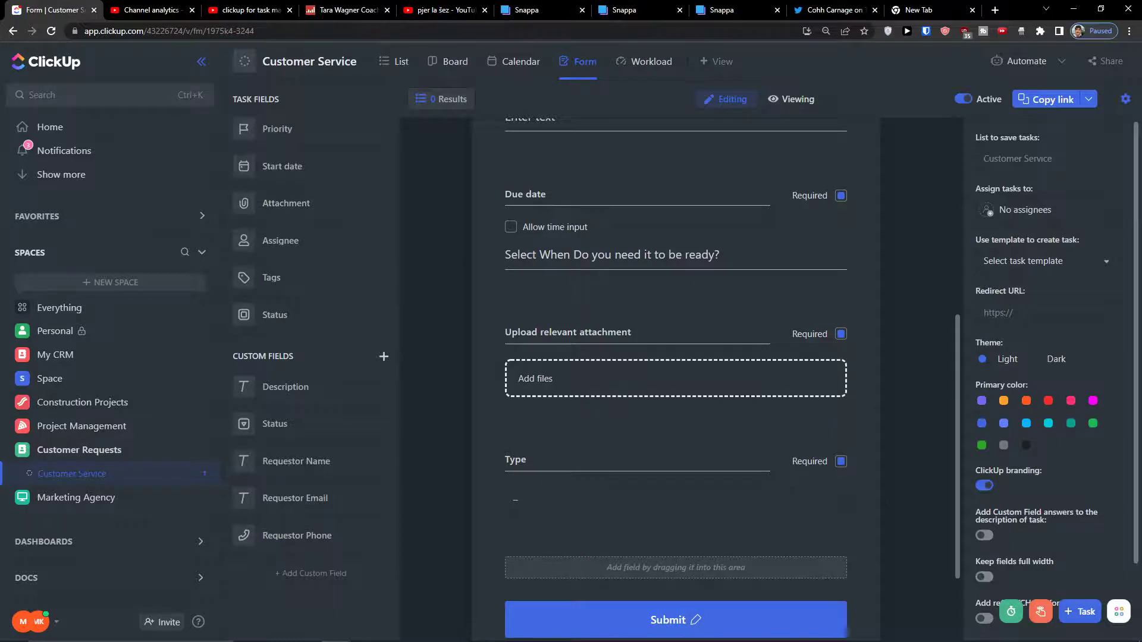
pyautogui.moveTo(304, 463); pyautogui.dragTo(580, 500)
pyautogui.moveTo(272, 464); pyautogui.dragTo(563, 612)
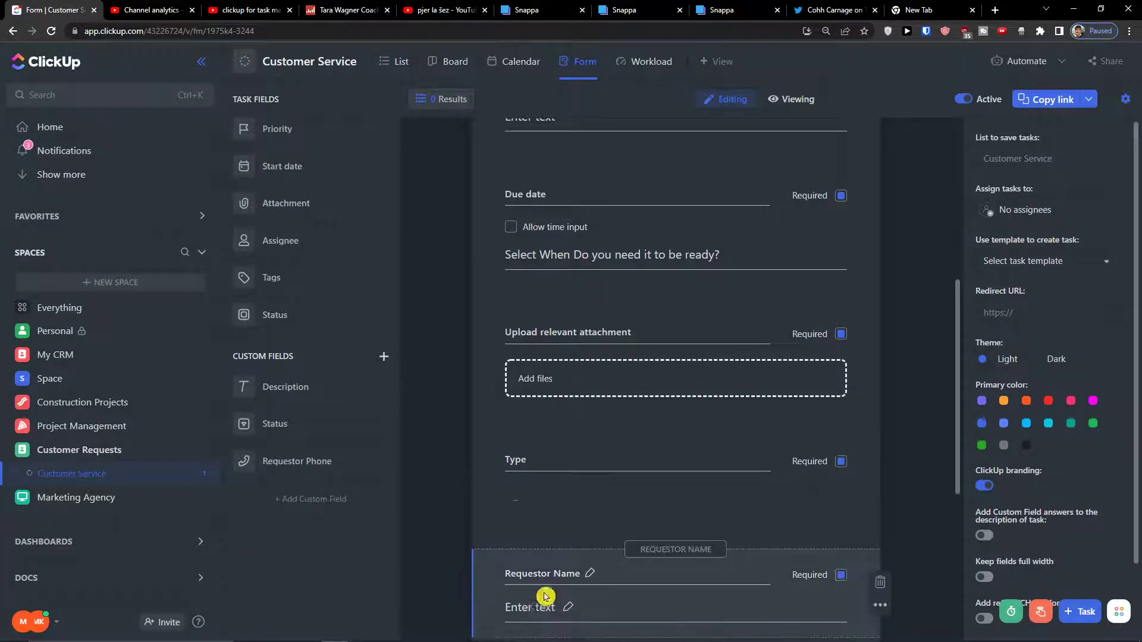
pyautogui.moveTo(367, 460); pyautogui.dragTo(554, 506)
# Reword the requestor labels as 'What is your name?', email and phone number questions.
pyautogui.click(593, 308)
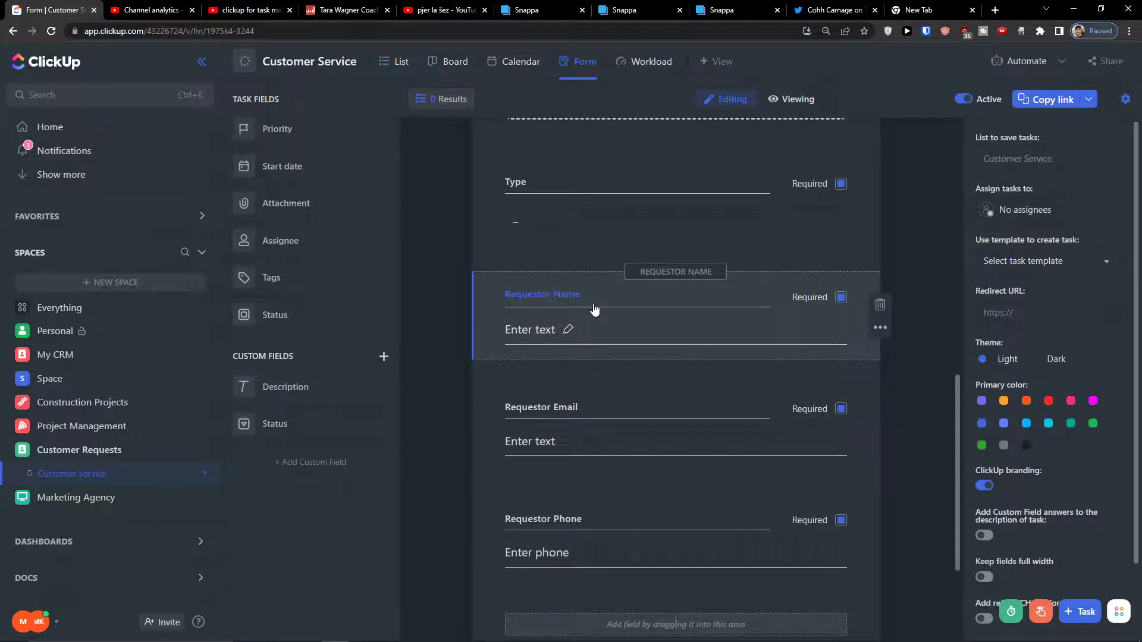
pyautogui.tripleClick(575, 296)
pyautogui.write('What')
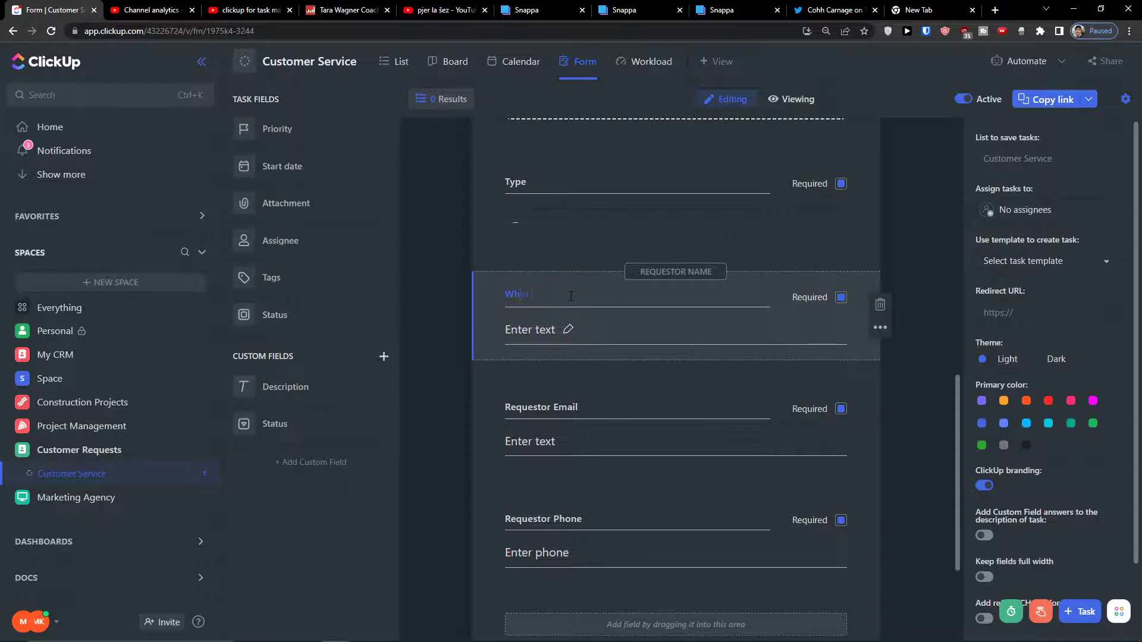
pyautogui.write(' is your name?')
pyautogui.press('Return')
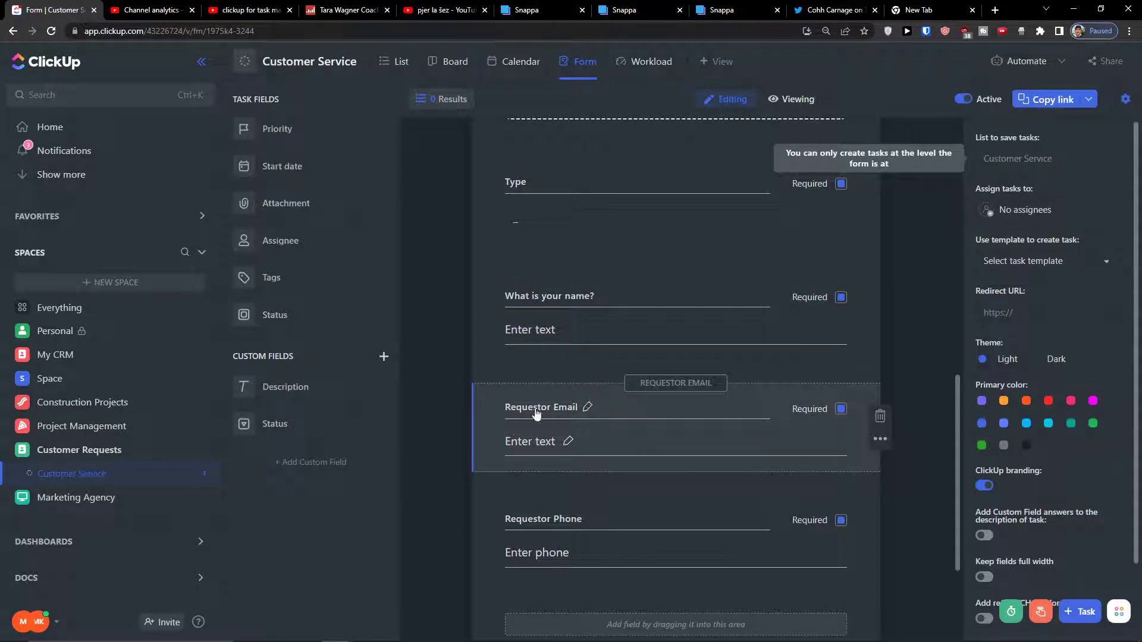
pyautogui.tripleClick(536, 408)
pyautogui.write('W')
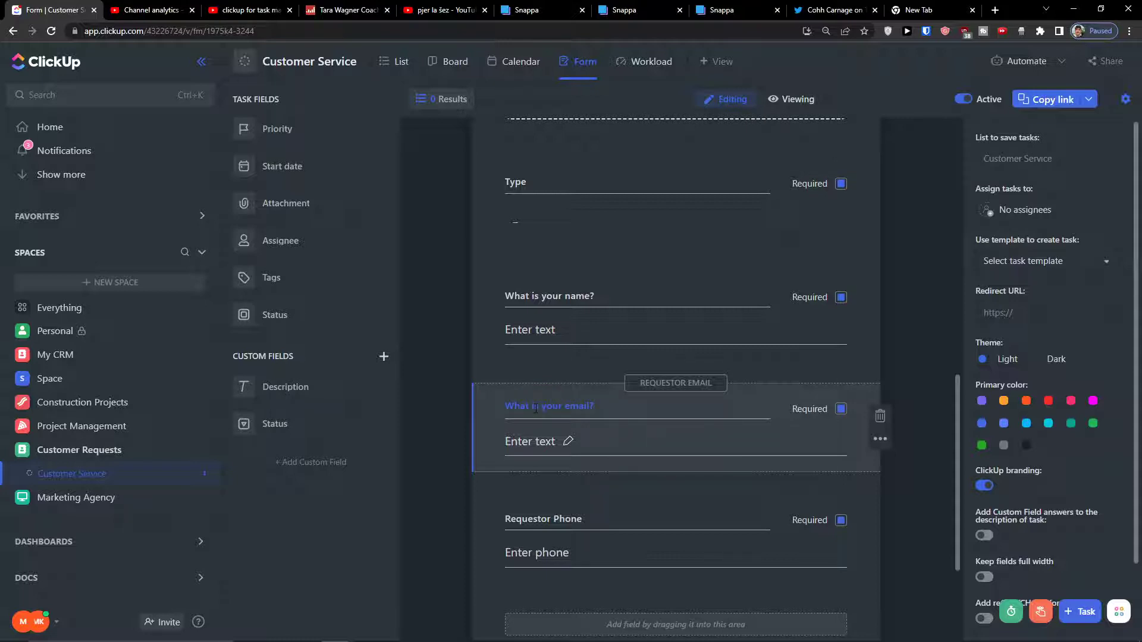
pyautogui.tripleClick(555, 519)
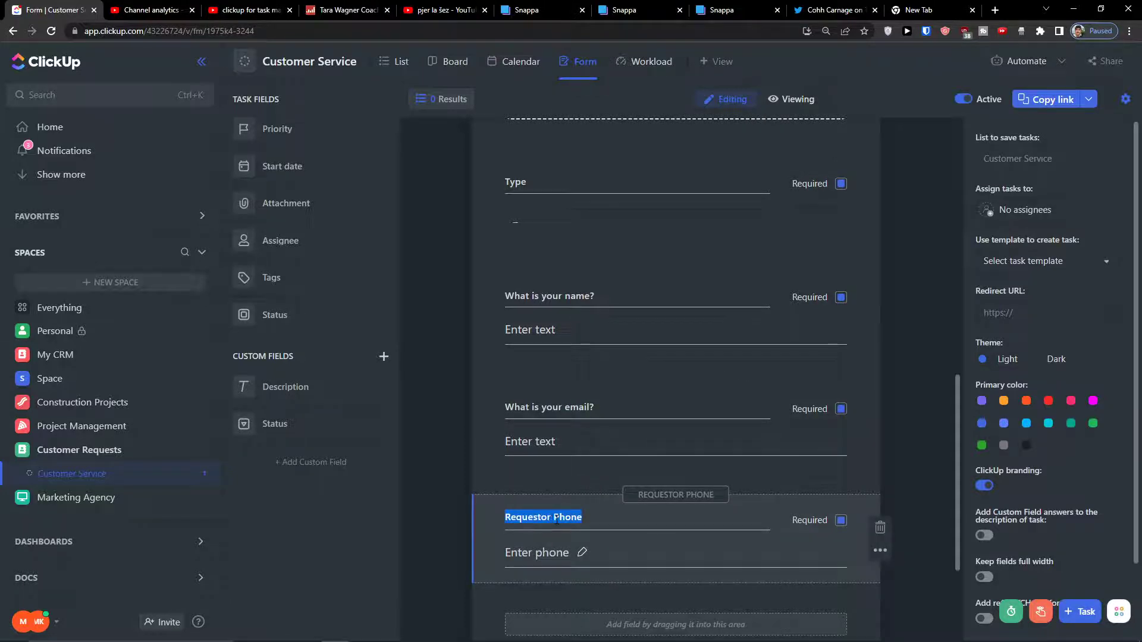
pyautogui.write('What is your phone number')
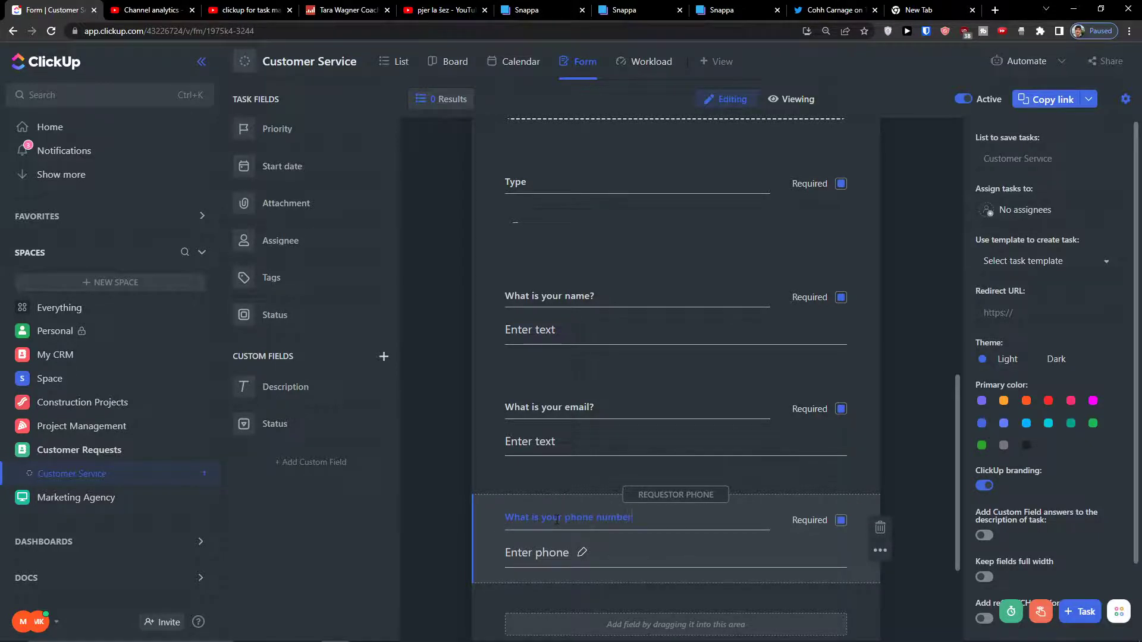
pyautogui.click(423, 520)
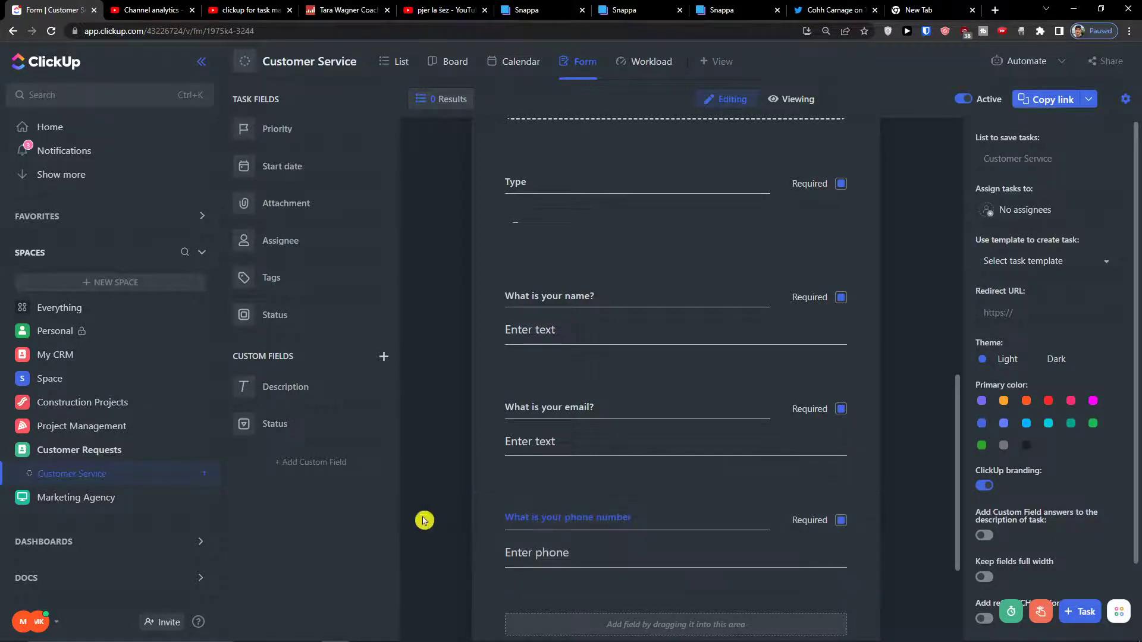
pyautogui.scroll(10, 448, 515)
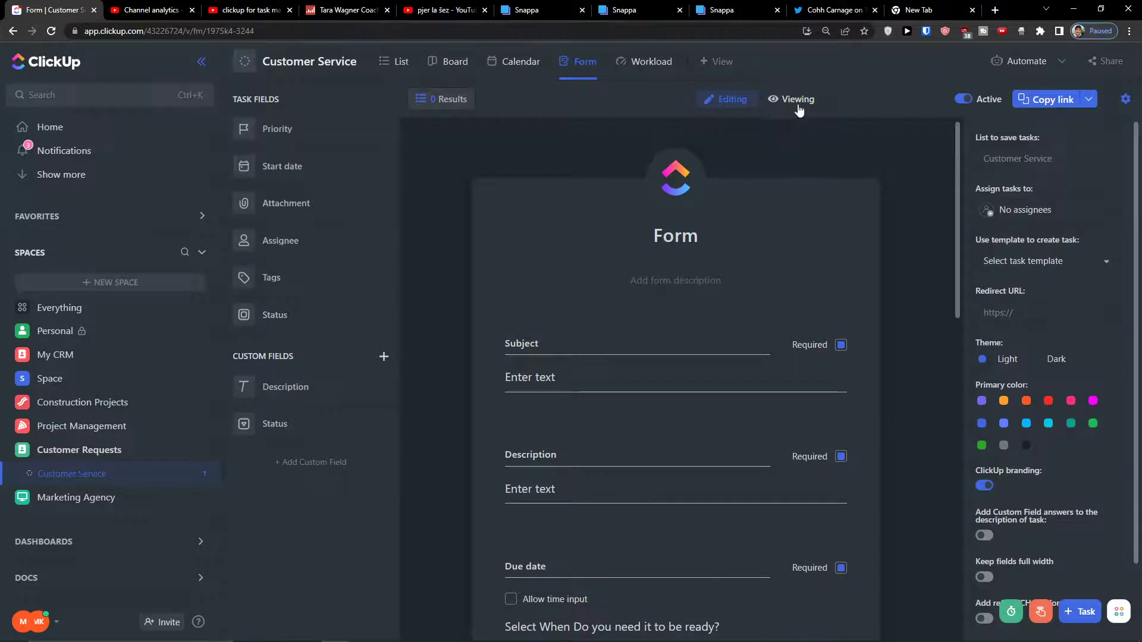
pyautogui.click(795, 99)
pyautogui.scroll(-2, 518, 321)
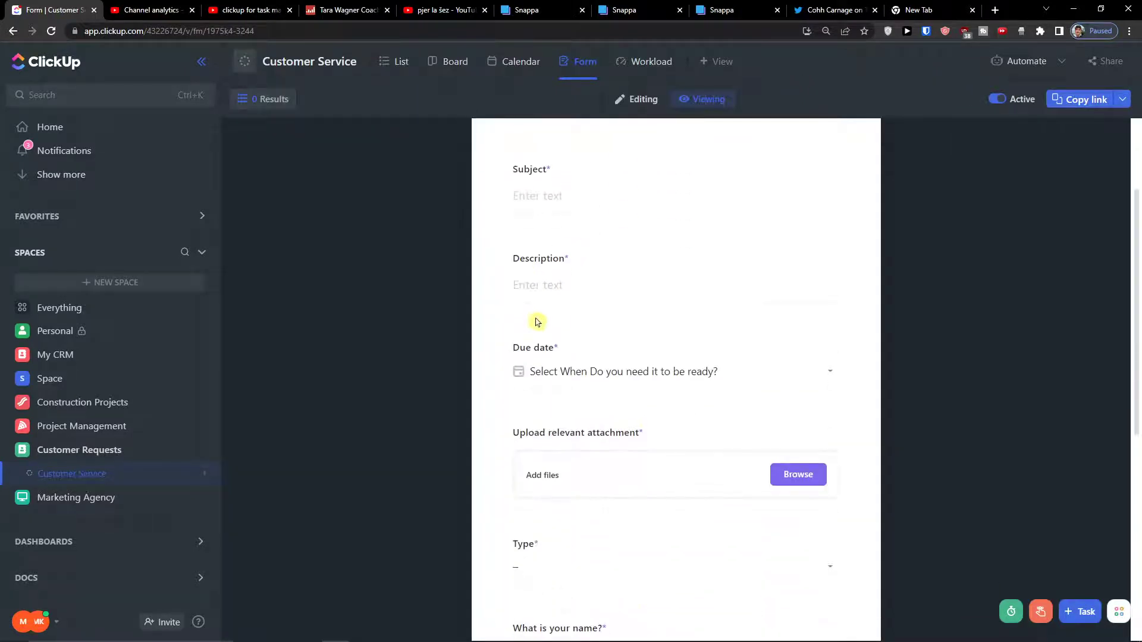
pyautogui.scroll(-6, 586, 485)
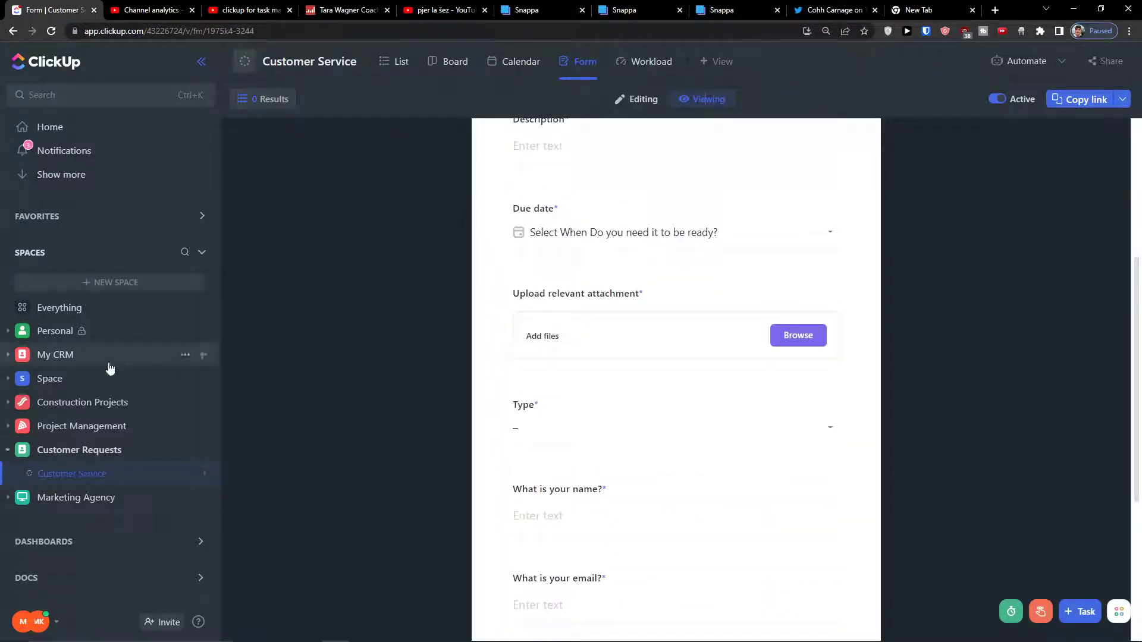
pyautogui.click(759, 529)
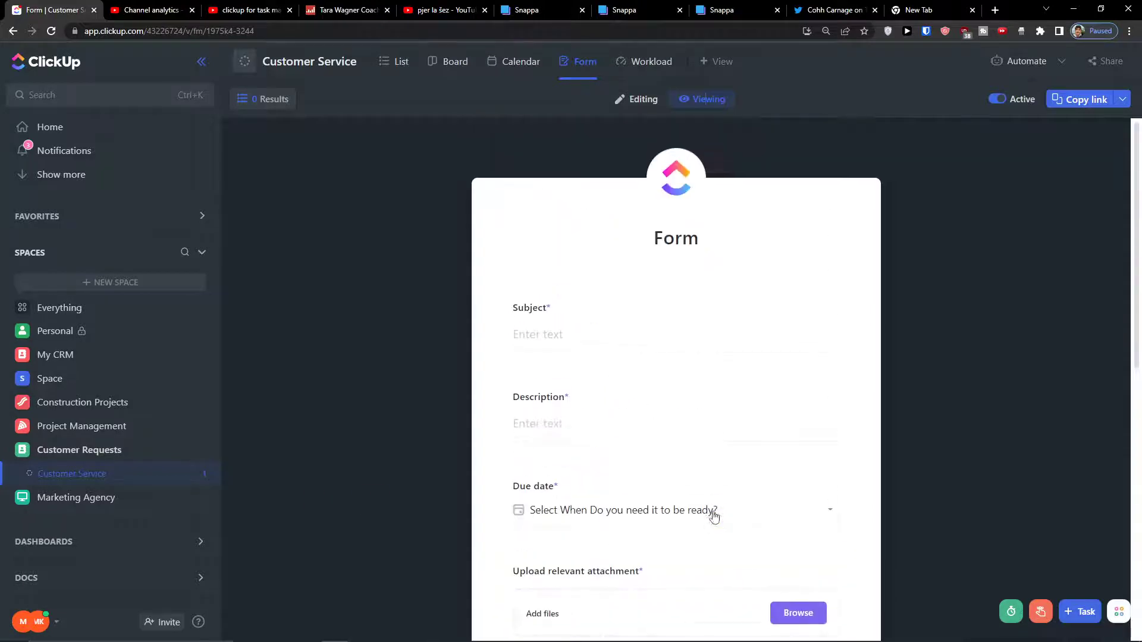
pyautogui.click(655, 105)
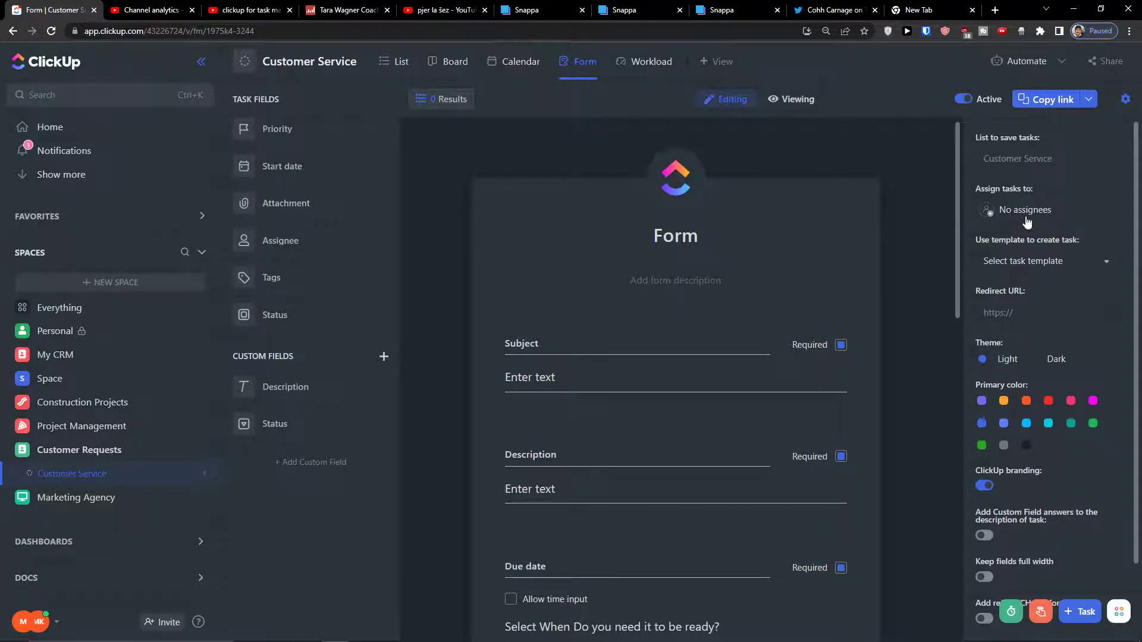
# Assign tasks created by the form to myself.
pyautogui.click(1023, 225)
pyautogui.click(923, 221)
pyautogui.click(1024, 221)
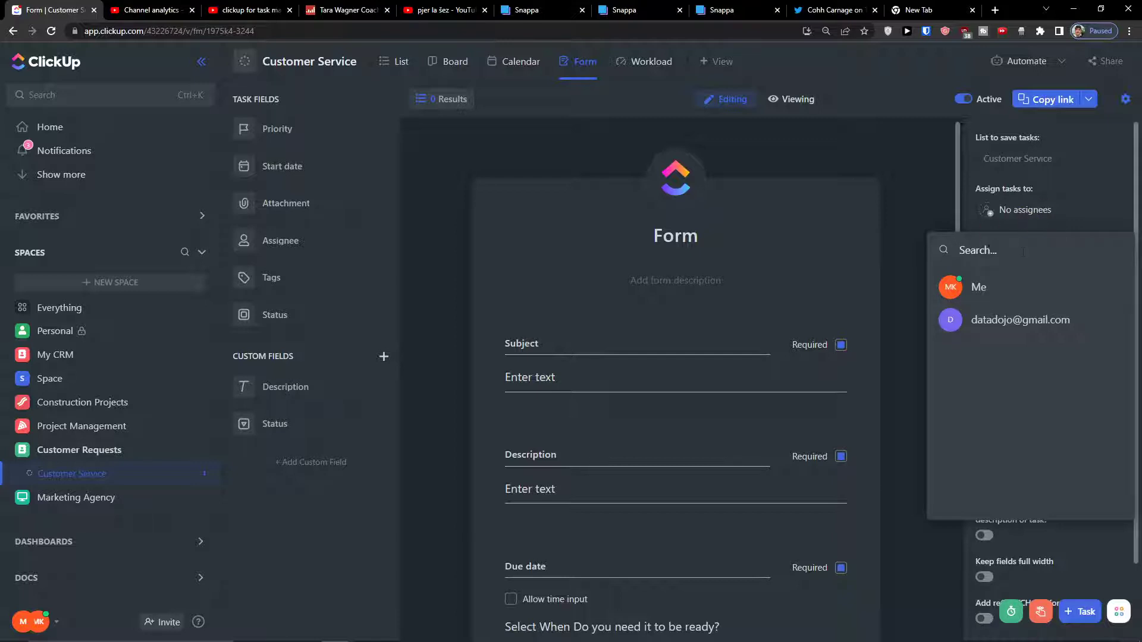
pyautogui.click(918, 247)
pyautogui.click(981, 210)
pyautogui.click(951, 287)
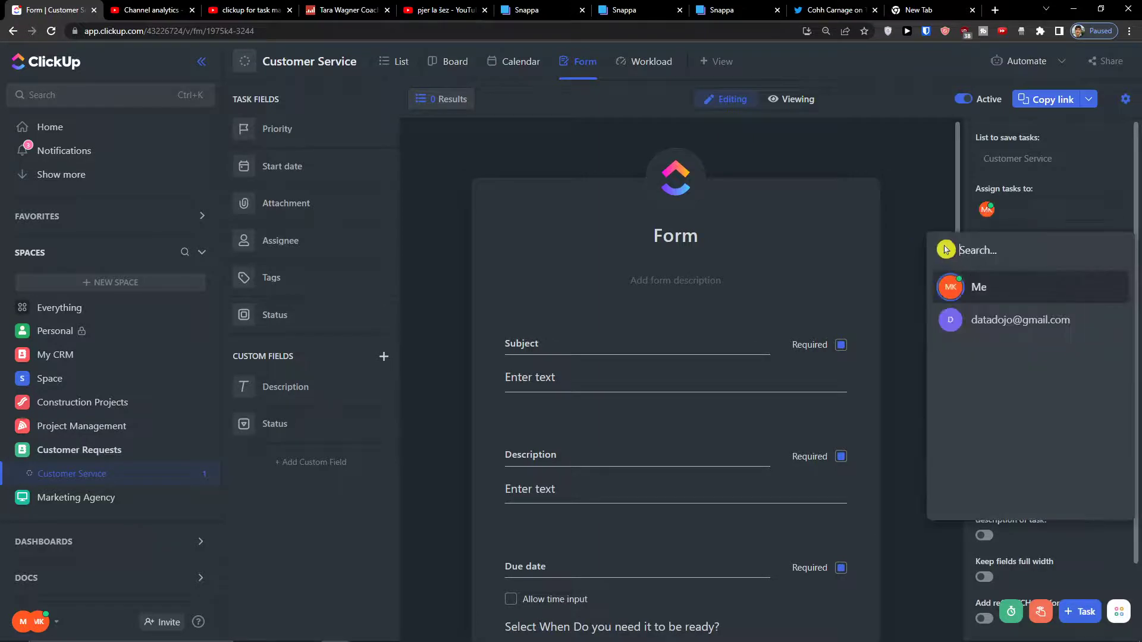
pyautogui.click(926, 224)
# Browse task templates without choosing one, then look at the redirect link setting.
pyautogui.click(1004, 259)
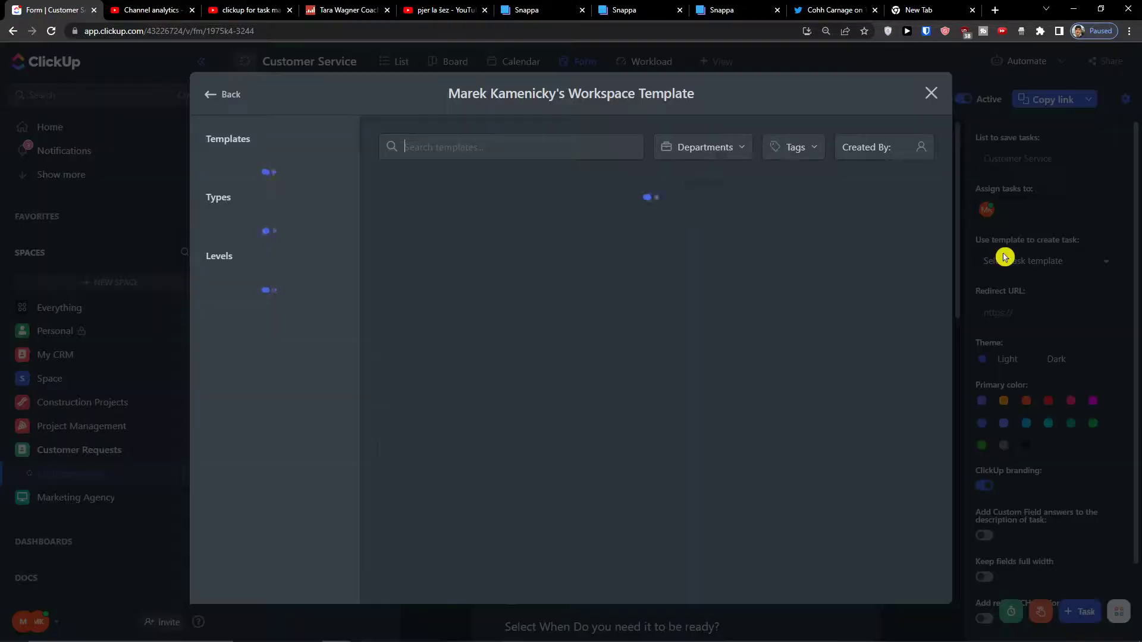
pyautogui.click(931, 95)
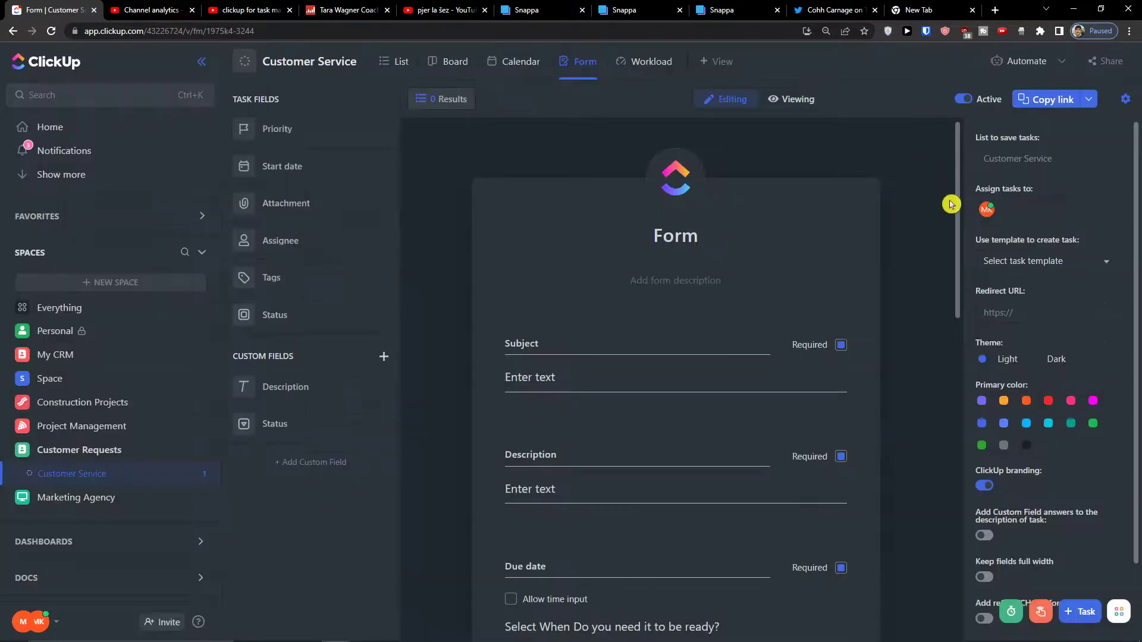
pyautogui.click(1014, 310)
pyautogui.scroll(-2, 1022, 315)
pyautogui.click(1027, 323)
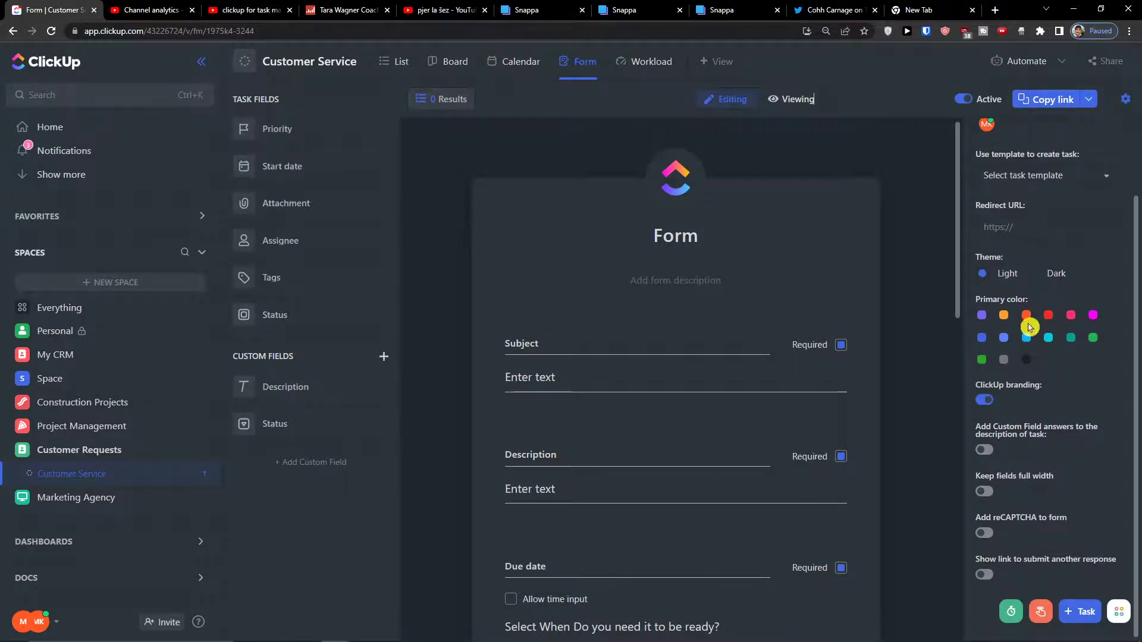
pyautogui.scroll(-5, 933, 484)
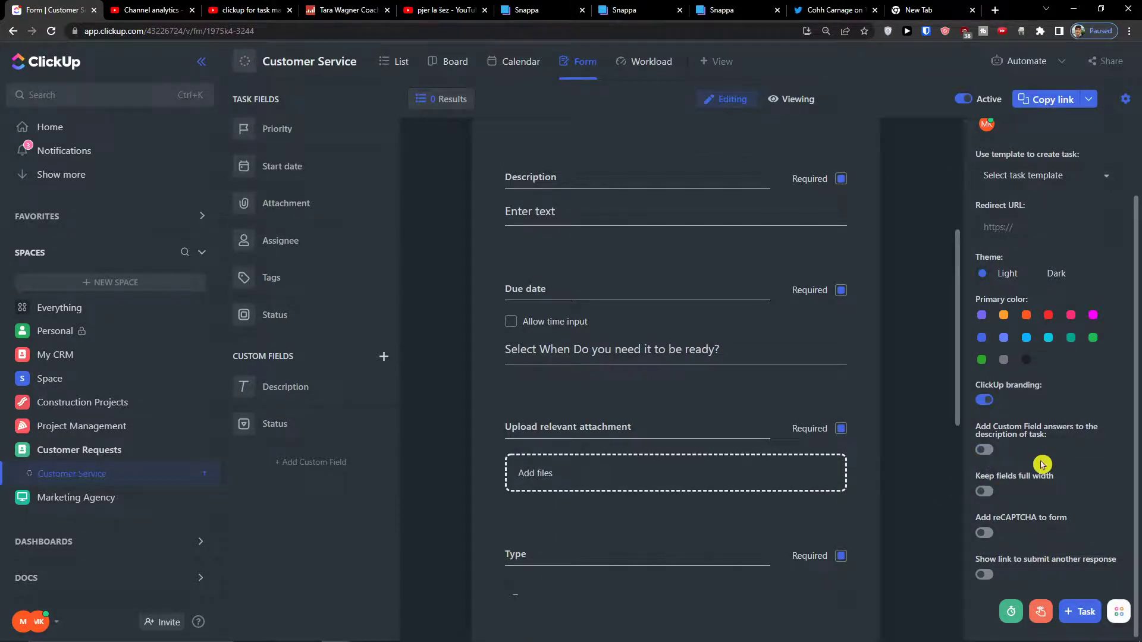
pyautogui.scroll(1, 989, 499)
pyautogui.scroll(1, 990, 499)
pyautogui.scroll(5, 828, 477)
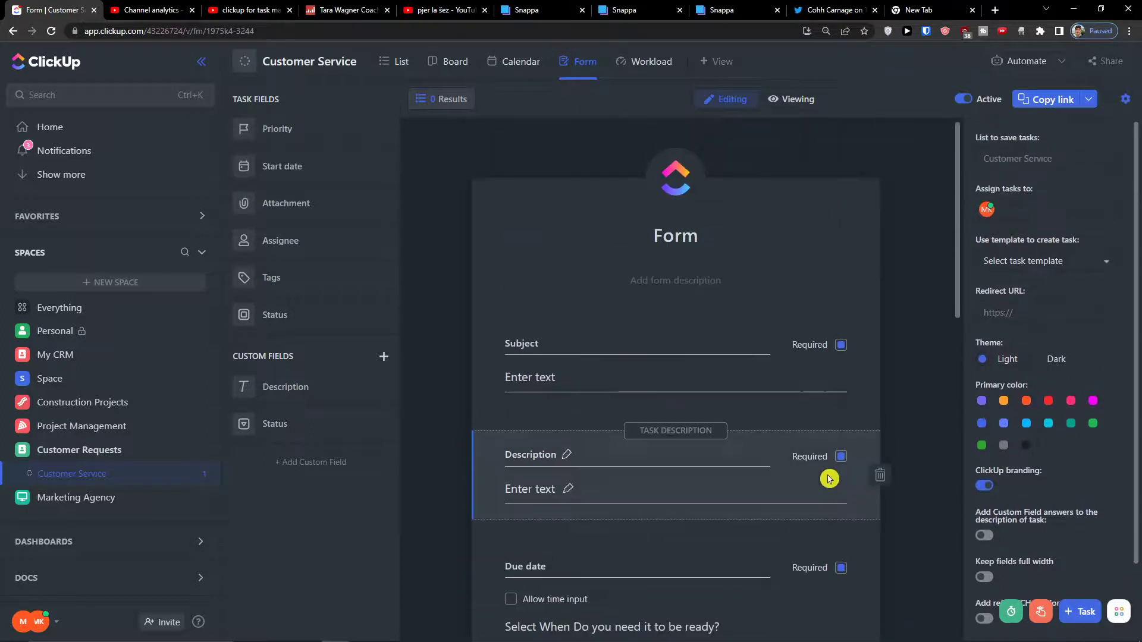
# Copy the form's public link and load it in a new browser tab.
pyautogui.click(1090, 101)
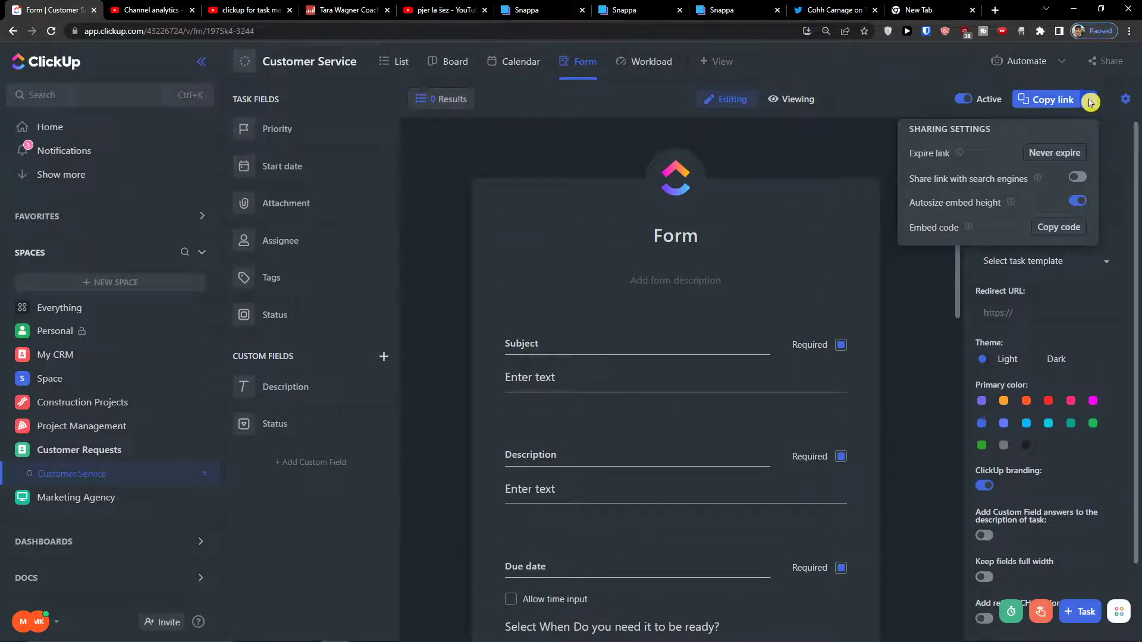
pyautogui.click(1050, 99)
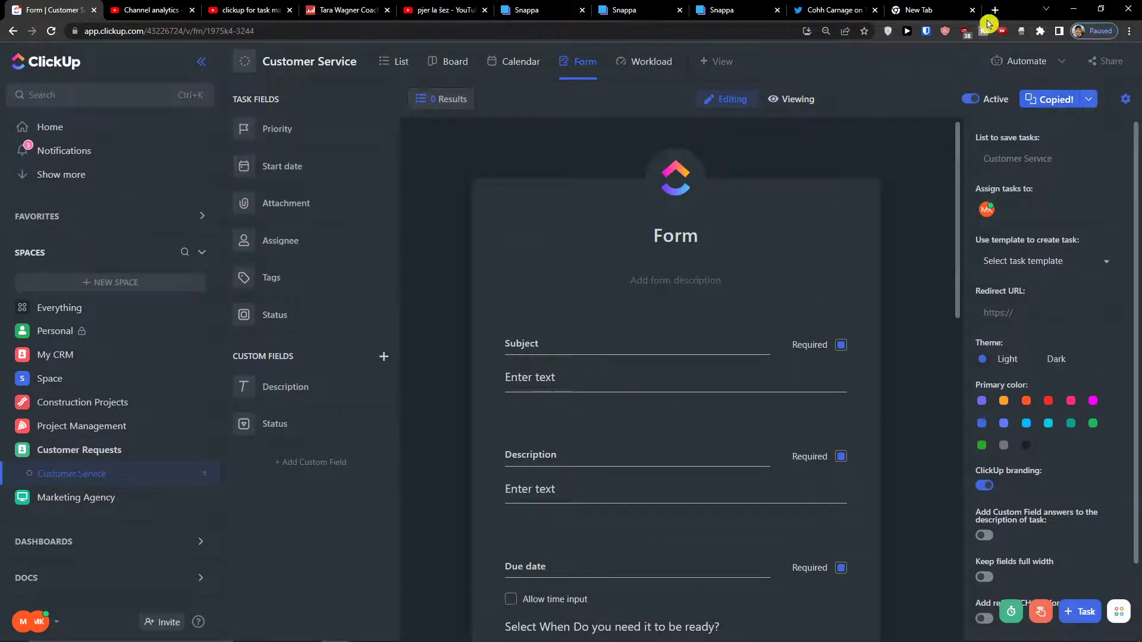
pyautogui.click(996, 9)
pyautogui.hotkey('ctrl', 'v')
pyautogui.press('Return')
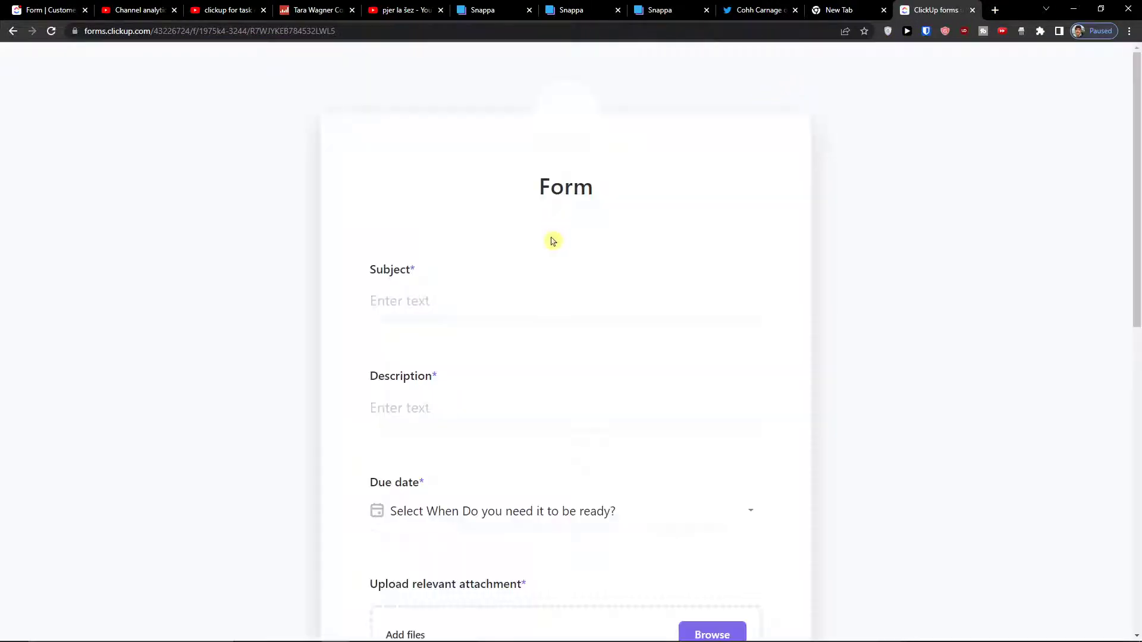
# Enter the request subject and the description 'website is not working'.
pyautogui.click(463, 309)
pyautogui.write('support with not working website')
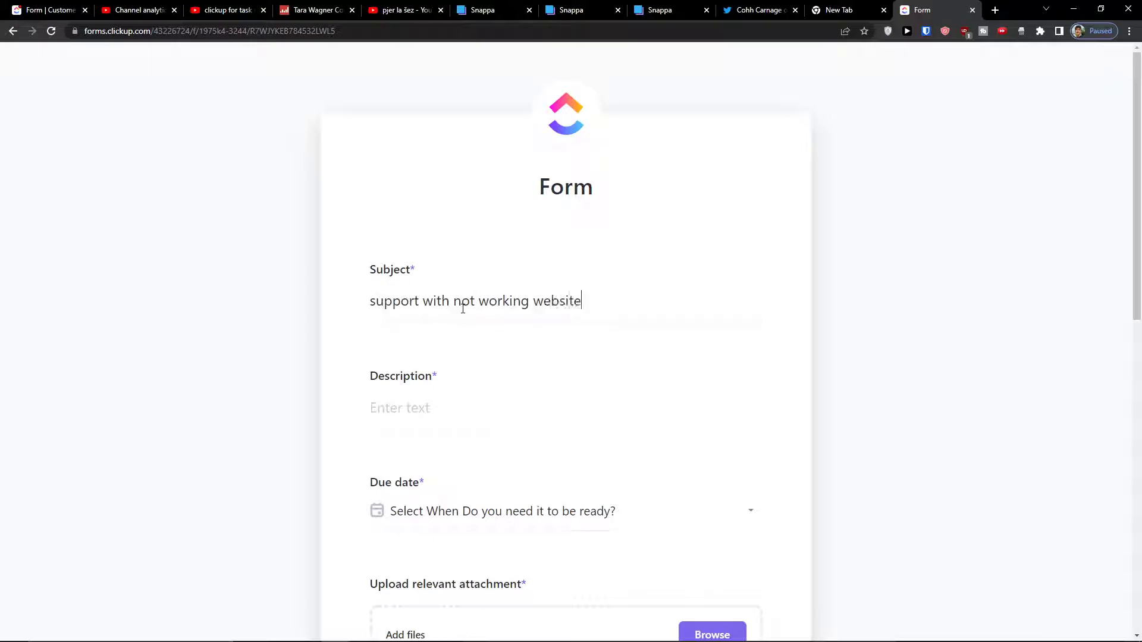
pyautogui.press('Tab')
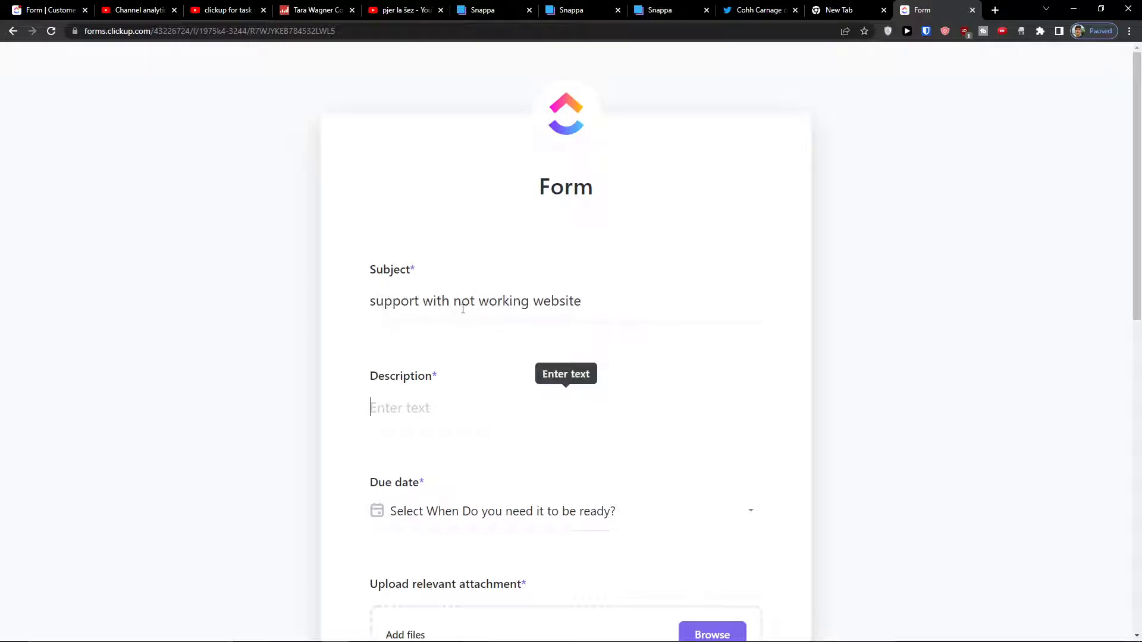
pyautogui.write('website is not working')
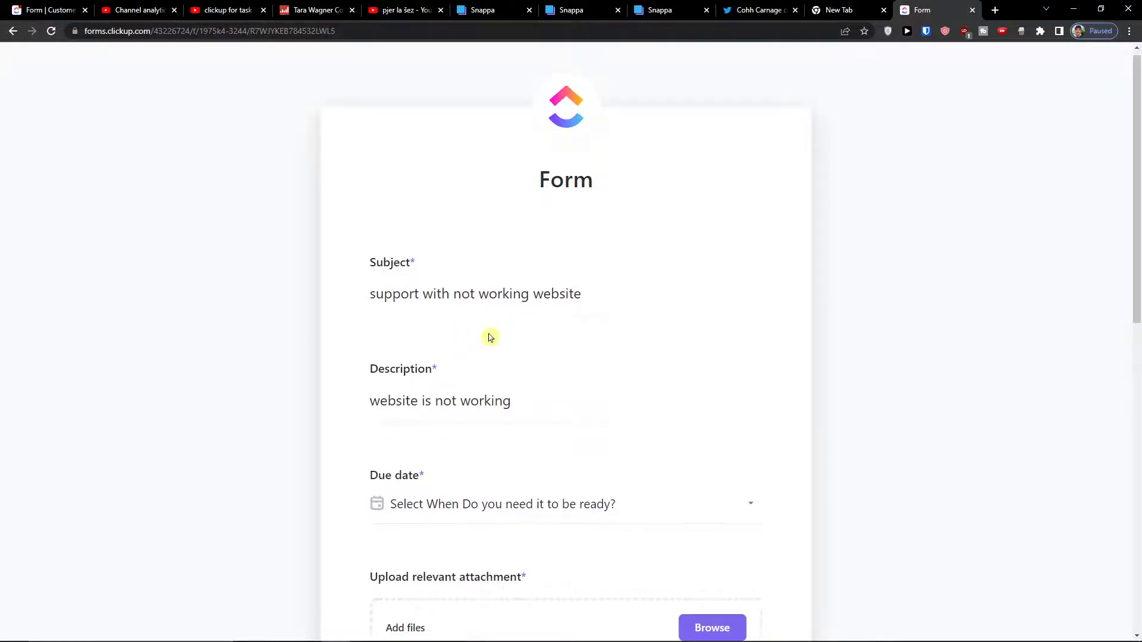
pyautogui.scroll(-5, 492, 334)
# Set the due date to Aug 15, 2022 and the Type to Technical Support.
pyautogui.click(505, 229)
pyautogui.click(428, 400)
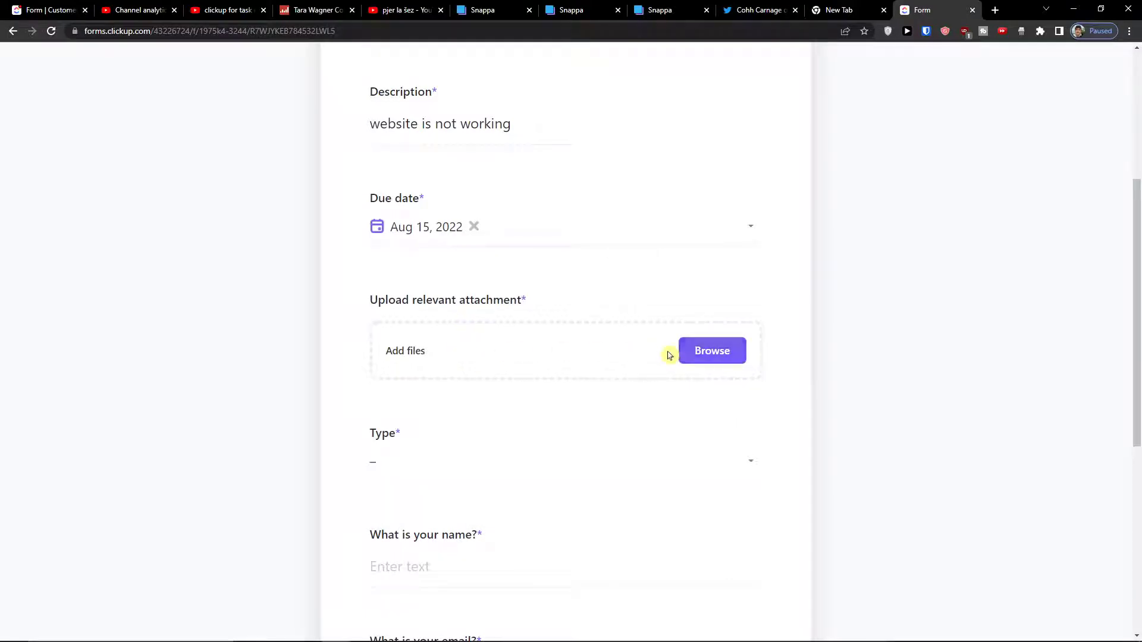
pyautogui.scroll(-2, 595, 369)
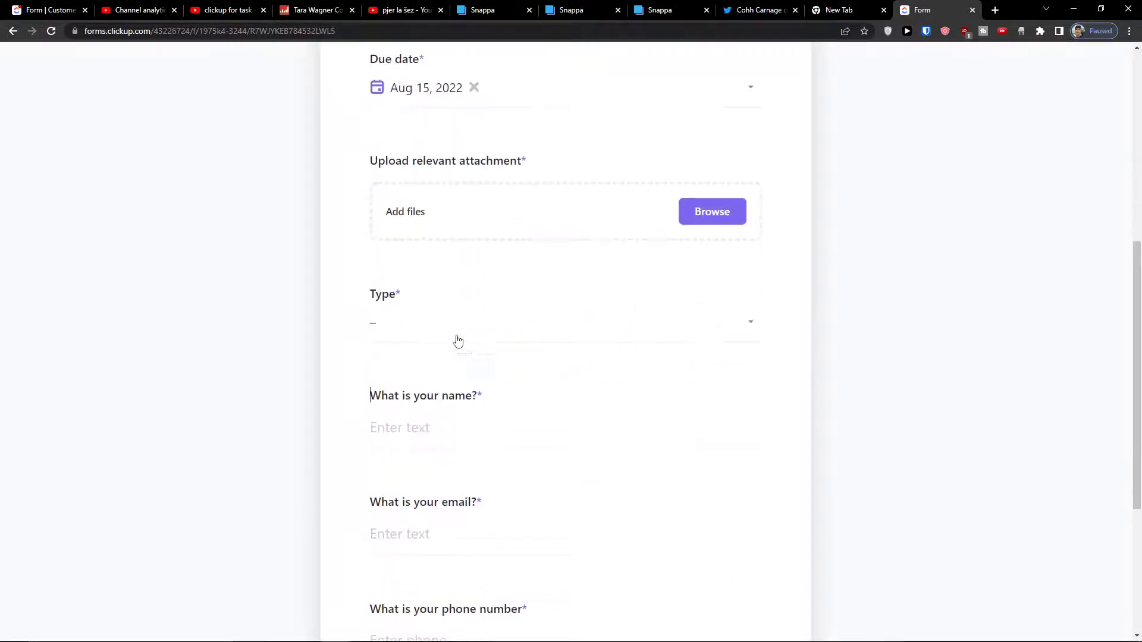
pyautogui.click(455, 337)
pyautogui.scroll(-2, 485, 387)
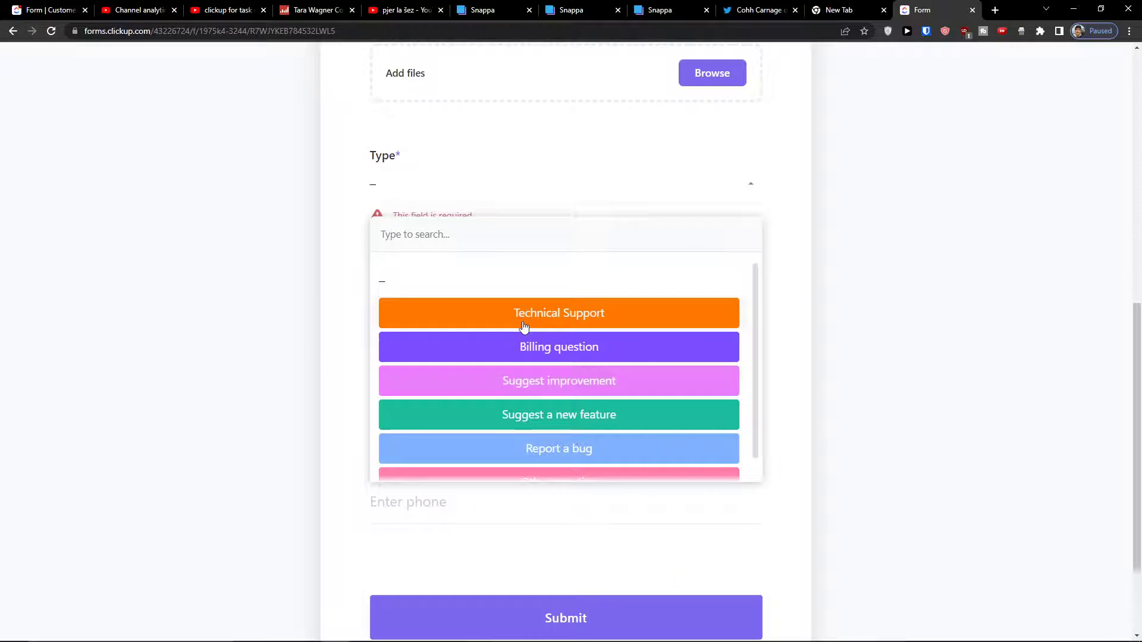
pyautogui.click(523, 324)
# Fill in the requester's name and e-mail address, then try submitting the form.
pyautogui.write('Marcus')
pyautogui.press('Tab')
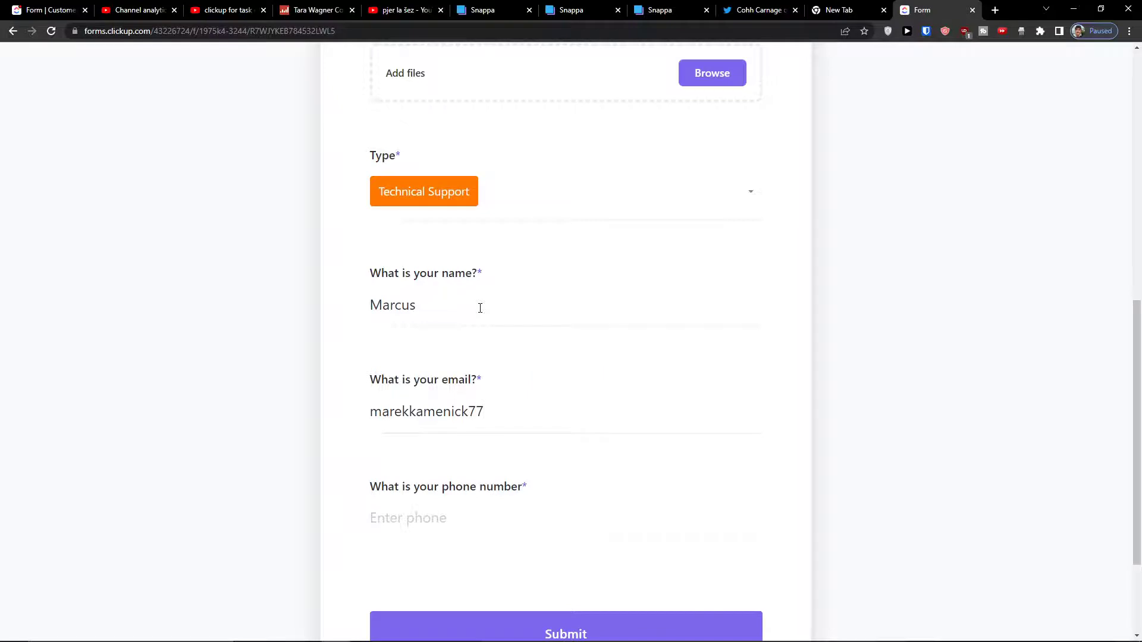
pyautogui.press('Tab')
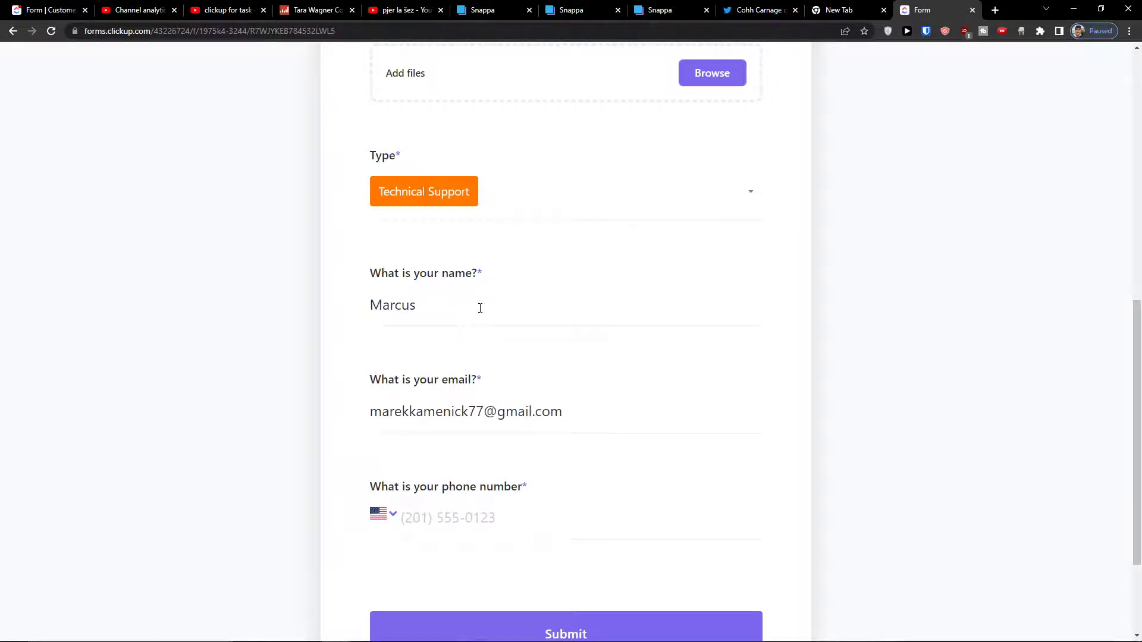
pyautogui.scroll(-3, 522, 429)
pyautogui.click(502, 470)
pyautogui.scroll(1, 509, 452)
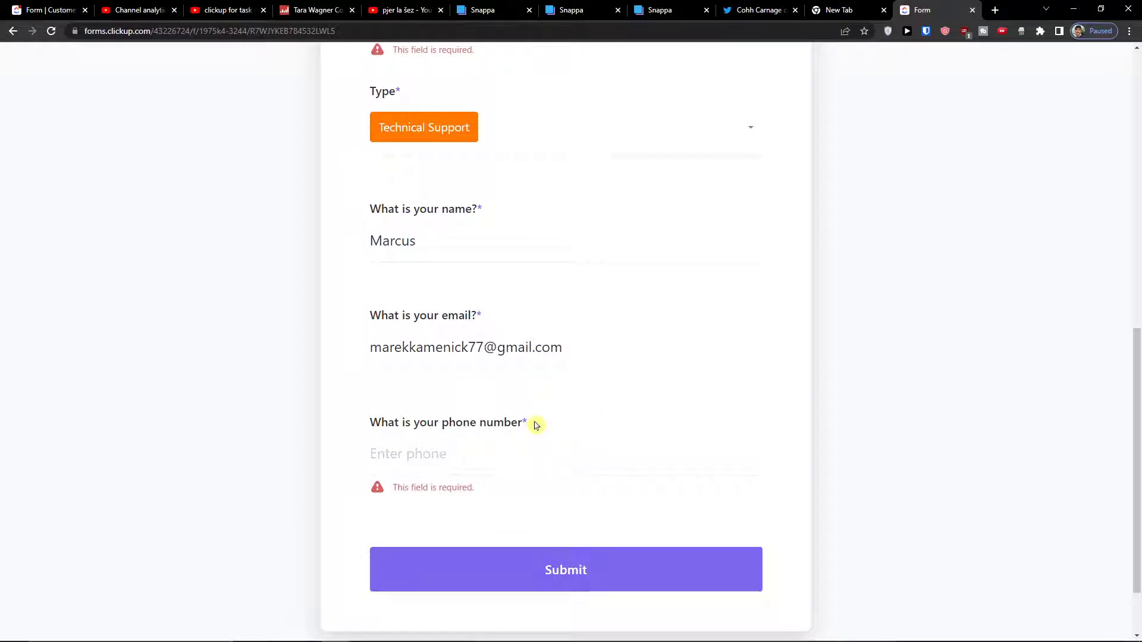
# Enter the requester's phone number with Slovakia's country code and try submitting.
pyautogui.click(521, 468)
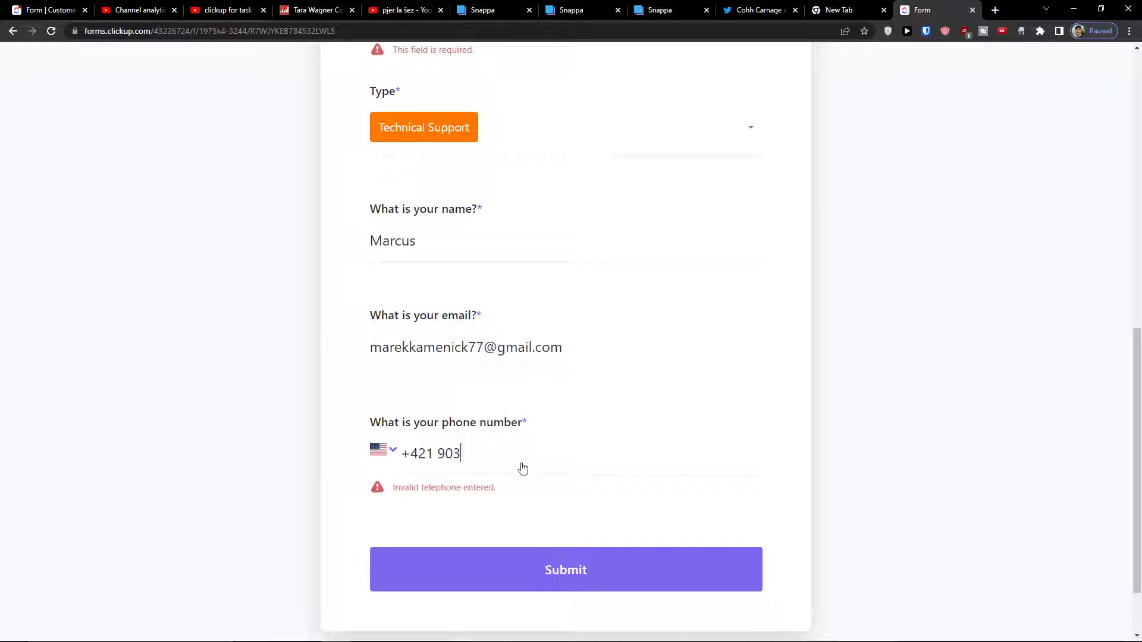
pyautogui.click(389, 453)
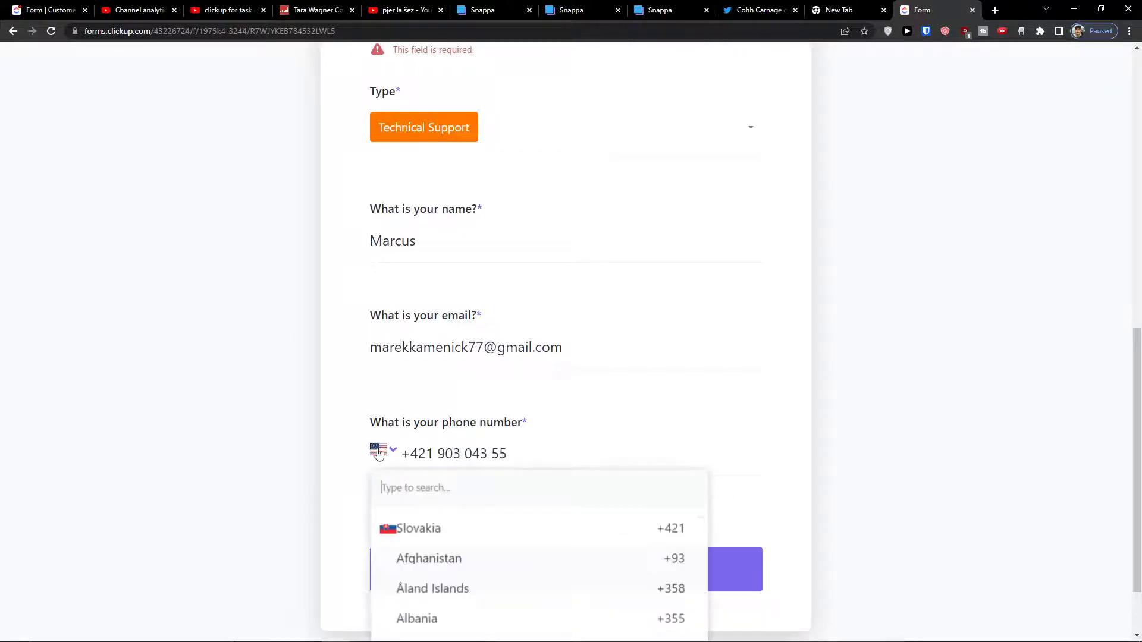
pyautogui.click(398, 532)
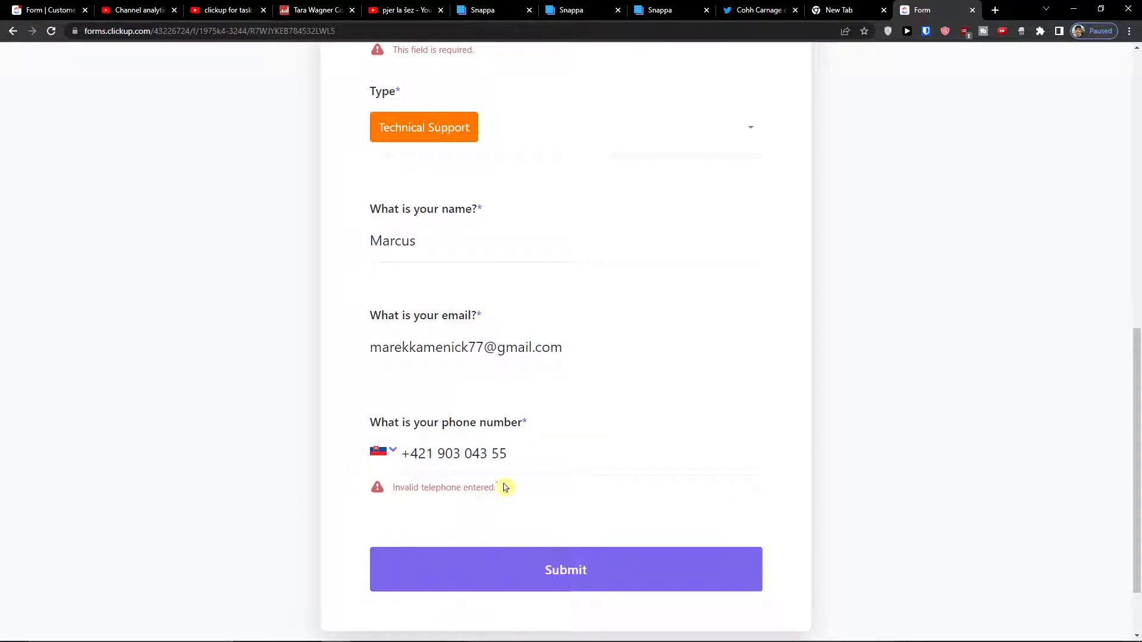
pyautogui.write('5')
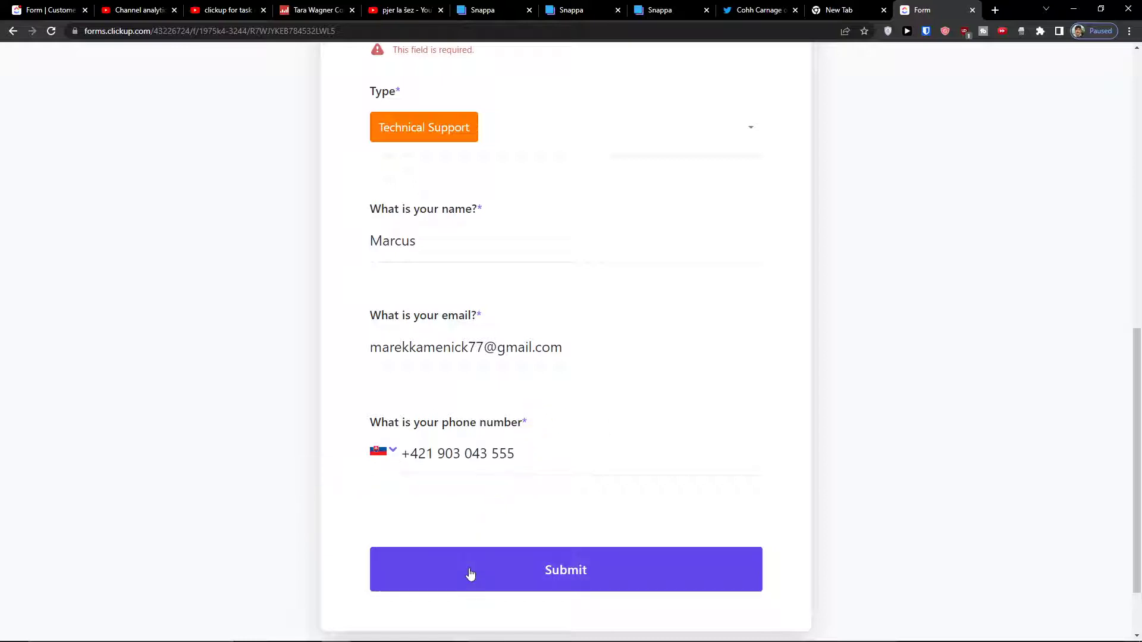
pyautogui.click(408, 566)
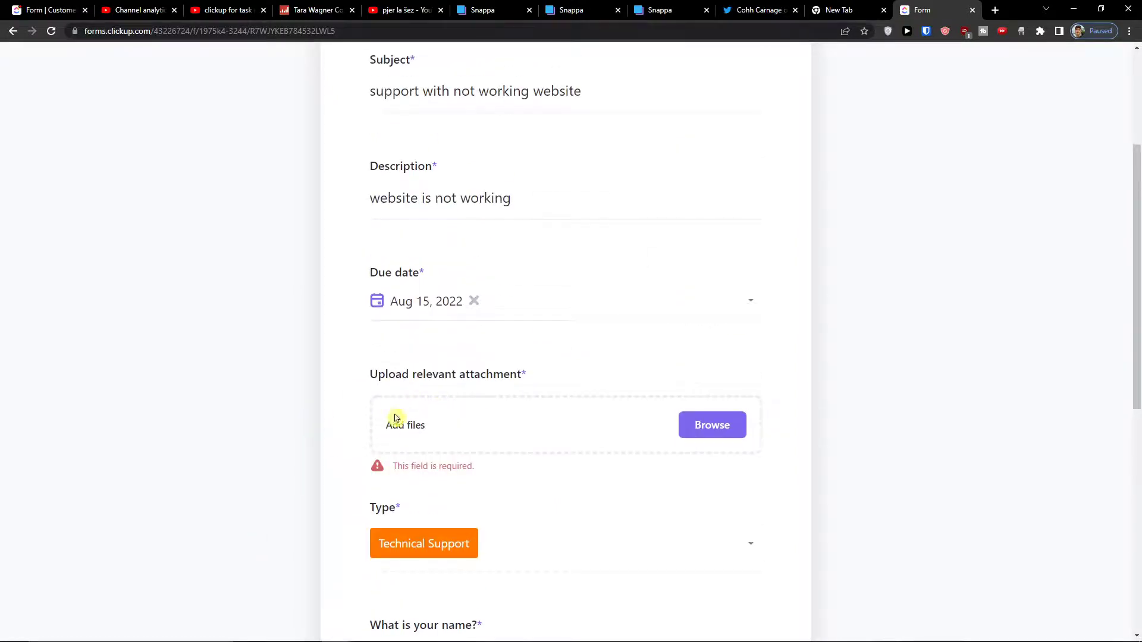
# Attach the design image, submit the request, and go back to the form editor.
pyautogui.click(704, 423)
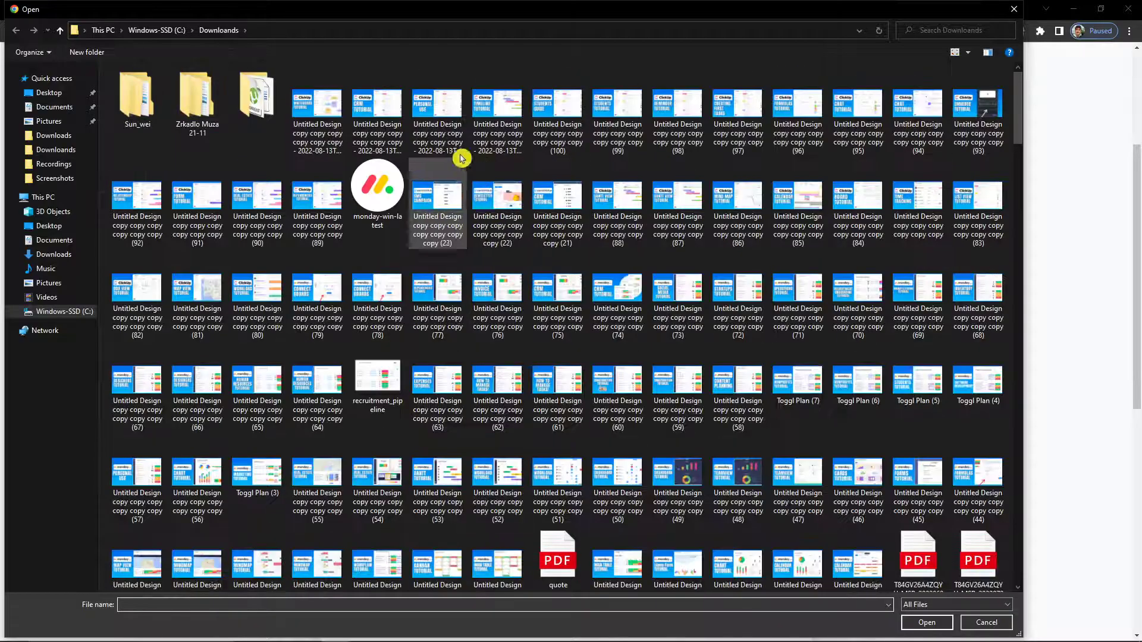
pyautogui.doubleClick(460, 155)
pyautogui.click(634, 602)
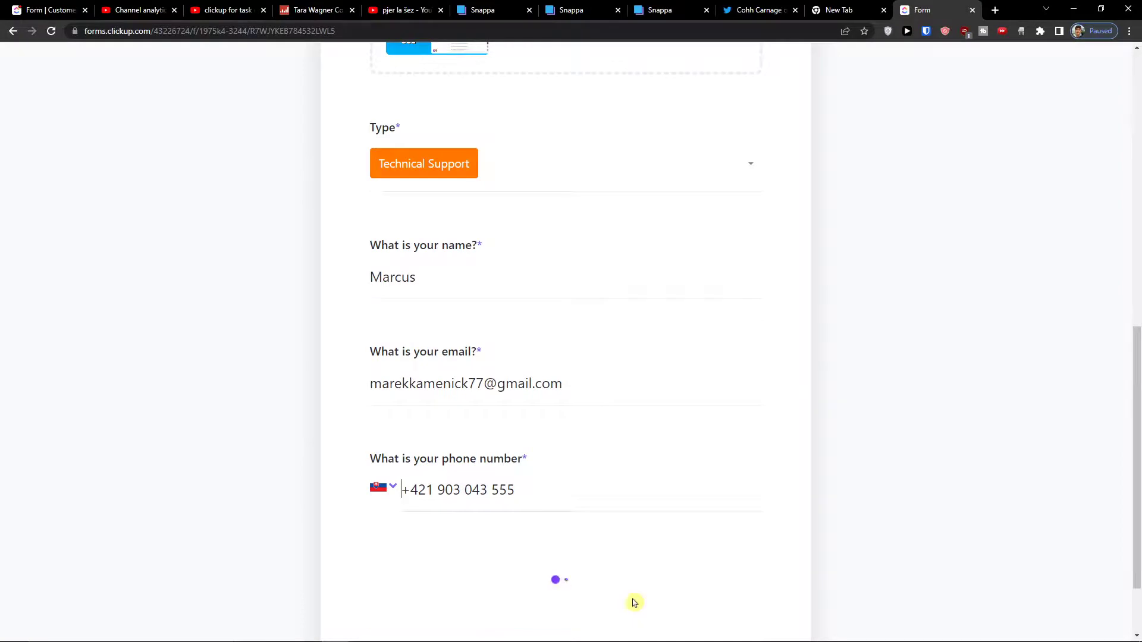
pyautogui.scroll(2, 429, 392)
pyautogui.scroll(-4, 431, 395)
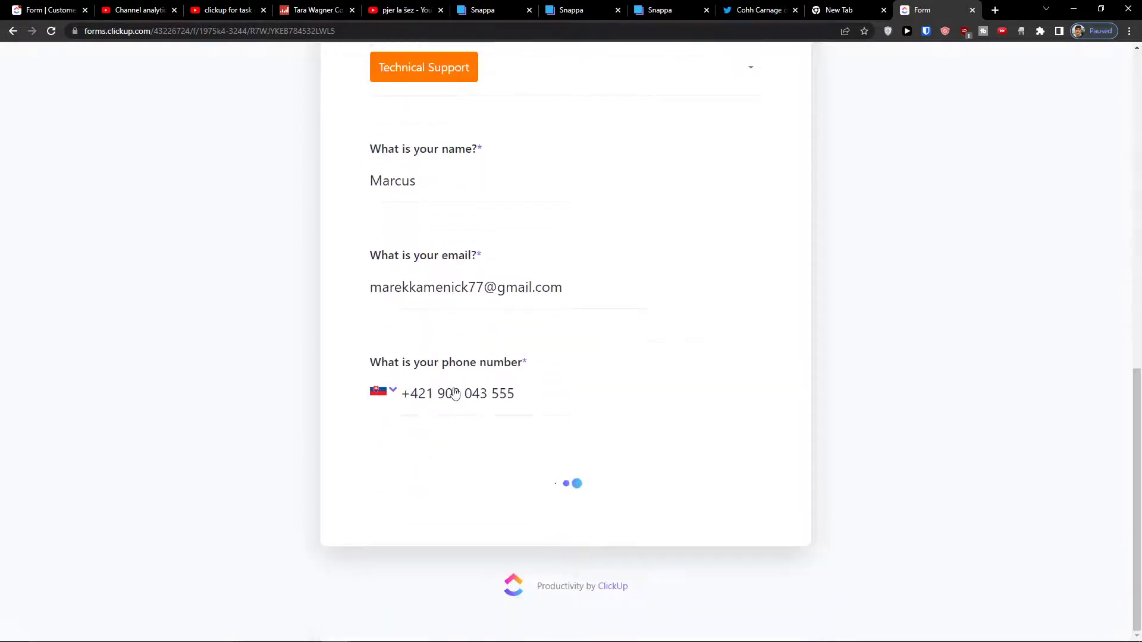
pyautogui.click(40, 6)
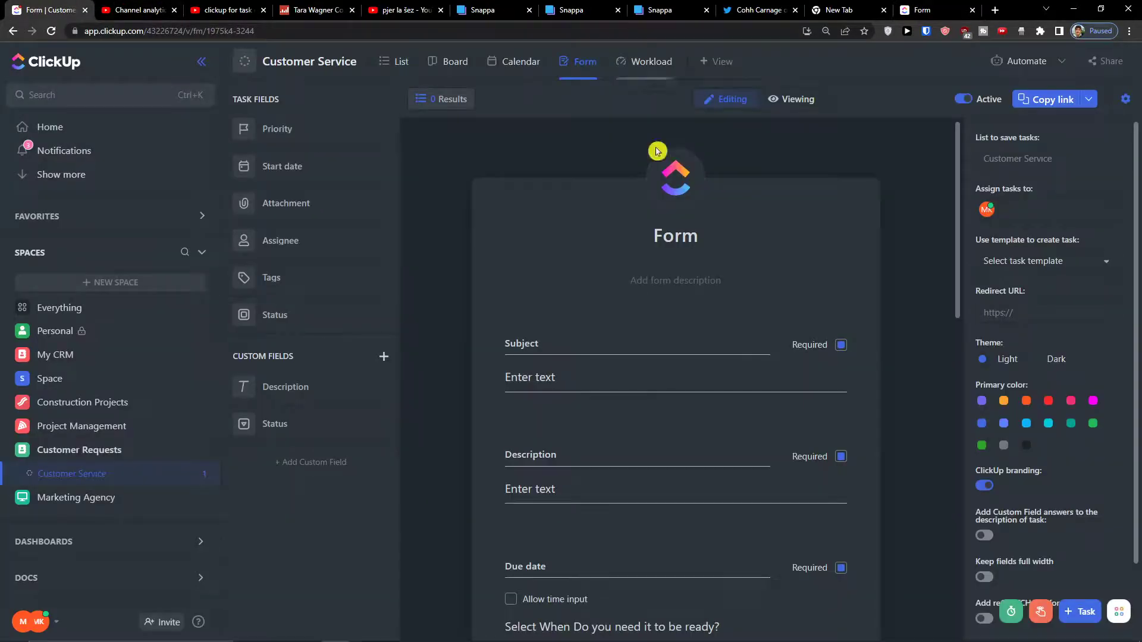
# Toggle the required setting on the Type, name and email questions, keeping name required.
pyautogui.scroll(-7, 774, 342)
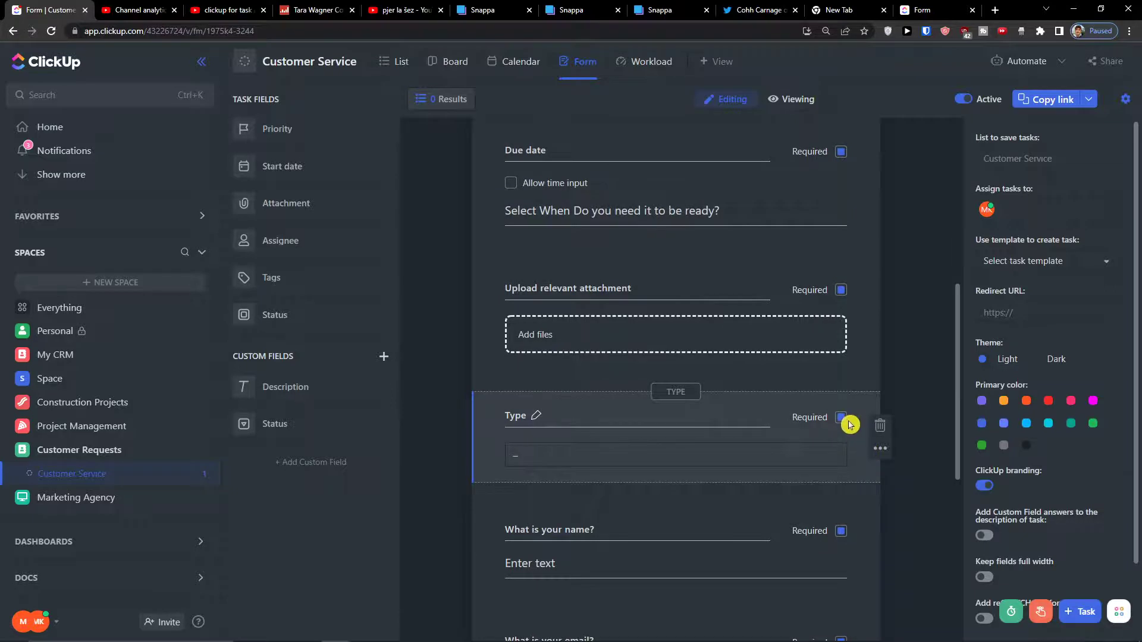
pyautogui.click(841, 417)
pyautogui.scroll(-2, 840, 431)
pyautogui.click(842, 393)
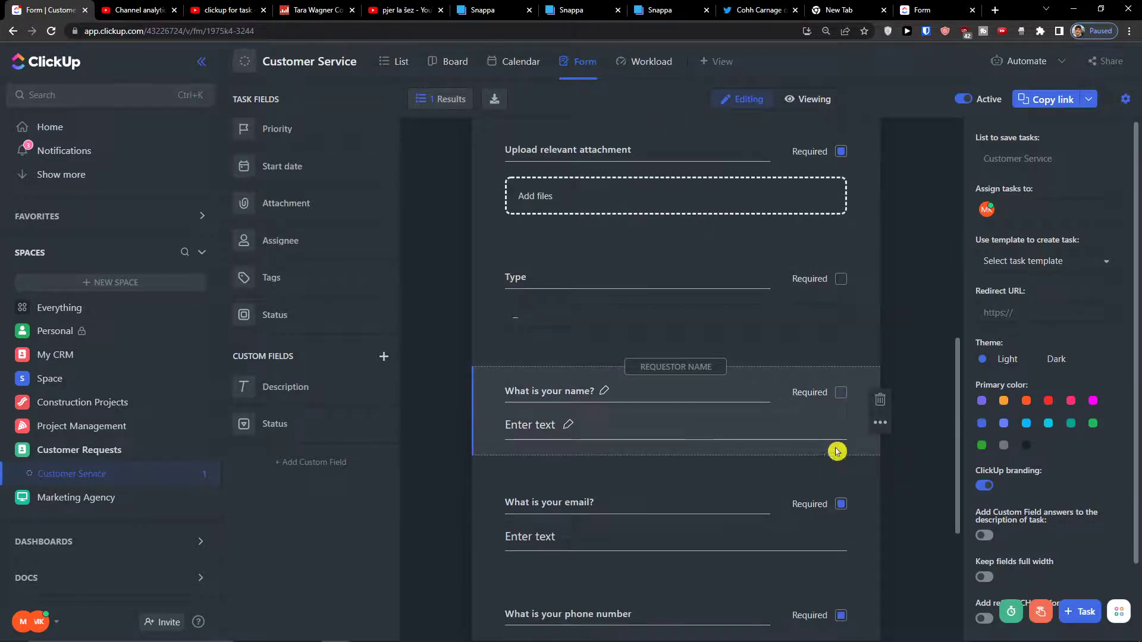
pyautogui.click(842, 502)
pyautogui.click(839, 388)
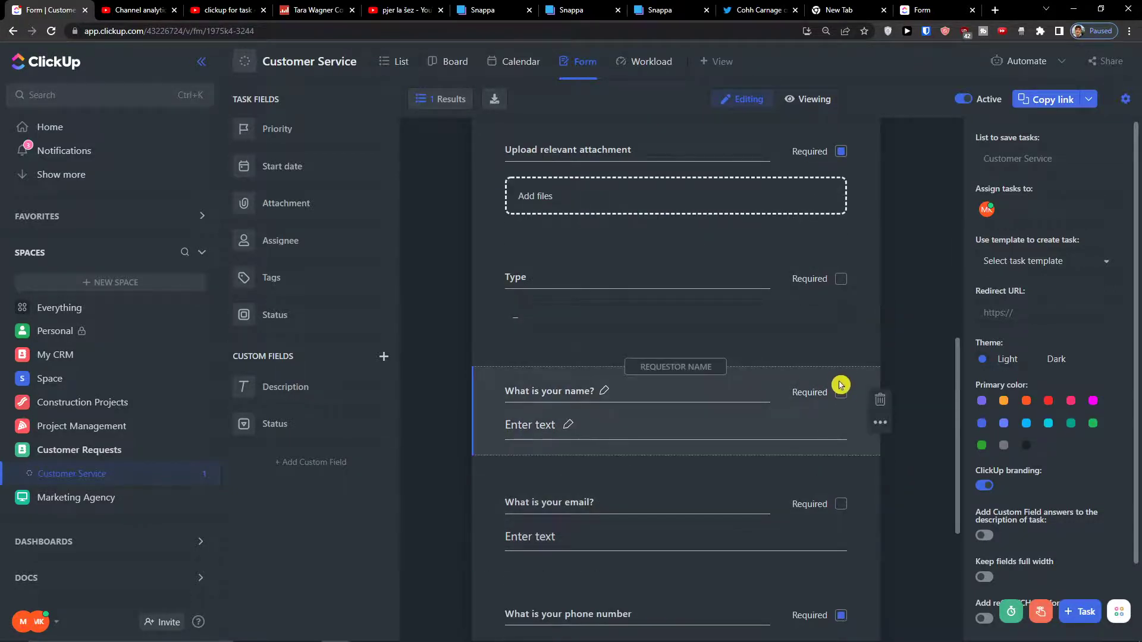
pyautogui.click(839, 395)
# Make the attachment upload and Due date questions optional.
pyautogui.scroll(-2, 845, 509)
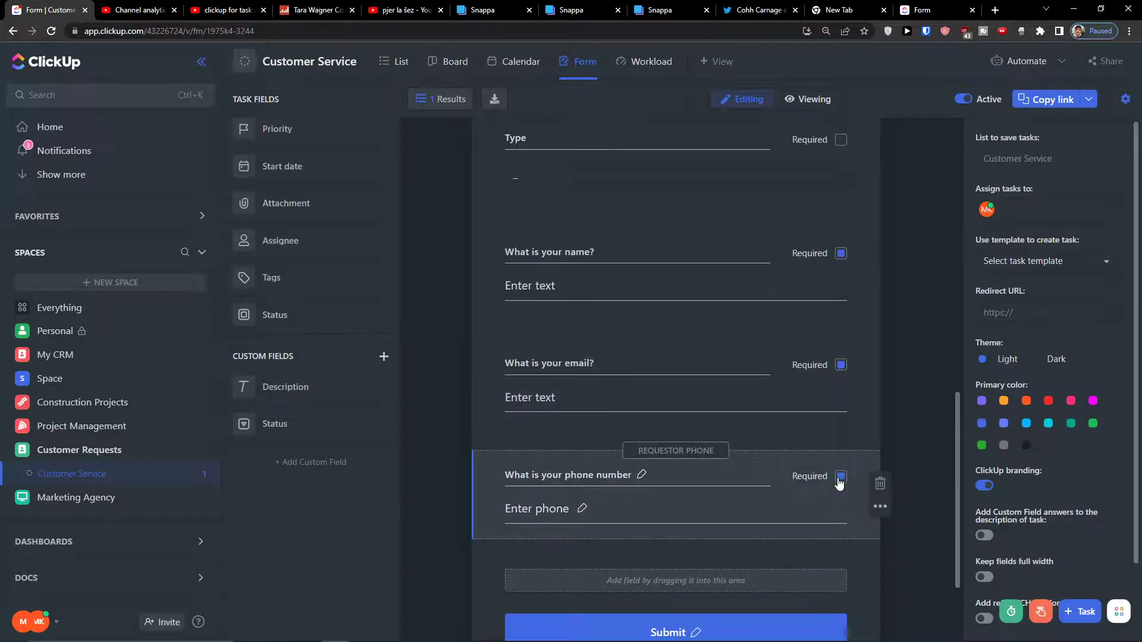
pyautogui.scroll(6, 839, 482)
pyautogui.click(842, 419)
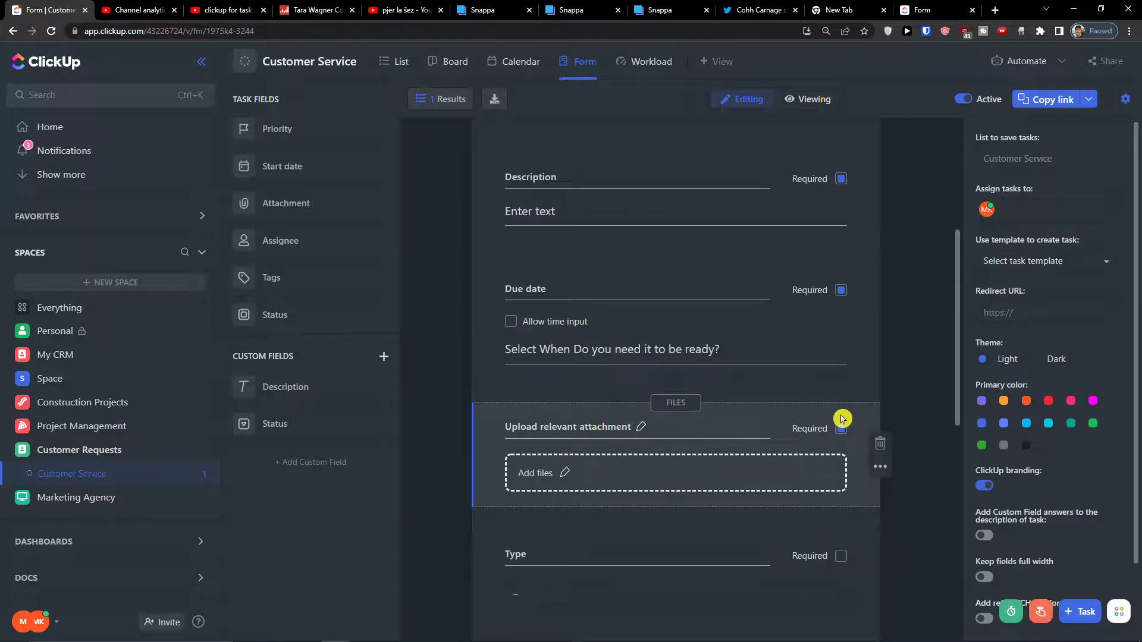
pyautogui.scroll(4, 842, 429)
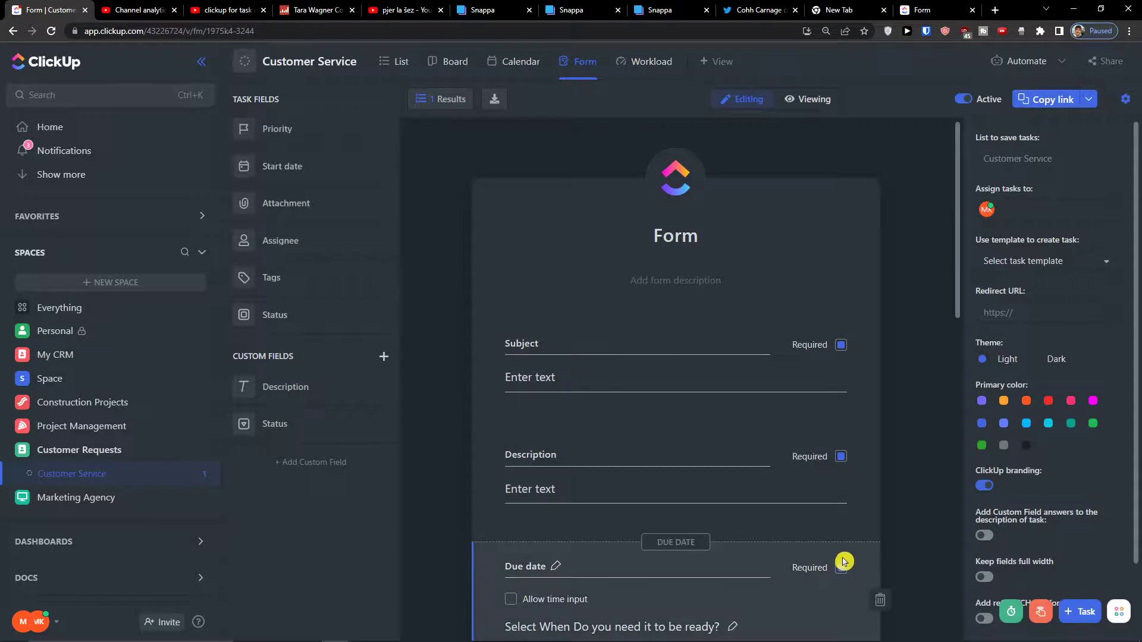
pyautogui.click(841, 569)
pyautogui.scroll(-12, 863, 505)
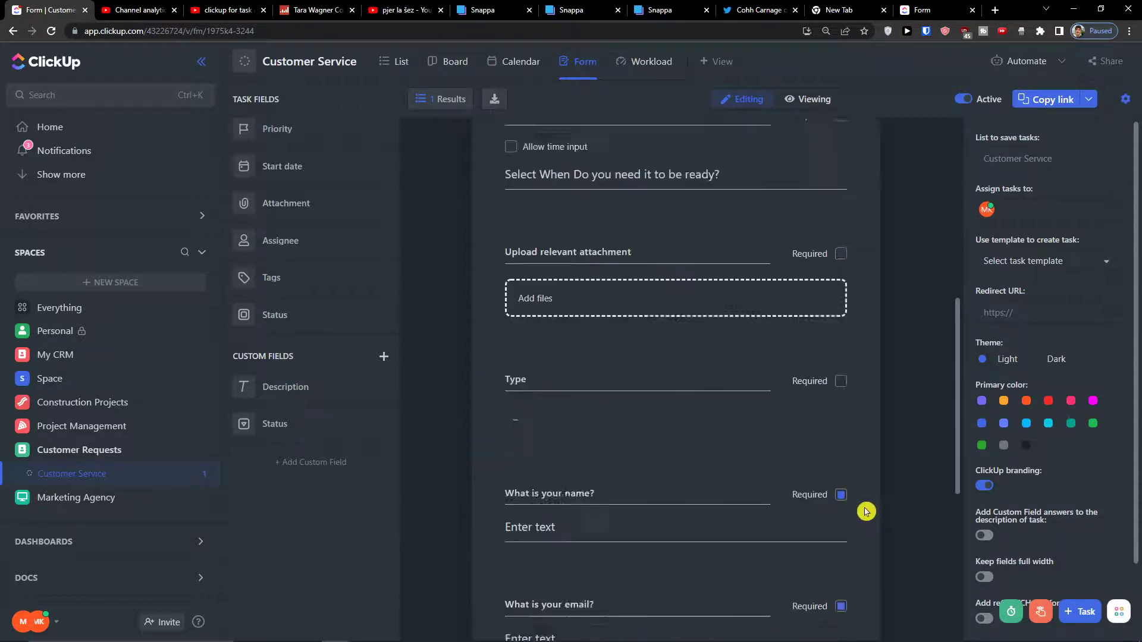
pyautogui.scroll(12, 772, 470)
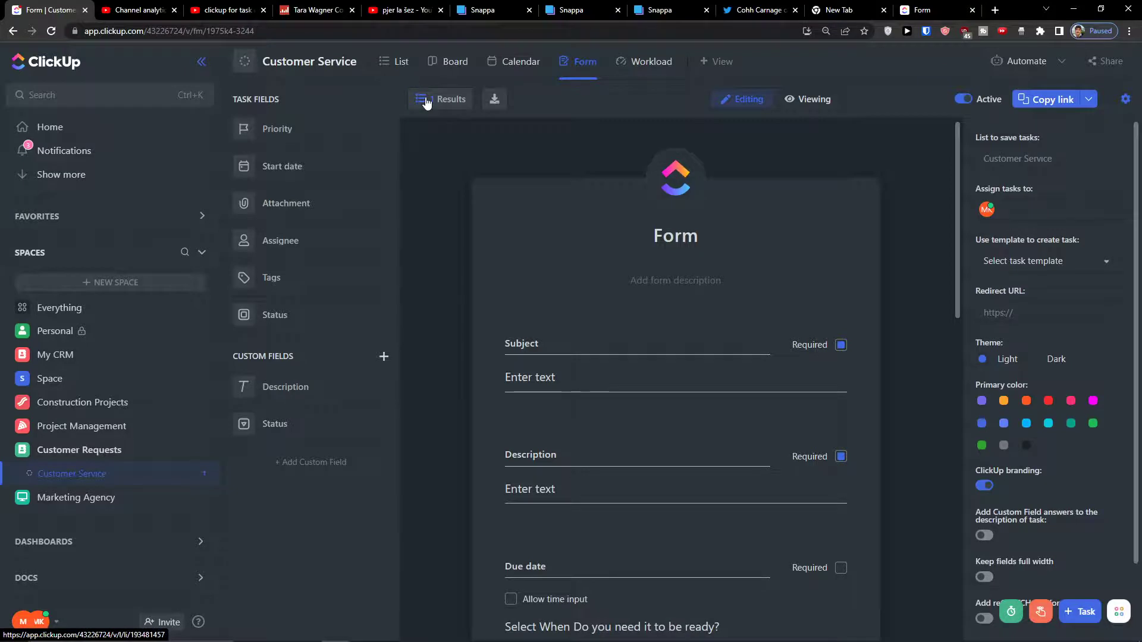
pyautogui.click(397, 59)
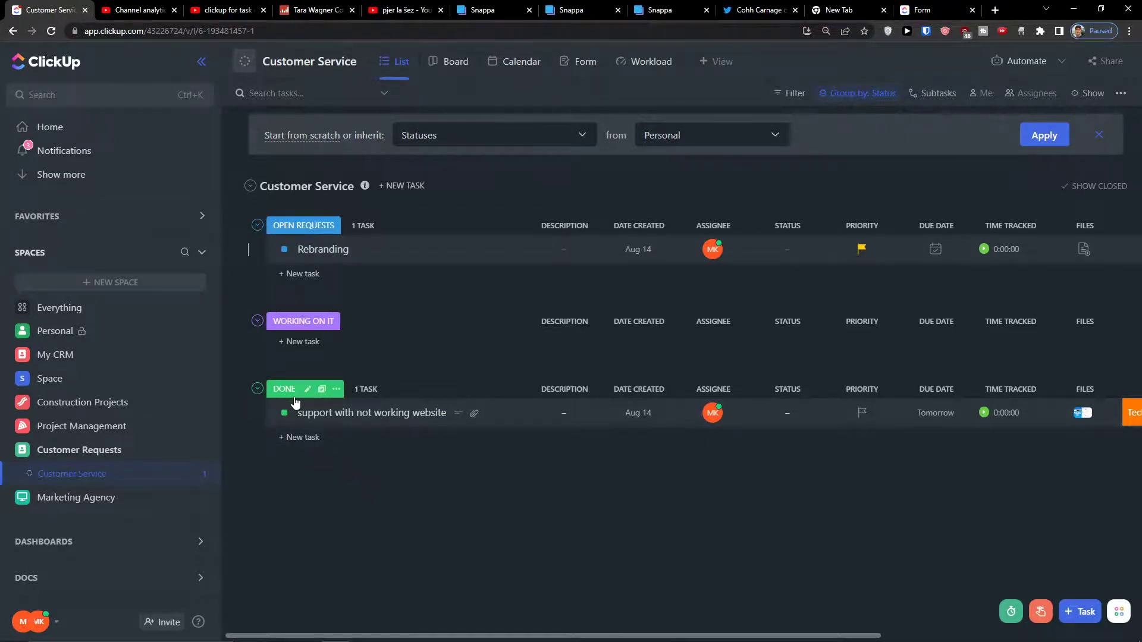
pyautogui.moveTo(362, 288)
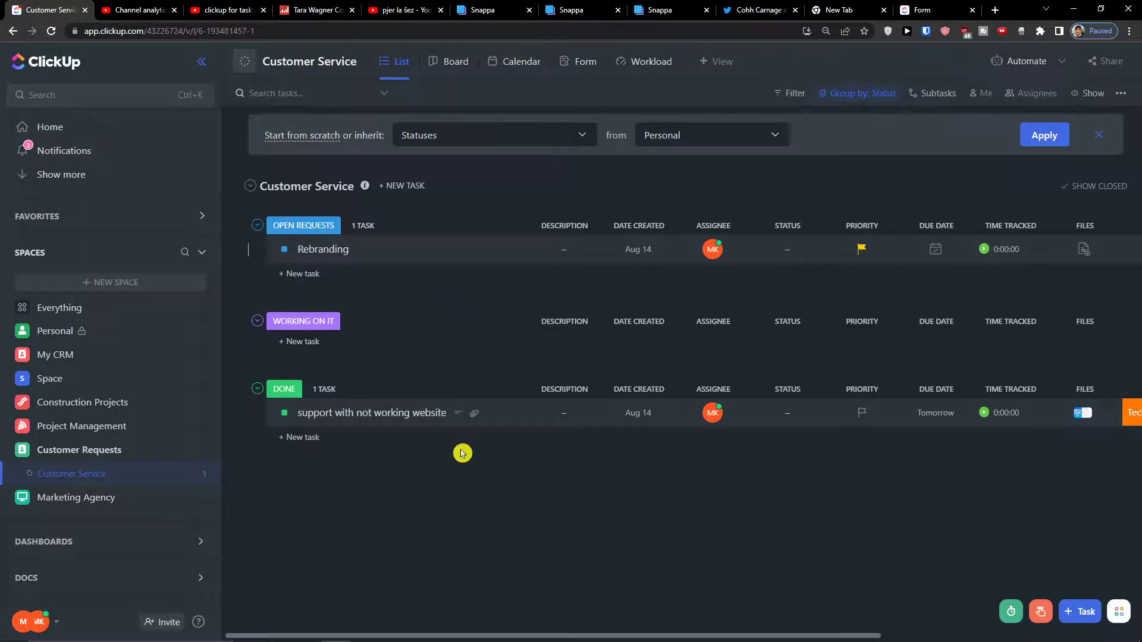
pyautogui.moveTo(529, 638)
pyautogui.hscroll(2, 519, 442)
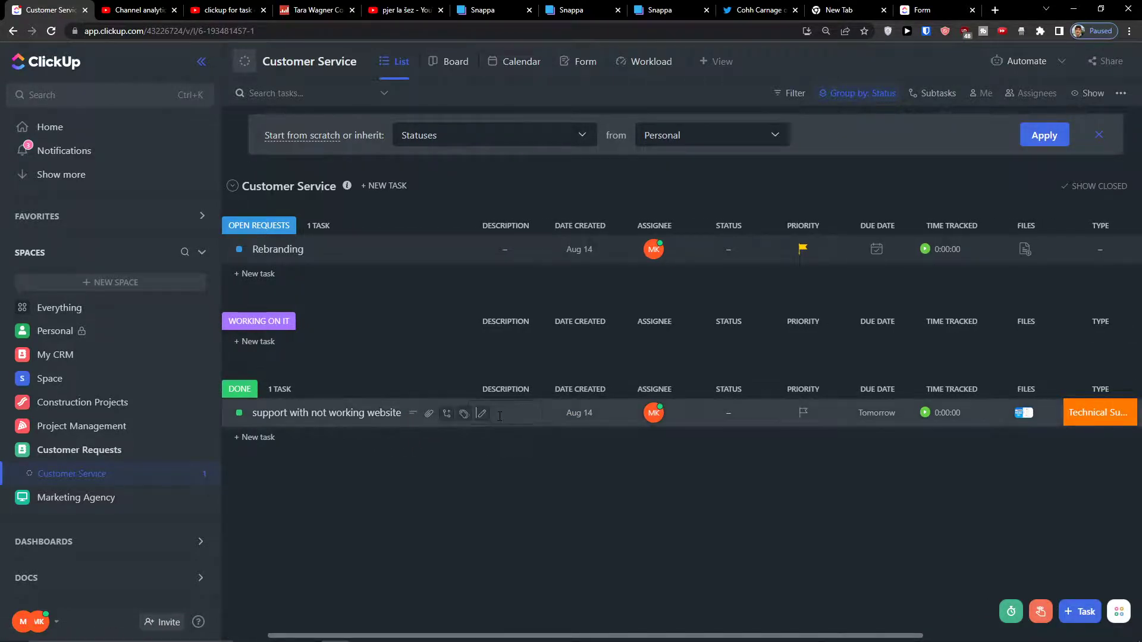
pyautogui.click(361, 410)
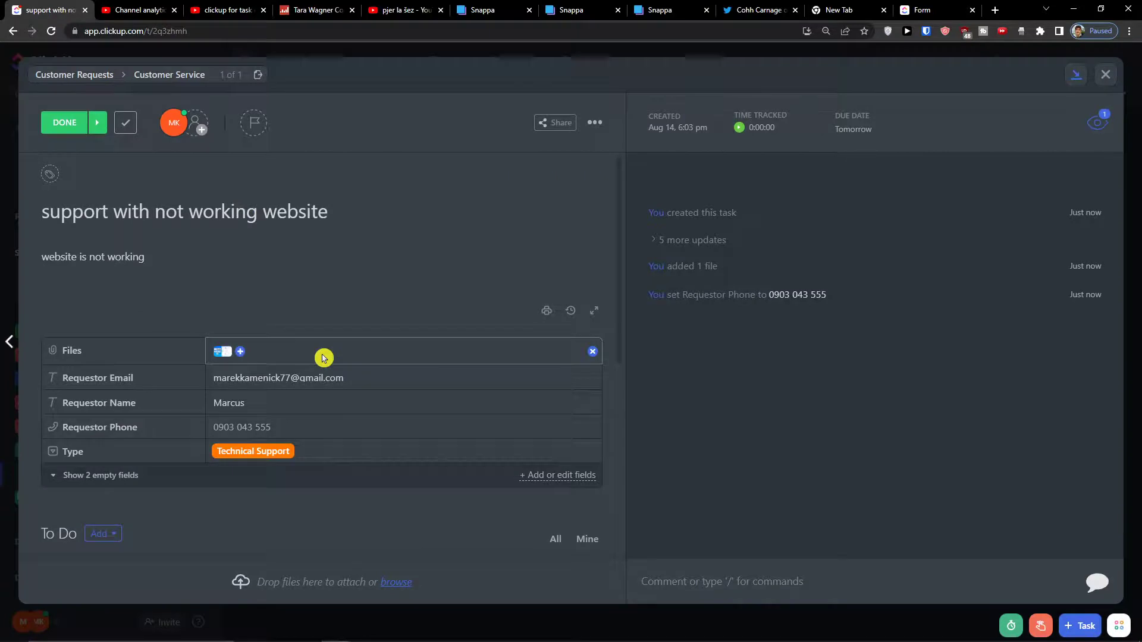
pyautogui.moveTo(151, 256); pyautogui.dragTo(13, 255)
pyautogui.click(91, 265)
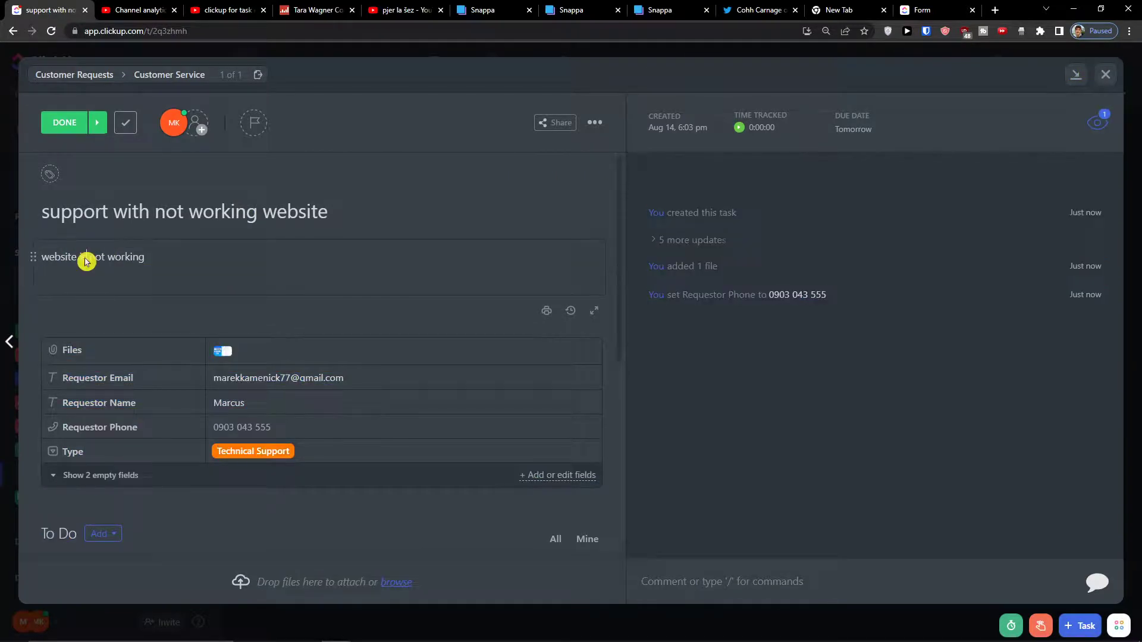
pyautogui.click(1106, 74)
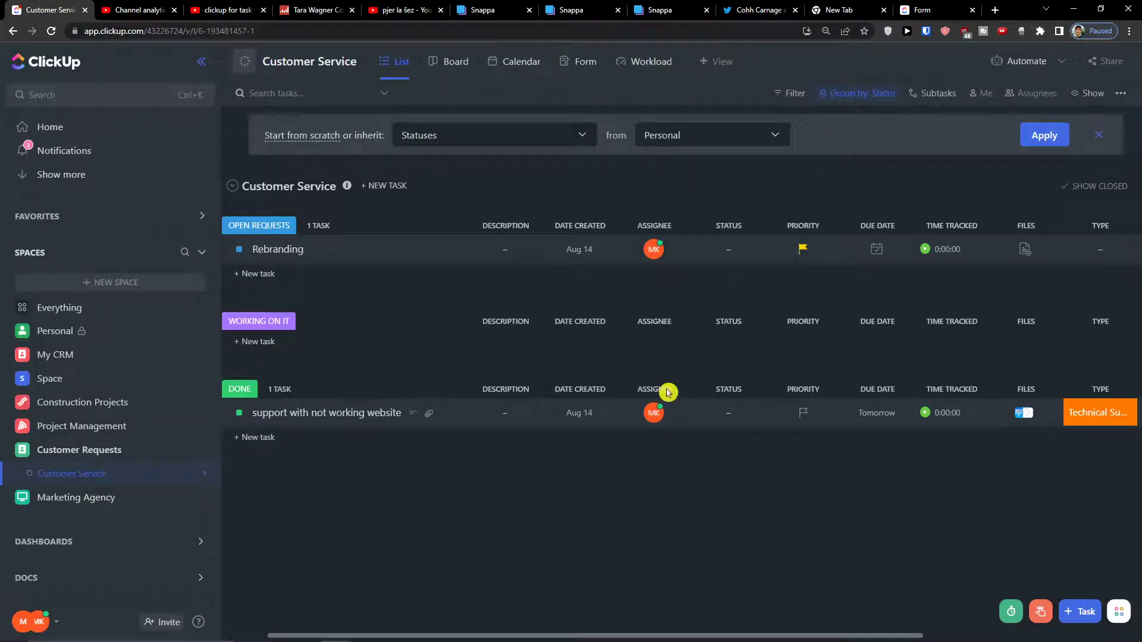
pyautogui.hscroll(5, 523, 512)
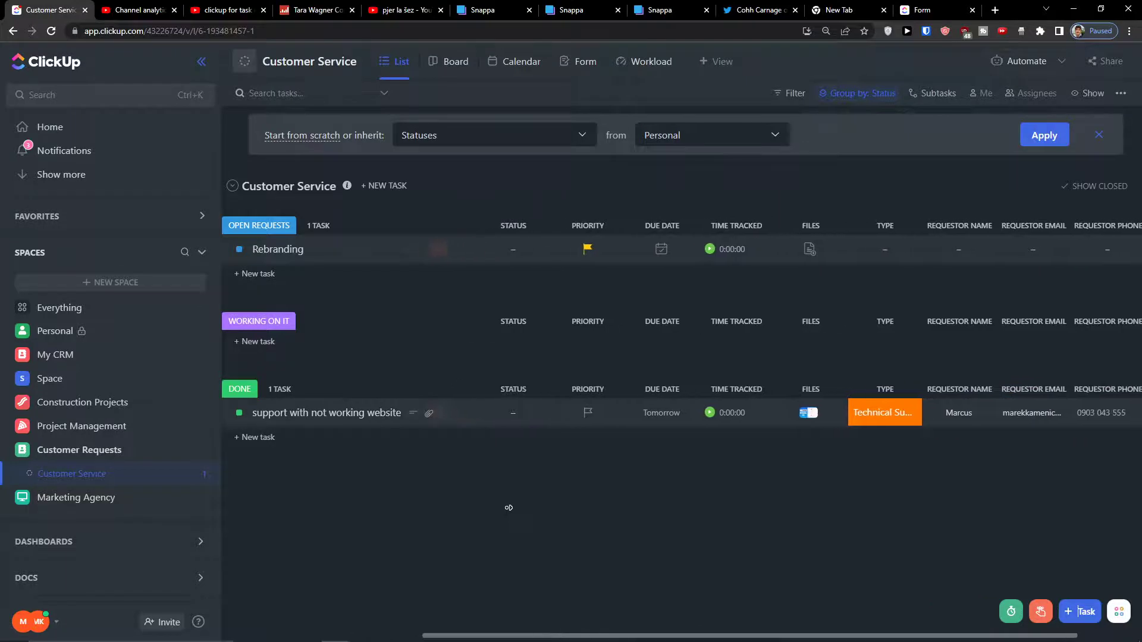
pyautogui.hscroll(1, 526, 505)
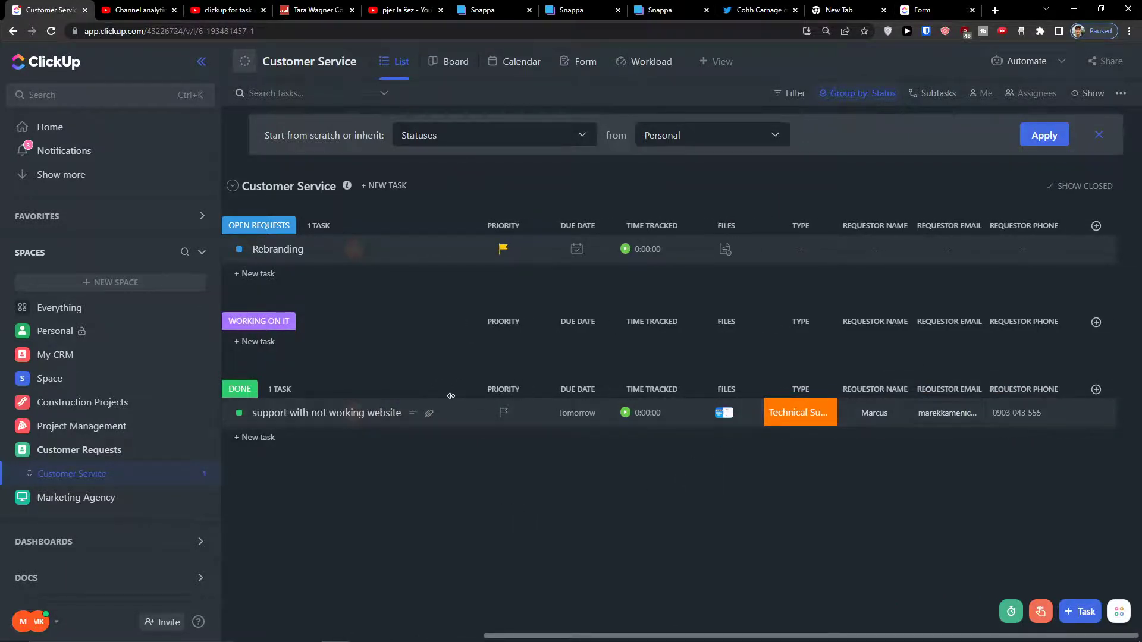
pyautogui.hscroll(-6, 263, 390)
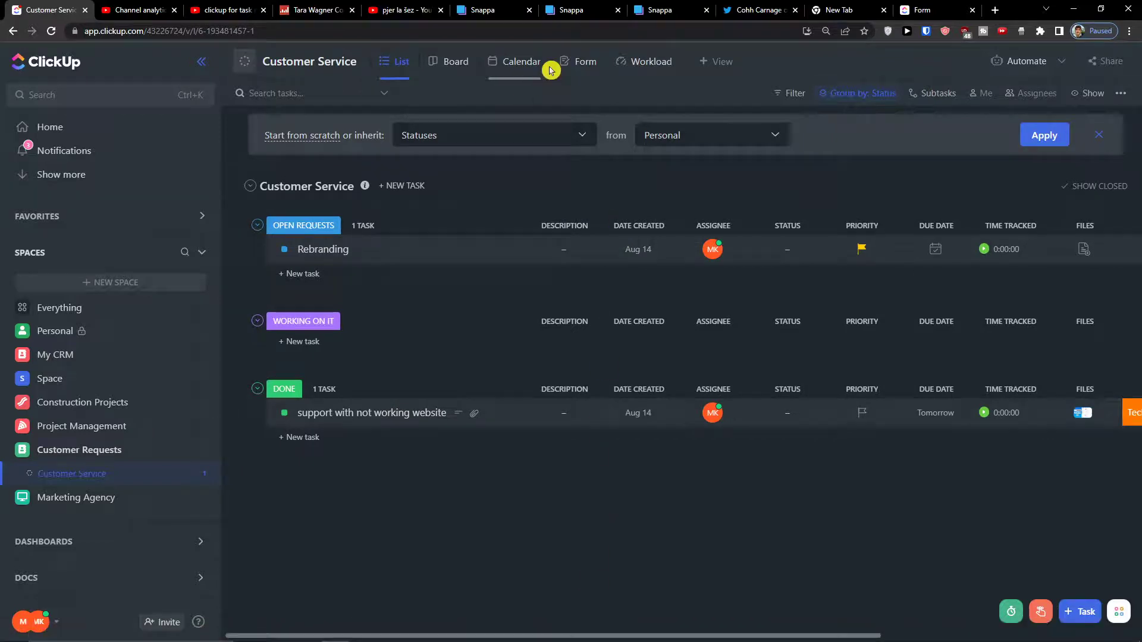
pyautogui.click(568, 64)
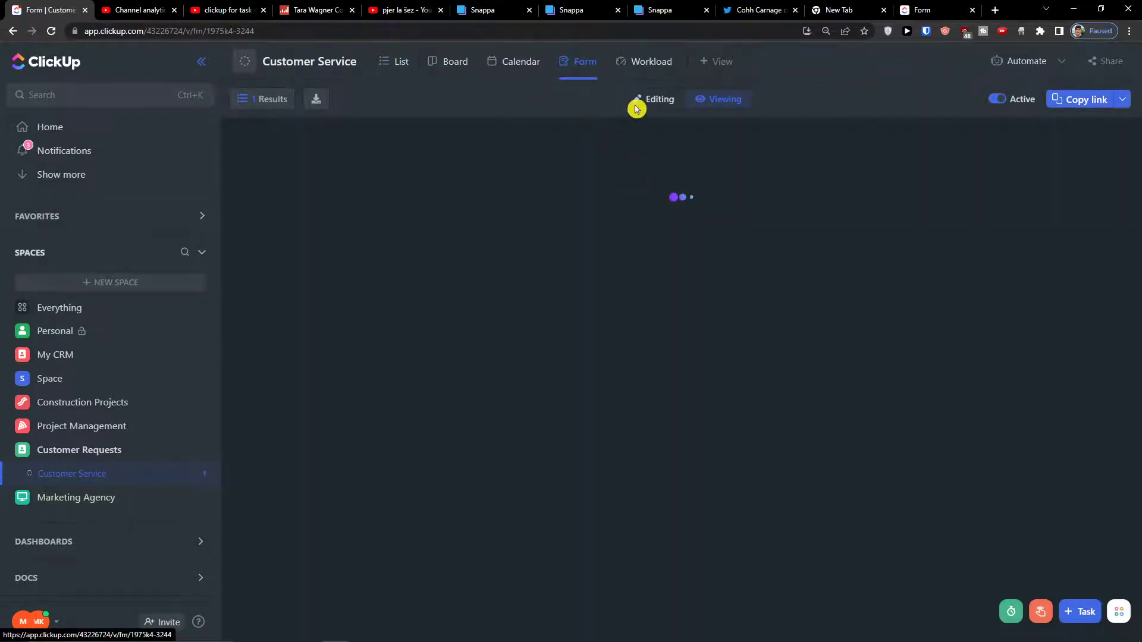
# Delete the Task Description field and drag the Description custom field into the form.
pyautogui.click(652, 100)
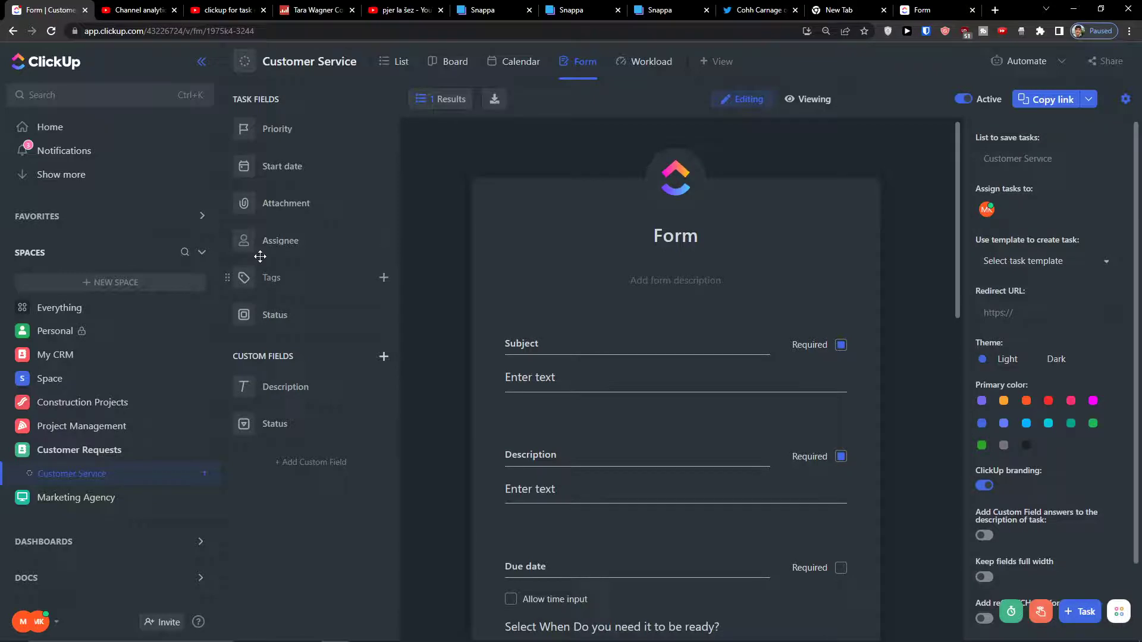
pyautogui.click(523, 438)
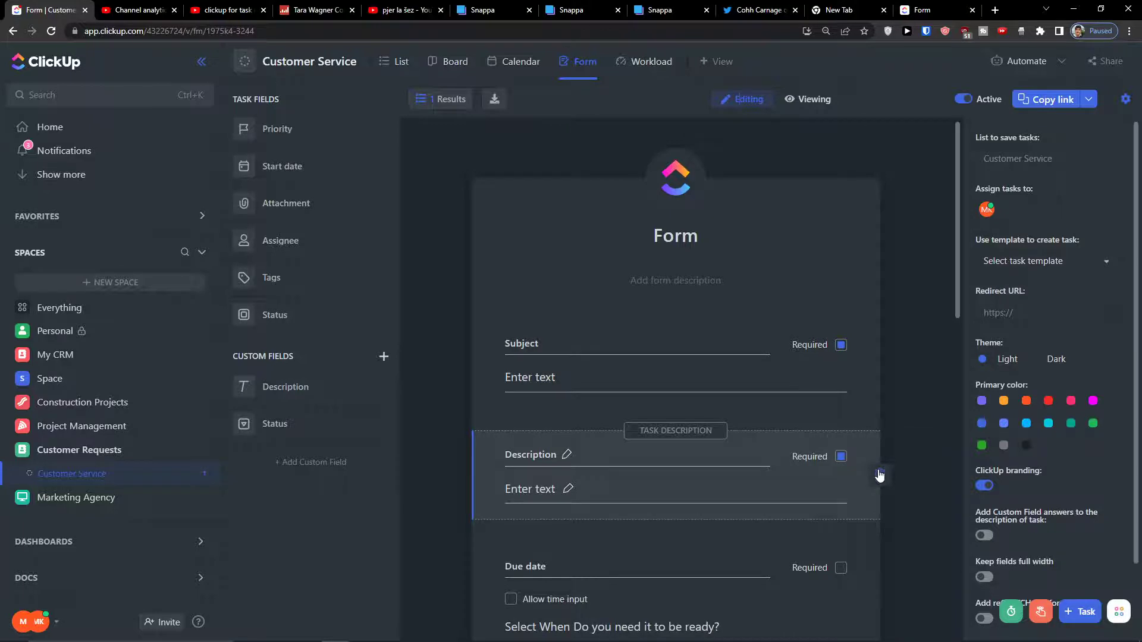
pyautogui.click(879, 475)
pyautogui.moveTo(326, 436); pyautogui.dragTo(604, 440)
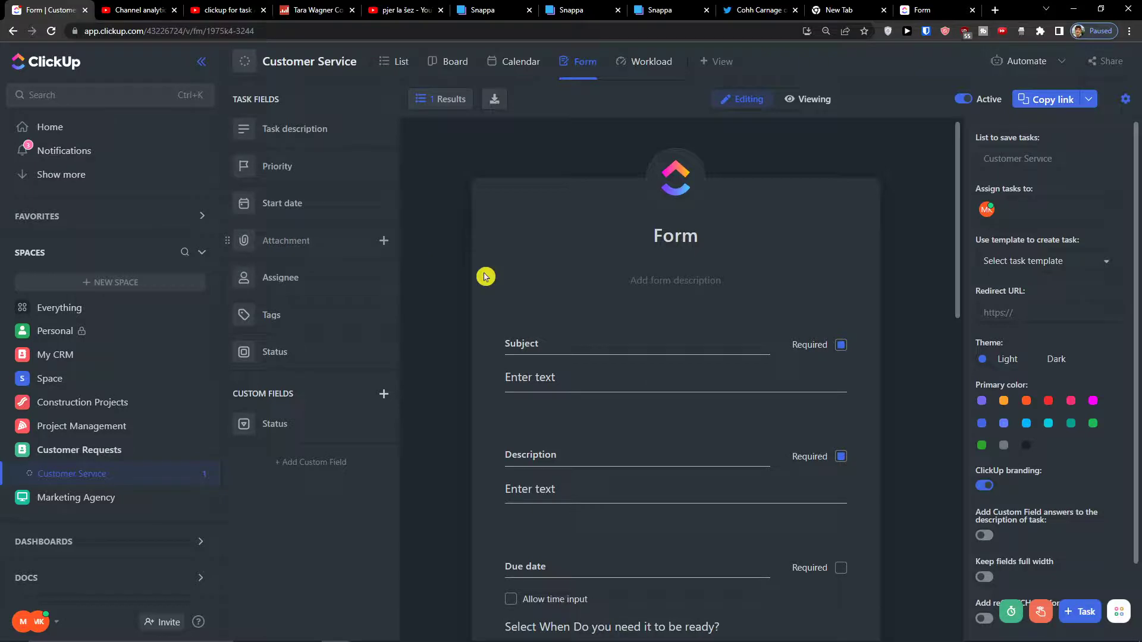
pyautogui.scroll(-9, 540, 327)
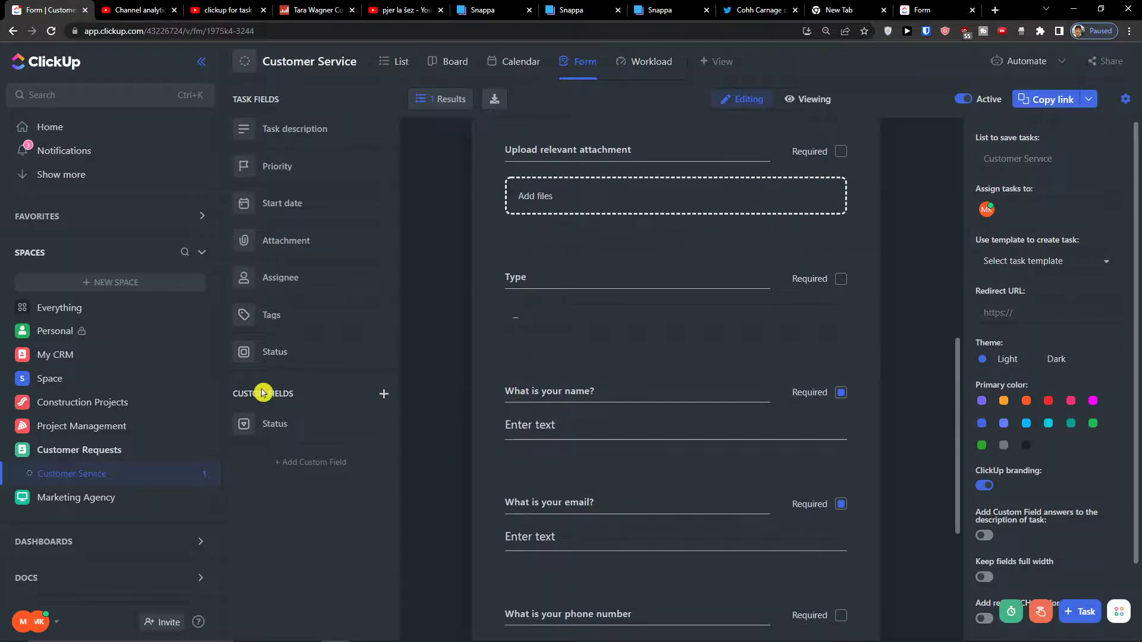
pyautogui.scroll(10, 566, 393)
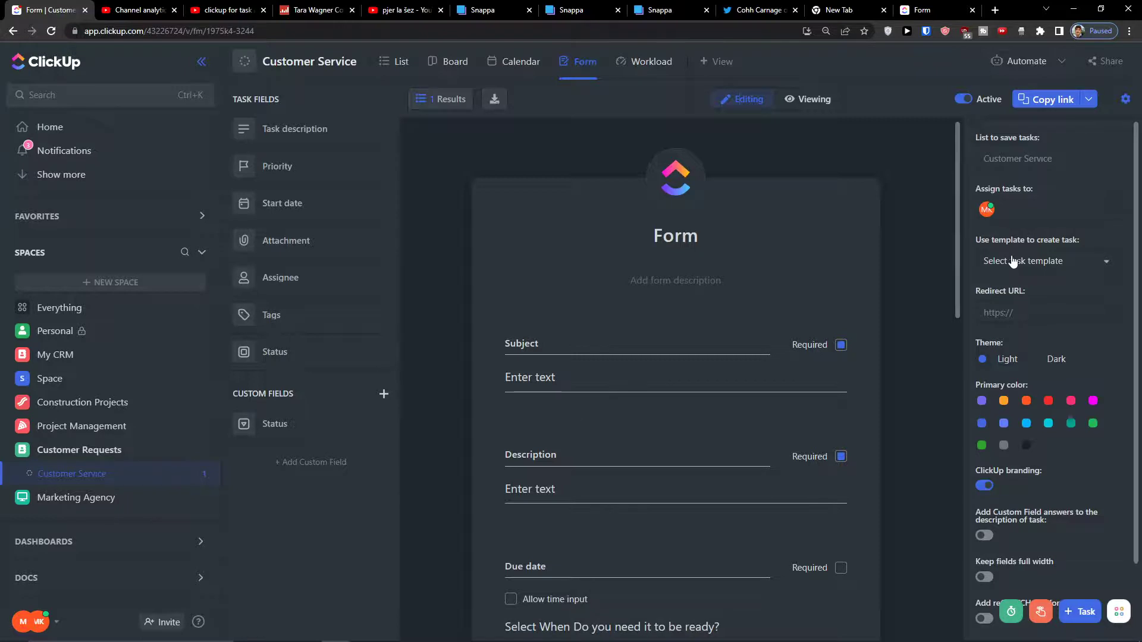
# Review the form settings, expand the thank-you message options, and open sharing settings.
pyautogui.moveTo(1011, 158)
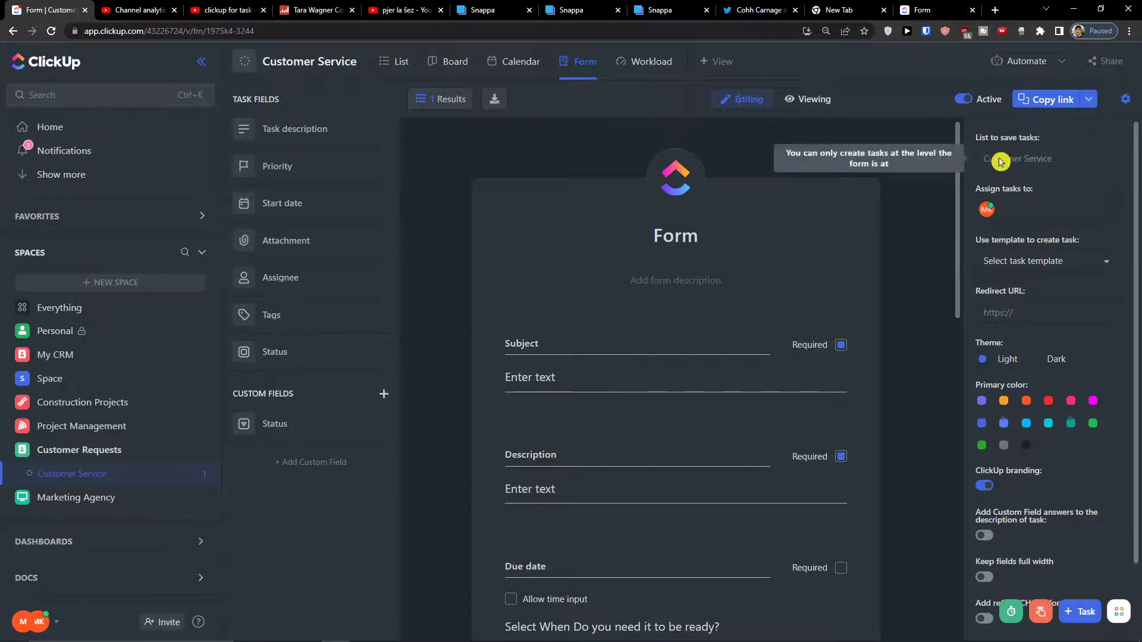
pyautogui.scroll(-2, 1011, 202)
pyautogui.scroll(-1, 494, 380)
pyautogui.scroll(-12, 494, 380)
pyautogui.click(717, 589)
pyautogui.scroll(-2, 704, 587)
pyautogui.click(697, 479)
pyautogui.scroll(15, 700, 479)
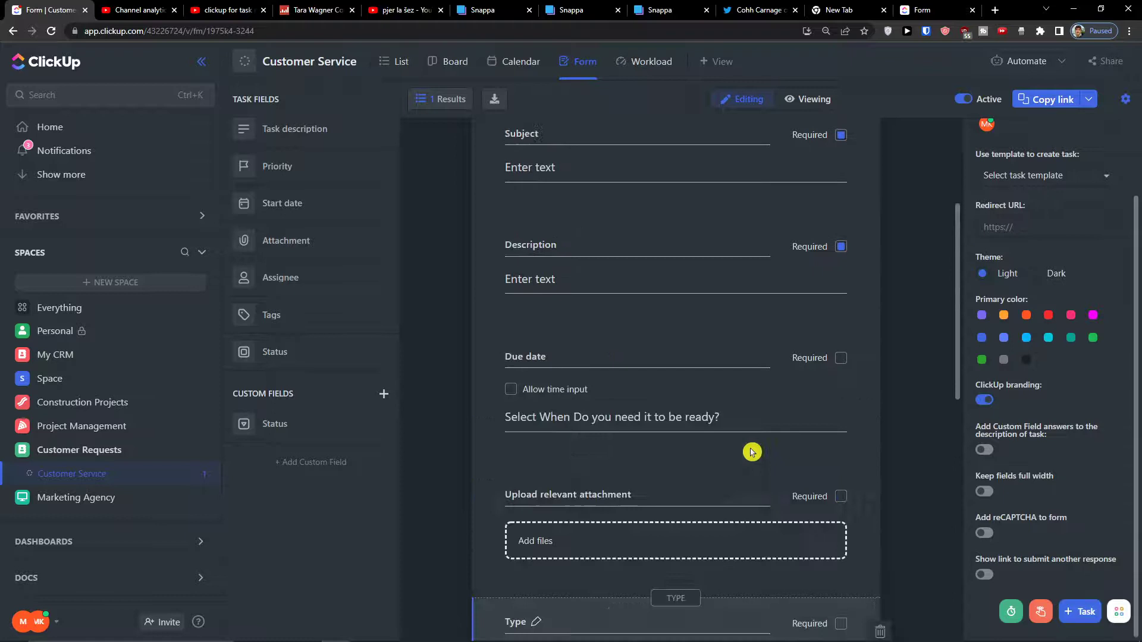
pyautogui.scroll(2, 1138, 196)
pyautogui.click(1092, 100)
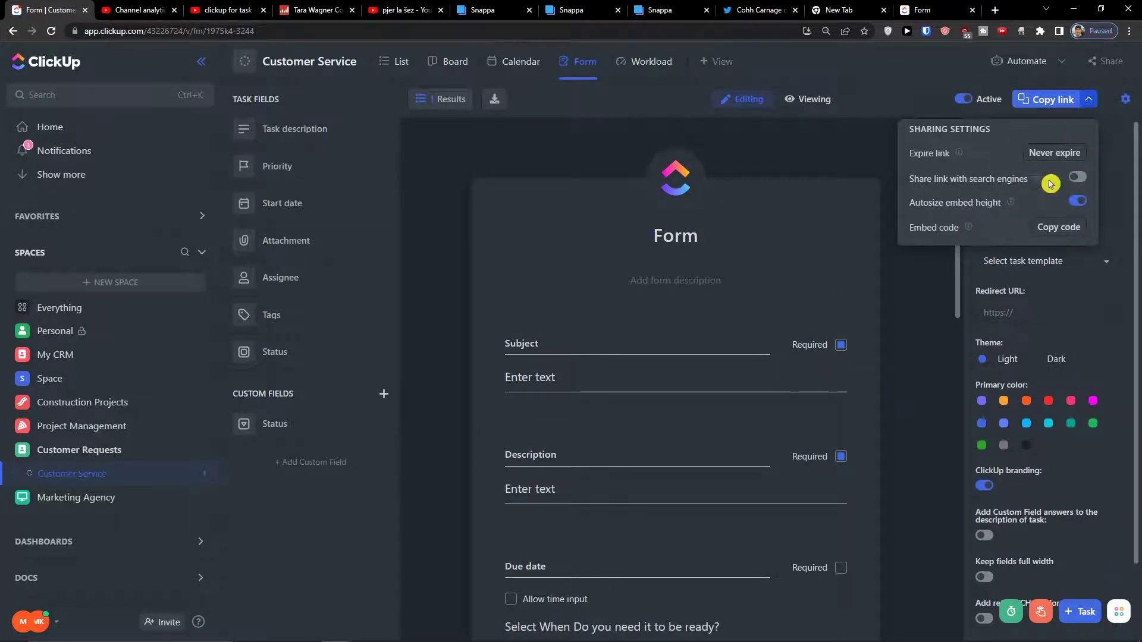
# Close the sharing settings, hide and reshow the settings panel, then reload the Form view via List.
pyautogui.click(951, 287)
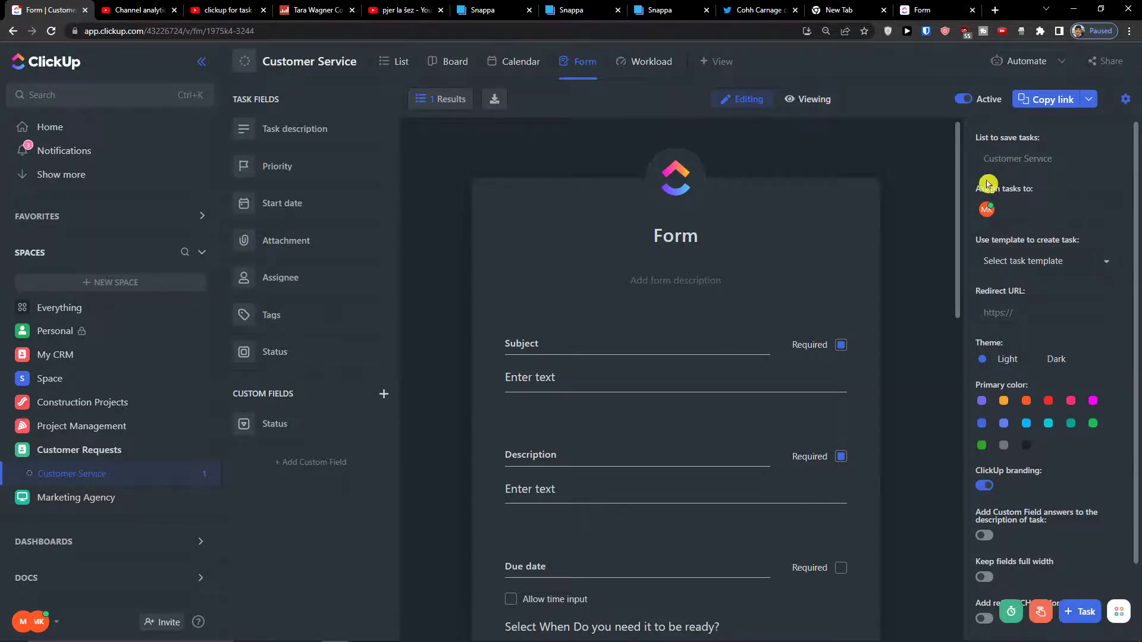
pyautogui.moveTo(1006, 156)
pyautogui.click(1125, 100)
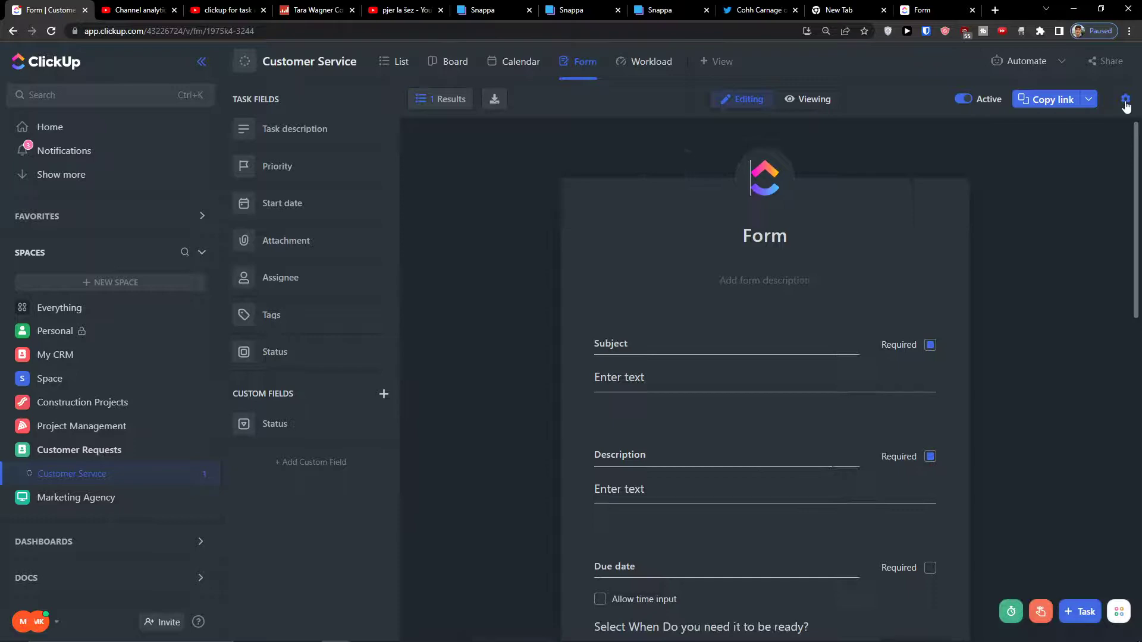
pyautogui.scroll(-10, 904, 286)
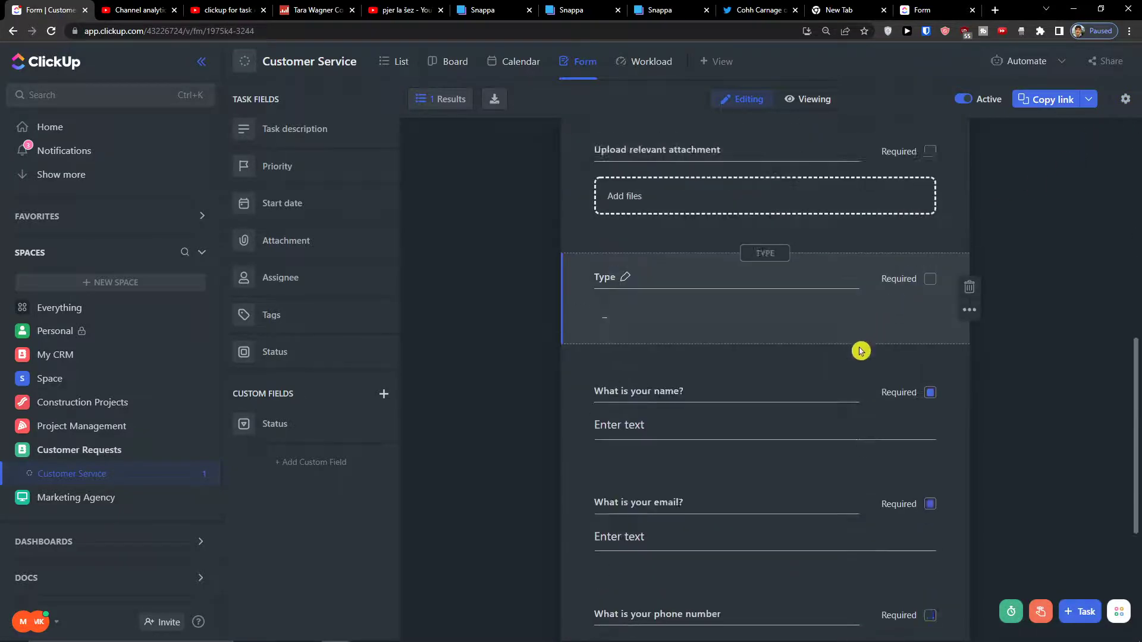
pyautogui.scroll(2, 813, 383)
pyautogui.click(1119, 97)
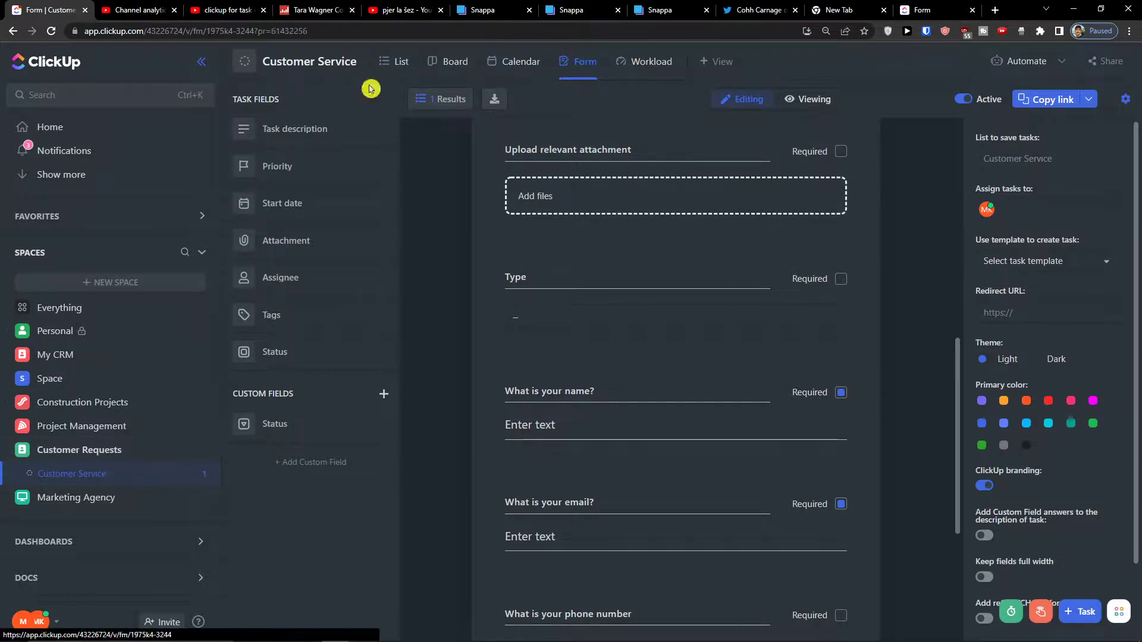
pyautogui.click(385, 60)
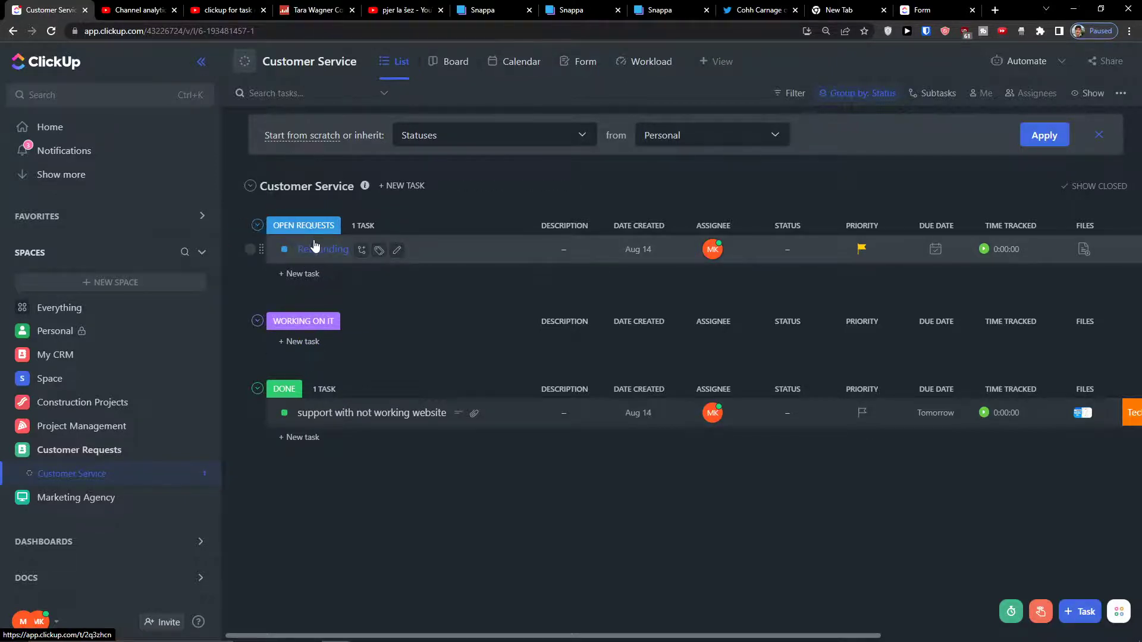
pyautogui.click(568, 63)
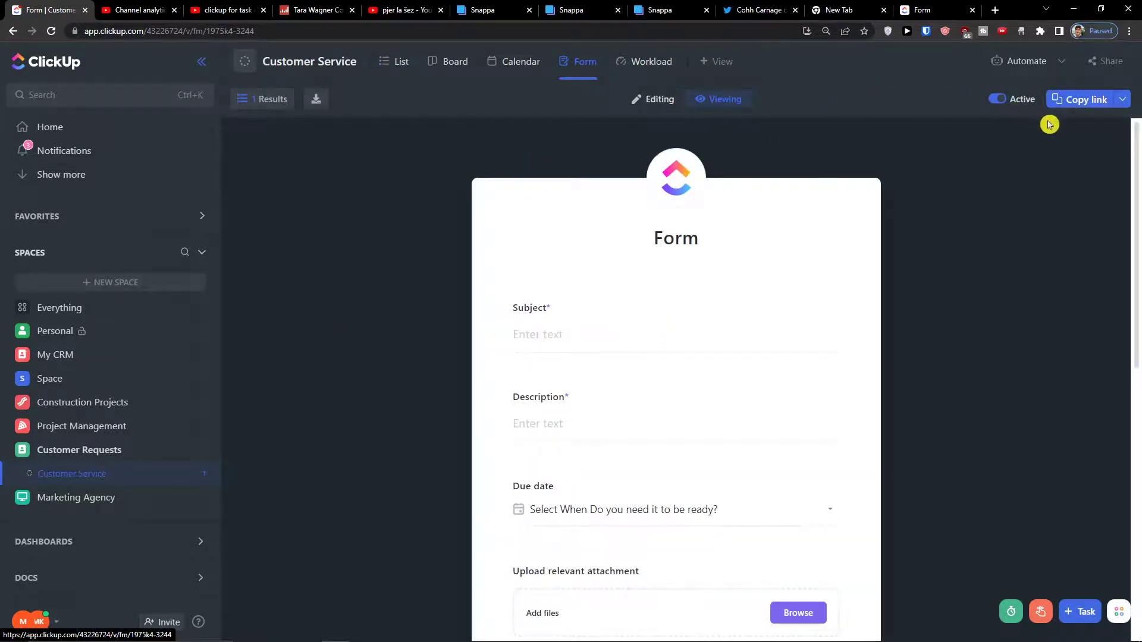
# Turn the form off and back on, enter editing, and clear the default assignee.
pyautogui.click(996, 100)
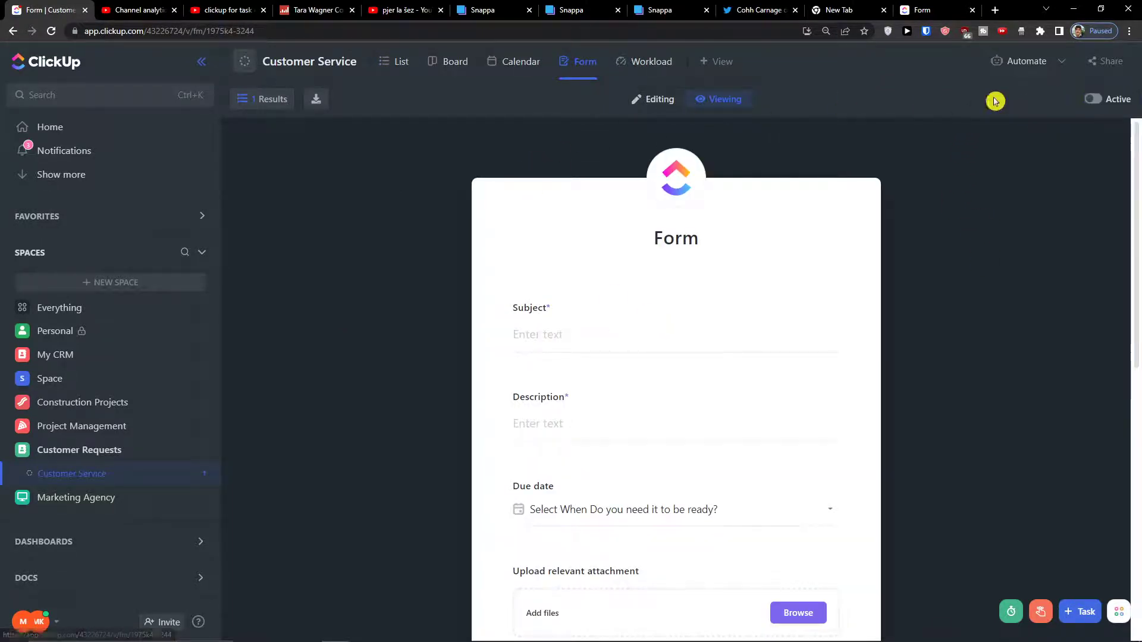
pyautogui.click(1093, 99)
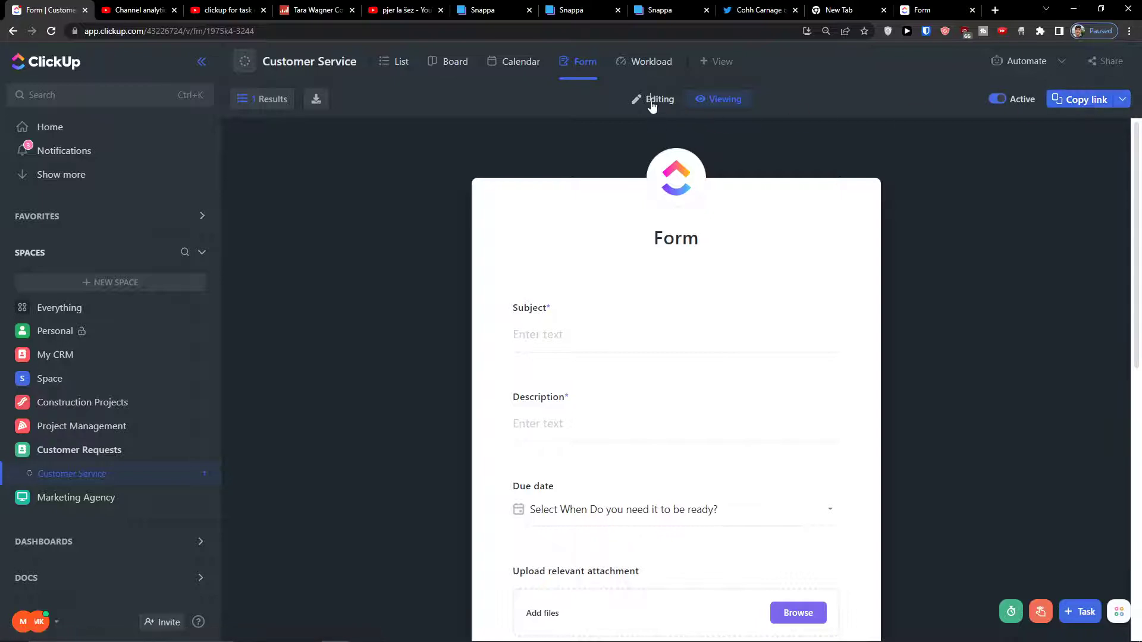
pyautogui.click(653, 101)
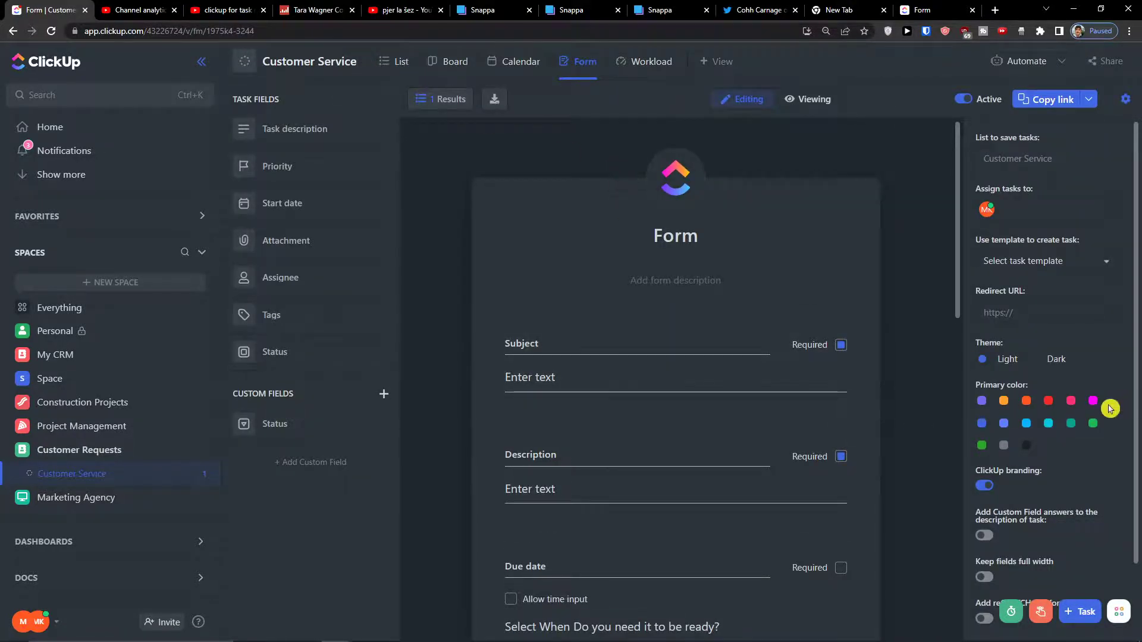
pyautogui.click(988, 207)
pyautogui.click(990, 209)
pyautogui.click(975, 204)
pyautogui.click(1003, 162)
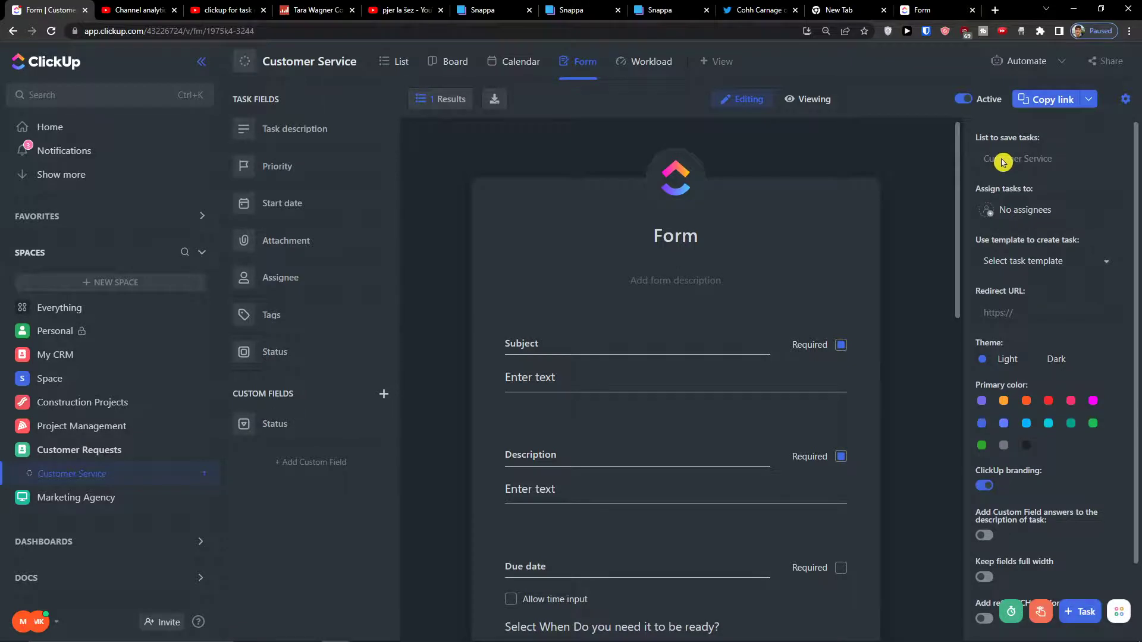
pyautogui.moveTo(988, 164)
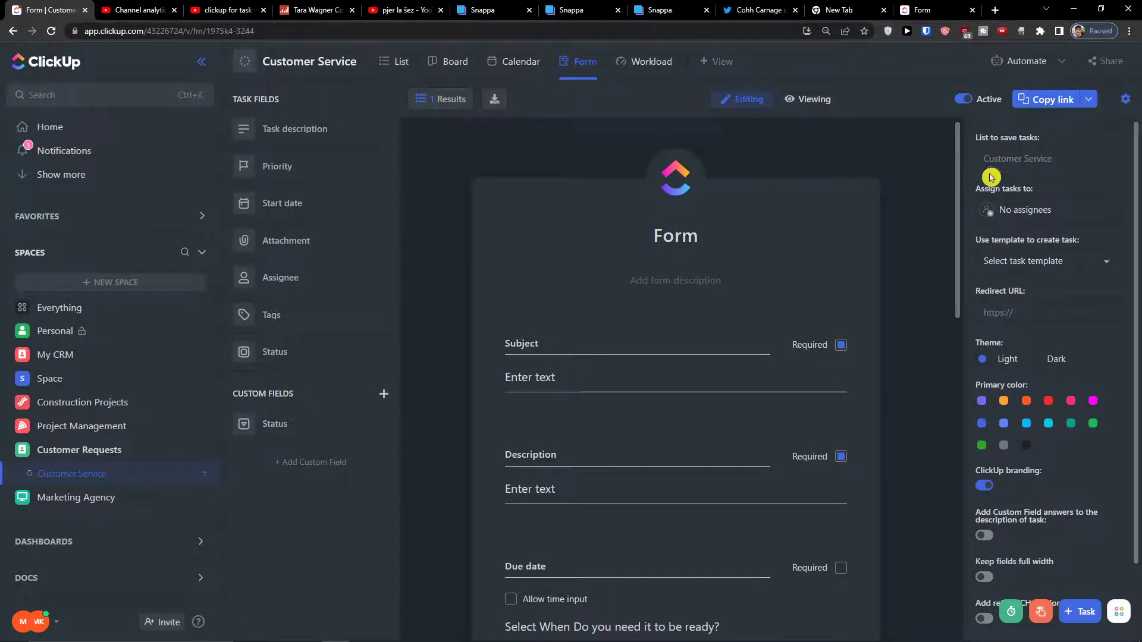
# Browse the task templates without picking one, then switch to the Customer Service task list.
pyautogui.click(1109, 265)
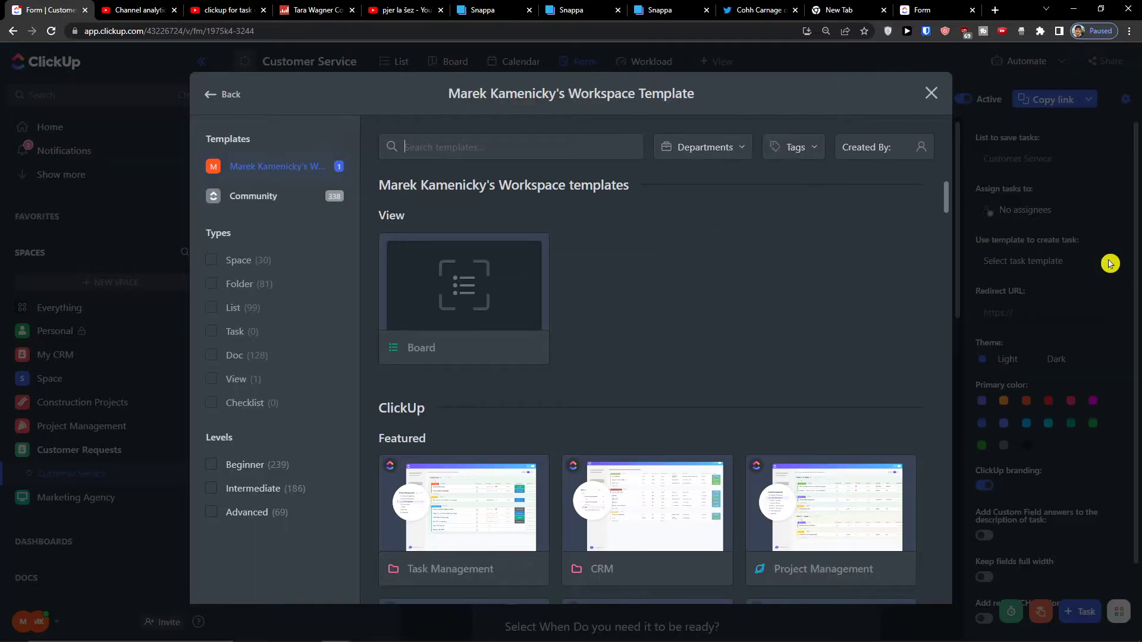
pyautogui.scroll(-5, 733, 288)
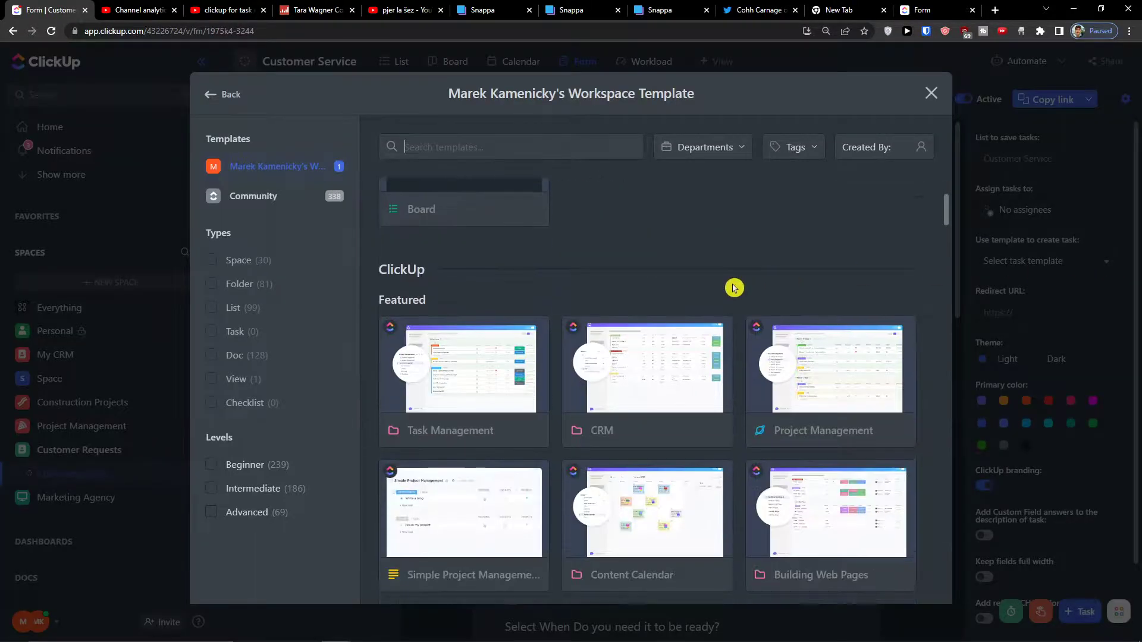
pyautogui.scroll(5, 734, 287)
pyautogui.scroll(-10, 818, 301)
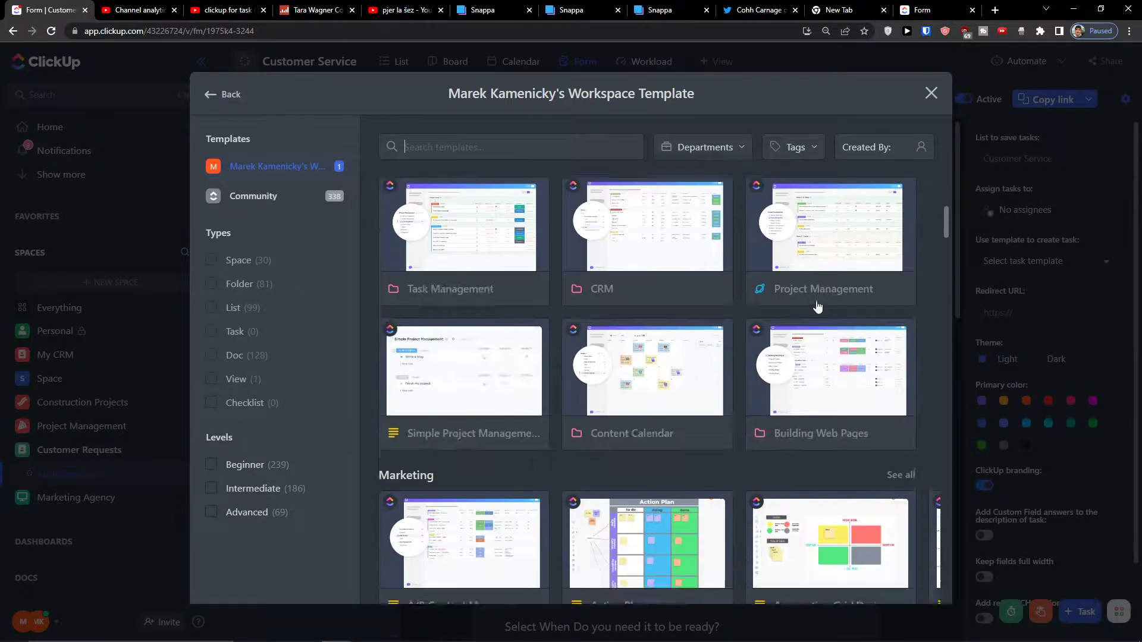
pyautogui.scroll(10, 818, 301)
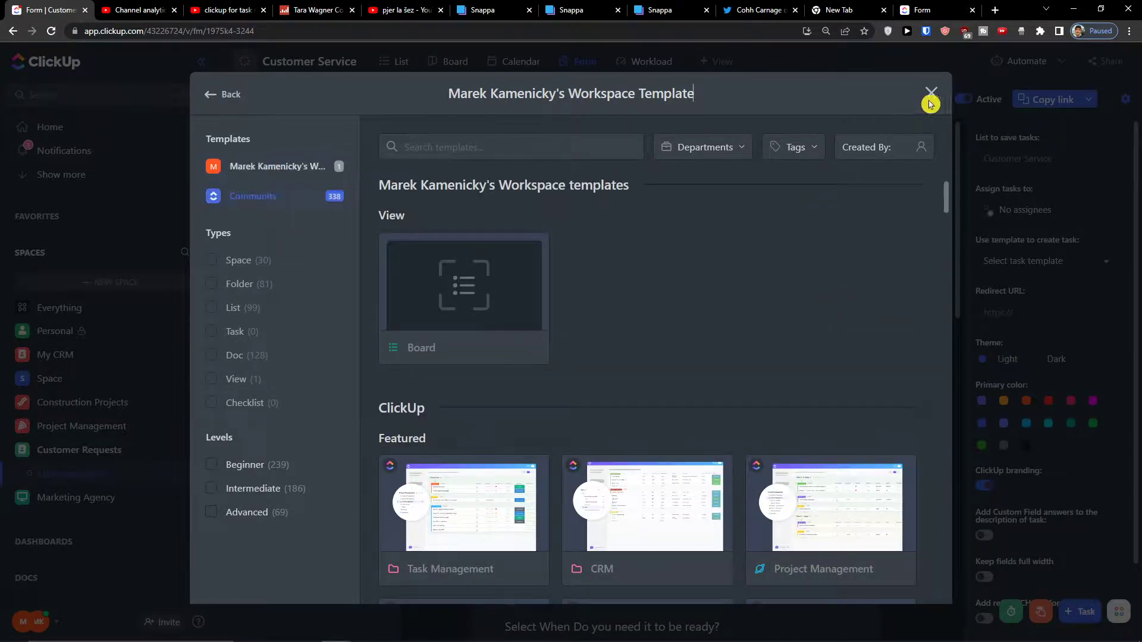
pyautogui.click(931, 96)
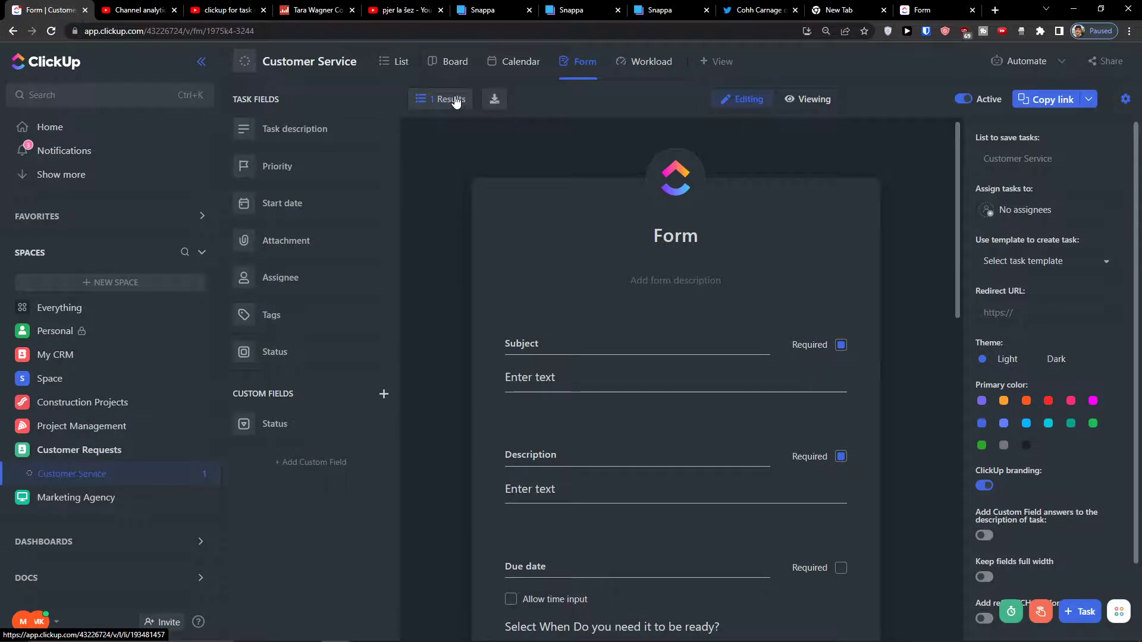
pyautogui.click(455, 101)
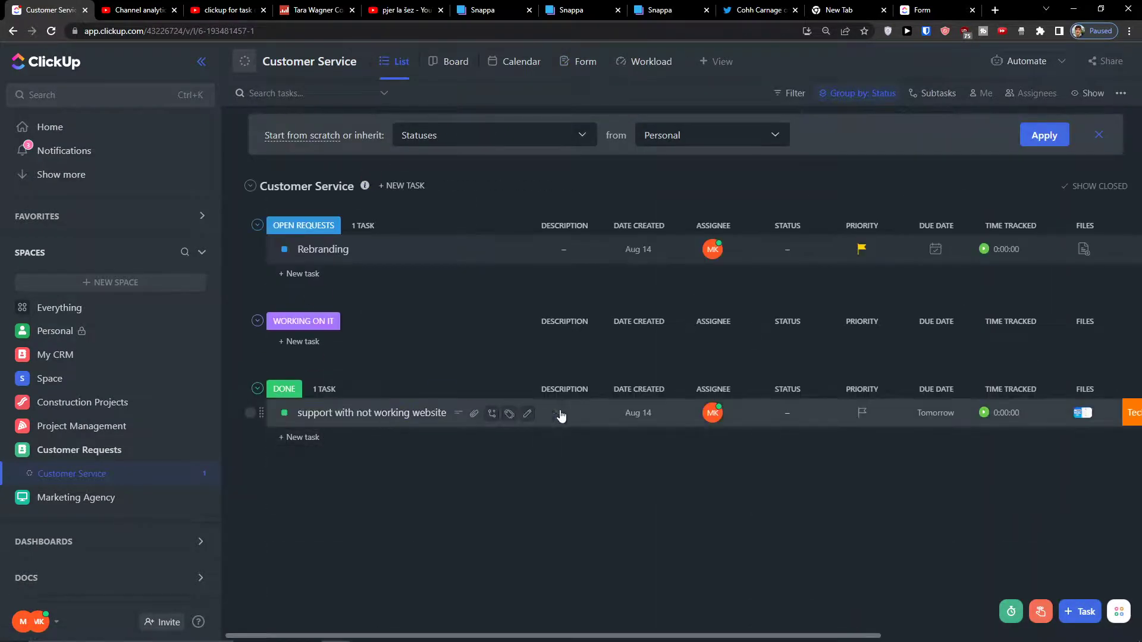
# Drag the 'support with not working website' task from Done into Open Requests.
pyautogui.moveTo(267, 418); pyautogui.dragTo(262, 357)
pyautogui.moveTo(255, 415); pyautogui.dragTo(268, 269)
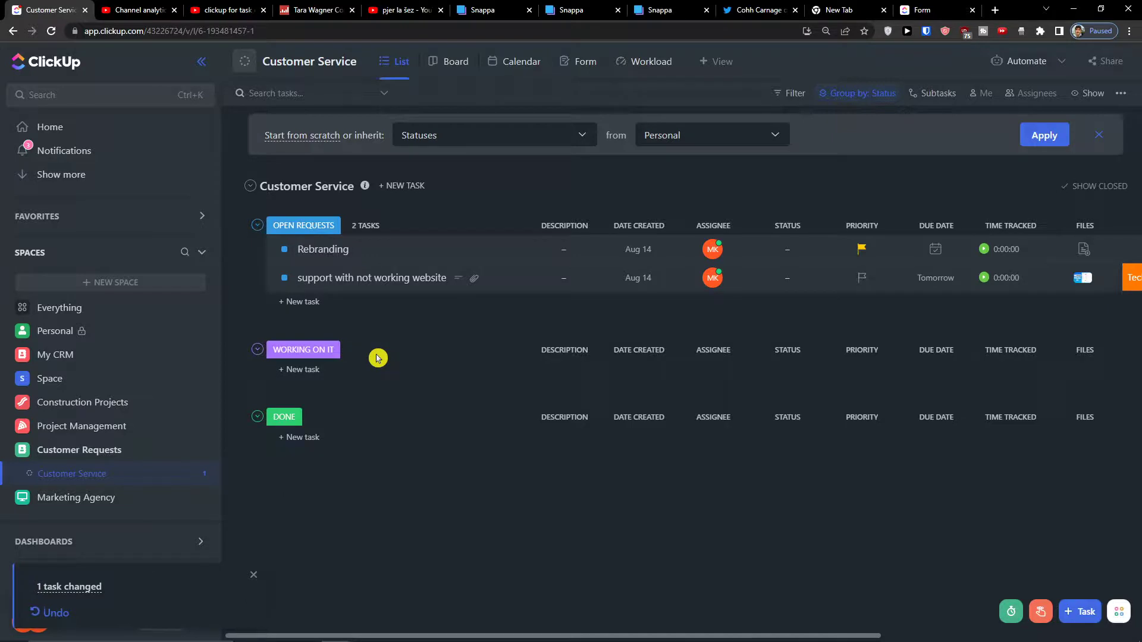
pyautogui.click(367, 64)
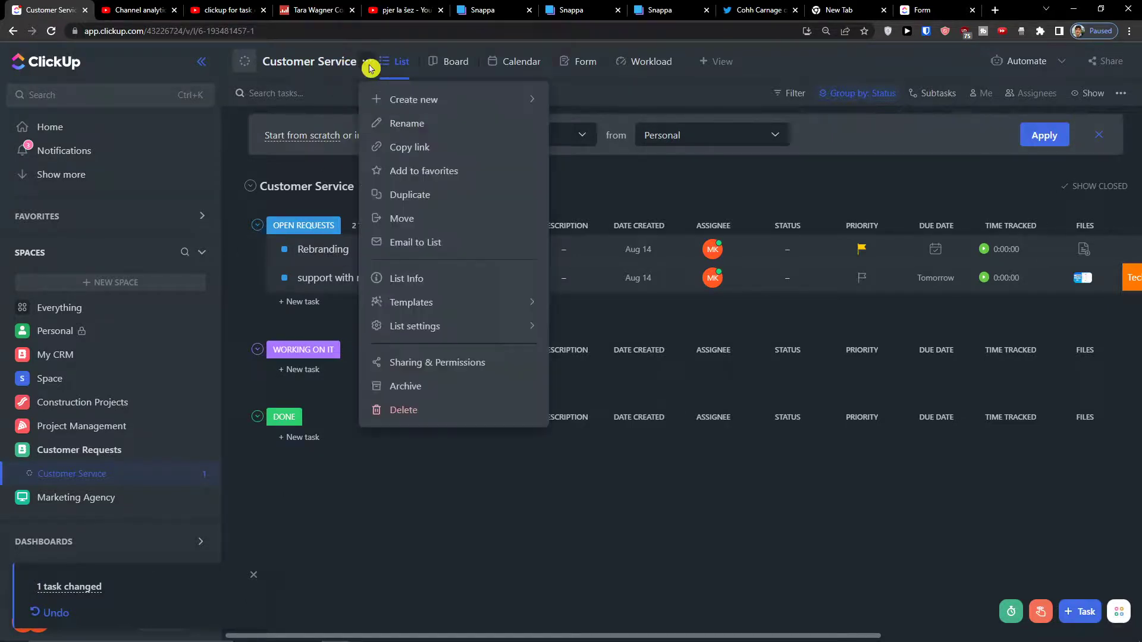
# Open the list's status editor and rename the third status to DONE.
pyautogui.click(440, 269)
pyautogui.click(456, 321)
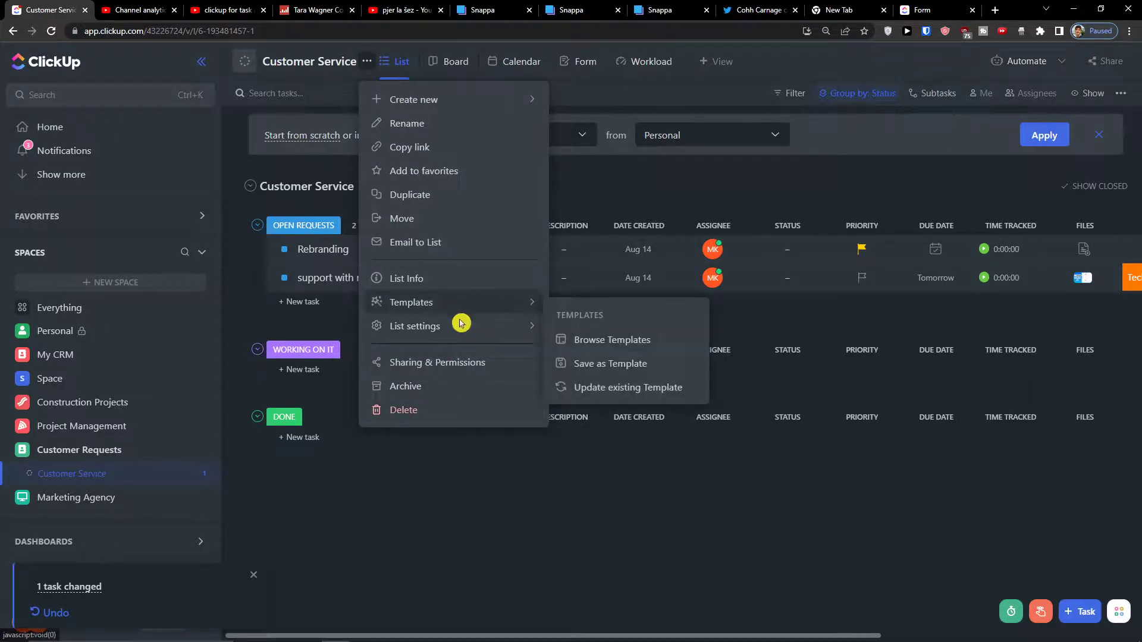
pyautogui.moveTo(464, 328)
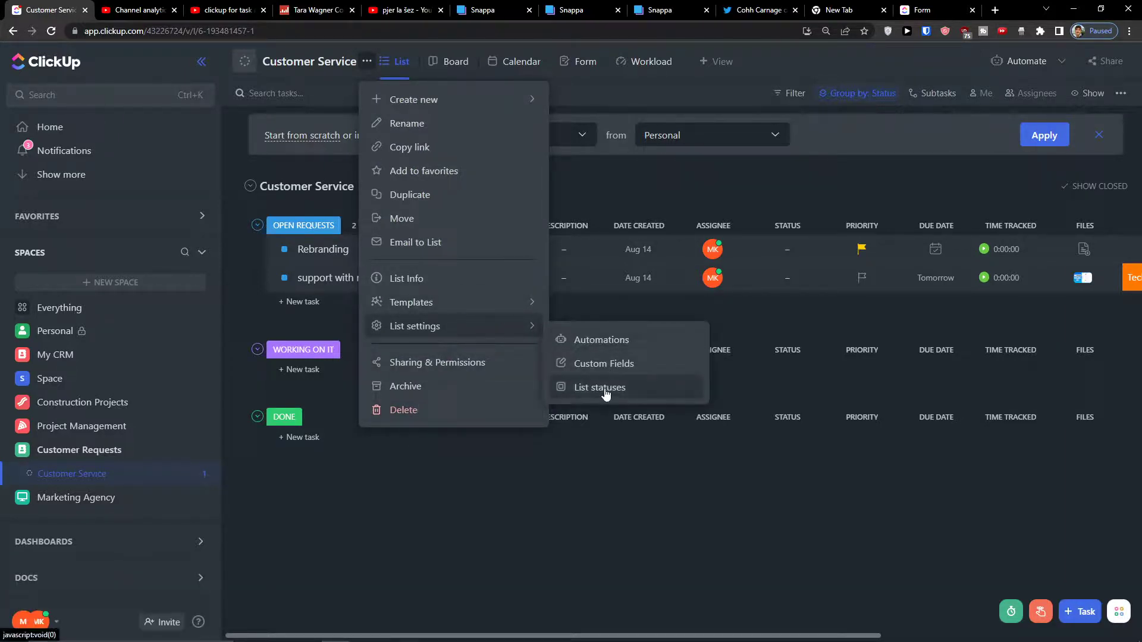
pyautogui.click(607, 390)
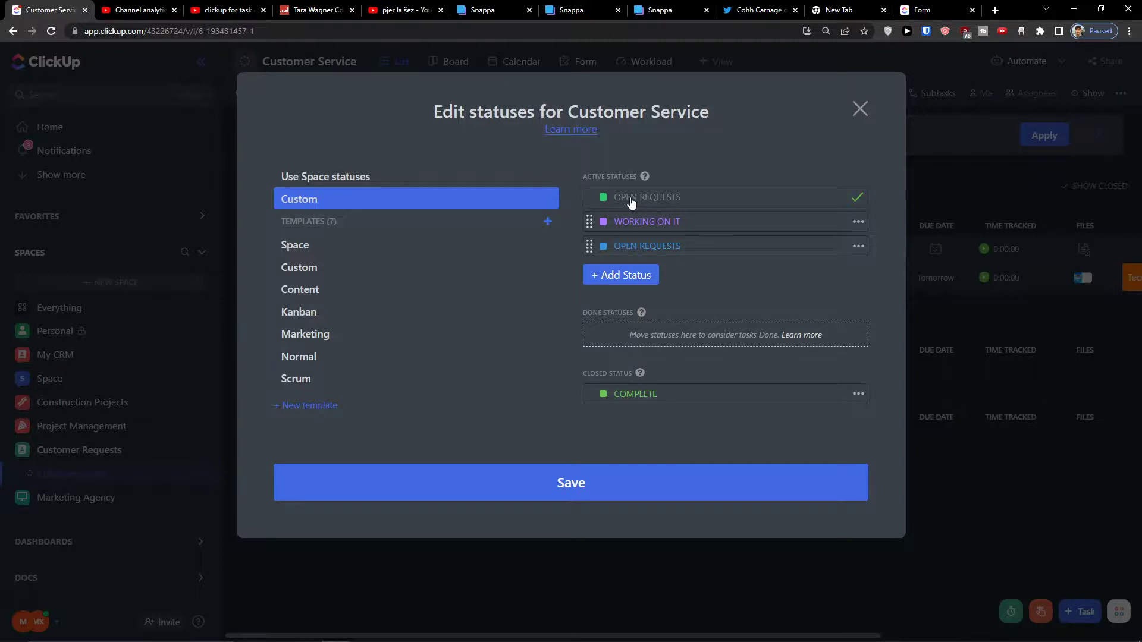
pyautogui.click(675, 235)
pyautogui.write('ONE')
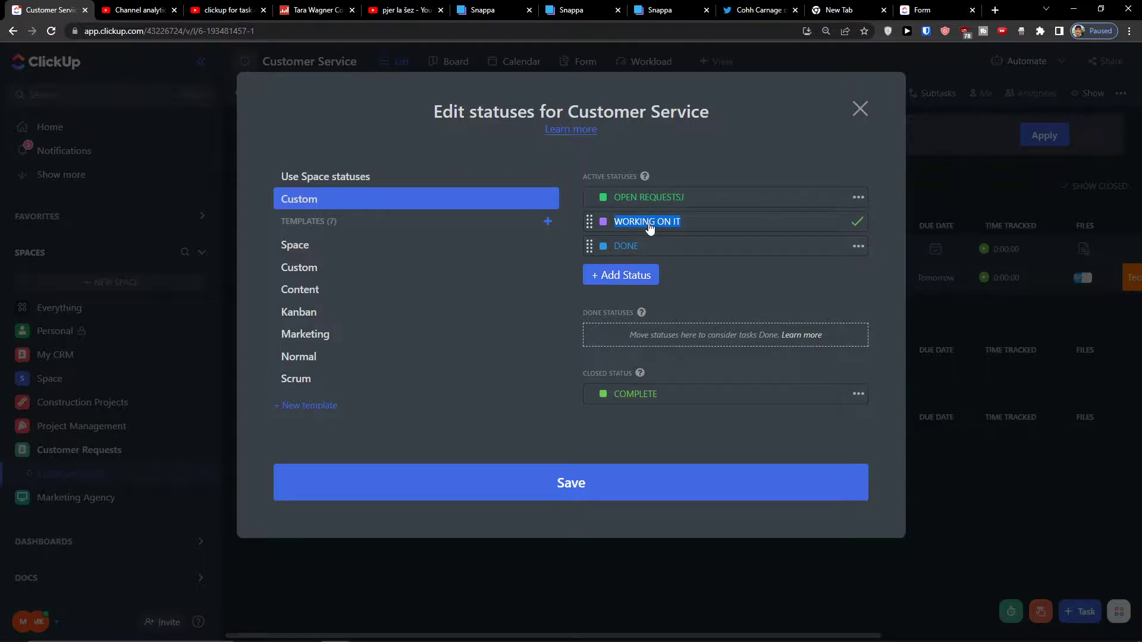
# Colour DONE green and OPEN REQUESTS blue, then save the statuses.
pyautogui.click(708, 204)
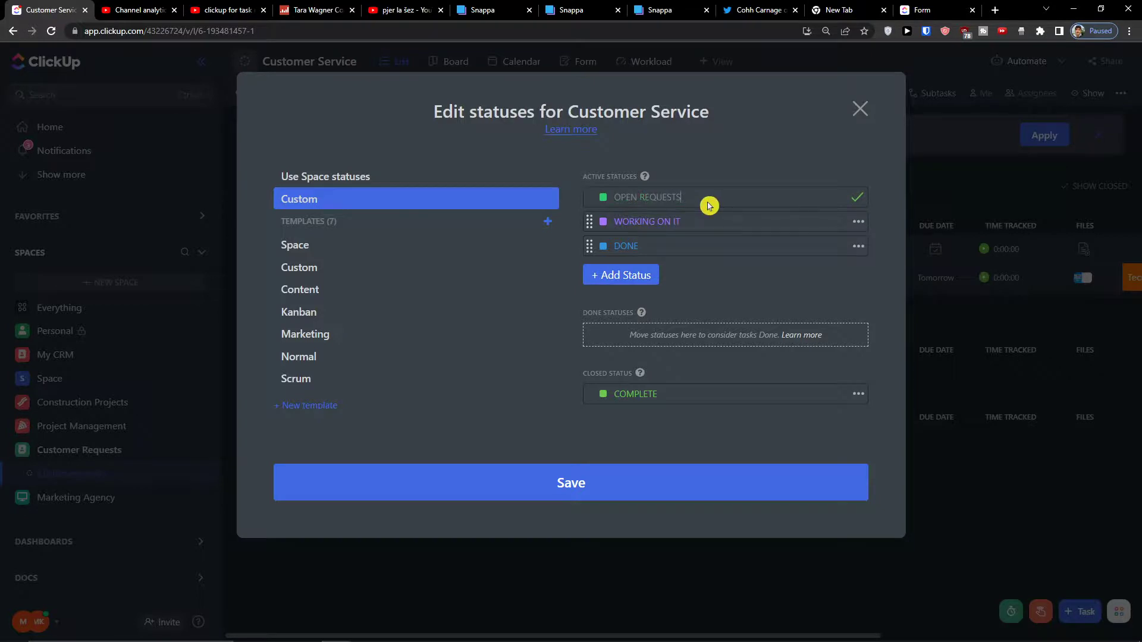
pyautogui.click(715, 253)
pyautogui.click(603, 249)
pyautogui.click(612, 219)
pyautogui.click(602, 197)
pyautogui.click(602, 197)
pyautogui.click(674, 149)
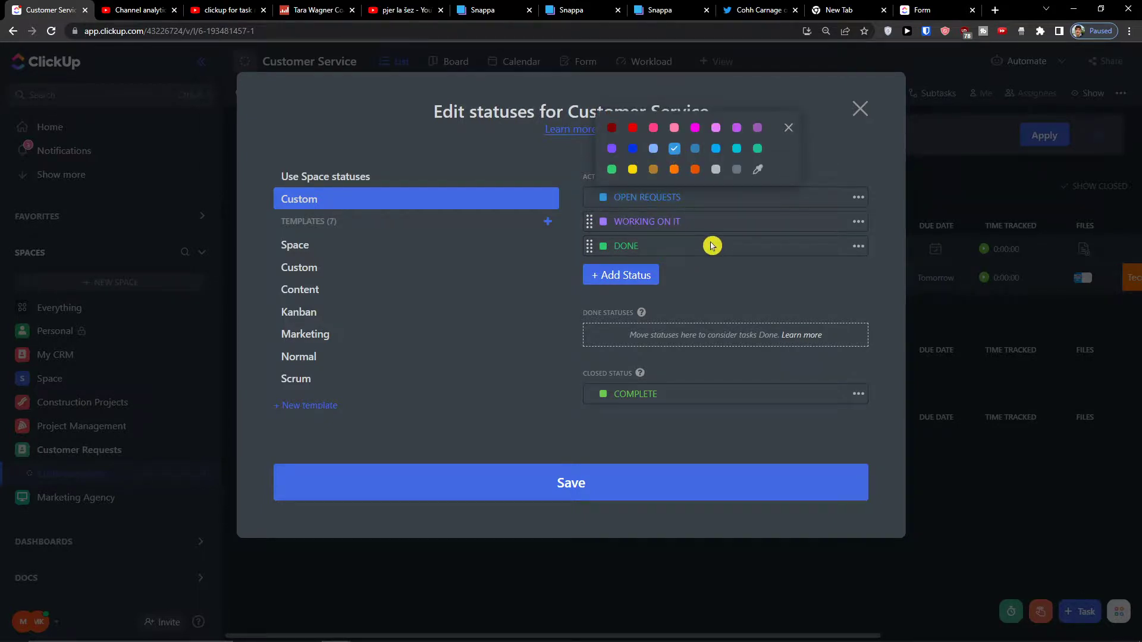
pyautogui.click(844, 265)
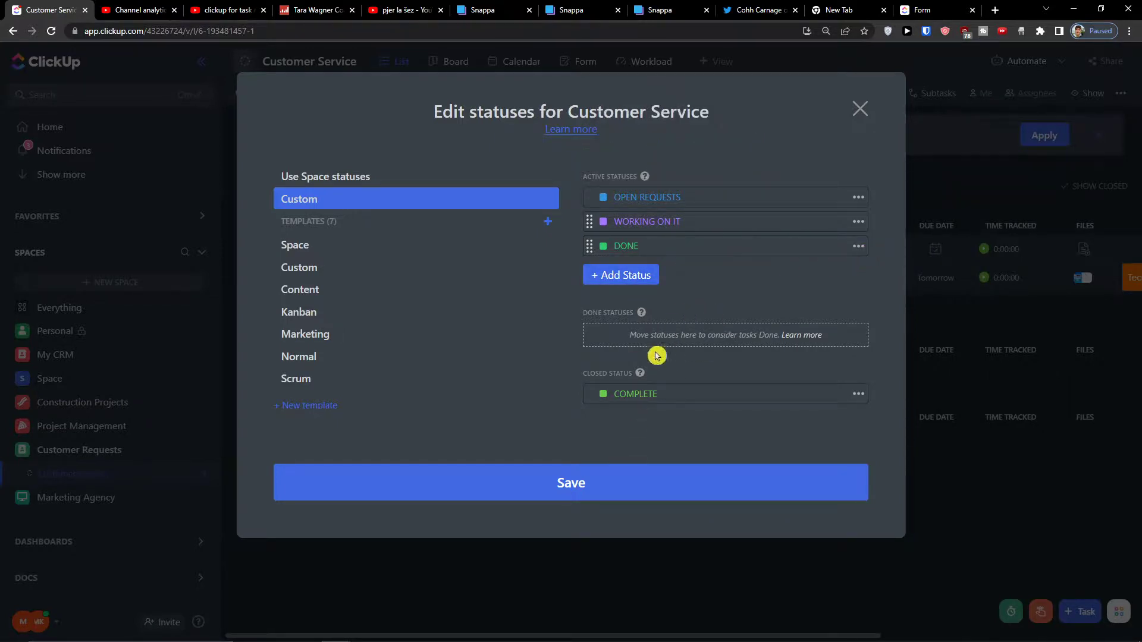
pyautogui.click(584, 470)
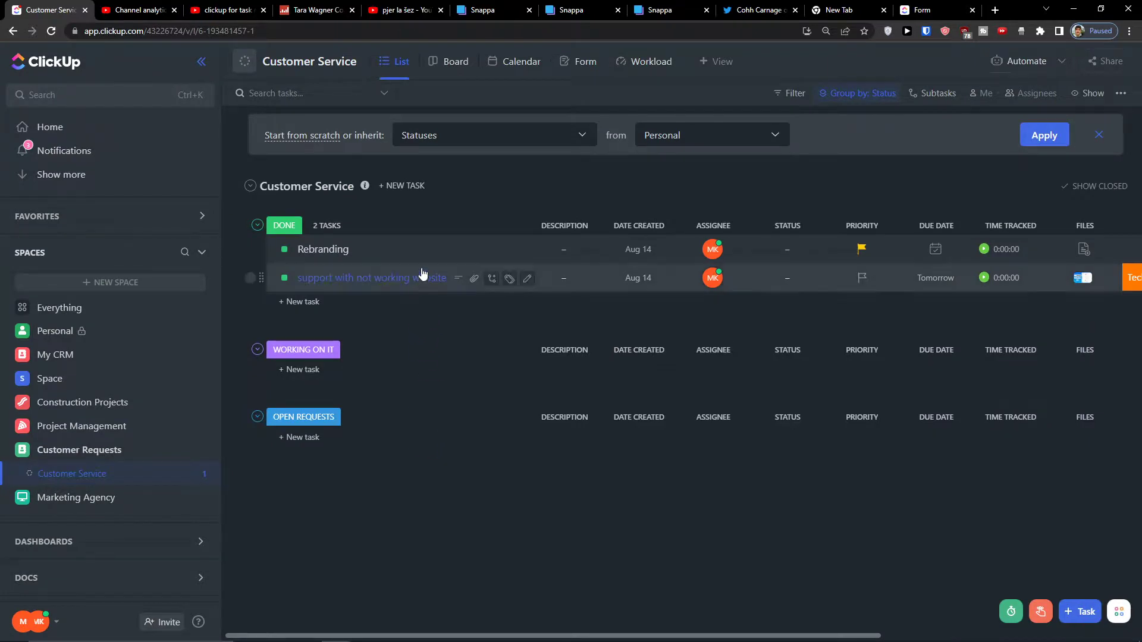
# Move the website support task to OPEN REQUESTS and mark it complete.
pyautogui.moveTo(460, 282); pyautogui.dragTo(481, 447)
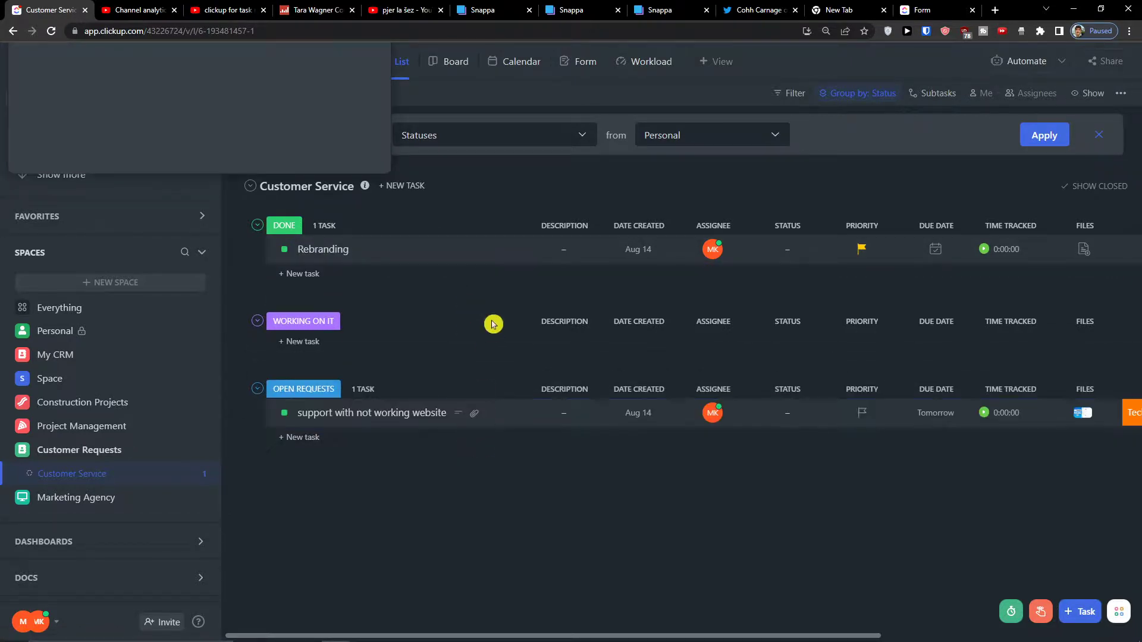
pyautogui.click(502, 249)
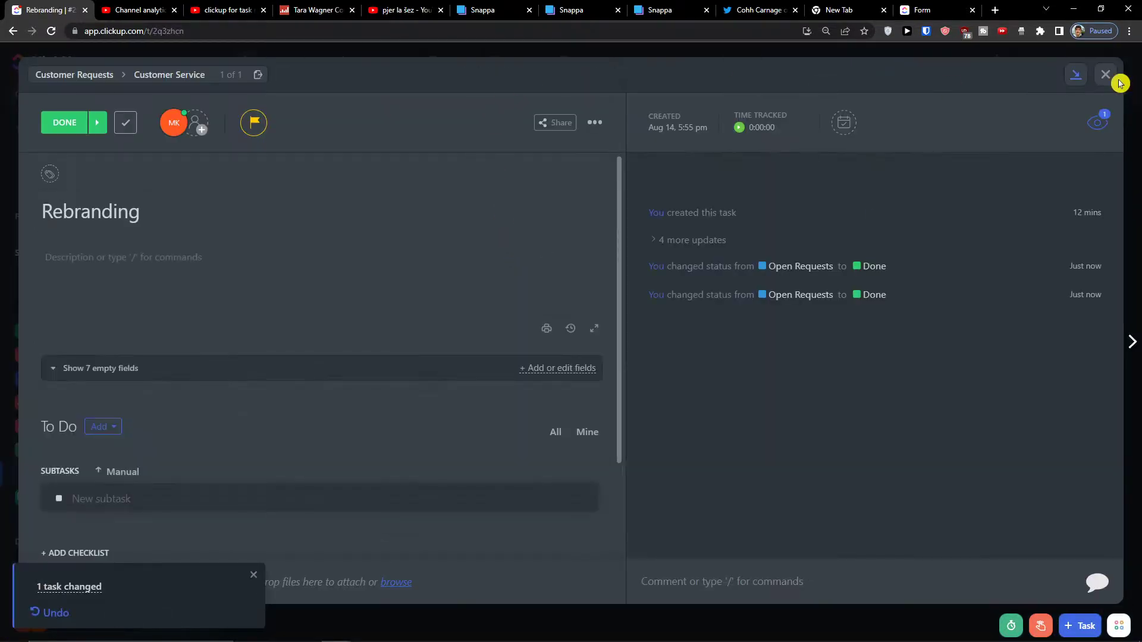
pyautogui.click(1113, 82)
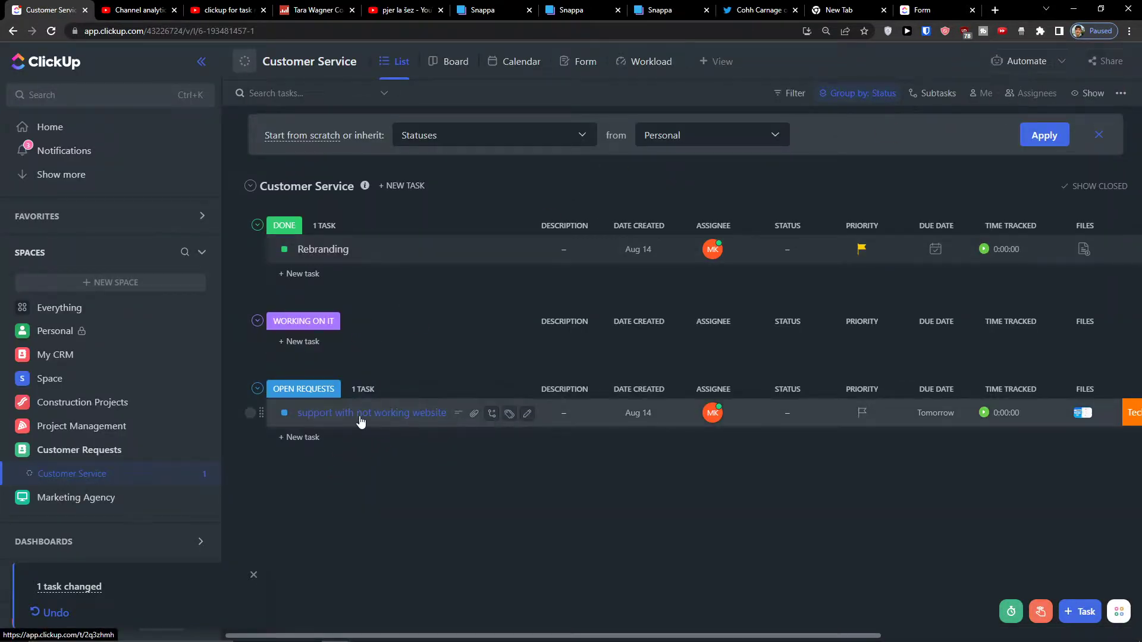
pyautogui.click(360, 418)
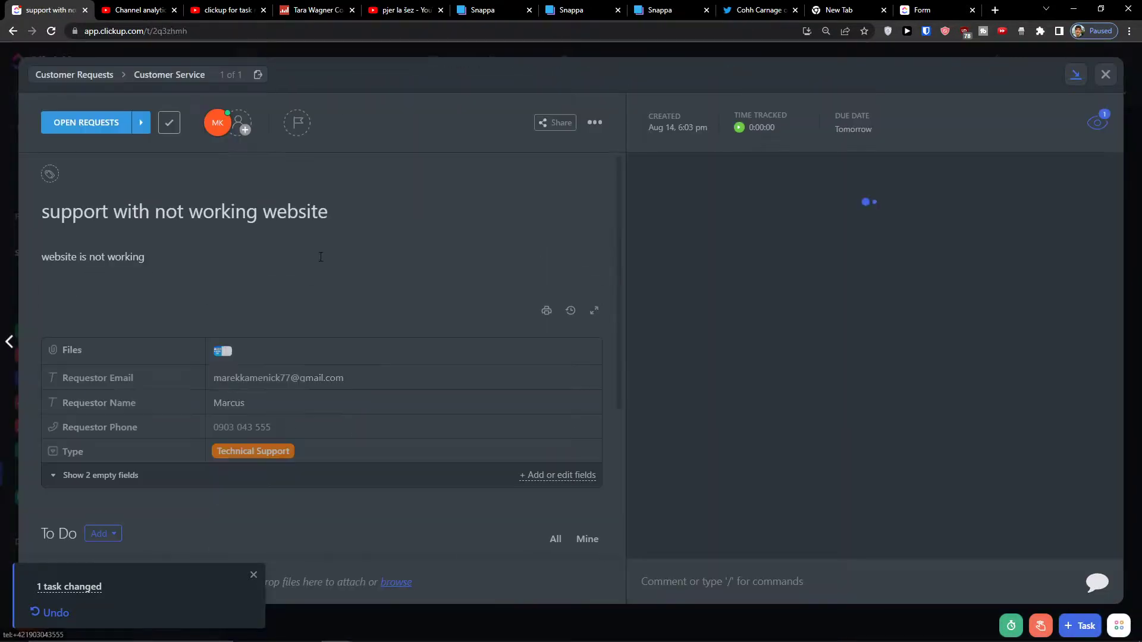
pyautogui.click(170, 128)
pyautogui.click(1105, 73)
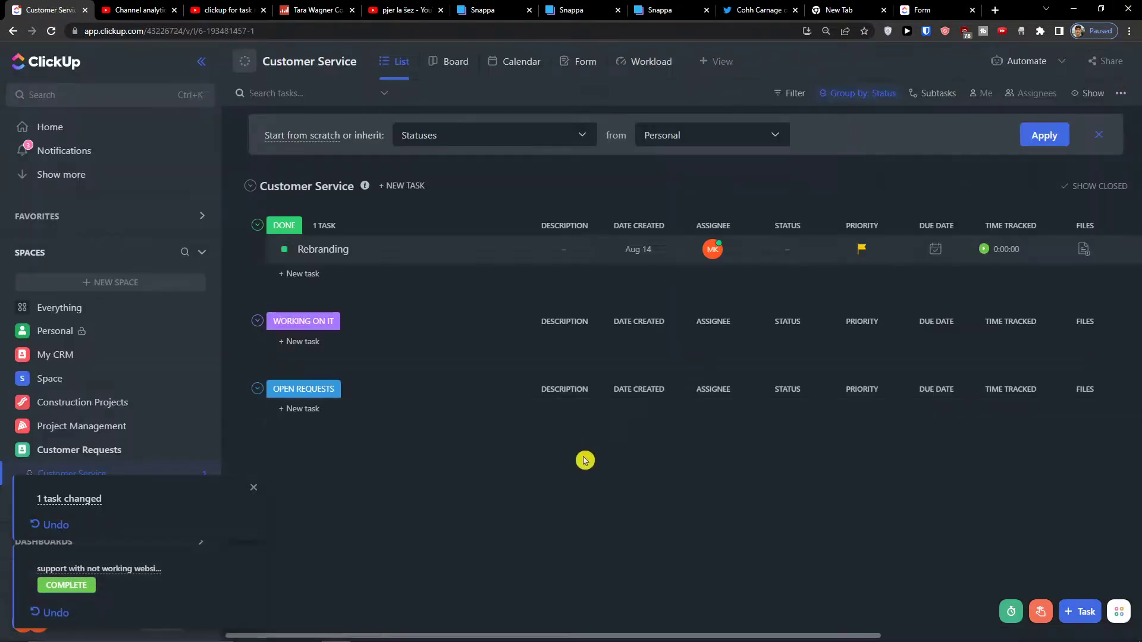
# Keep empty status groups shown, recheck the completed task, and dismiss the status-inherit banner.
pyautogui.click(1098, 100)
pyautogui.click(1113, 321)
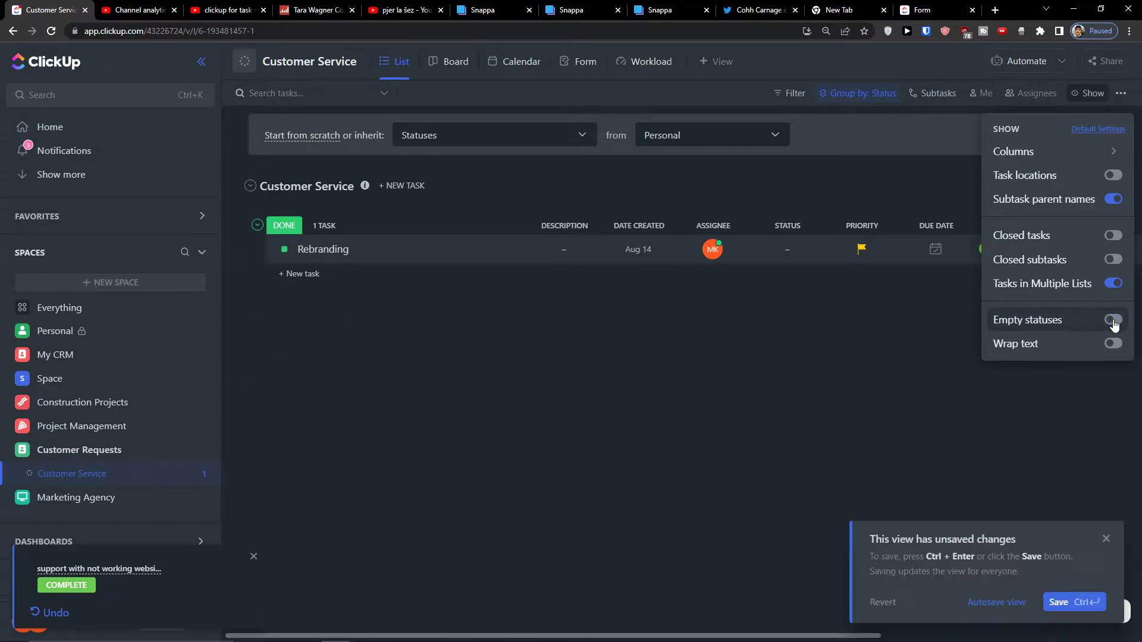
pyautogui.click(1113, 320)
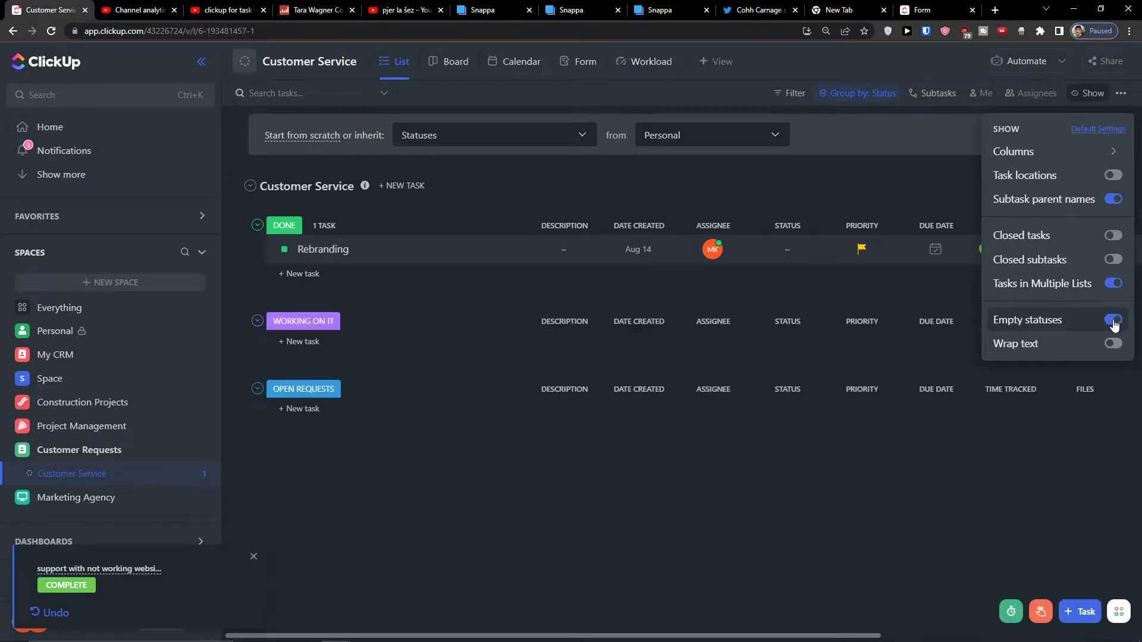
pyautogui.click(88, 590)
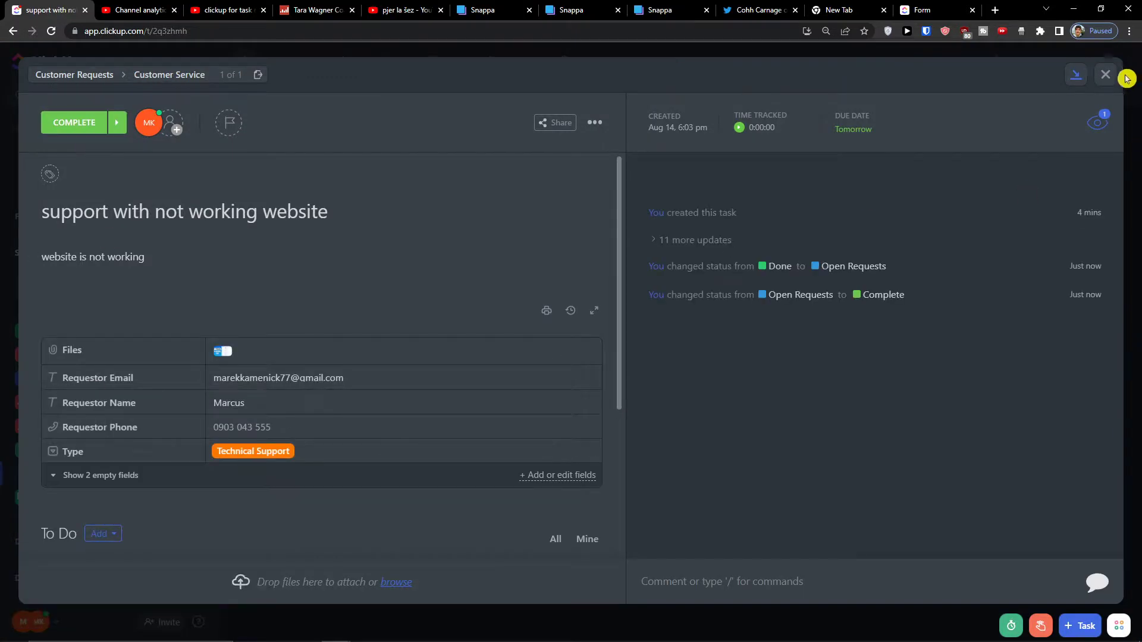
pyautogui.click(1105, 73)
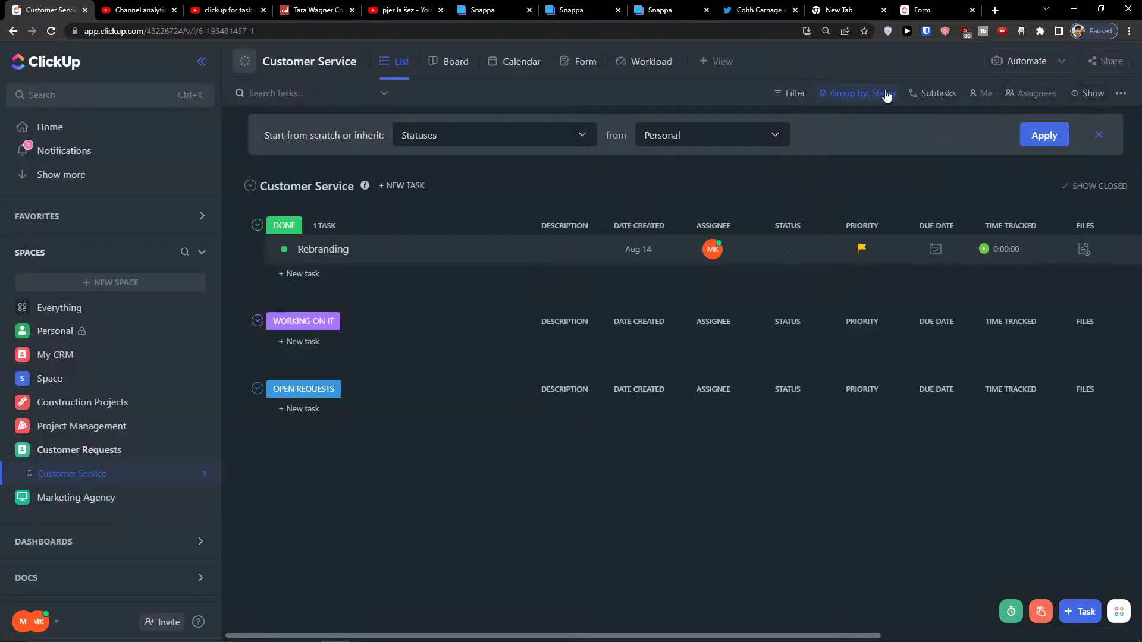
pyautogui.click(1107, 139)
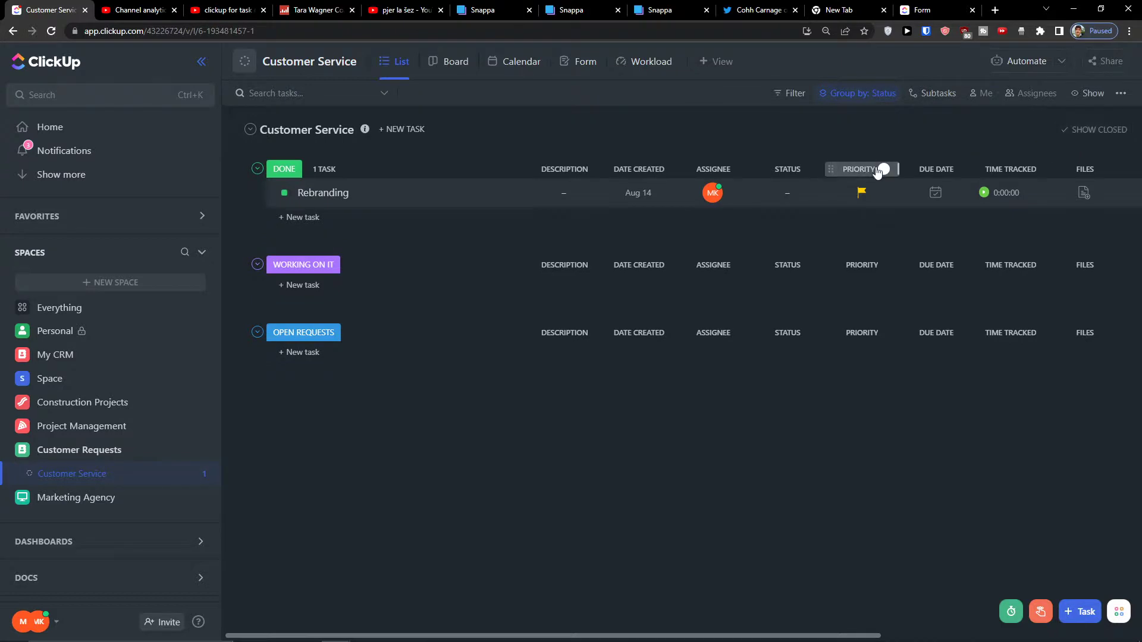
# Drag the Rebranding card into Open Requests on the board view, then return to the list.
pyautogui.click(441, 68)
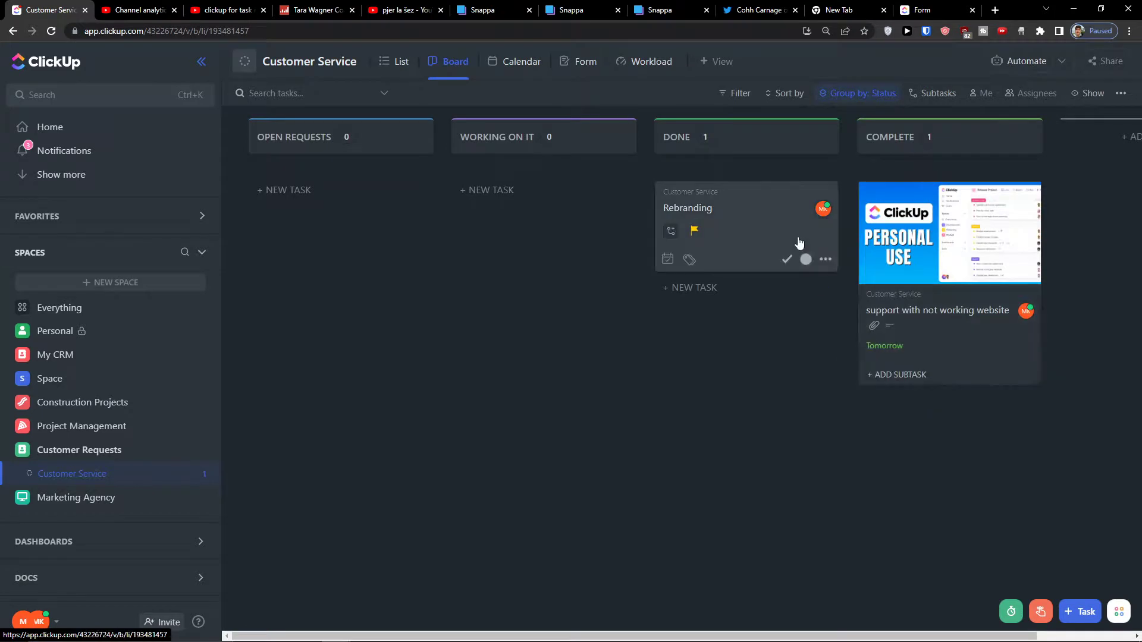
pyautogui.moveTo(765, 236); pyautogui.dragTo(393, 211)
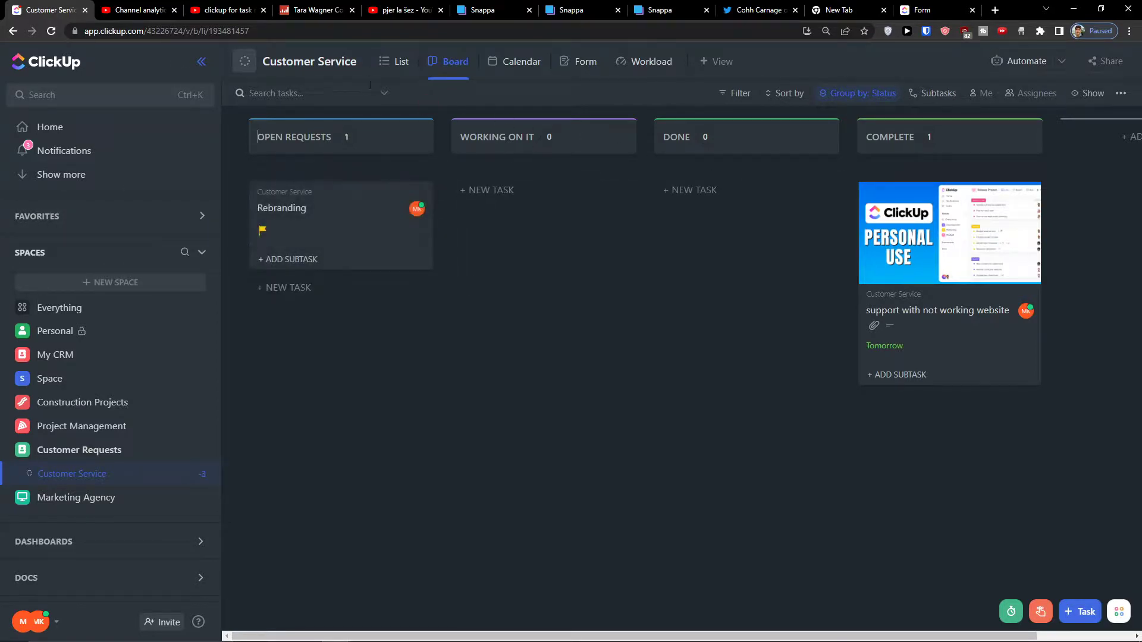
pyautogui.click(393, 71)
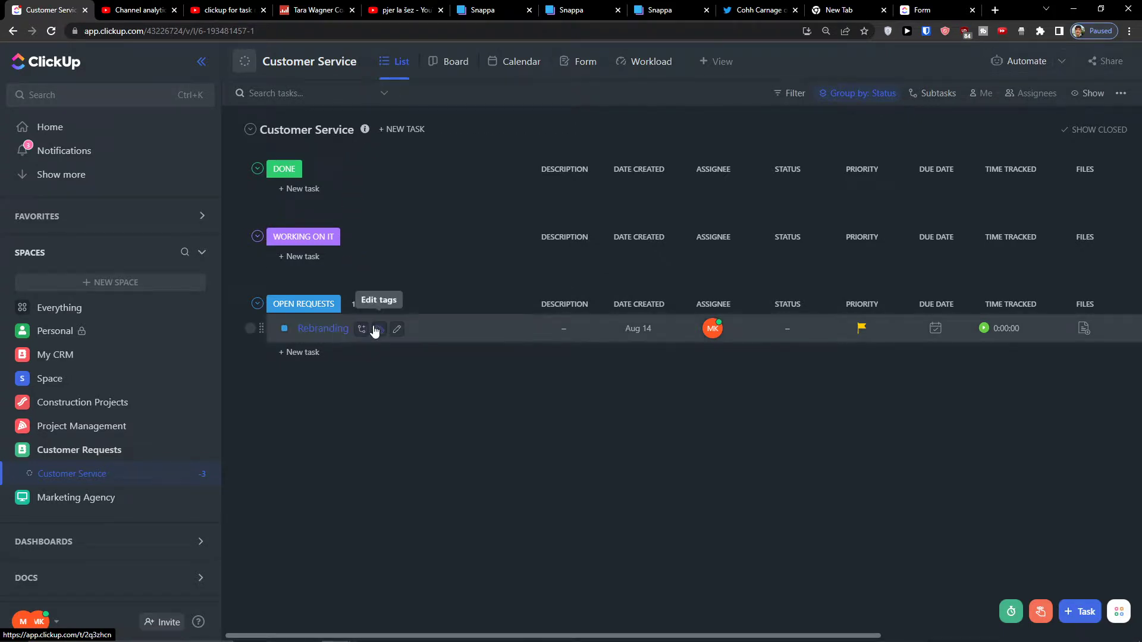
# Check Rebranding's details, try dragging its board card toward Complete, then show the calendar view.
pyautogui.click(429, 331)
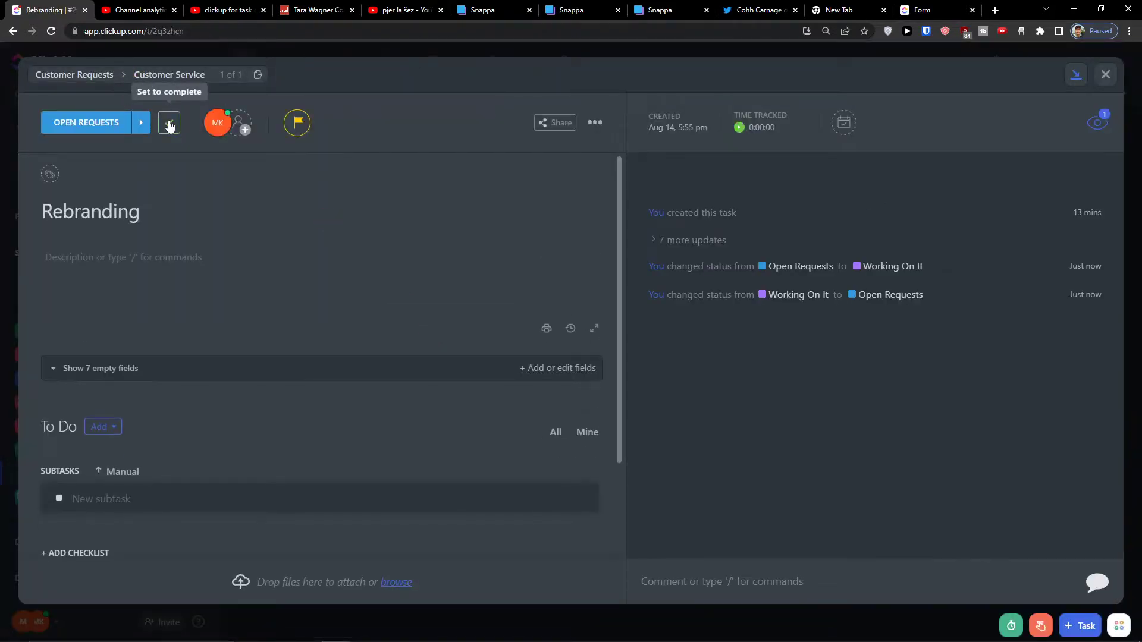
pyautogui.click(1105, 74)
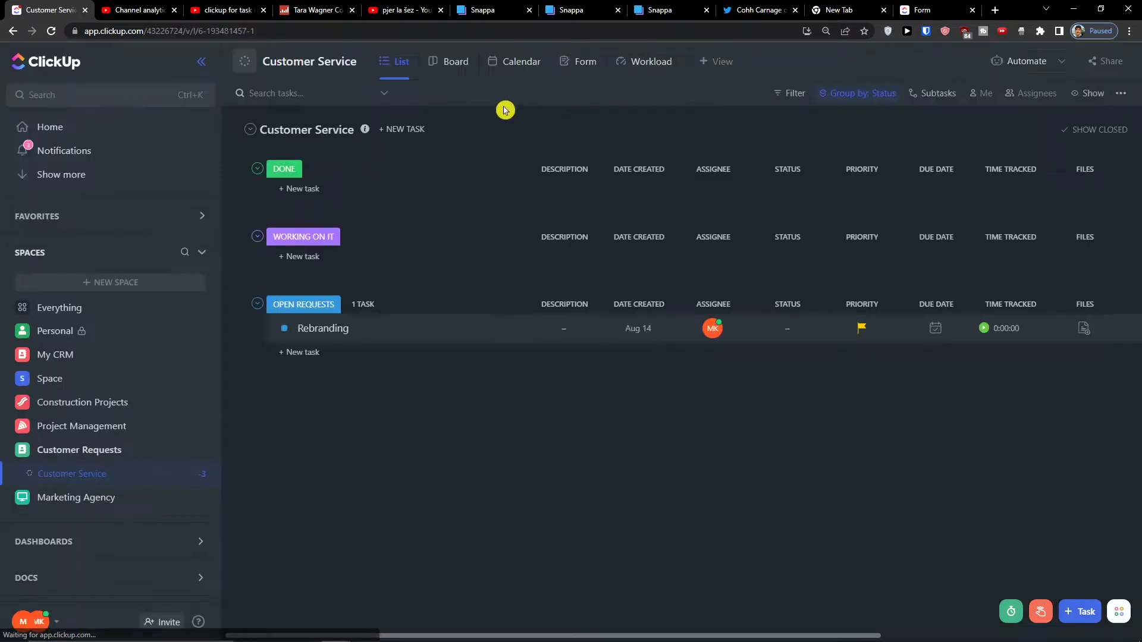
pyautogui.click(452, 70)
pyautogui.moveTo(376, 219); pyautogui.dragTo(357, 234)
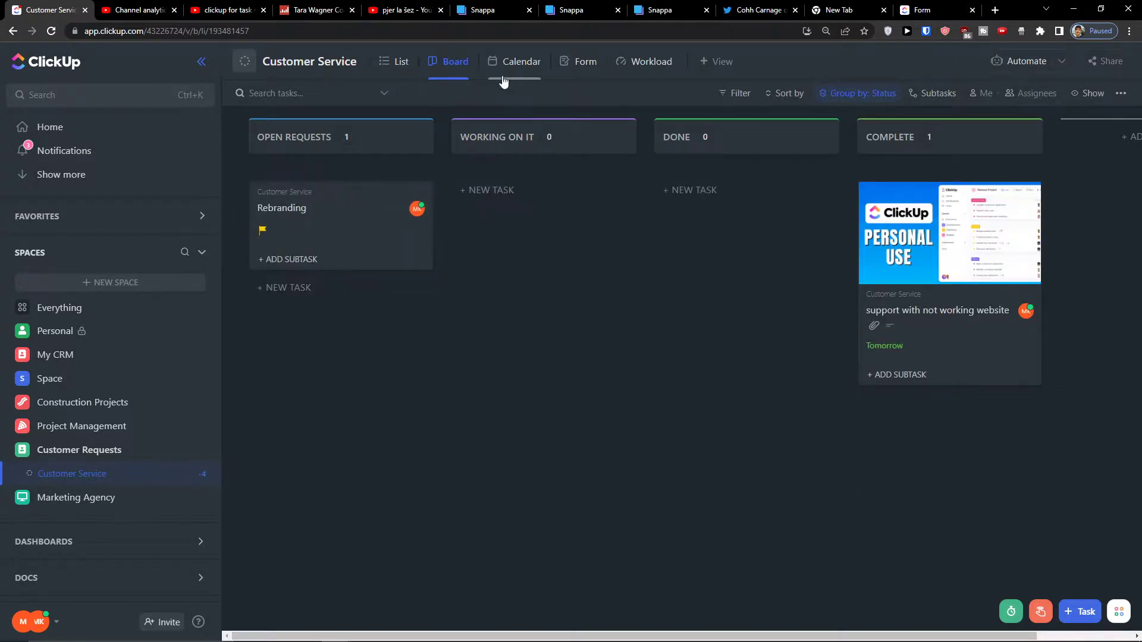
pyautogui.click(503, 82)
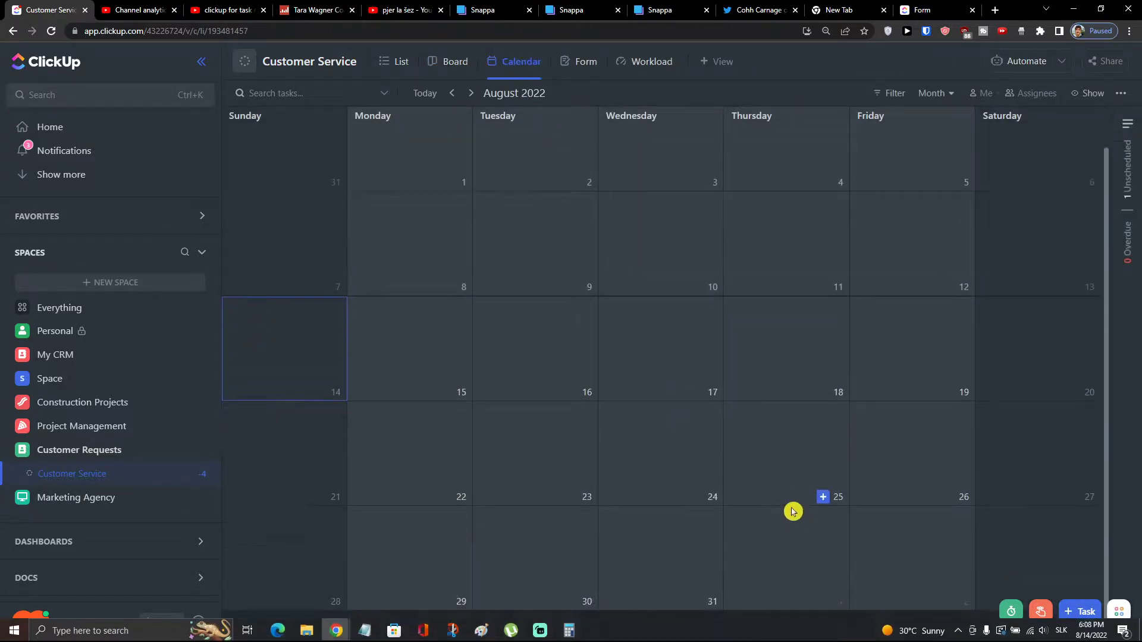
# Set the assignee's daily capacity to 3 tasks in the Workload view and save.
pyautogui.scroll(1, 714, 452)
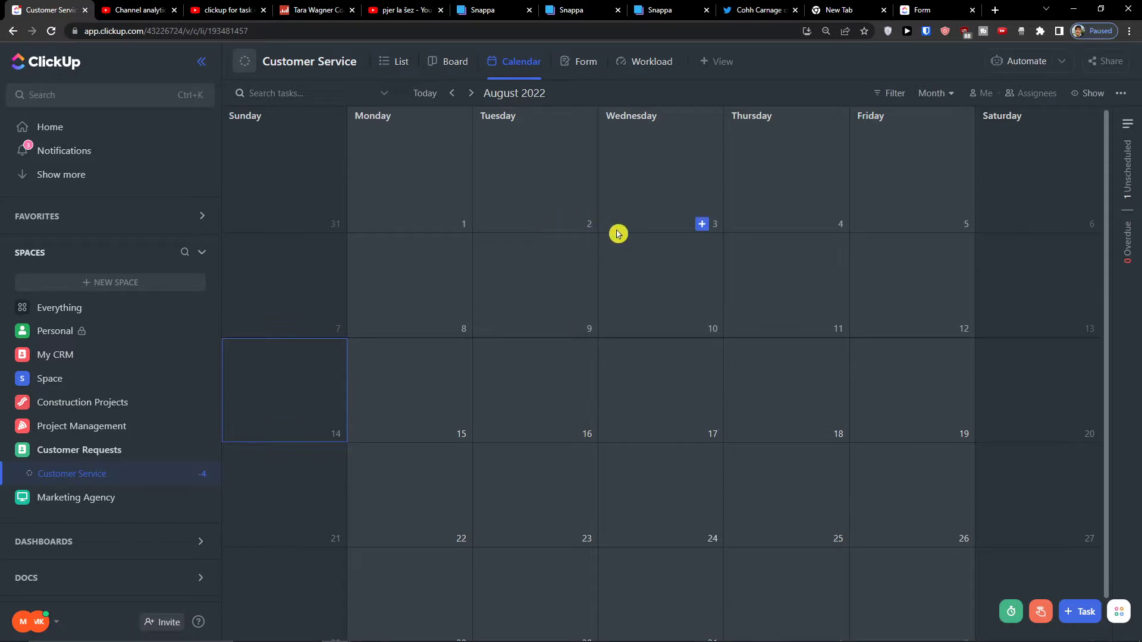
pyautogui.click(643, 66)
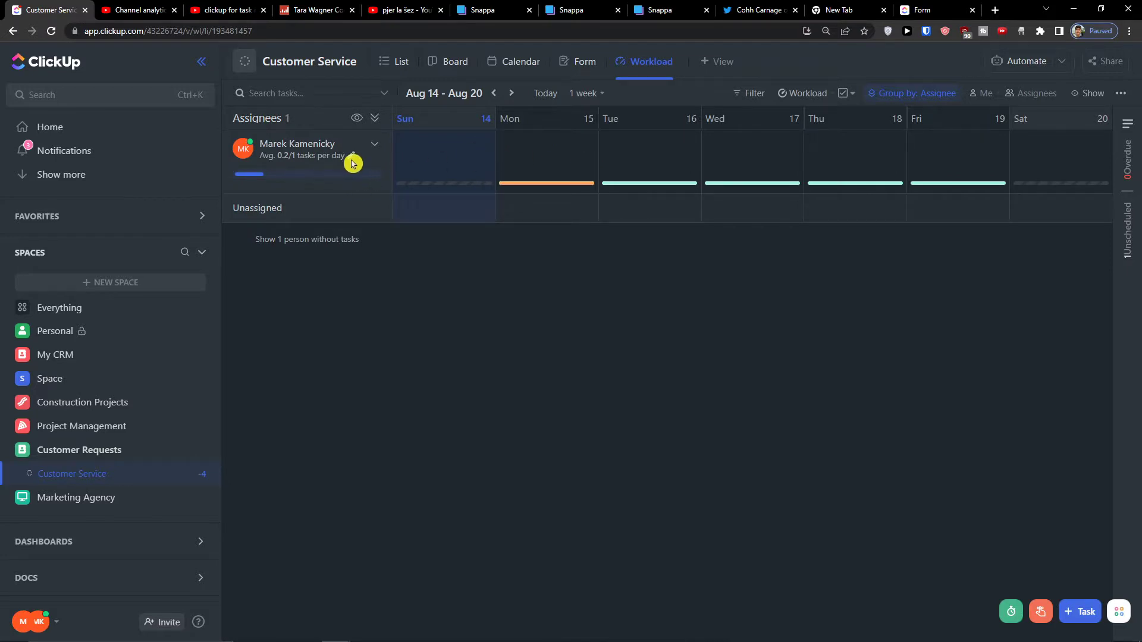
pyautogui.click(352, 157)
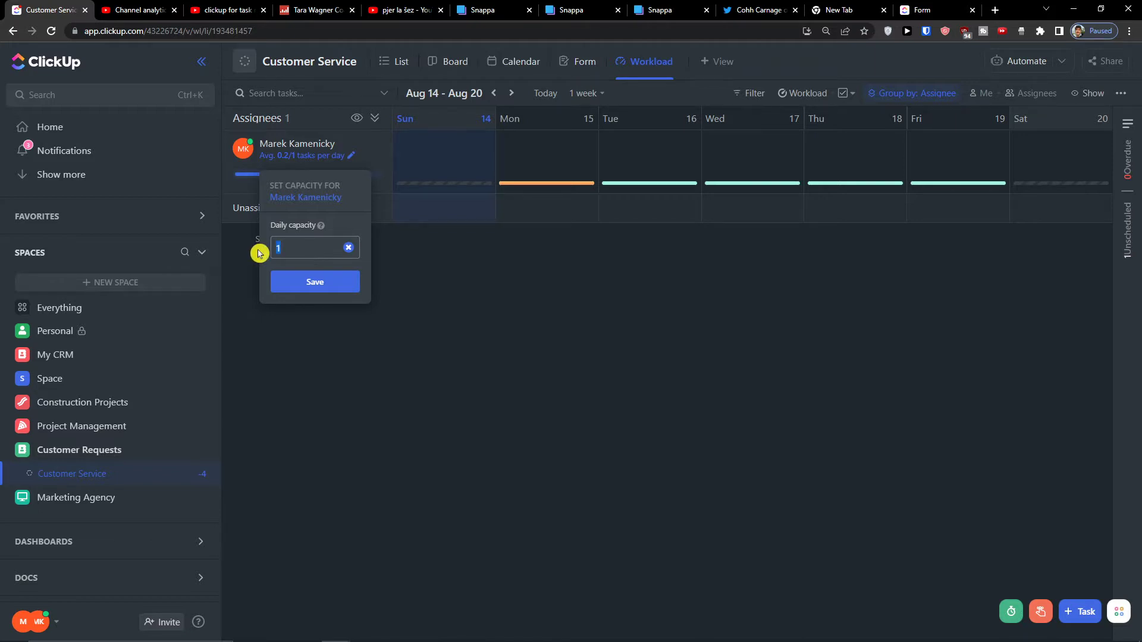
pyautogui.click(299, 282)
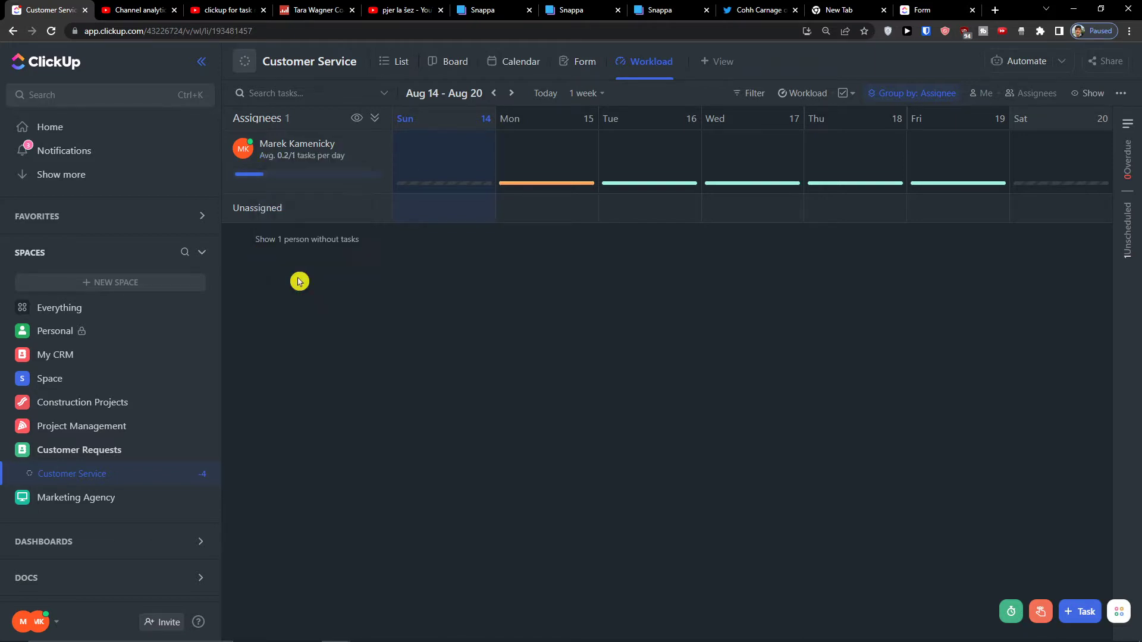
# Recheck the 3-task daily capacity setting, dismiss it, and go back to the List view.
pyautogui.click(351, 156)
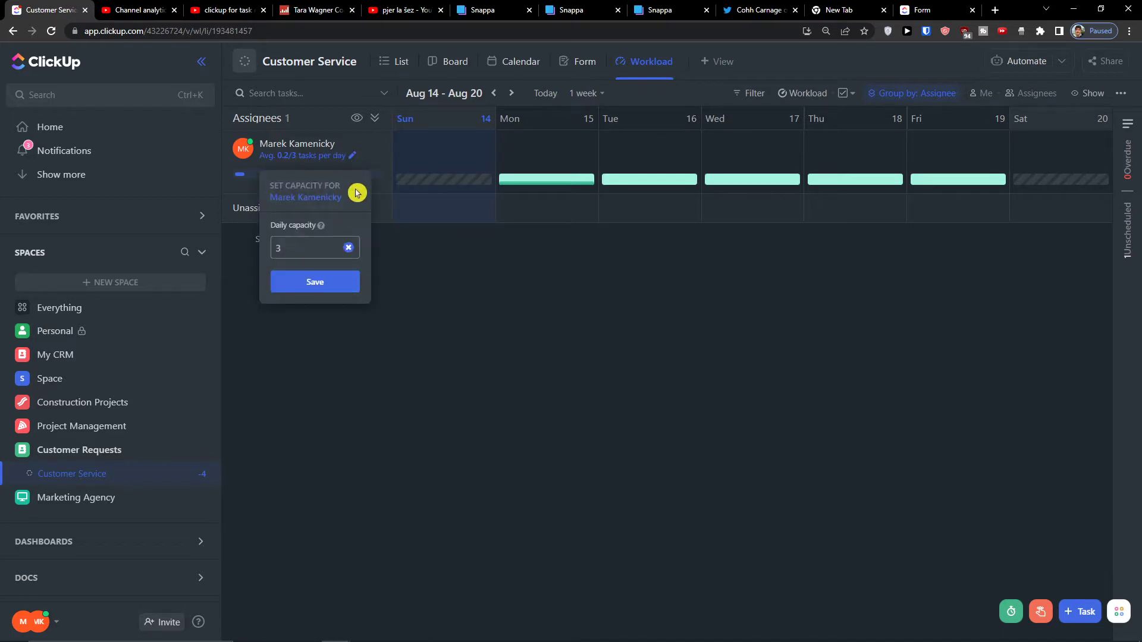
pyautogui.click(507, 263)
pyautogui.moveTo(559, 188)
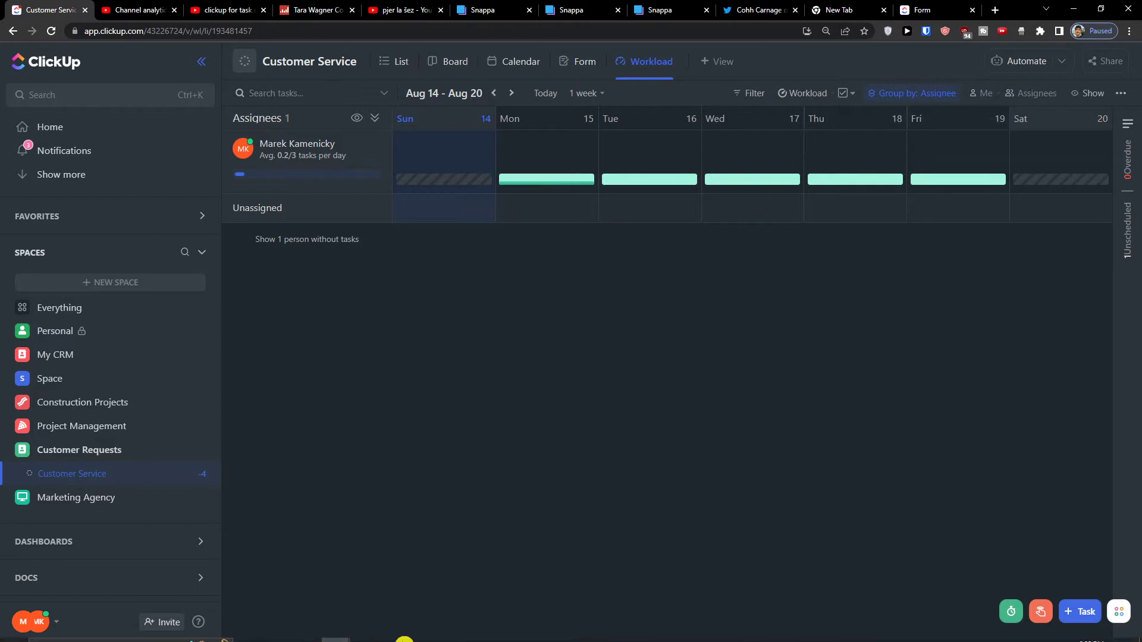
pyautogui.moveTo(511, 633)
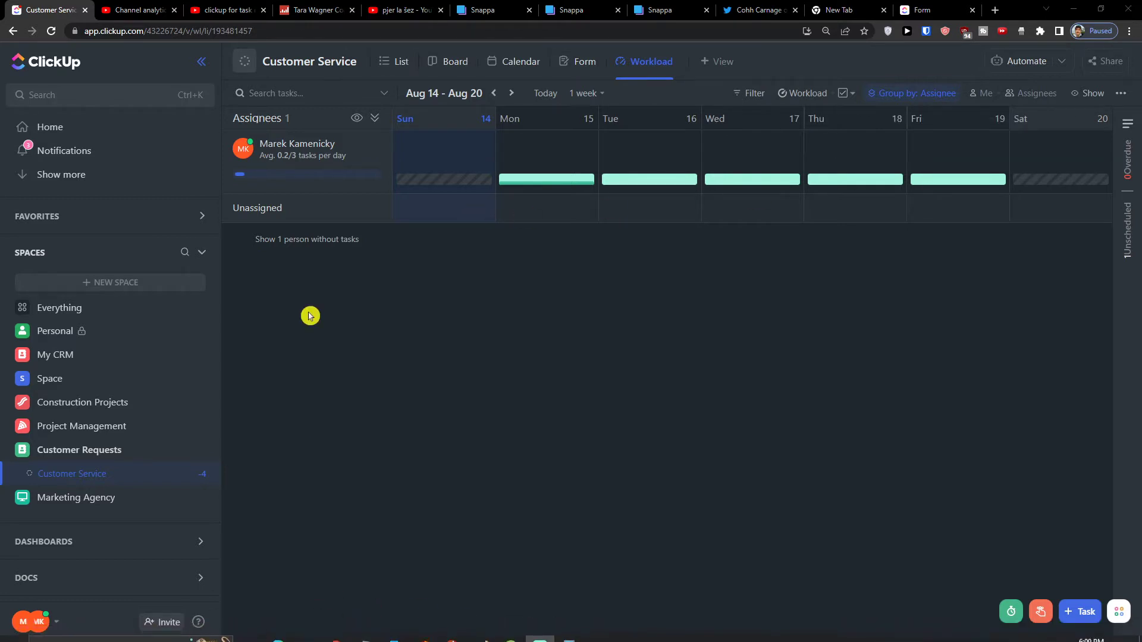
pyautogui.click(408, 73)
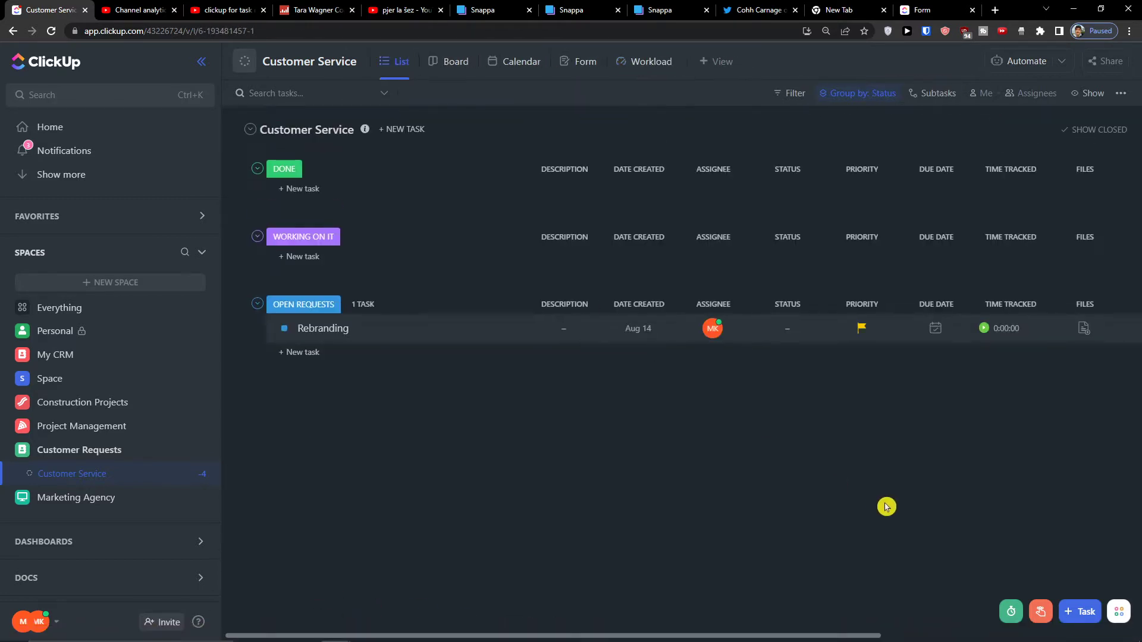
# Browse the Bugsnag, Calendly and Other automation templates in Add Automation, then close it.
pyautogui.moveTo(805, 634); pyautogui.dragTo(620, 587)
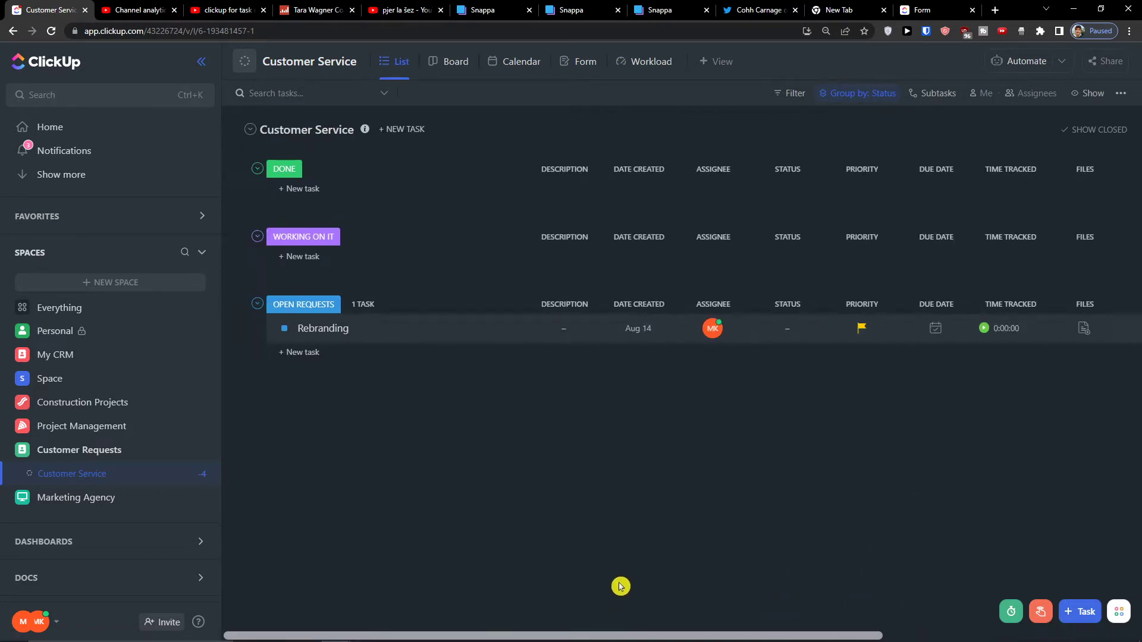
pyautogui.click(1010, 60)
pyautogui.click(1045, 134)
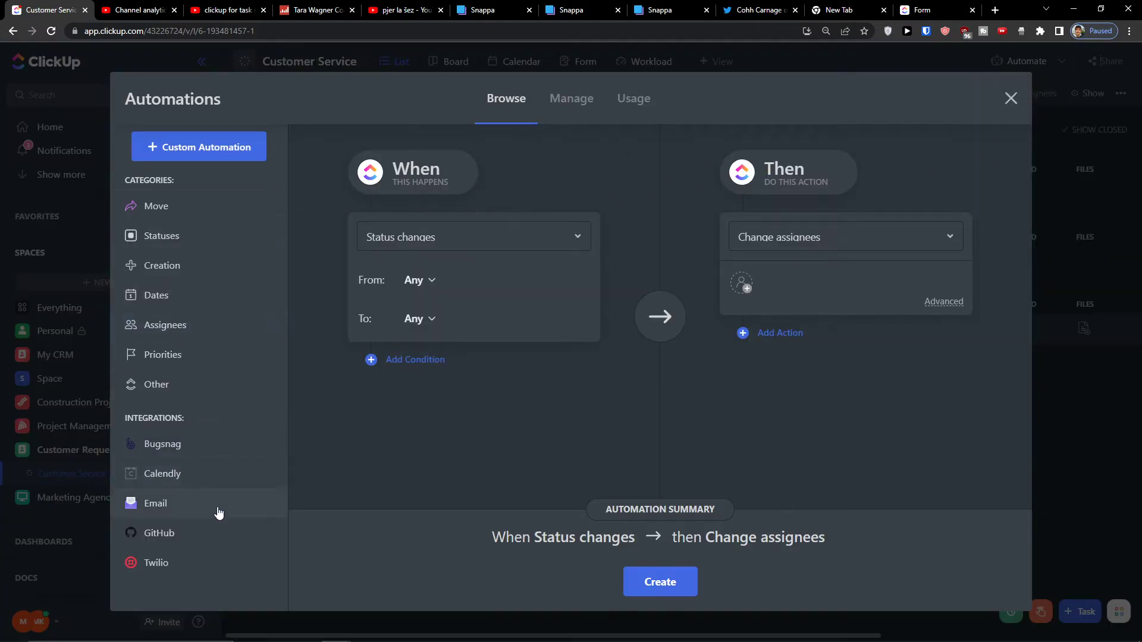
pyautogui.click(220, 455)
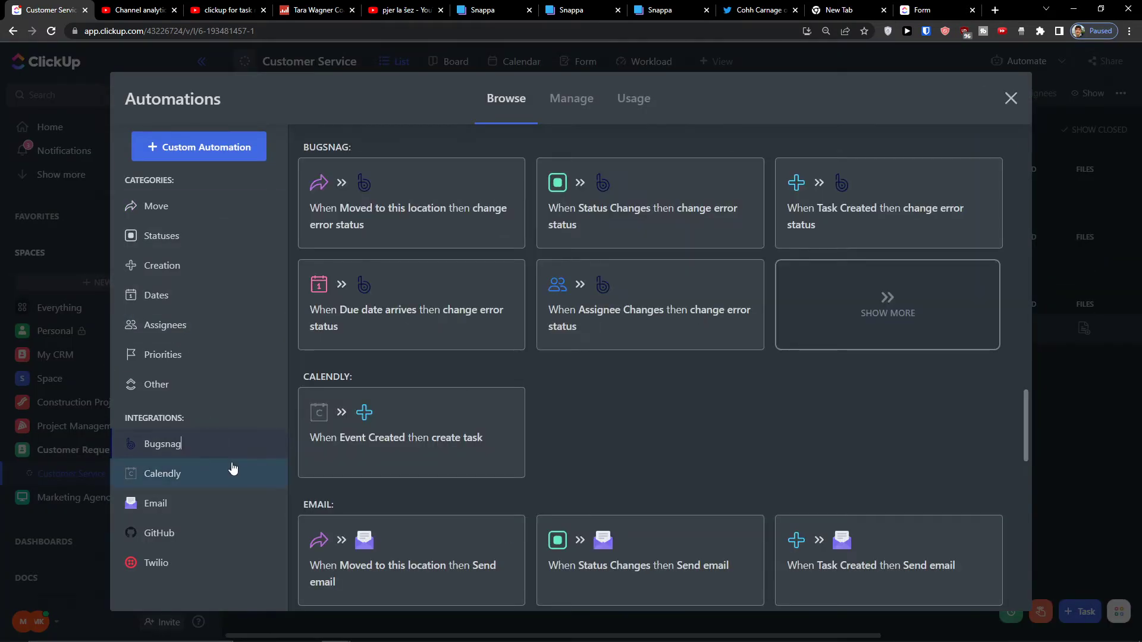
pyautogui.click(233, 470)
pyautogui.click(214, 387)
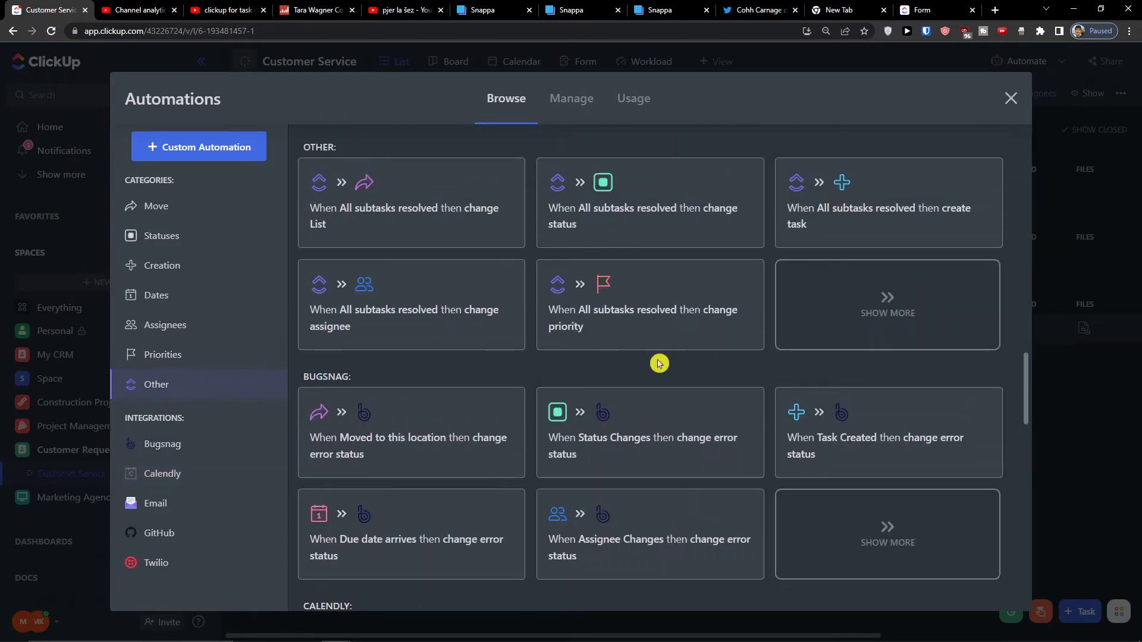
pyautogui.scroll(-15, 654, 374)
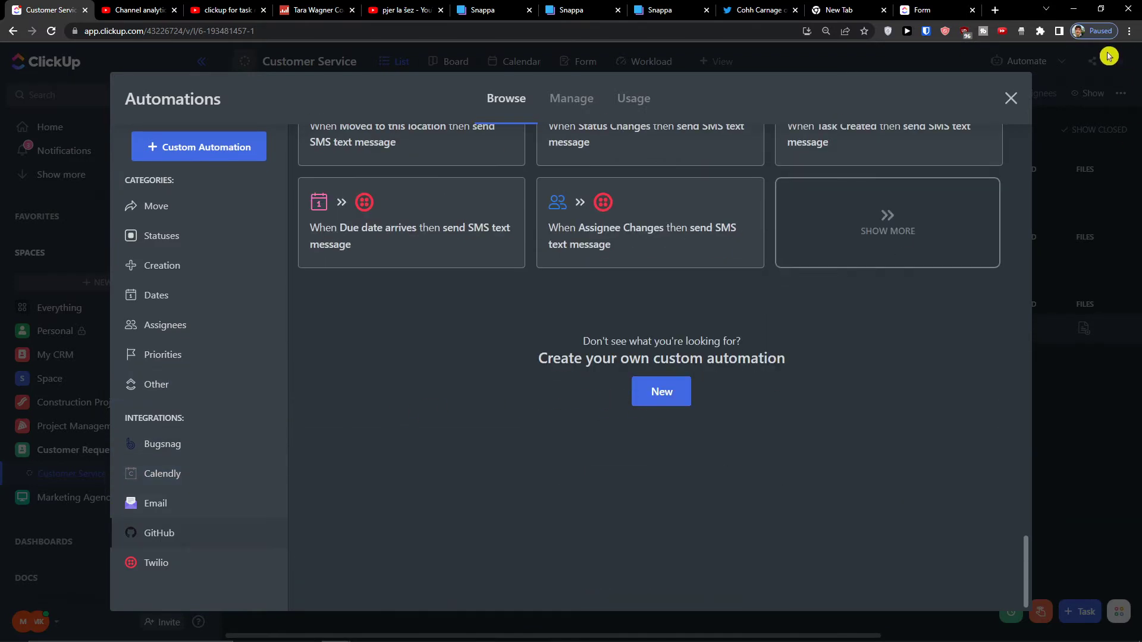
pyautogui.click(1011, 98)
# Search Google for 'clickup integration zendesk' in a new browser tab.
pyautogui.click(995, 10)
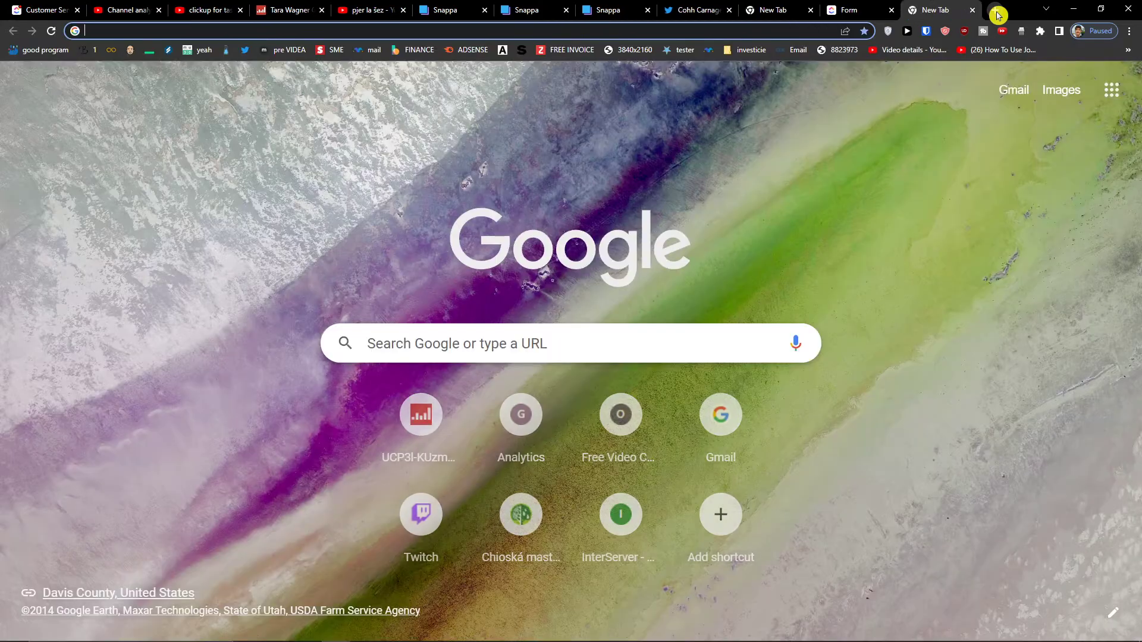
pyautogui.write('clickup int')
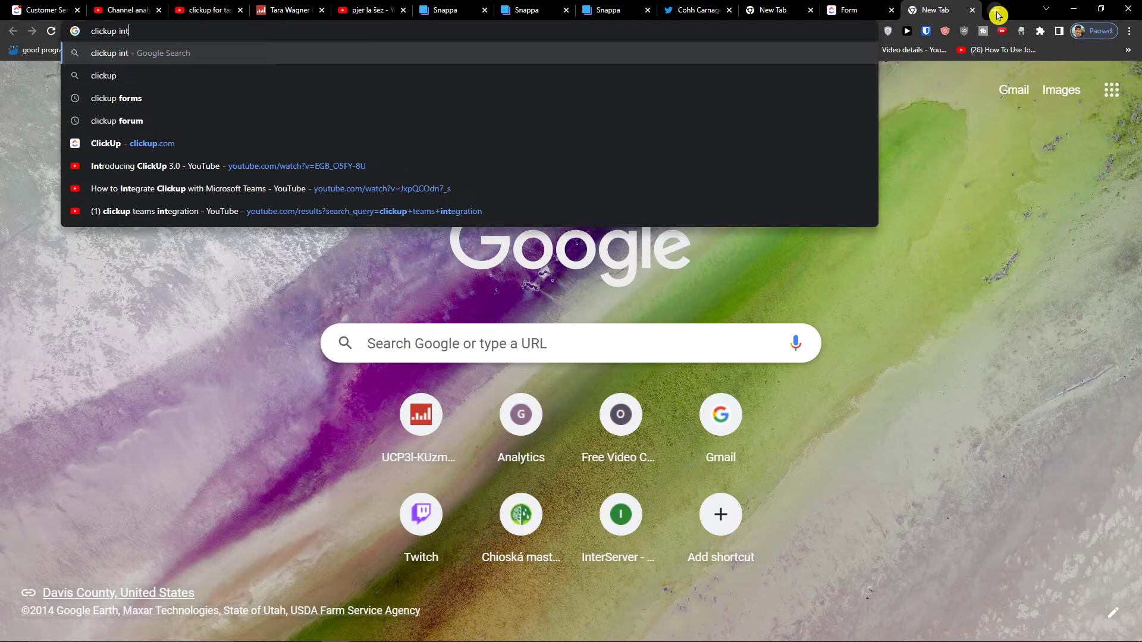
pyautogui.write('egration zendesk')
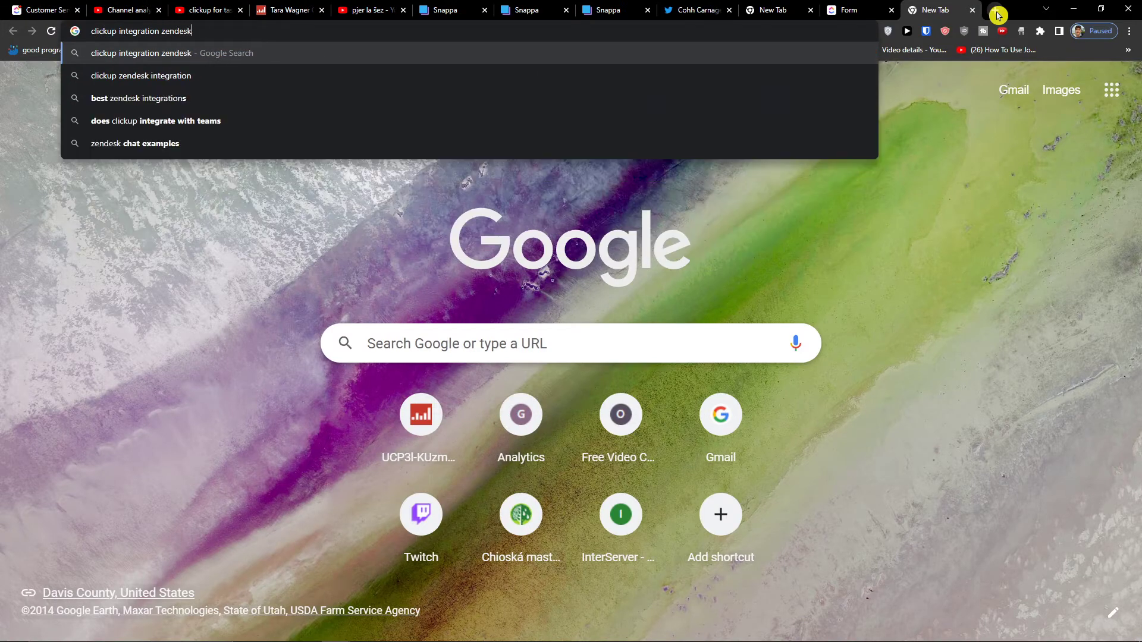
pyautogui.press('Return')
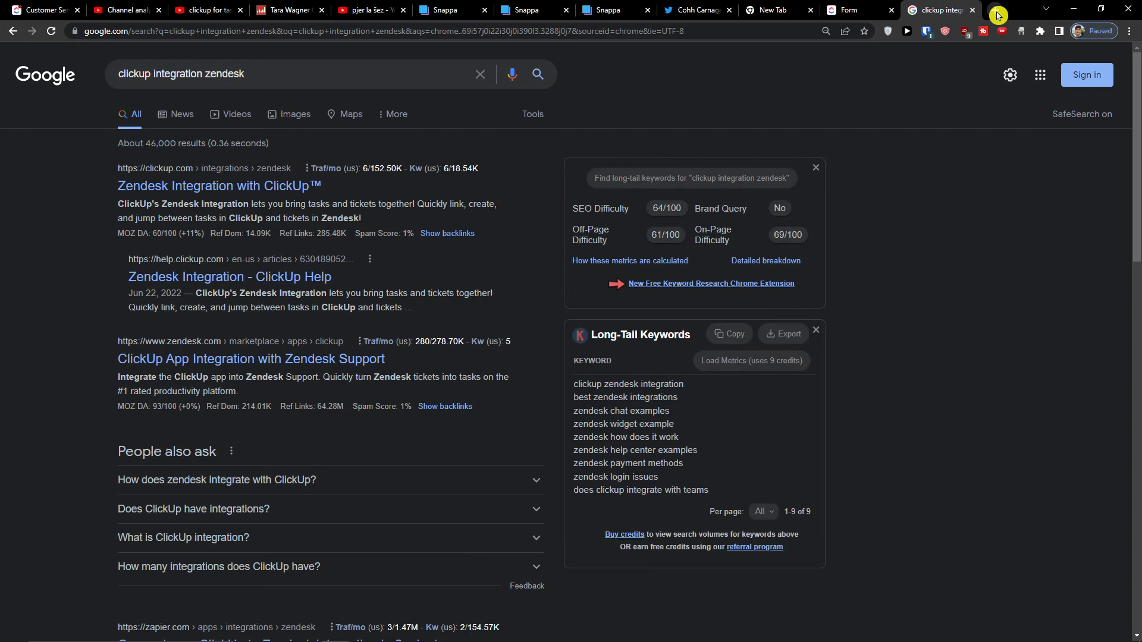
# Open the 'Zendesk Integration with ClickUp' result, scroll through it, and close the signup popup.
pyautogui.click(281, 188)
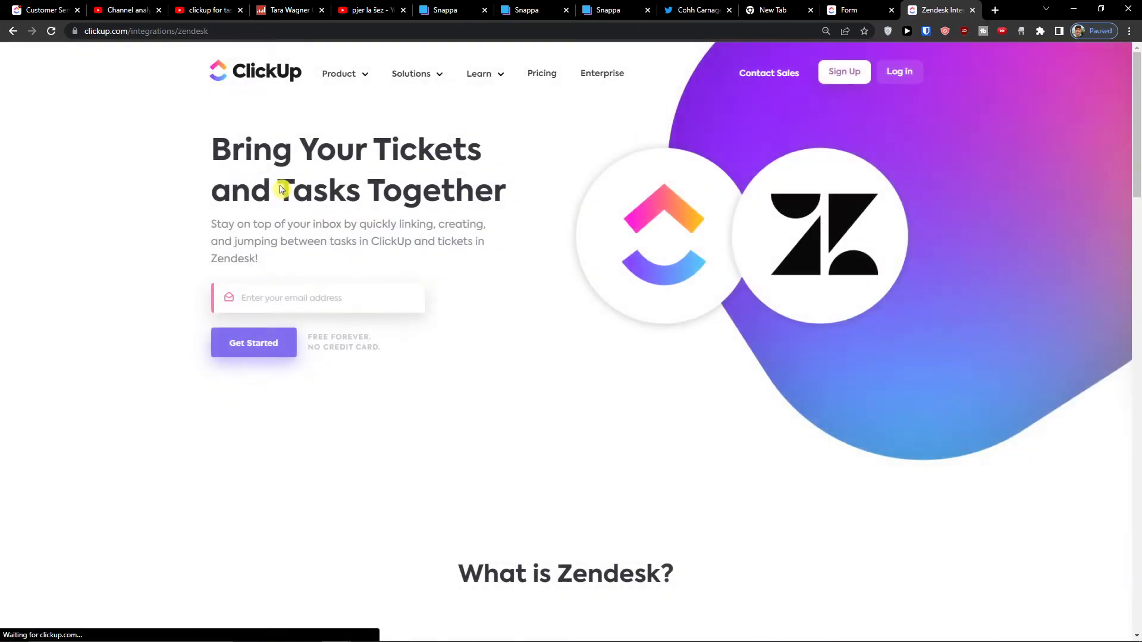
pyautogui.scroll(-9, 331, 209)
pyautogui.scroll(4, 332, 209)
pyautogui.scroll(-9, 553, 395)
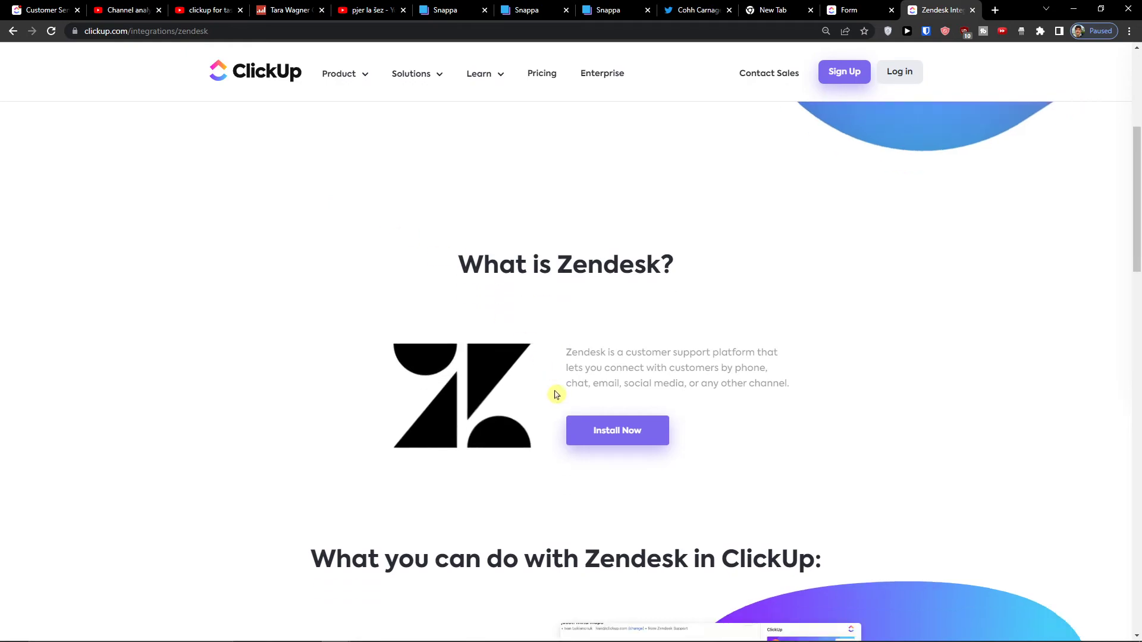
pyautogui.scroll(-15, 553, 395)
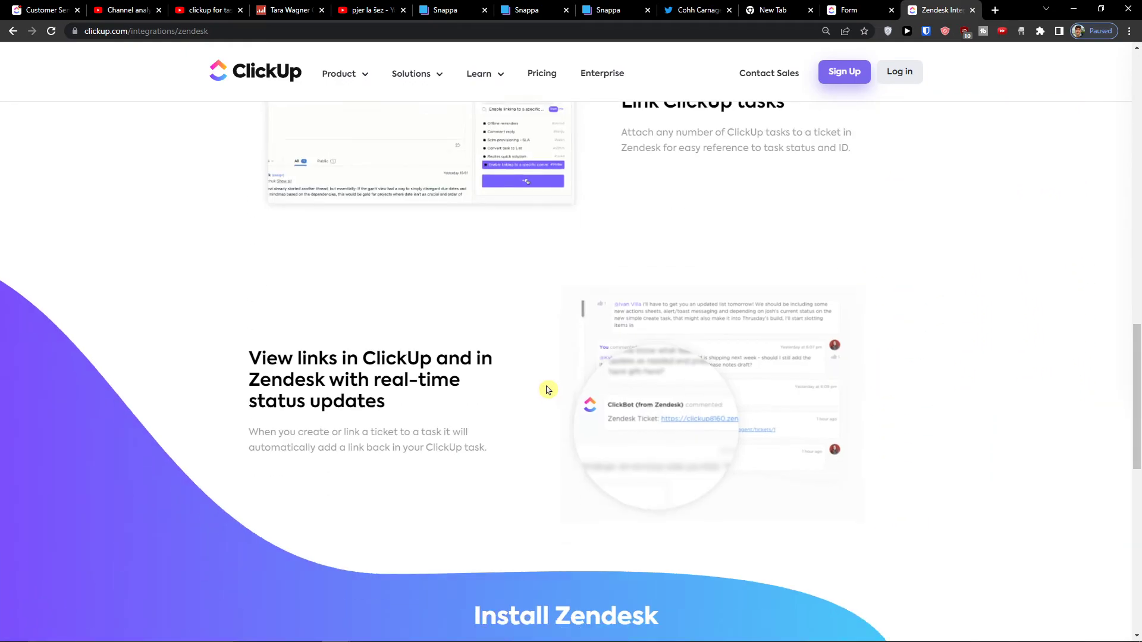
pyautogui.scroll(12, 543, 386)
pyautogui.scroll(15, 510, 377)
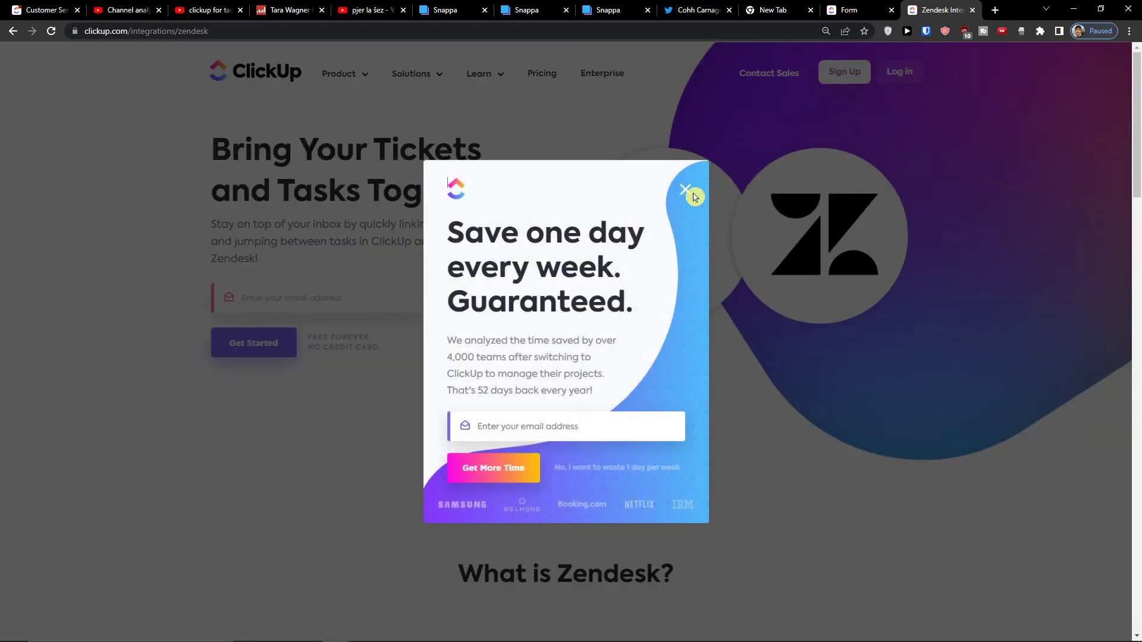
pyautogui.click(686, 191)
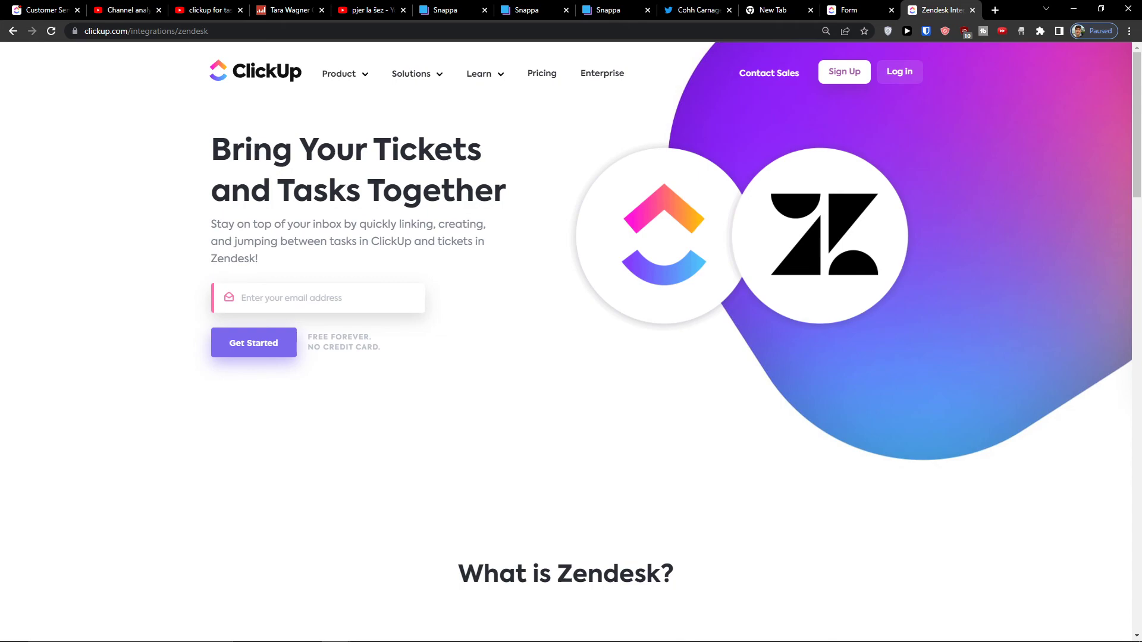